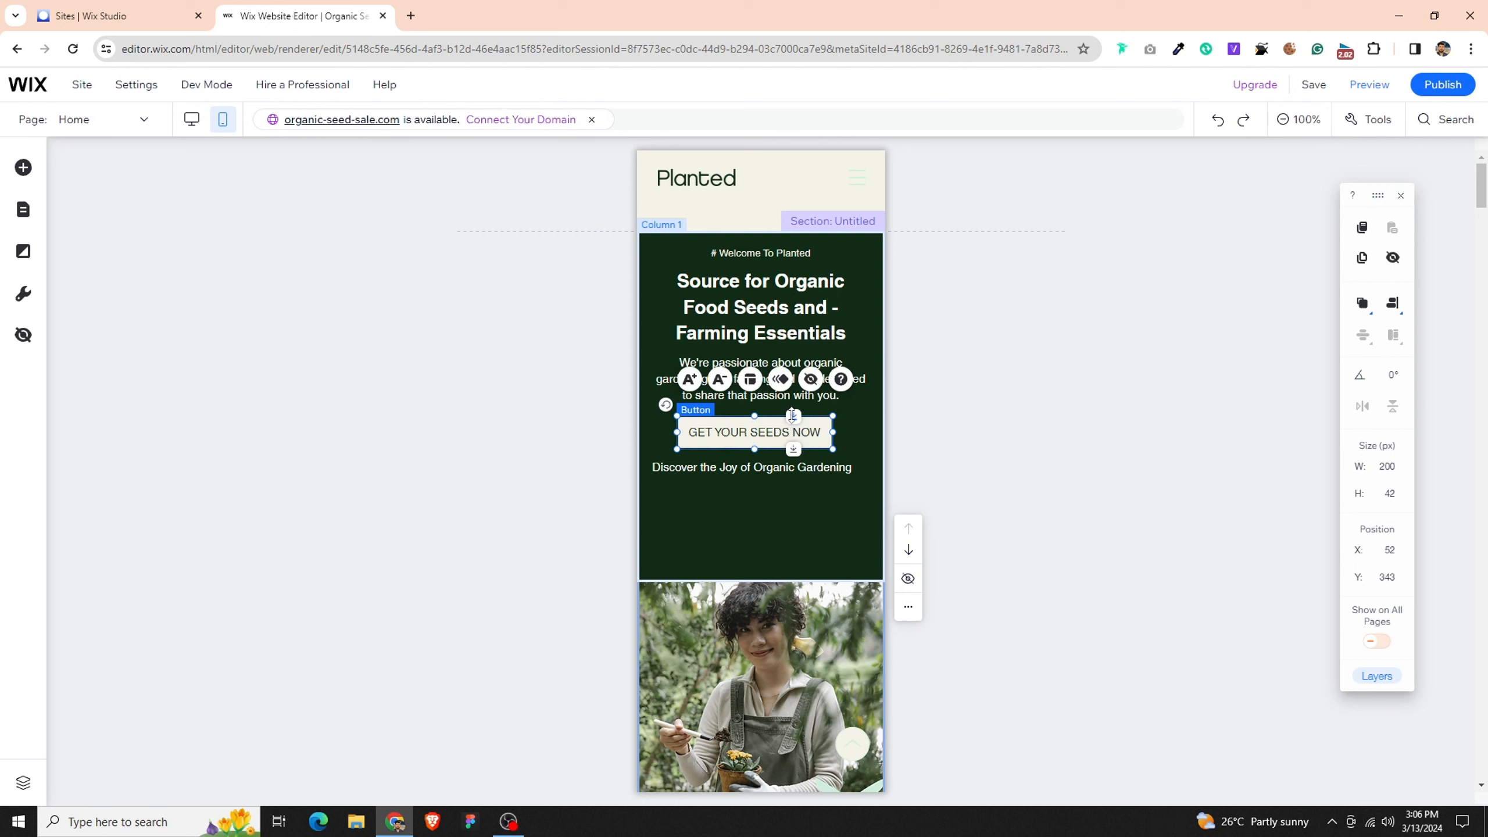
# - Move the GET YOUR SEEDS NOW button down to Y 400 and shift the hero paragraph slightly lower above it
pyautogui.moveTo(794, 417); pyautogui.dragTo(794, 464)
pyautogui.click(790, 378)
pyautogui.moveTo(790, 357); pyautogui.dragTo(788, 385)
# - Move the hero heading down to Y 183 with a smaller font size, and the "# Welcome To Planted" tagline to Y 143
pyautogui.click(787, 281)
pyautogui.moveTo(787, 281); pyautogui.dragTo(787, 305)
pyautogui.click(695, 406)
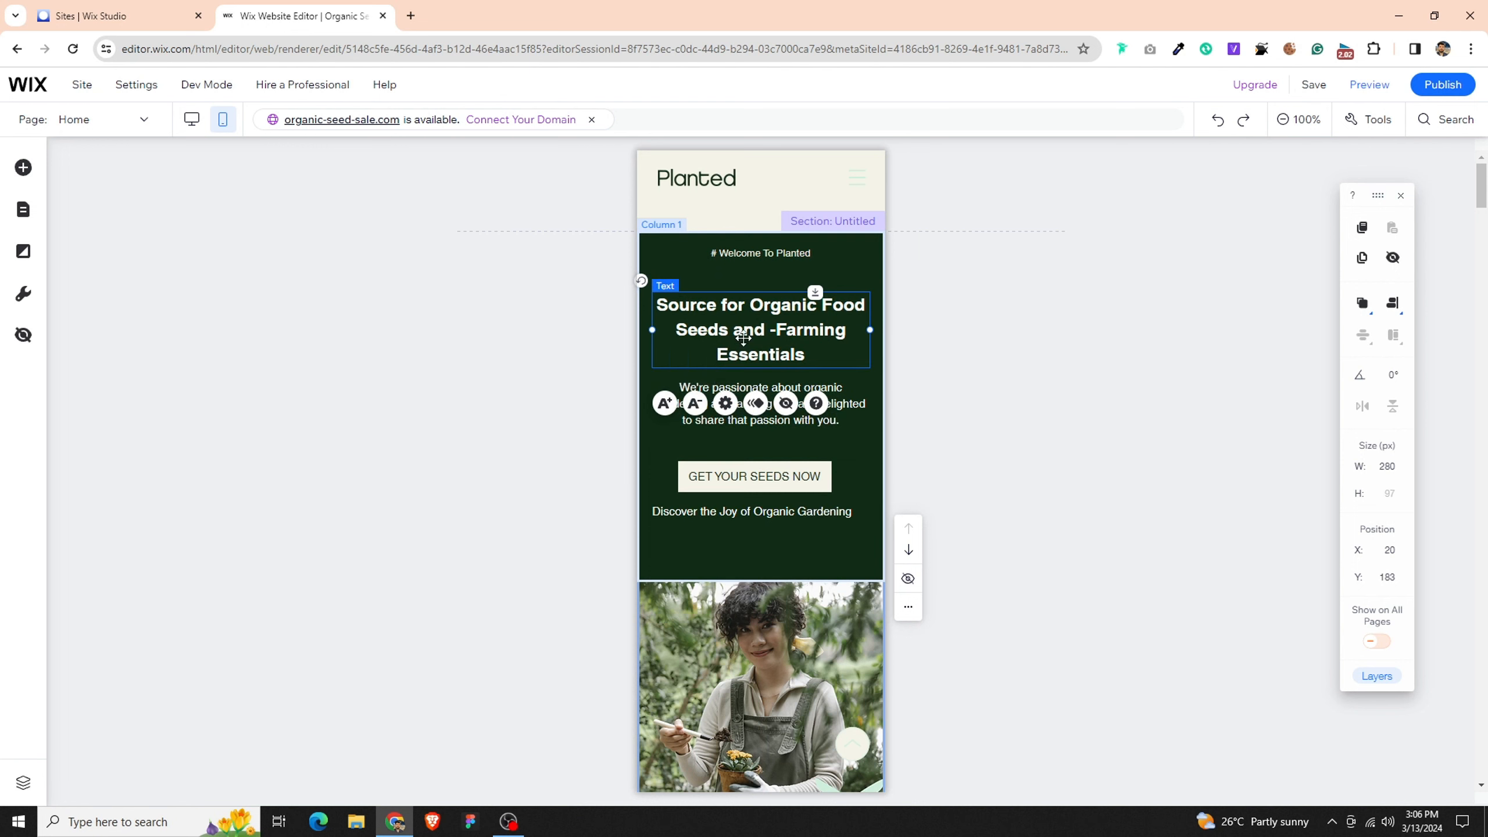
pyautogui.click(795, 254)
pyautogui.moveTo(795, 253); pyautogui.dragTo(795, 268)
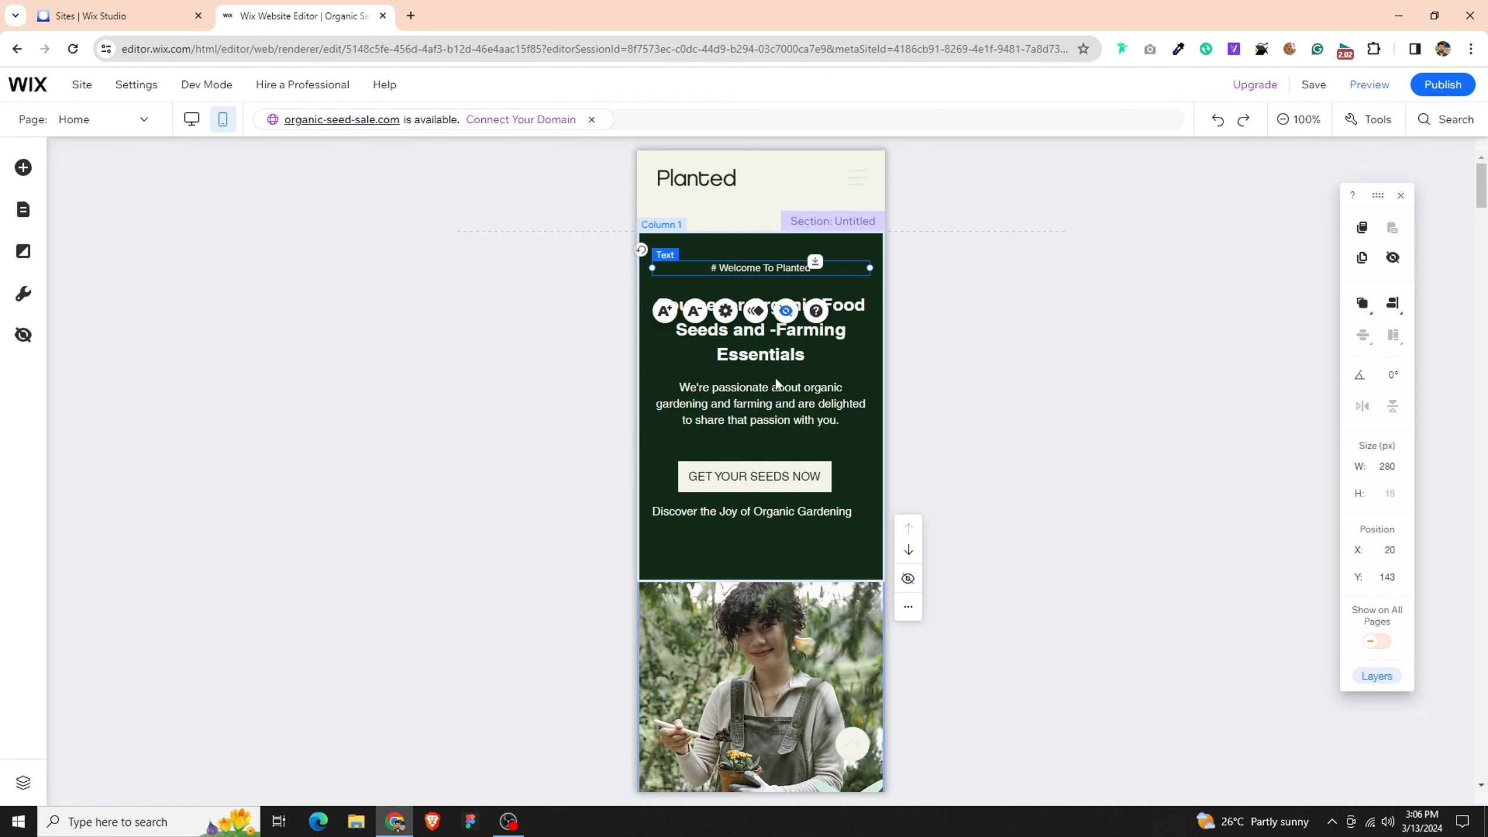
# - Resize the GET YOUR SEEDS NOW button to 240 px wide and 44 px high, and center it horizontally
pyautogui.click(765, 489)
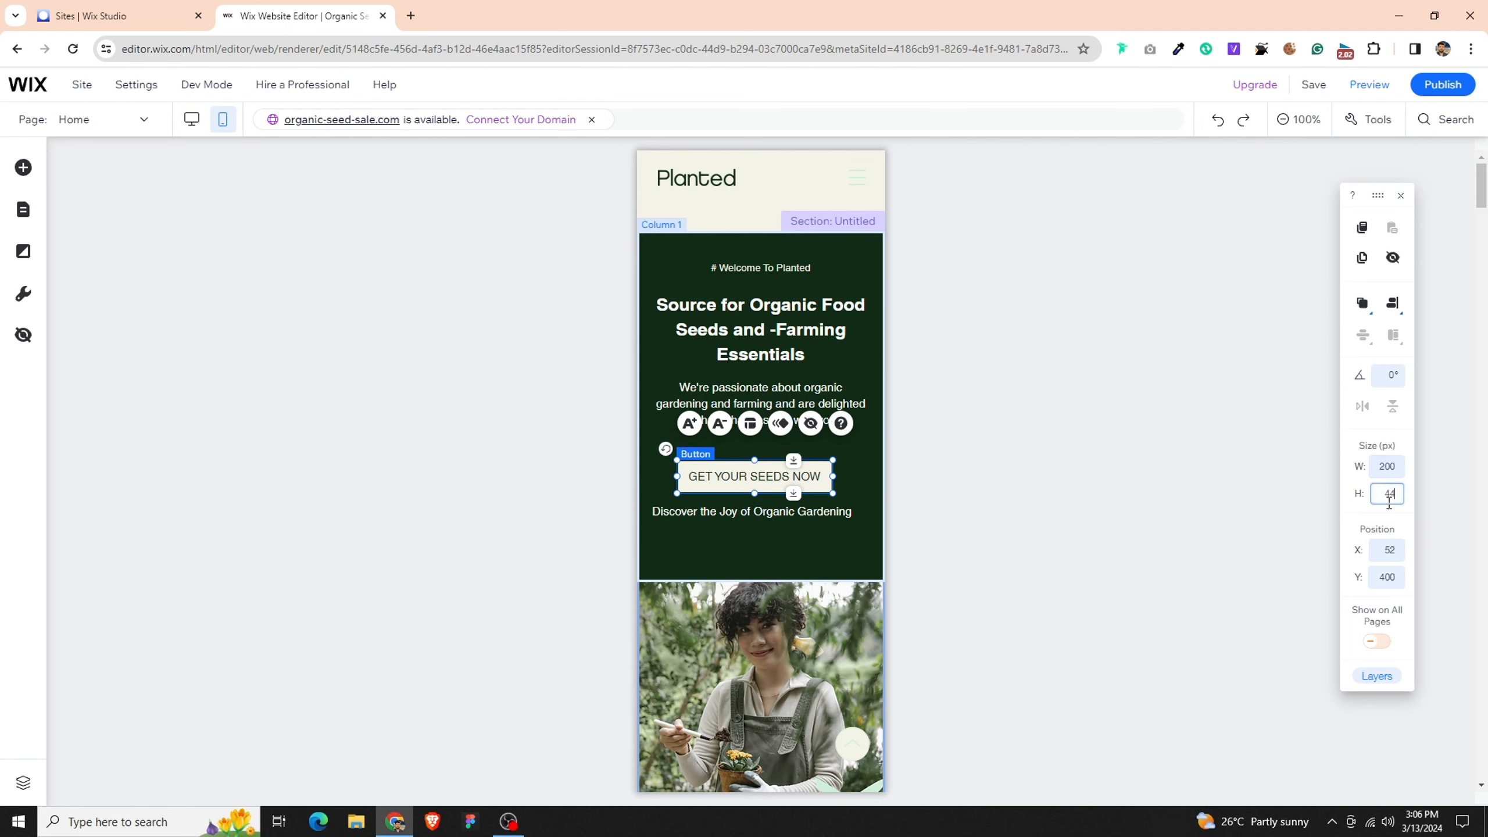
pyautogui.press('Return')
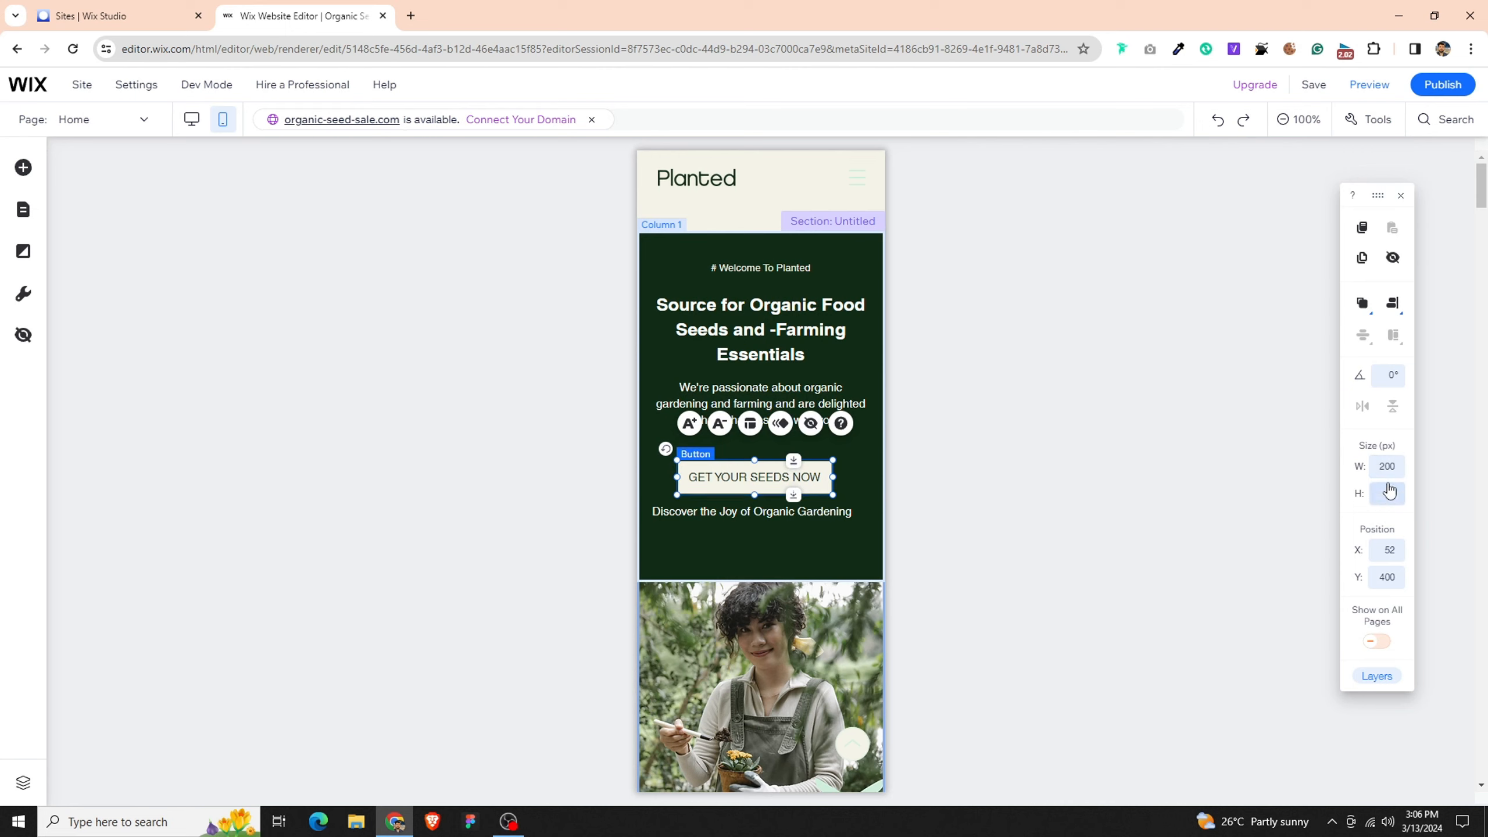
pyautogui.click(1388, 466)
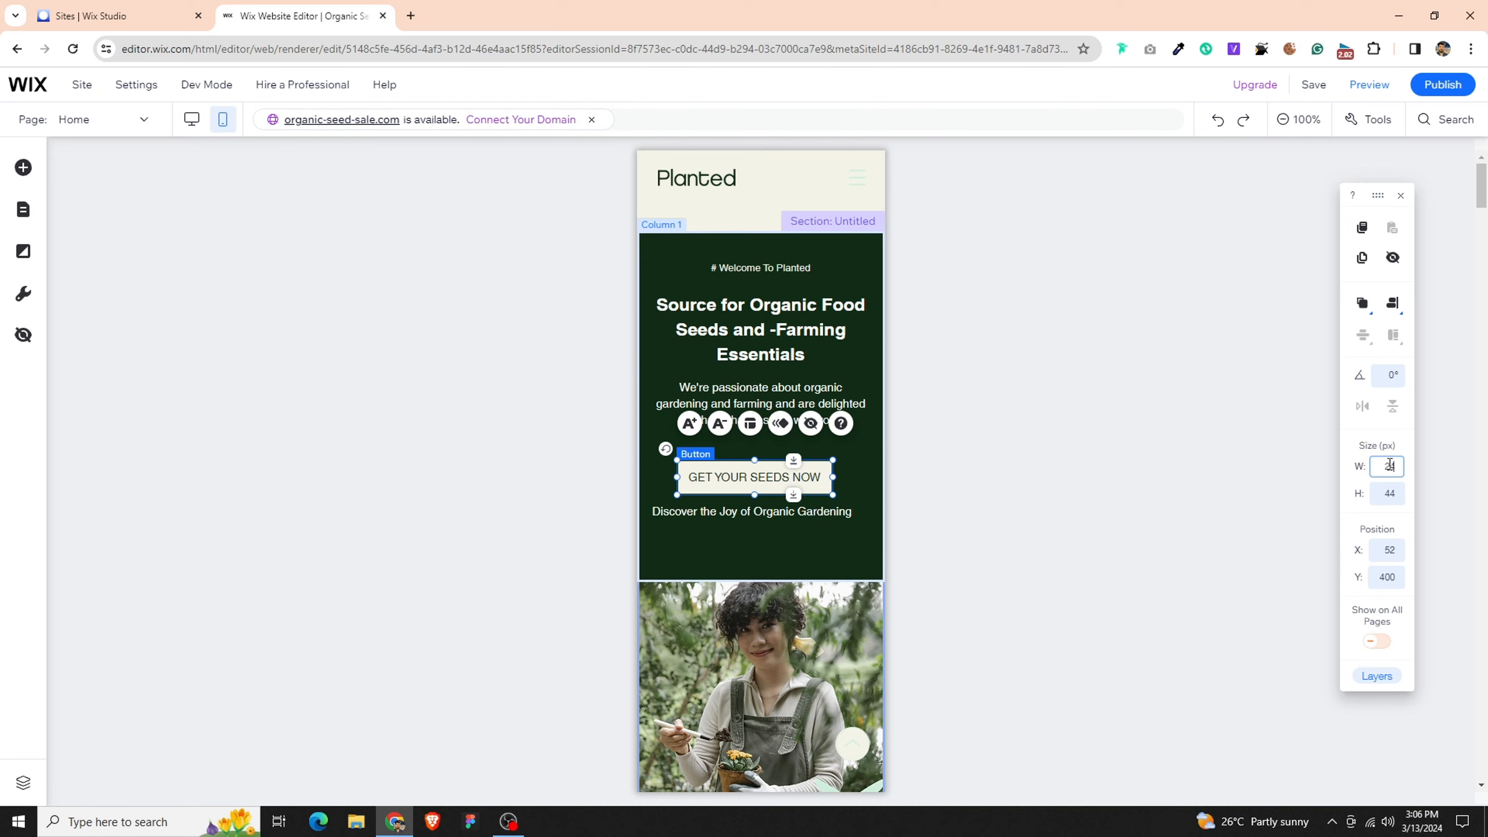
pyautogui.write('240')
pyautogui.press('Return')
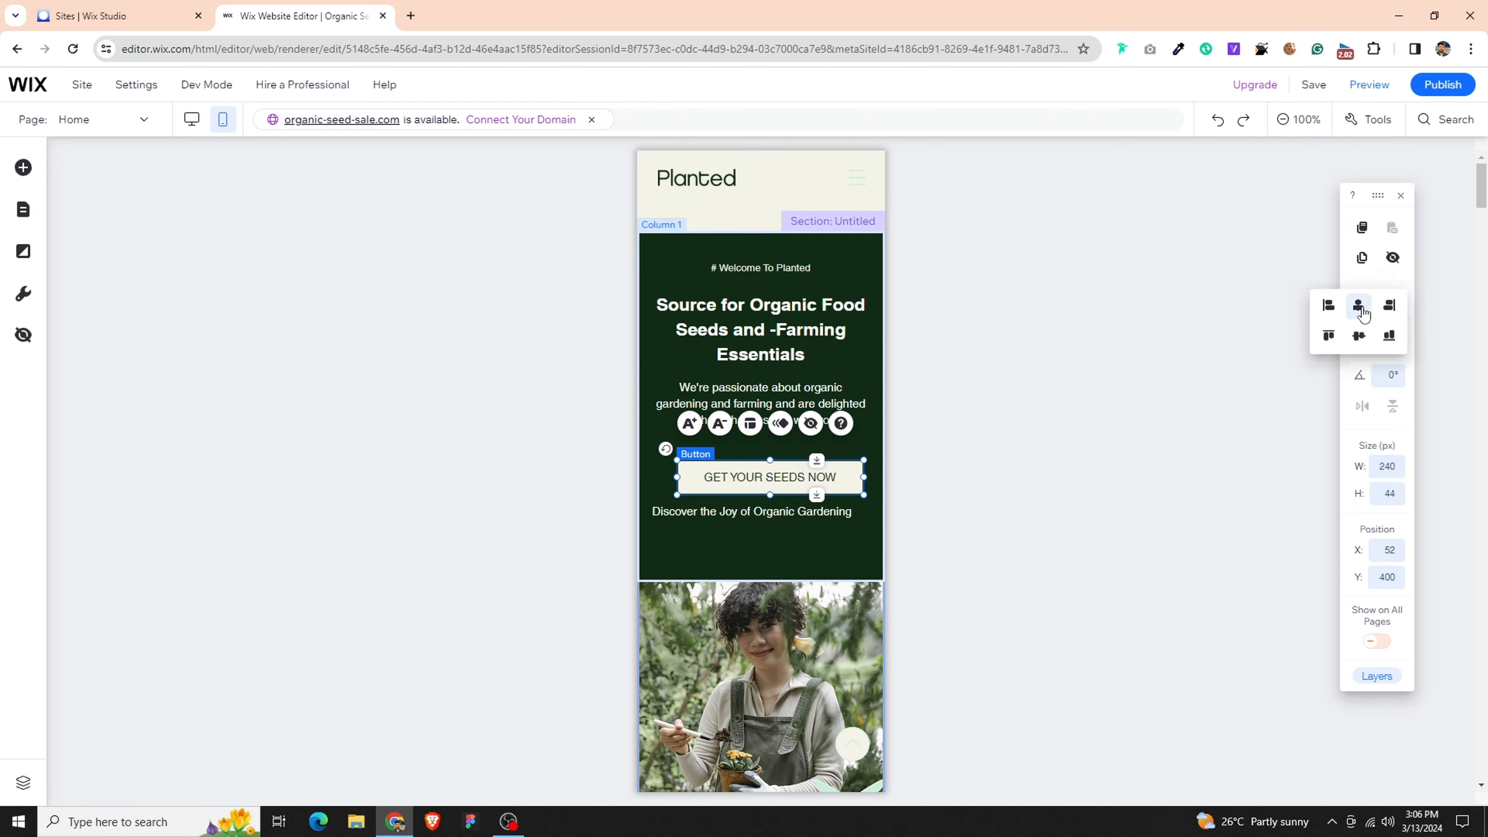
pyautogui.click(1359, 311)
# - Reduce the font size of the "Discover the Joy of Organic Gardening" text and center-align it
pyautogui.click(733, 511)
pyautogui.click(694, 466)
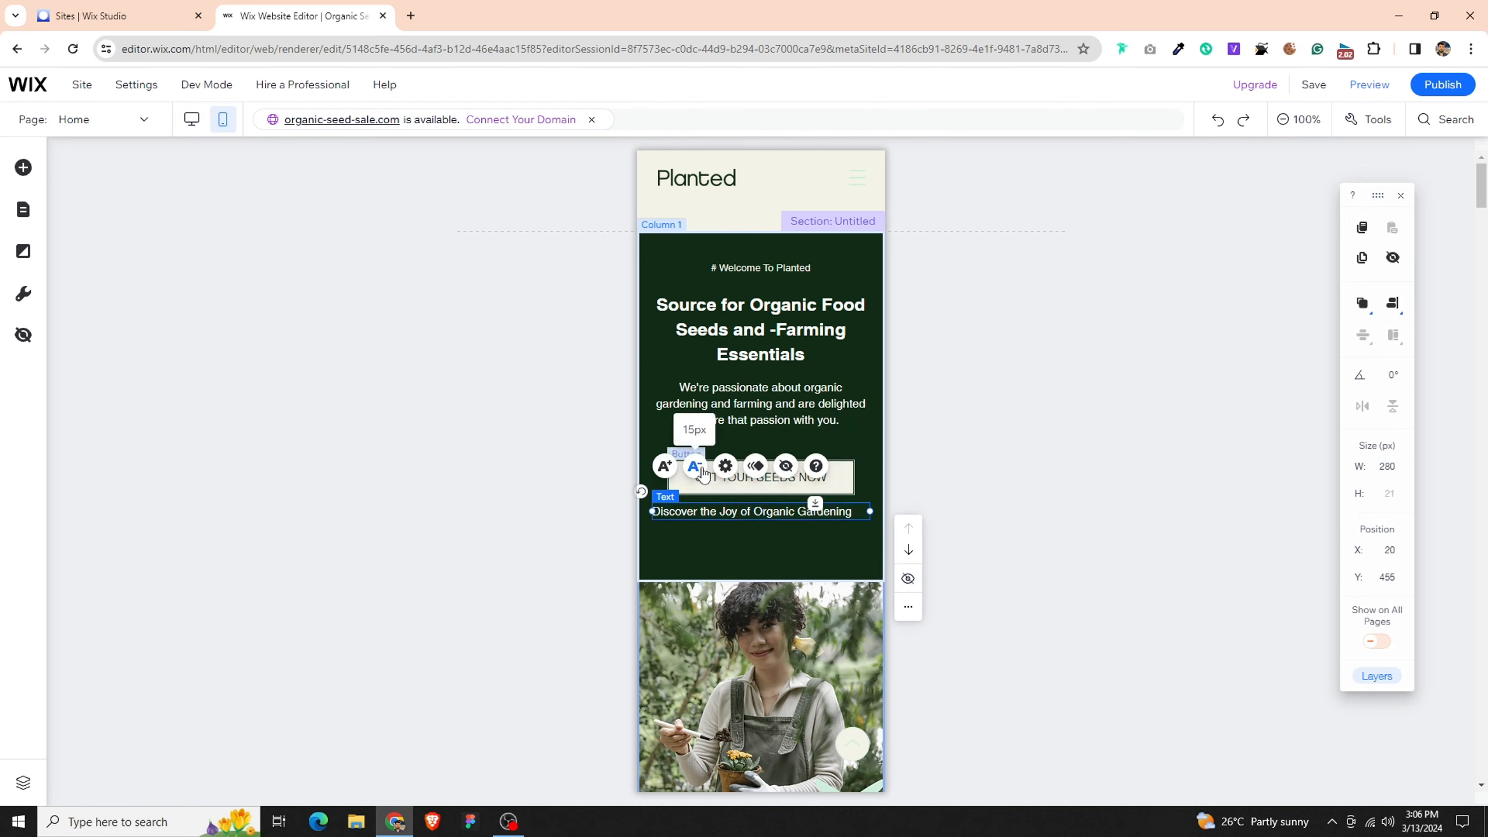
pyautogui.click(694, 466)
pyautogui.click(726, 467)
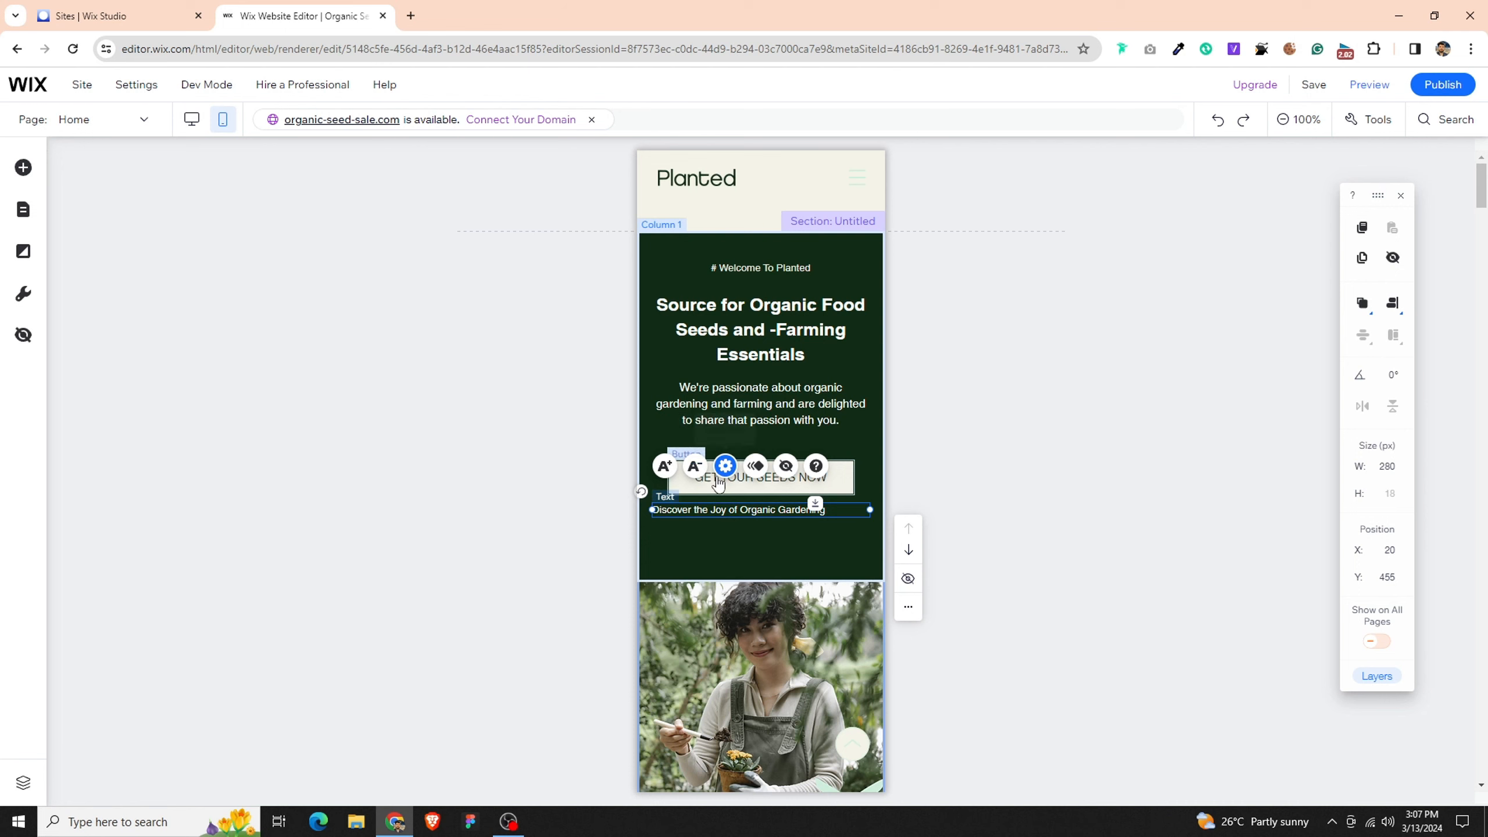
pyautogui.click(474, 726)
# - Move the "Discover the Joy of Organic Gardening" text slightly down to Y 459
pyautogui.click(778, 542)
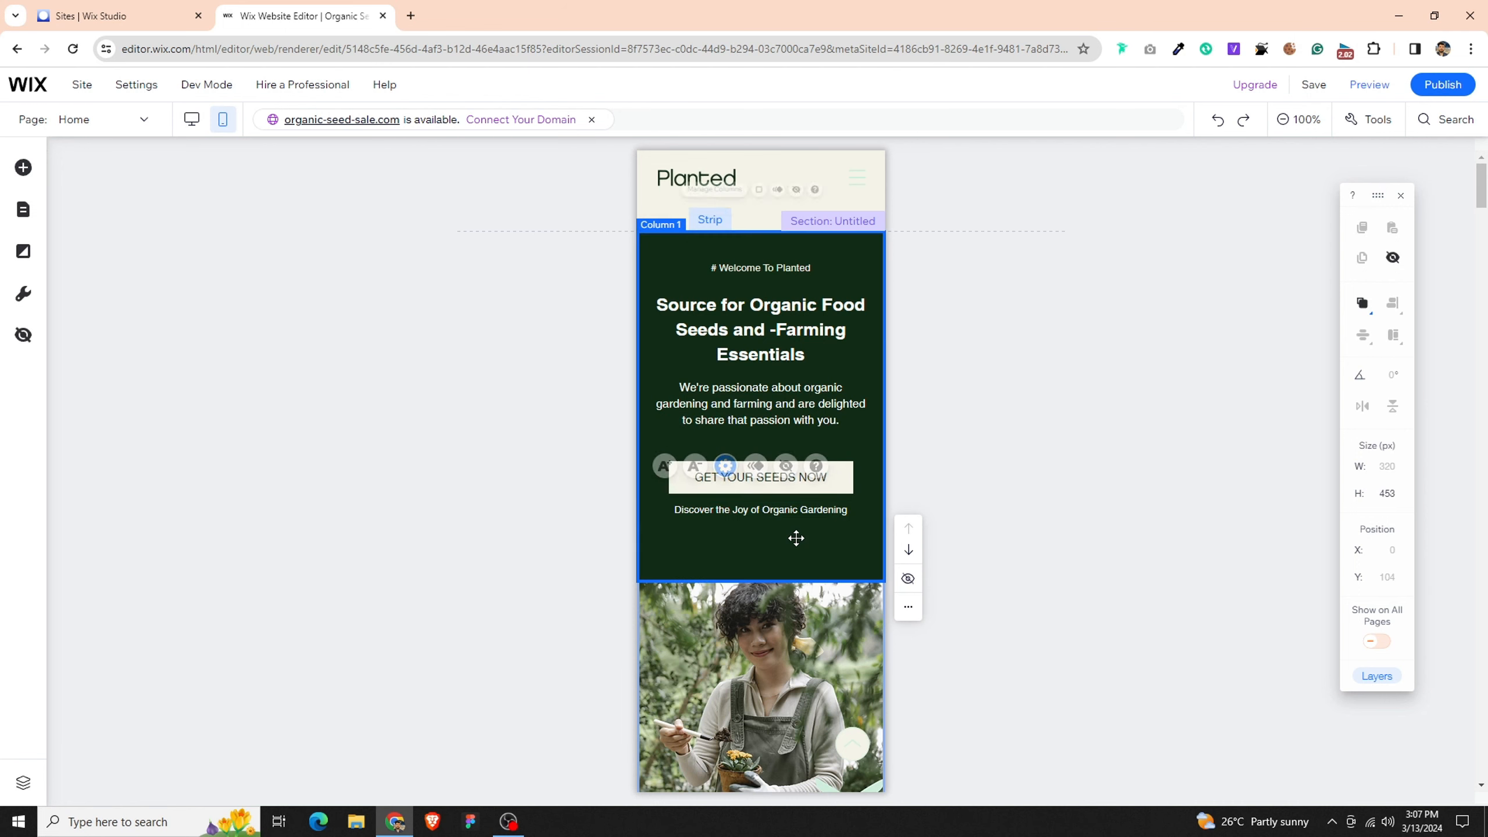
pyautogui.click(783, 514)
pyautogui.moveTo(784, 515); pyautogui.dragTo(784, 517)
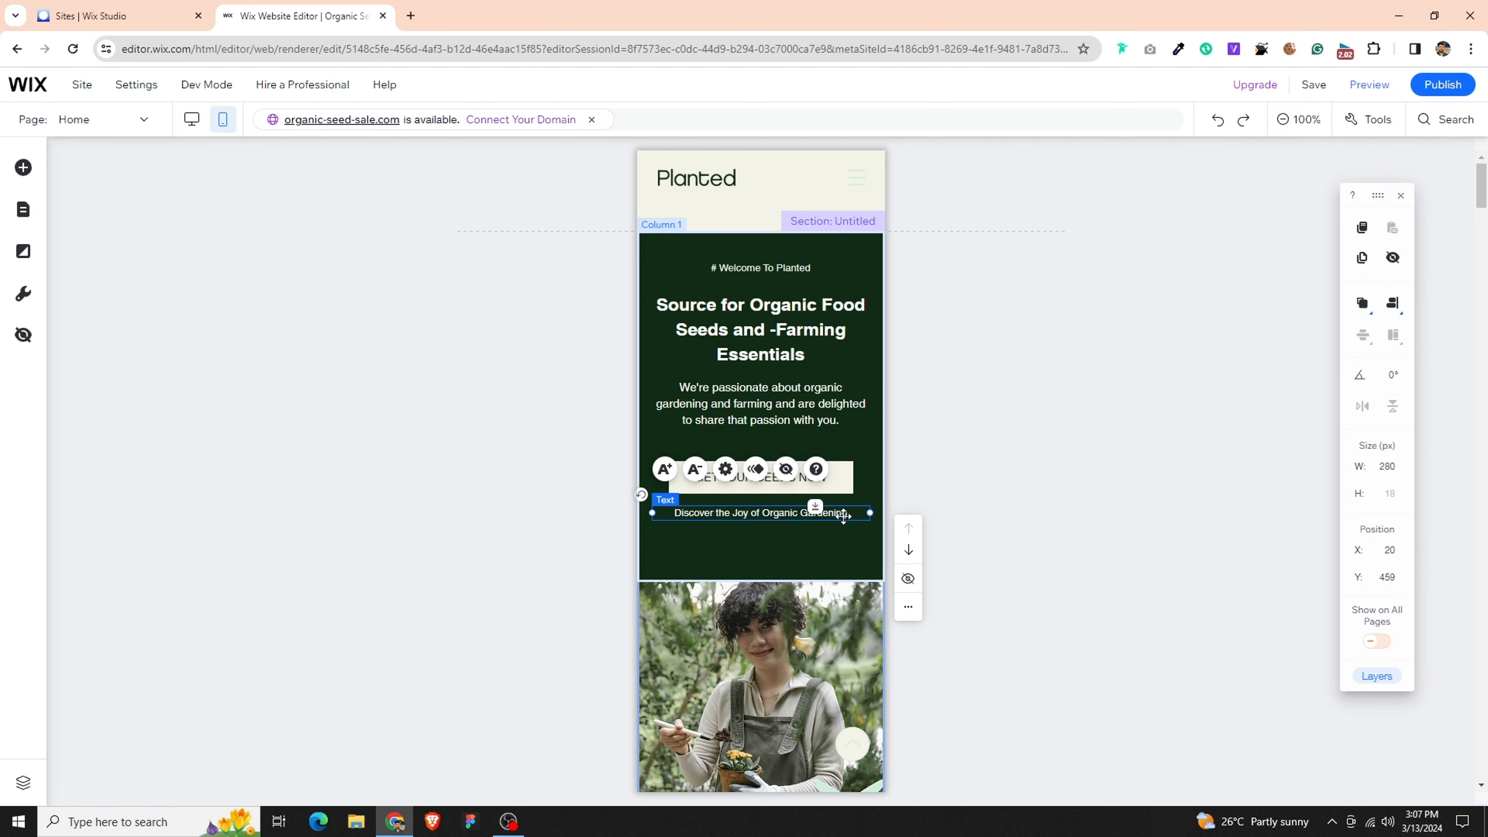
pyautogui.keyDown('shift'); pyautogui.click(842, 481); pyautogui.keyUp('shift')
pyautogui.keyDown('shift'); pyautogui.click(839, 415); pyautogui.keyUp('shift')
pyautogui.keyDown('shift'); pyautogui.click(839, 351); pyautogui.keyUp('shift')
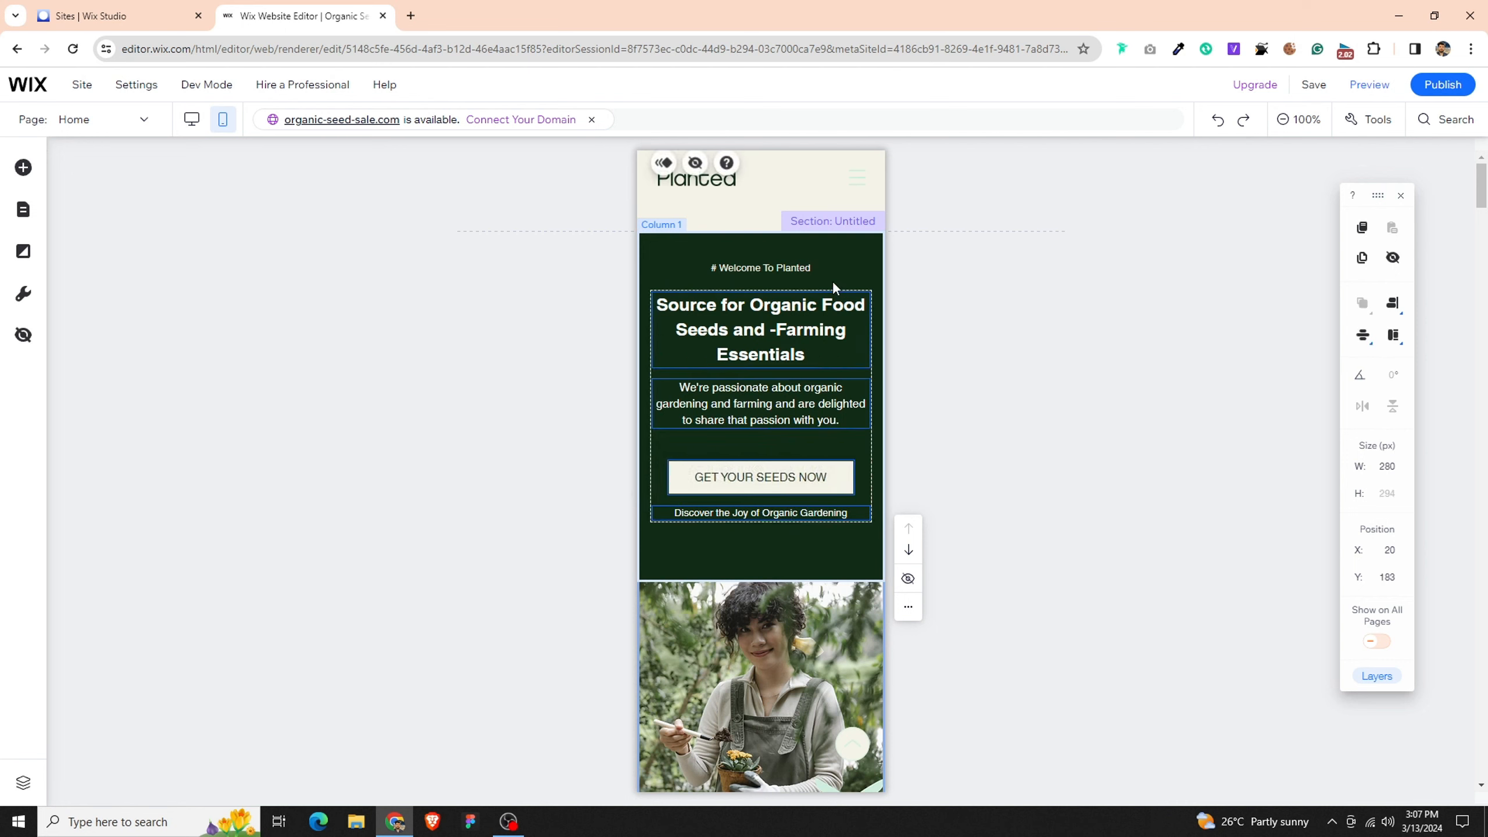
pyautogui.click(804, 259)
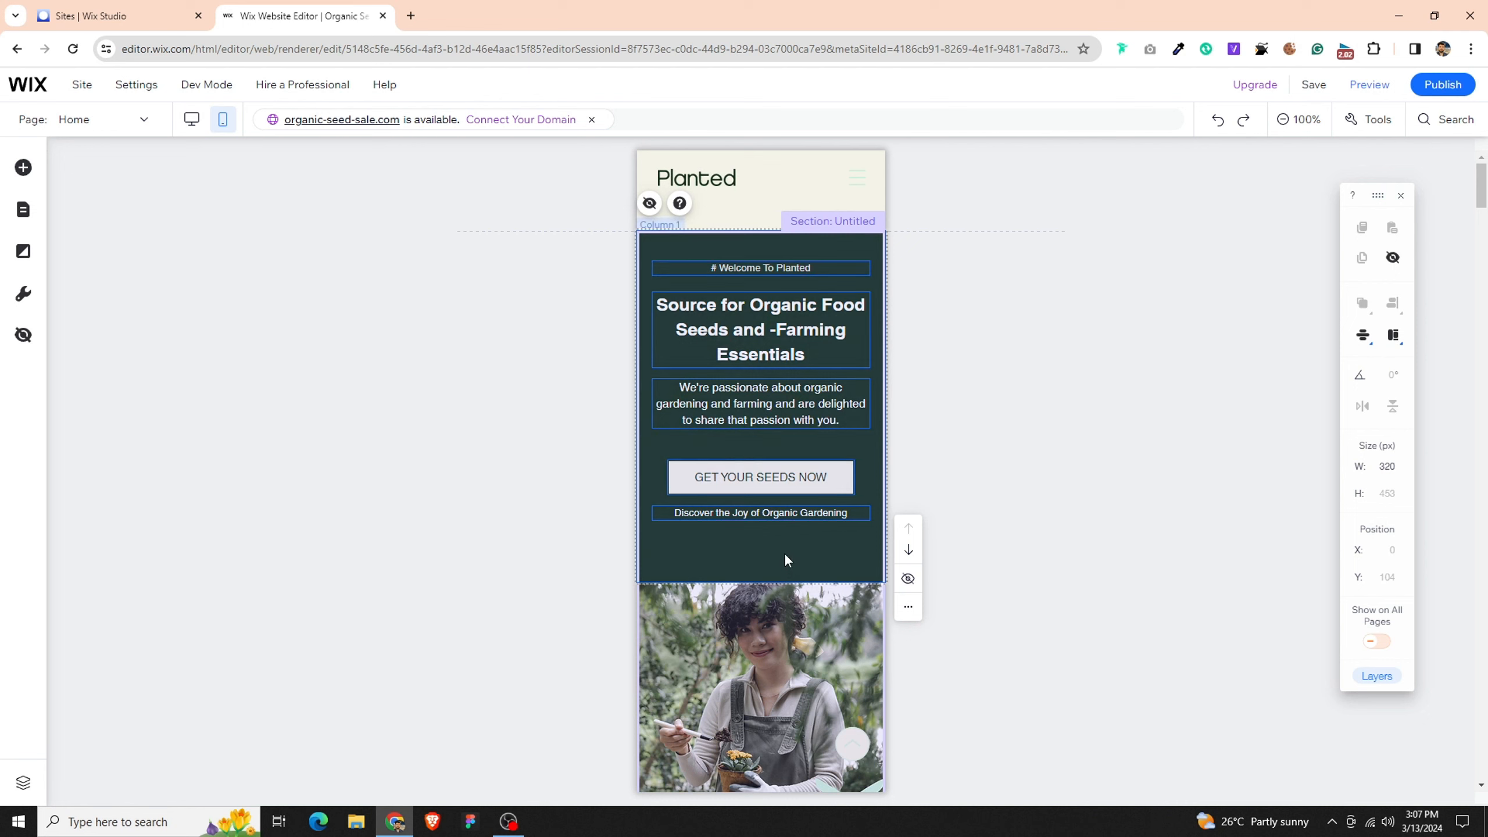
pyautogui.click(1209, 445)
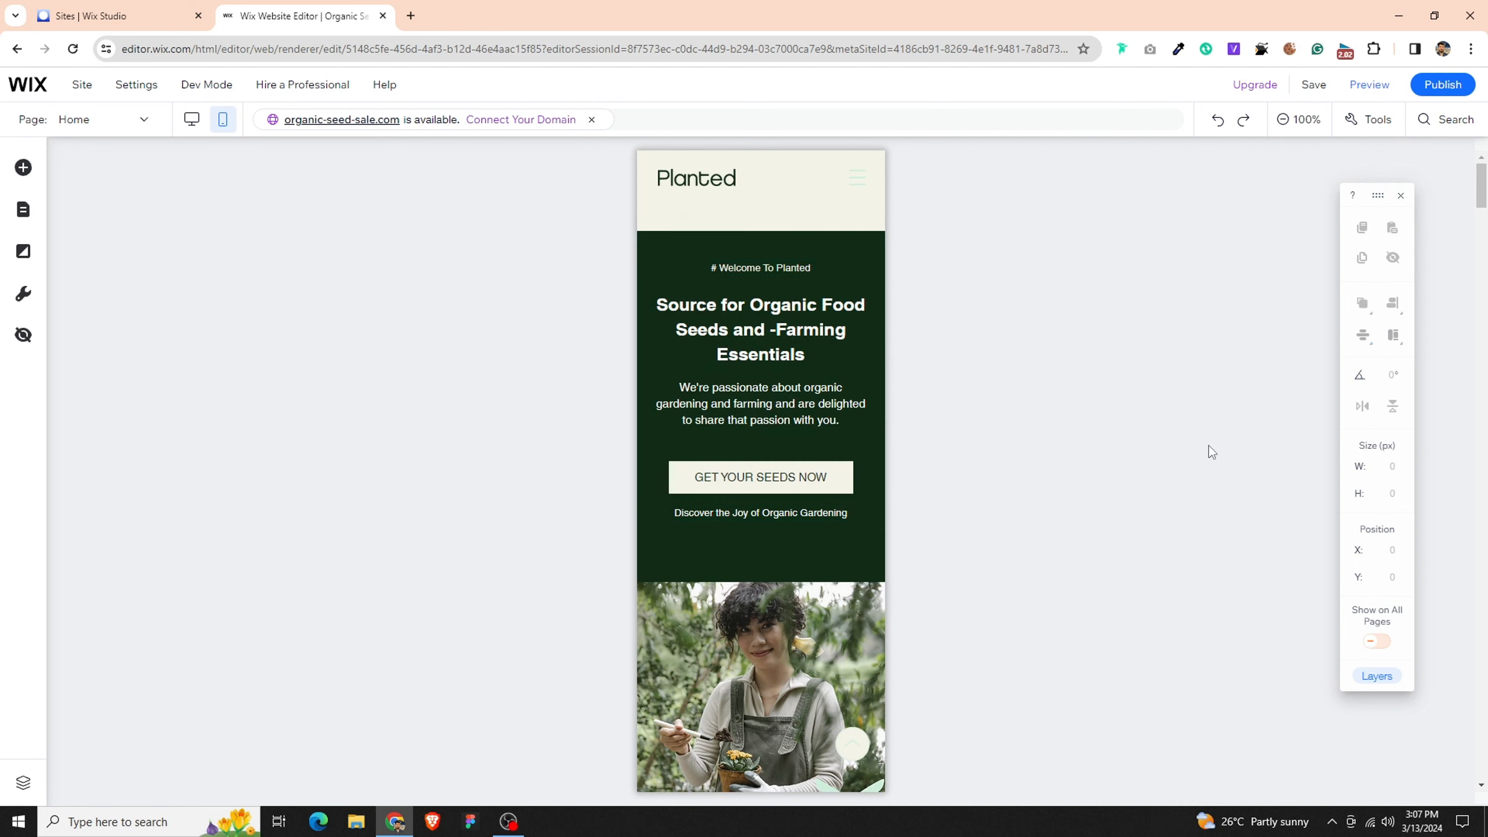
# - Move the "# Welcome To Planted" tagline down to Y 154
pyautogui.click(758, 271)
pyautogui.moveTo(765, 267); pyautogui.dragTo(766, 276)
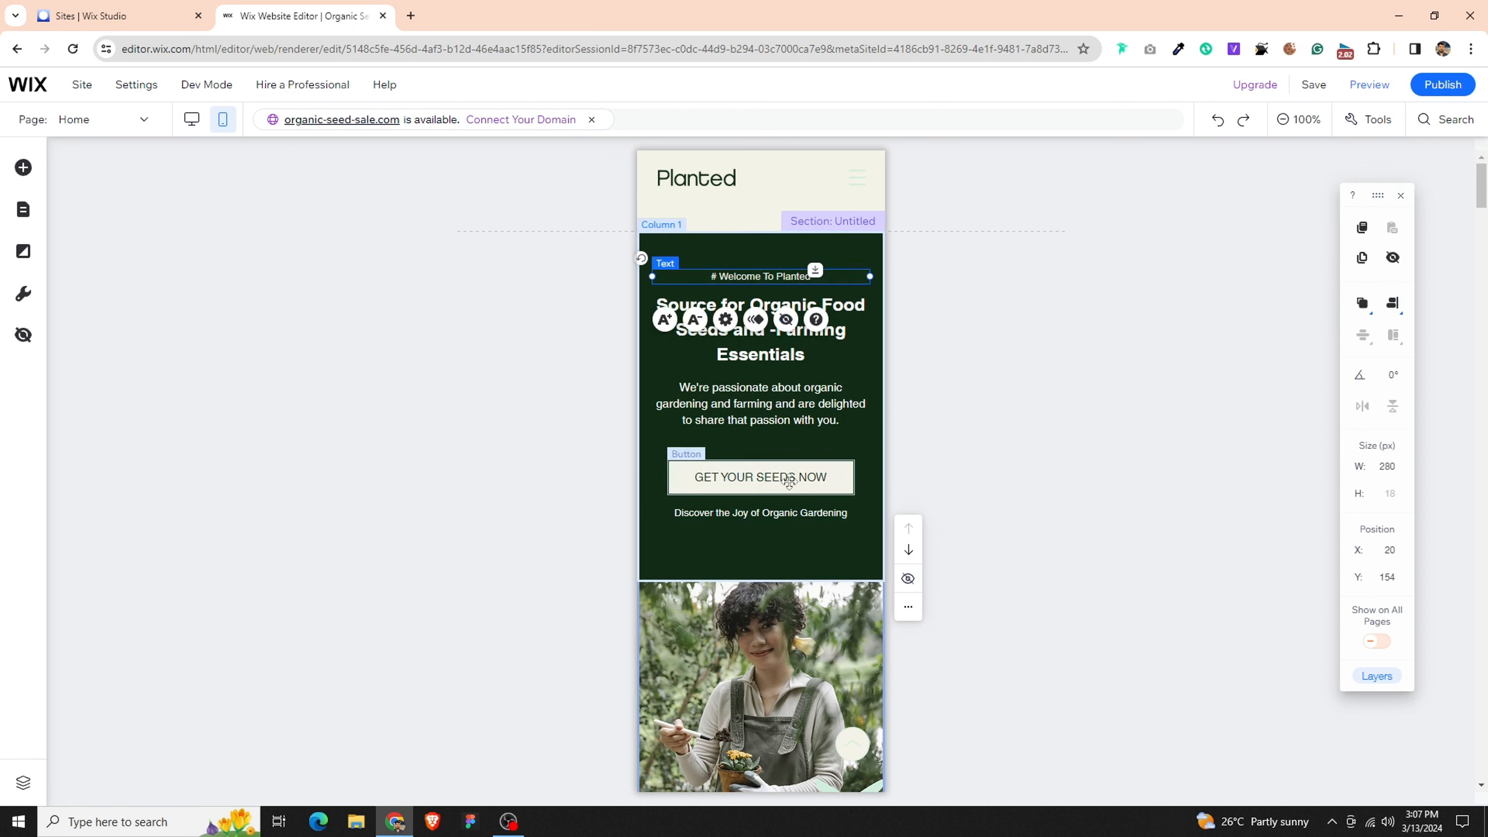
pyautogui.click(790, 476)
pyautogui.click(788, 523)
# - Distribute the tagline, heading, paragraph, button and bottom text of the hero column evenly in the vertical direction
pyautogui.click(787, 513)
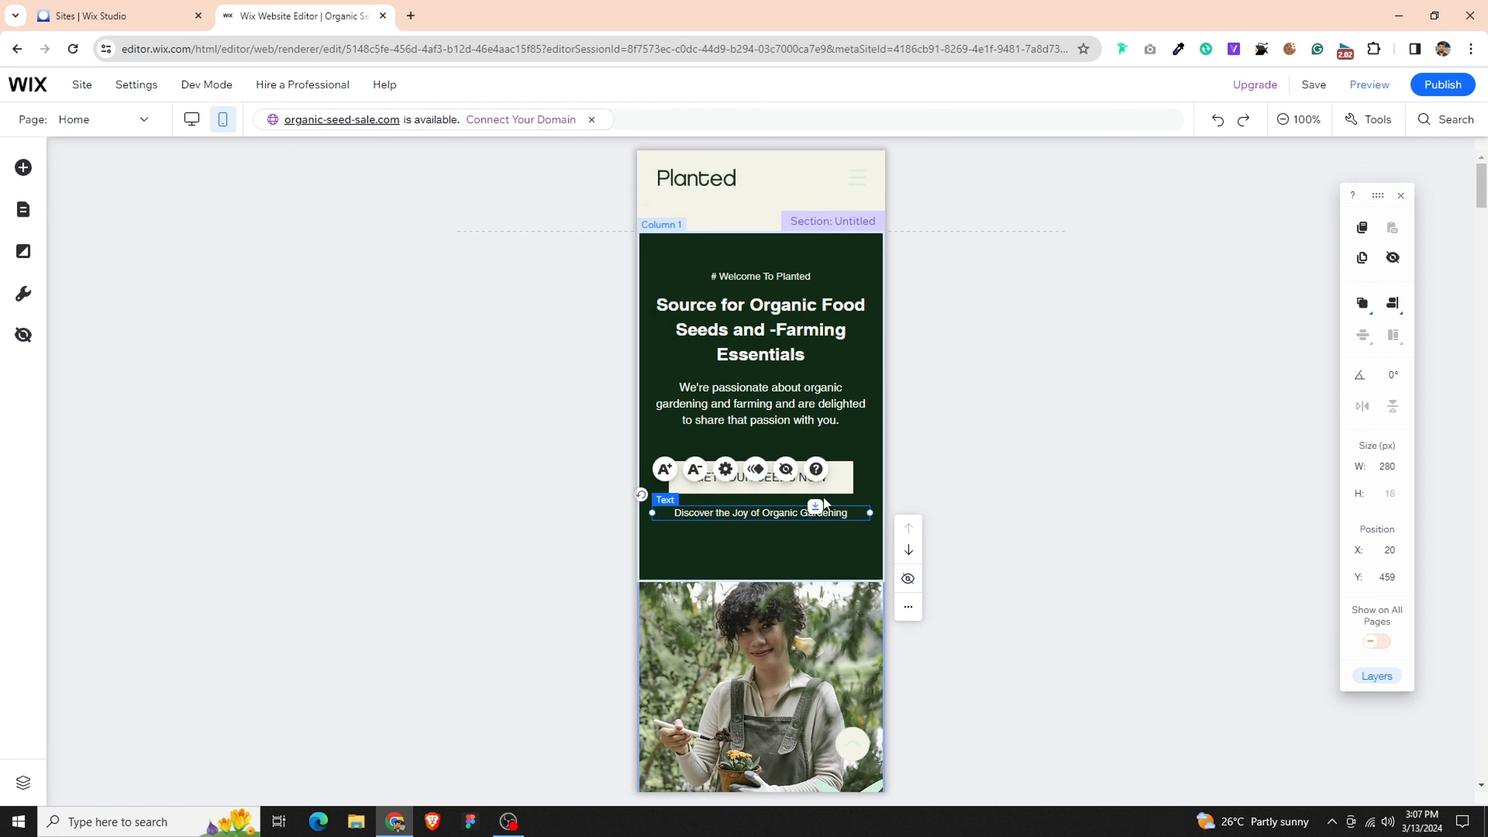
pyautogui.keyDown('shift'); pyautogui.click(846, 487); pyautogui.keyUp('shift')
pyautogui.keyDown('shift'); pyautogui.click(830, 400); pyautogui.keyUp('shift')
pyautogui.keyDown('shift'); pyautogui.click(819, 347); pyautogui.keyUp('shift')
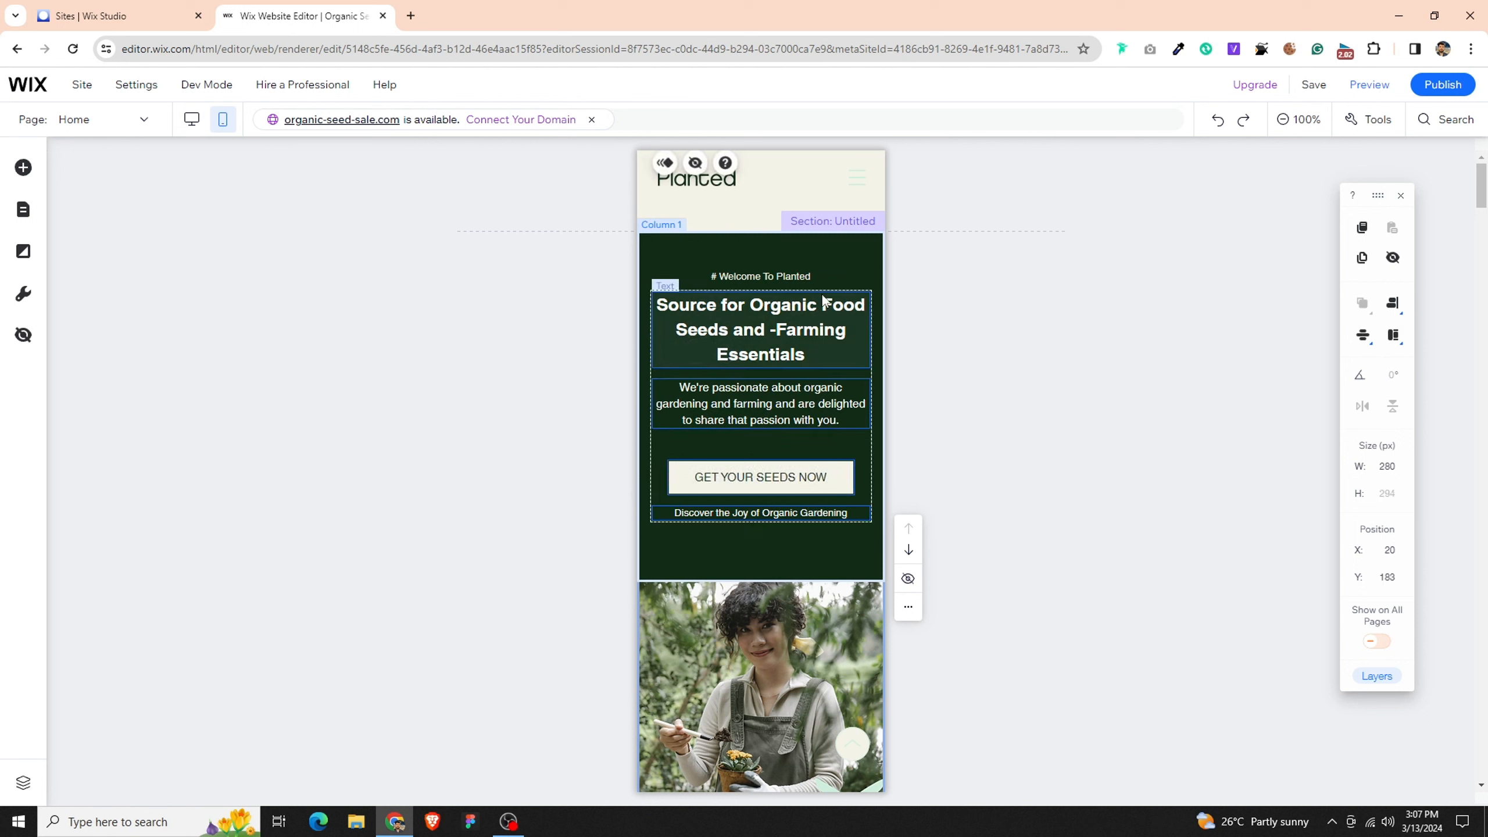
pyautogui.keyDown('shift'); pyautogui.click(800, 275); pyautogui.keyUp('shift')
pyautogui.click(1363, 335)
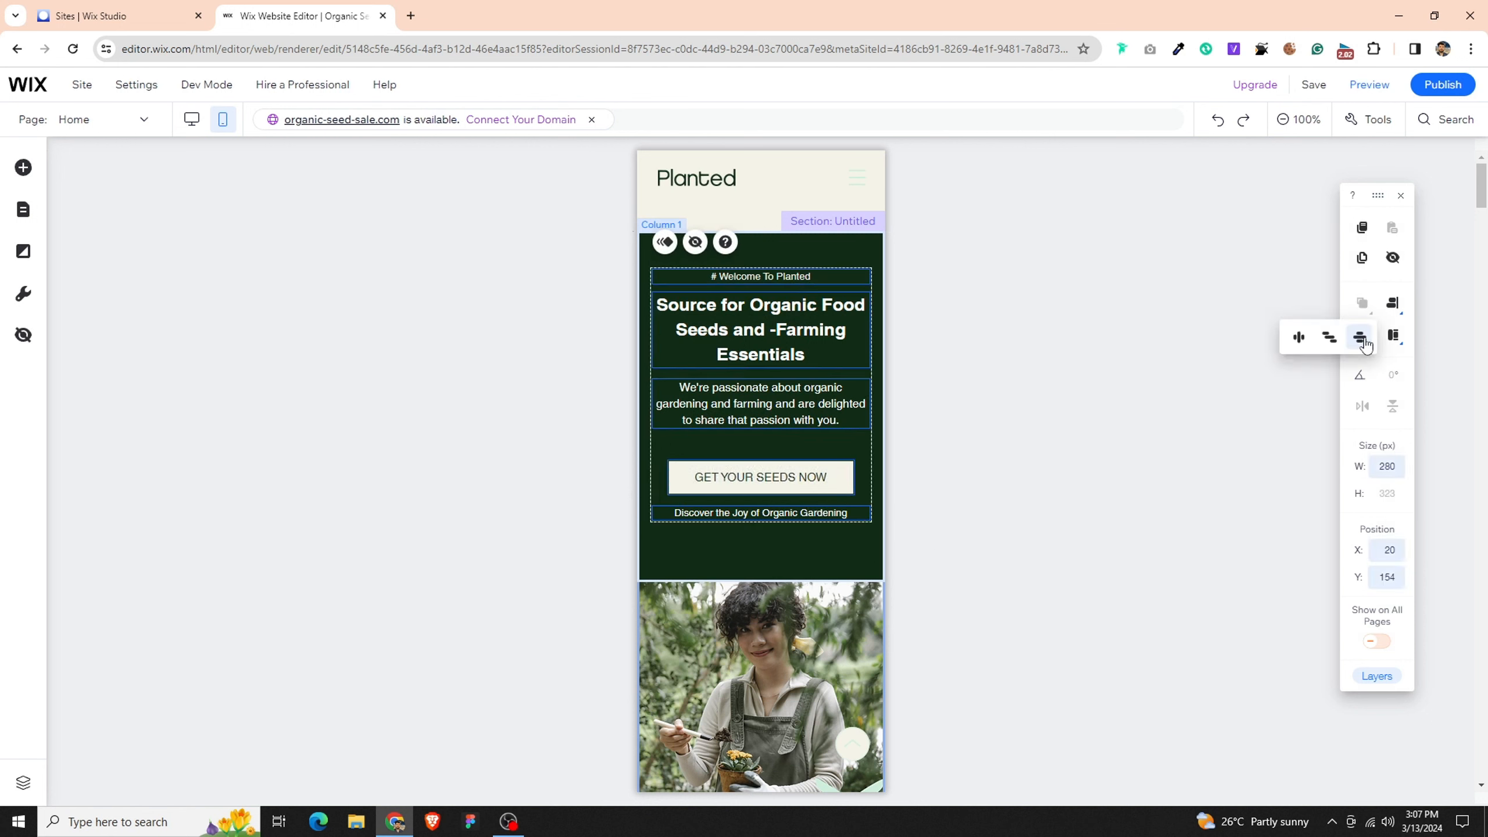
pyautogui.click(1358, 332)
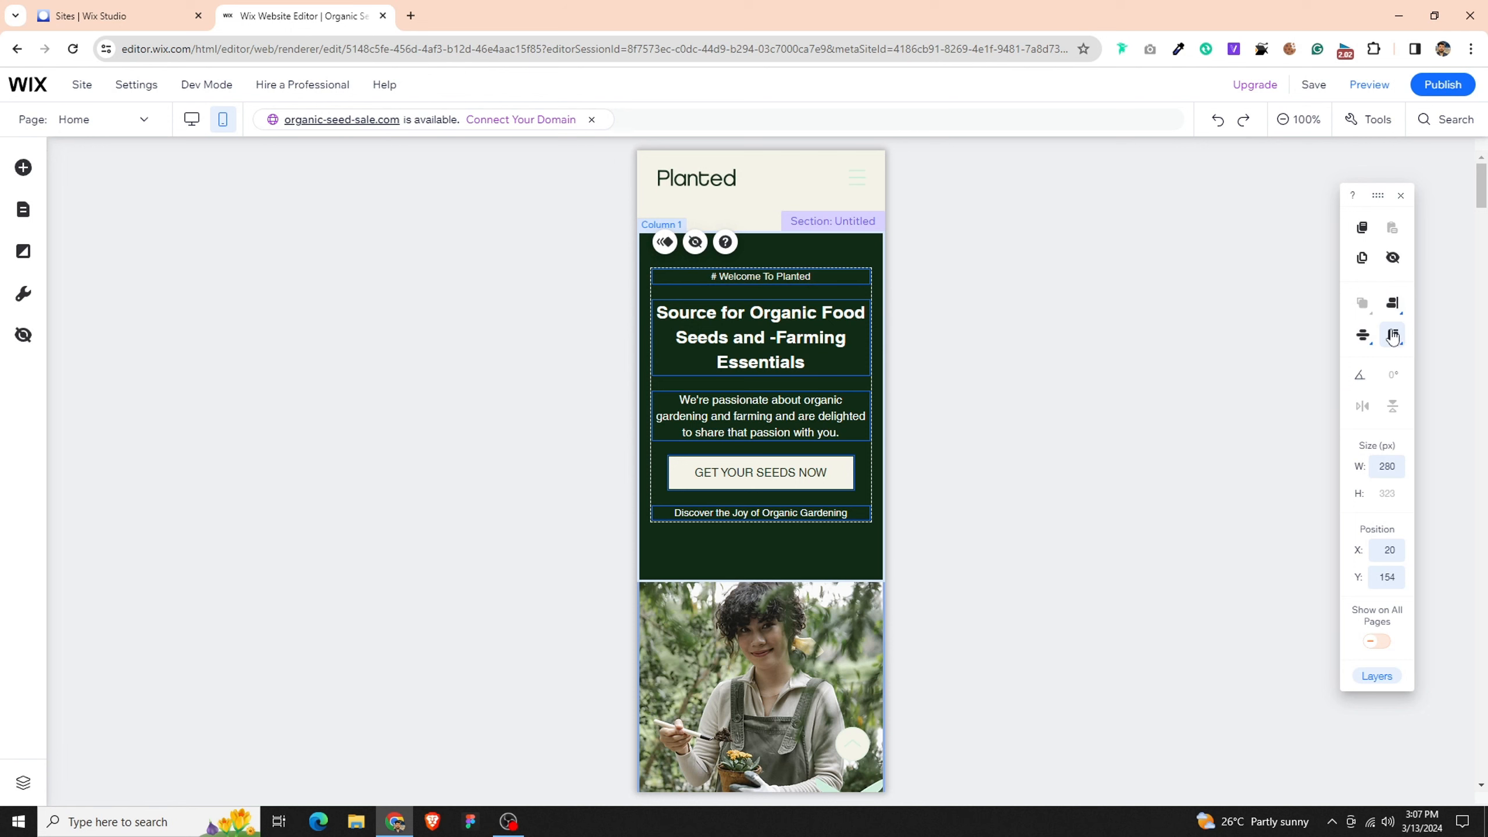
pyautogui.click(748, 540)
# - Set the hero paragraph's width to 300 px and center it horizontally in its column
pyautogui.scroll(-1, 750, 542)
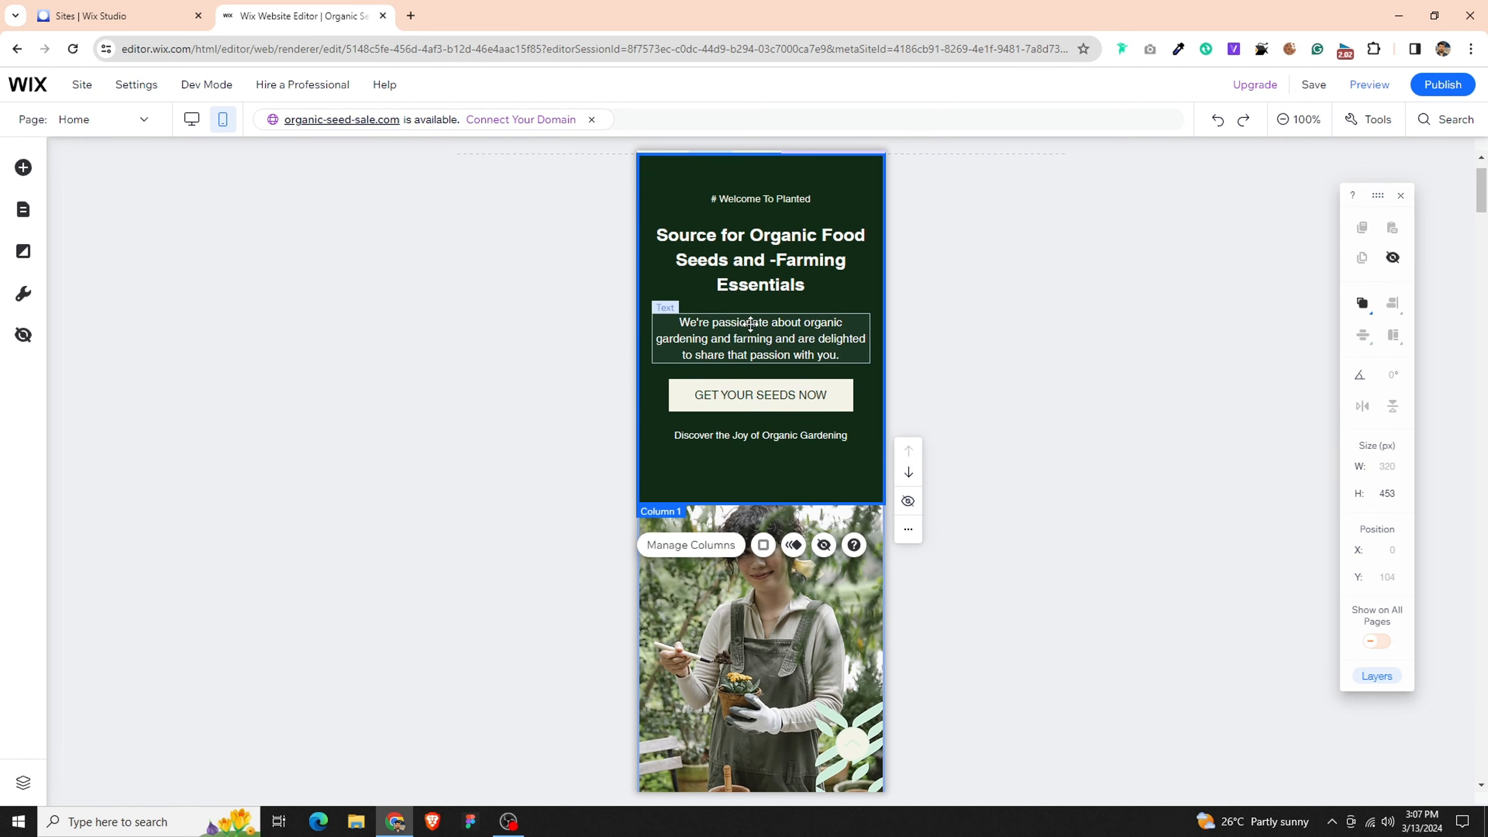
pyautogui.click(751, 324)
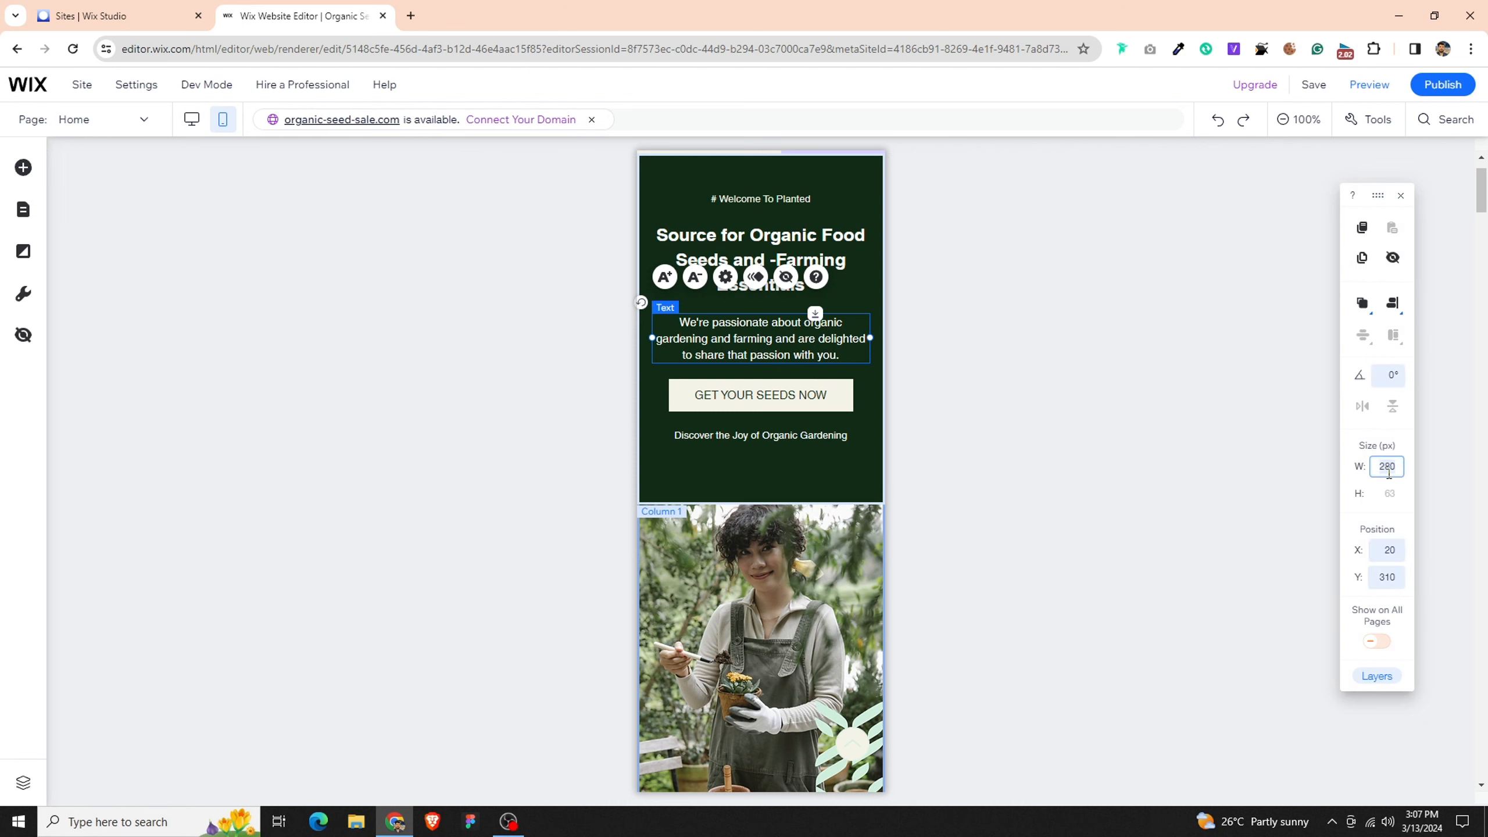
pyautogui.press('Return')
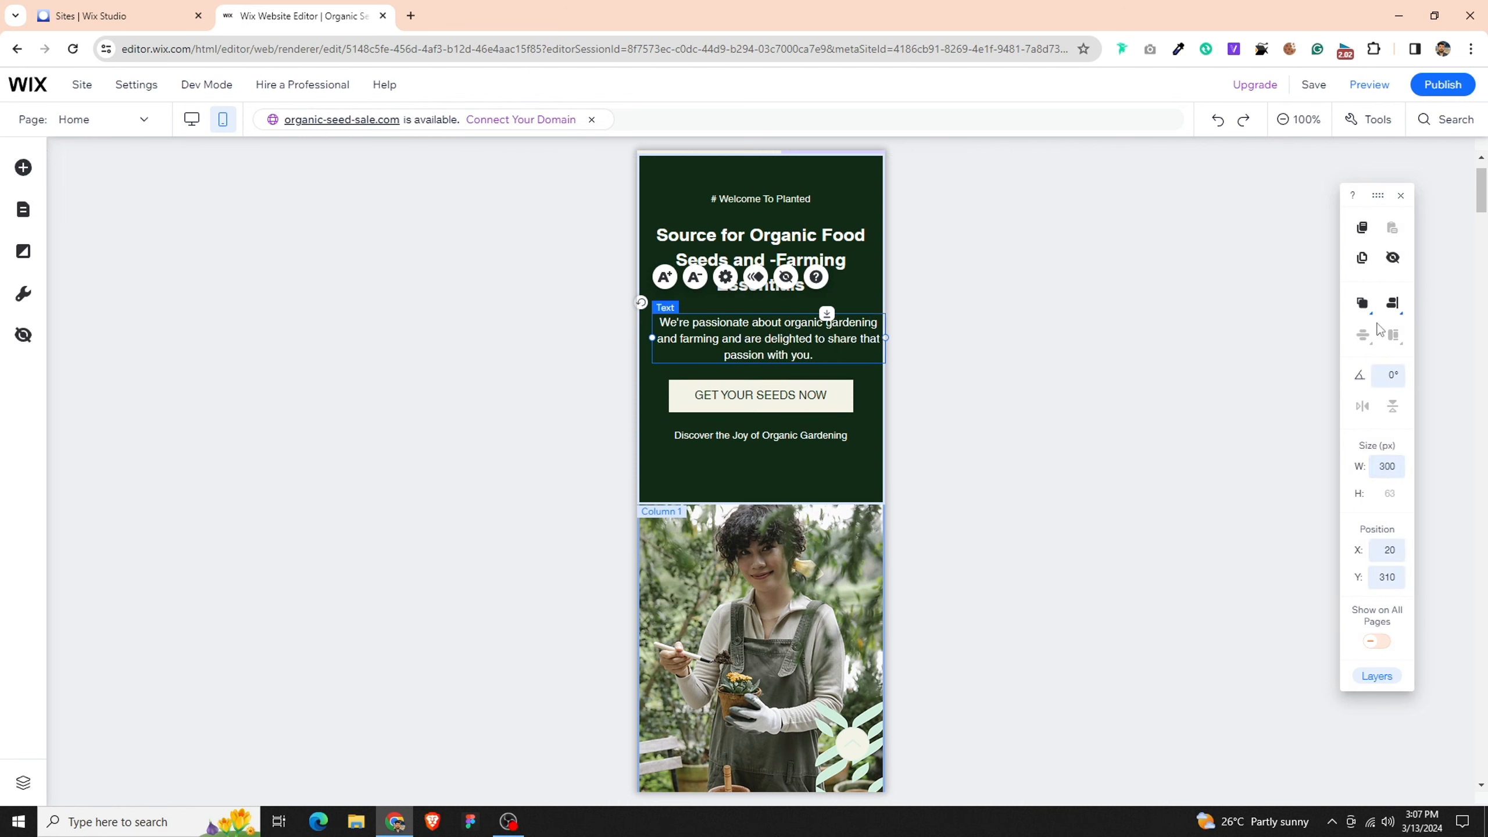
pyautogui.click(1392, 303)
pyautogui.click(1367, 306)
pyautogui.click(1141, 390)
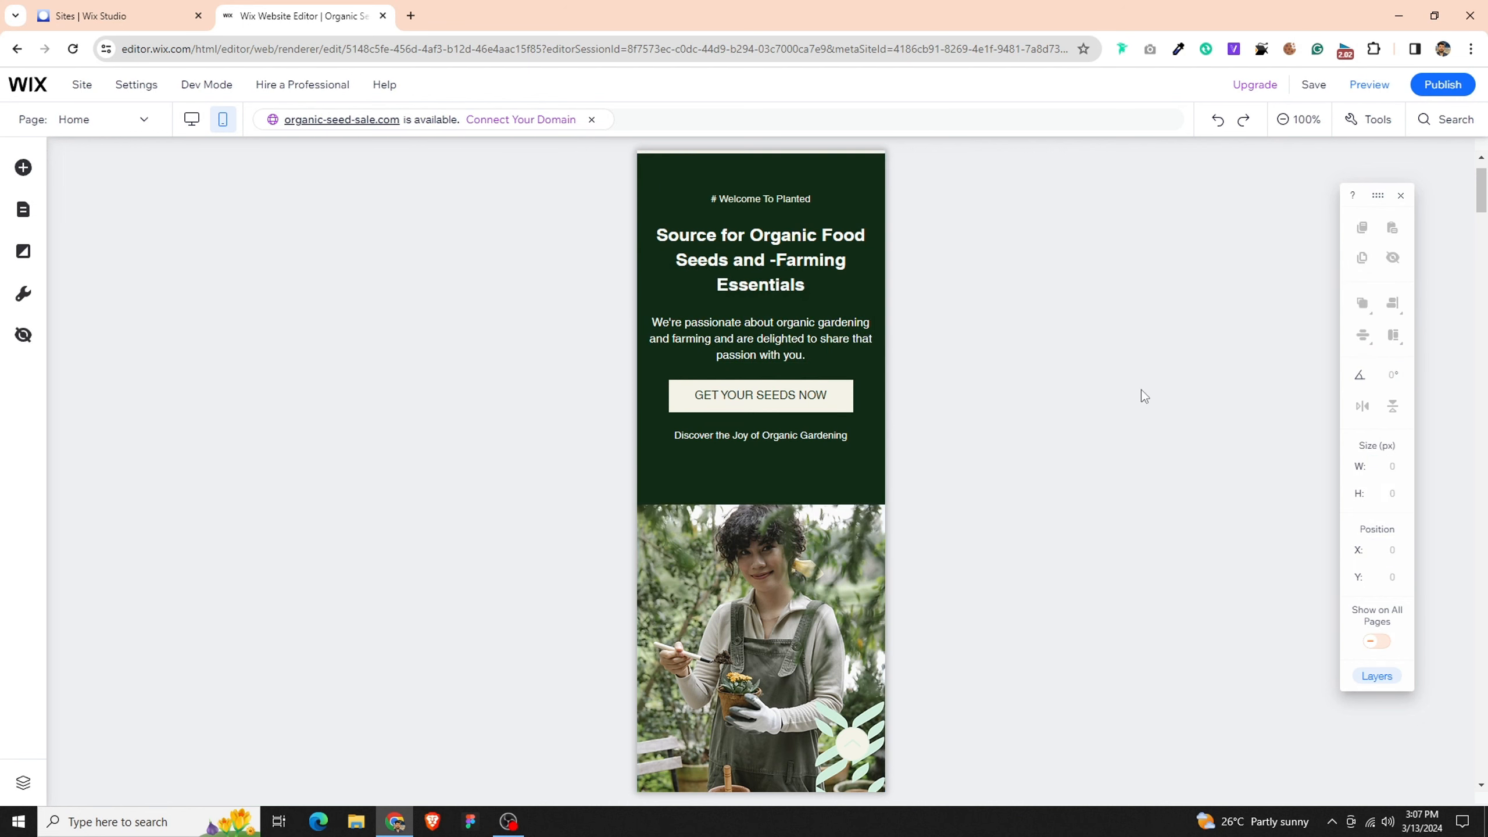
pyautogui.scroll(-3, 1139, 389)
pyautogui.scroll(3, 661, 338)
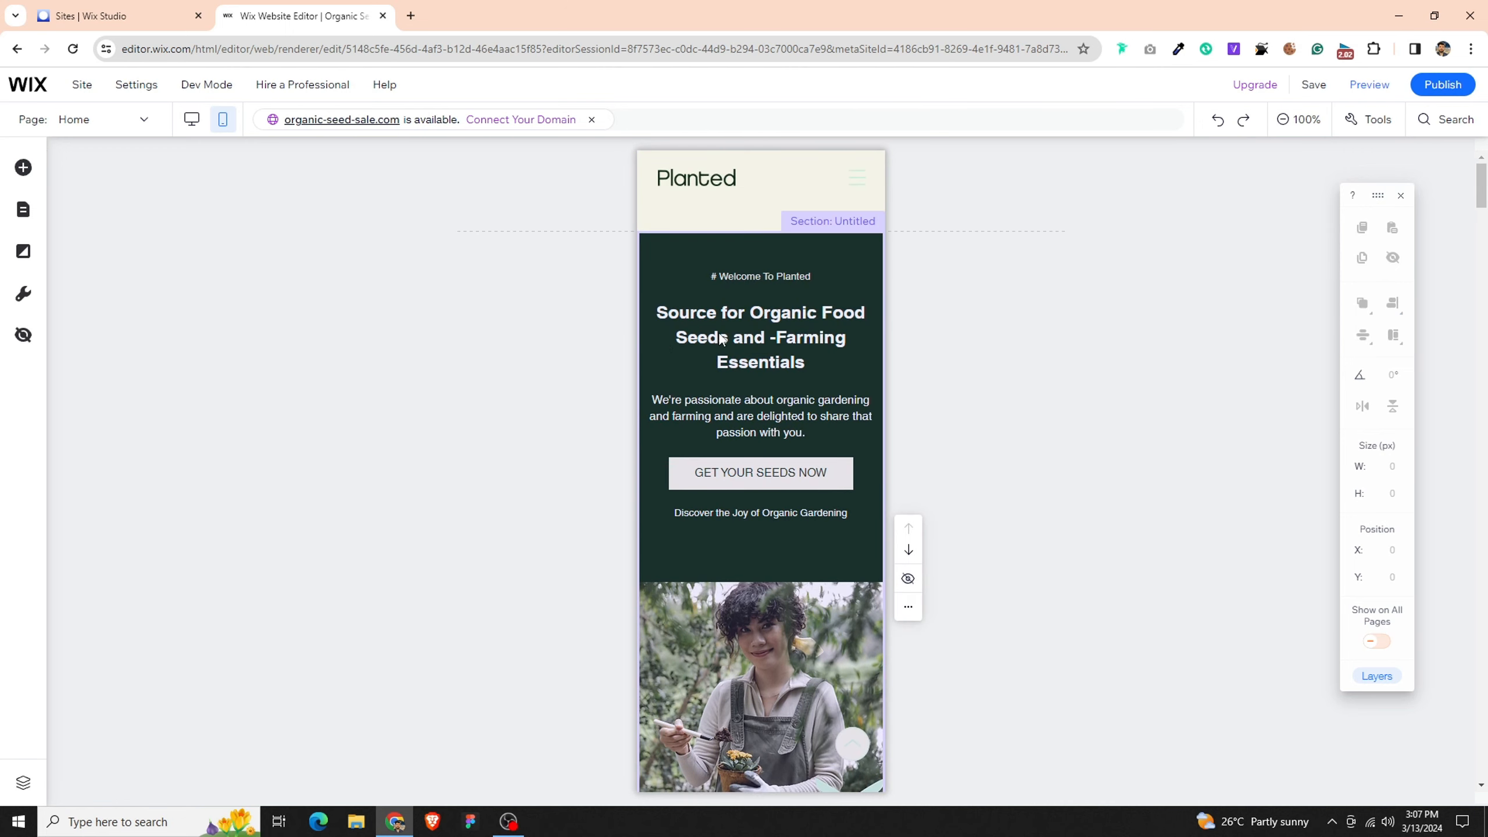
pyautogui.click(709, 363)
pyautogui.scroll(-3, 773, 433)
pyautogui.scroll(3, 793, 468)
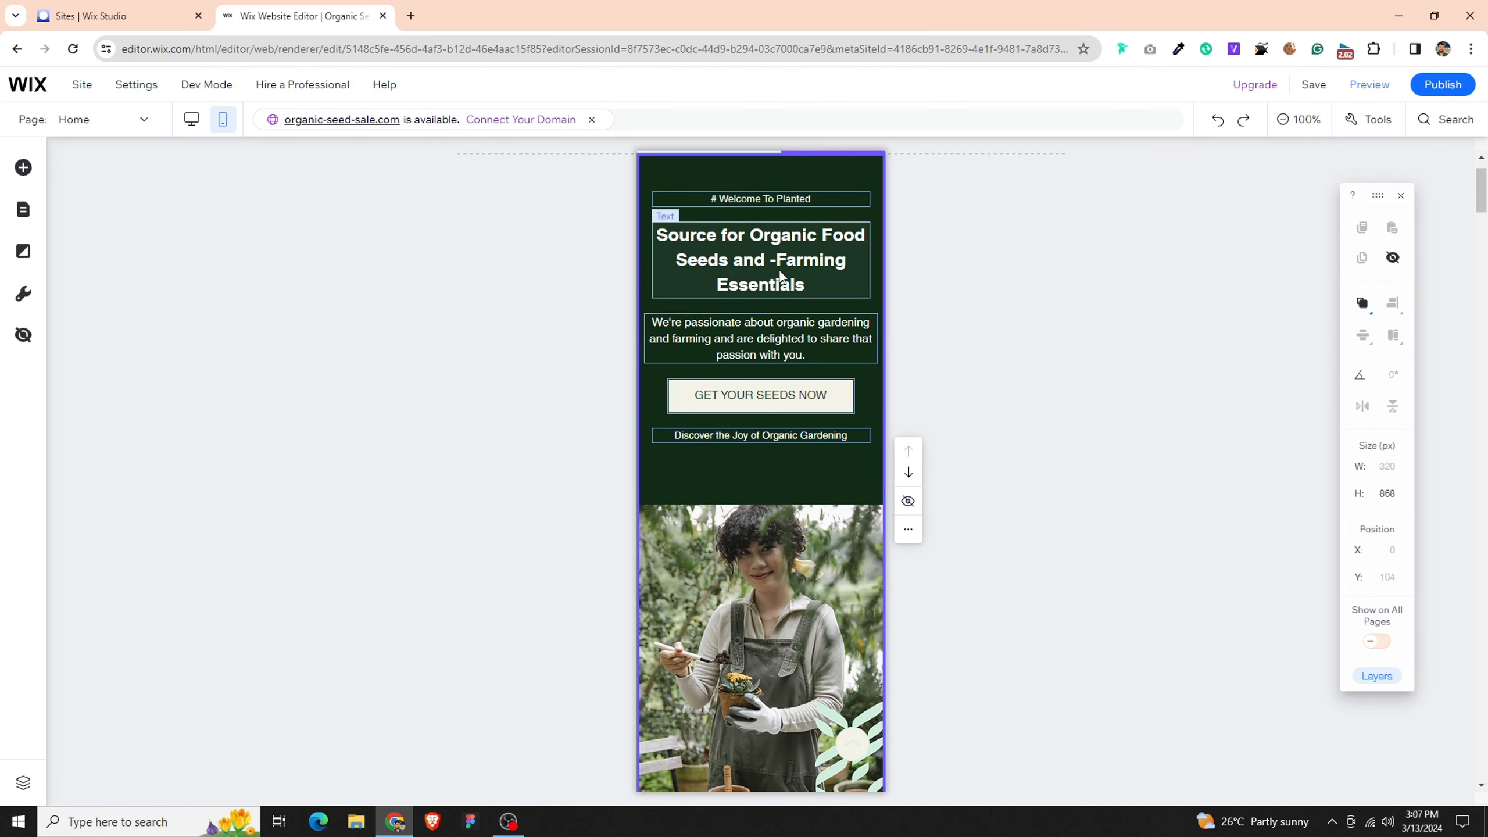
# - Set the hero heading's width to 300 px and center it horizontally in its column
pyautogui.click(761, 260)
pyautogui.click(1378, 466)
pyautogui.write('30')
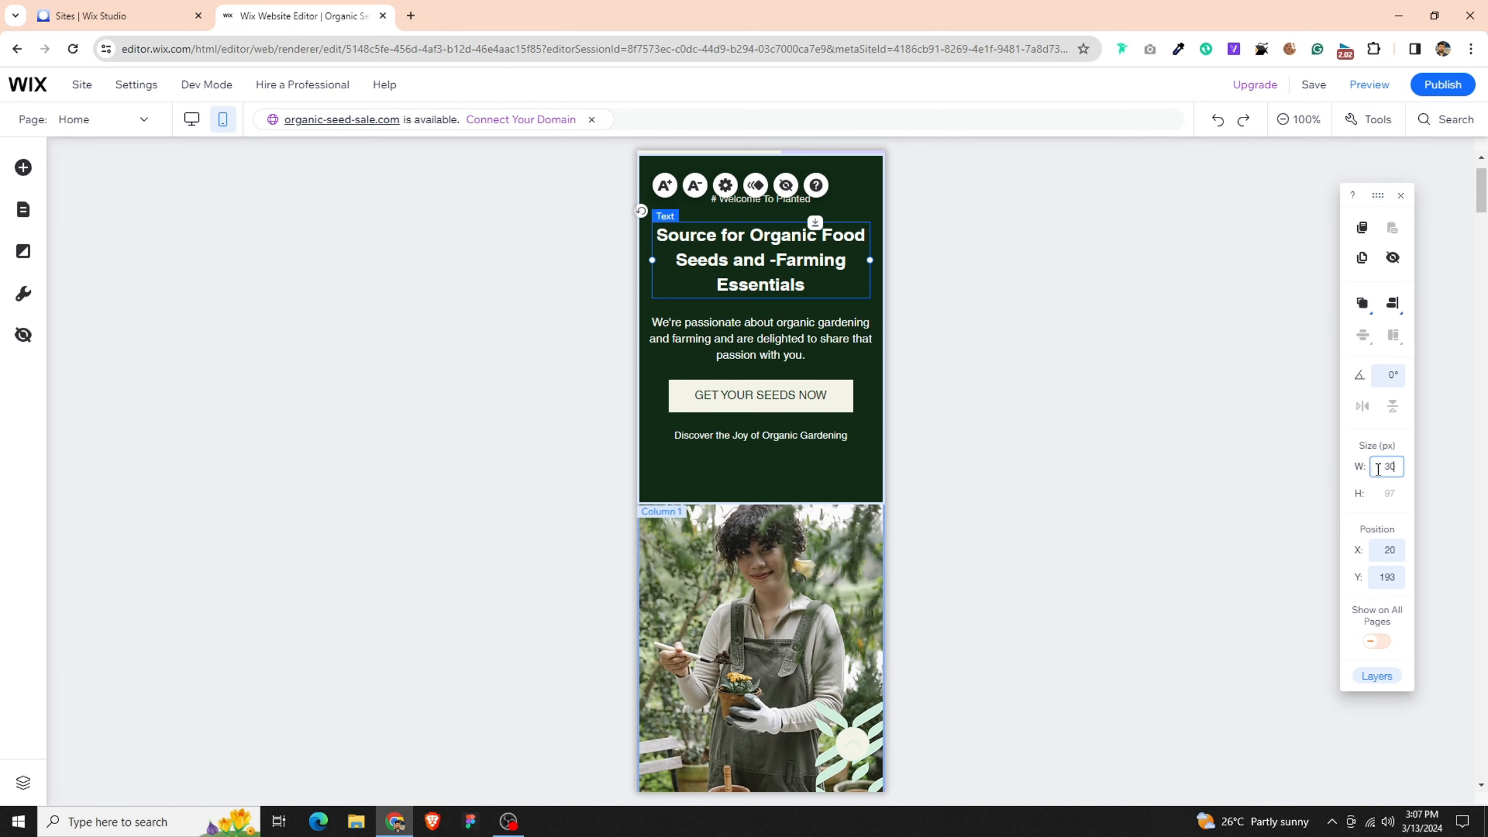
pyautogui.write('0')
pyautogui.press('Return')
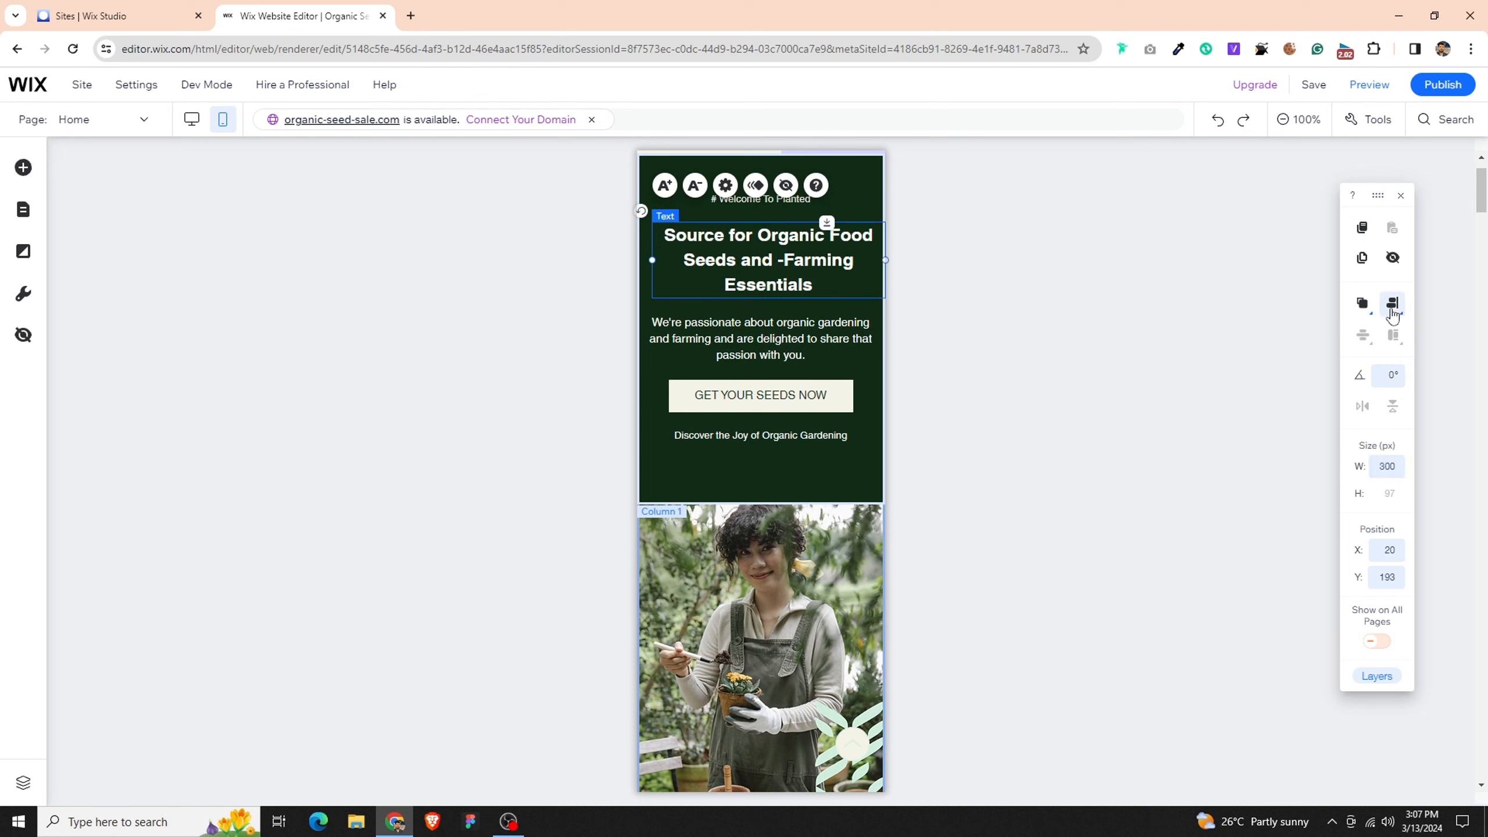
pyautogui.click(1393, 310)
pyautogui.click(1358, 306)
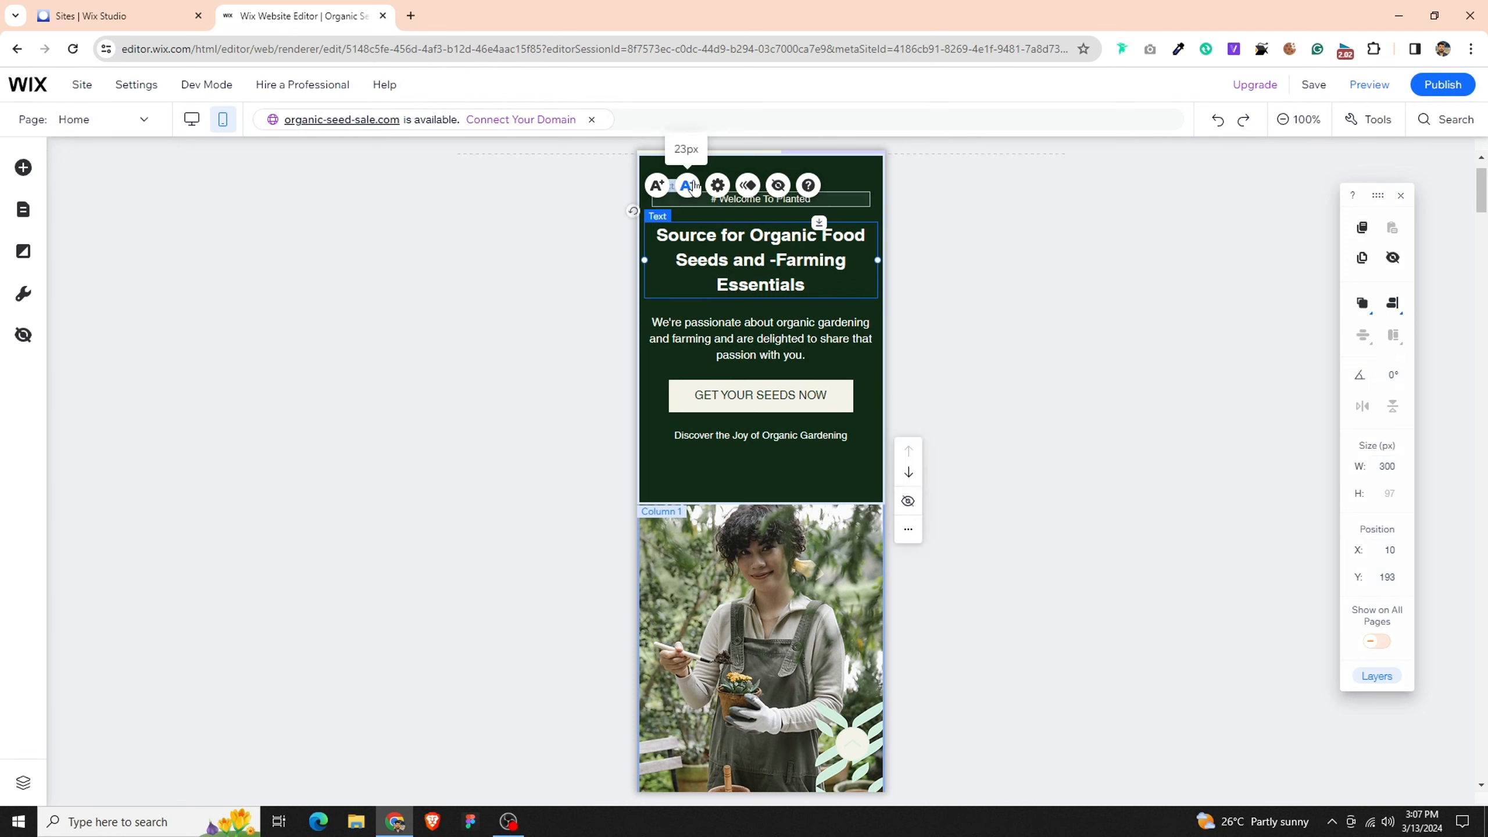
pyautogui.click(1116, 389)
# - Try to shorten the hero section by raising its lower edge
pyautogui.scroll(-3, 976, 456)
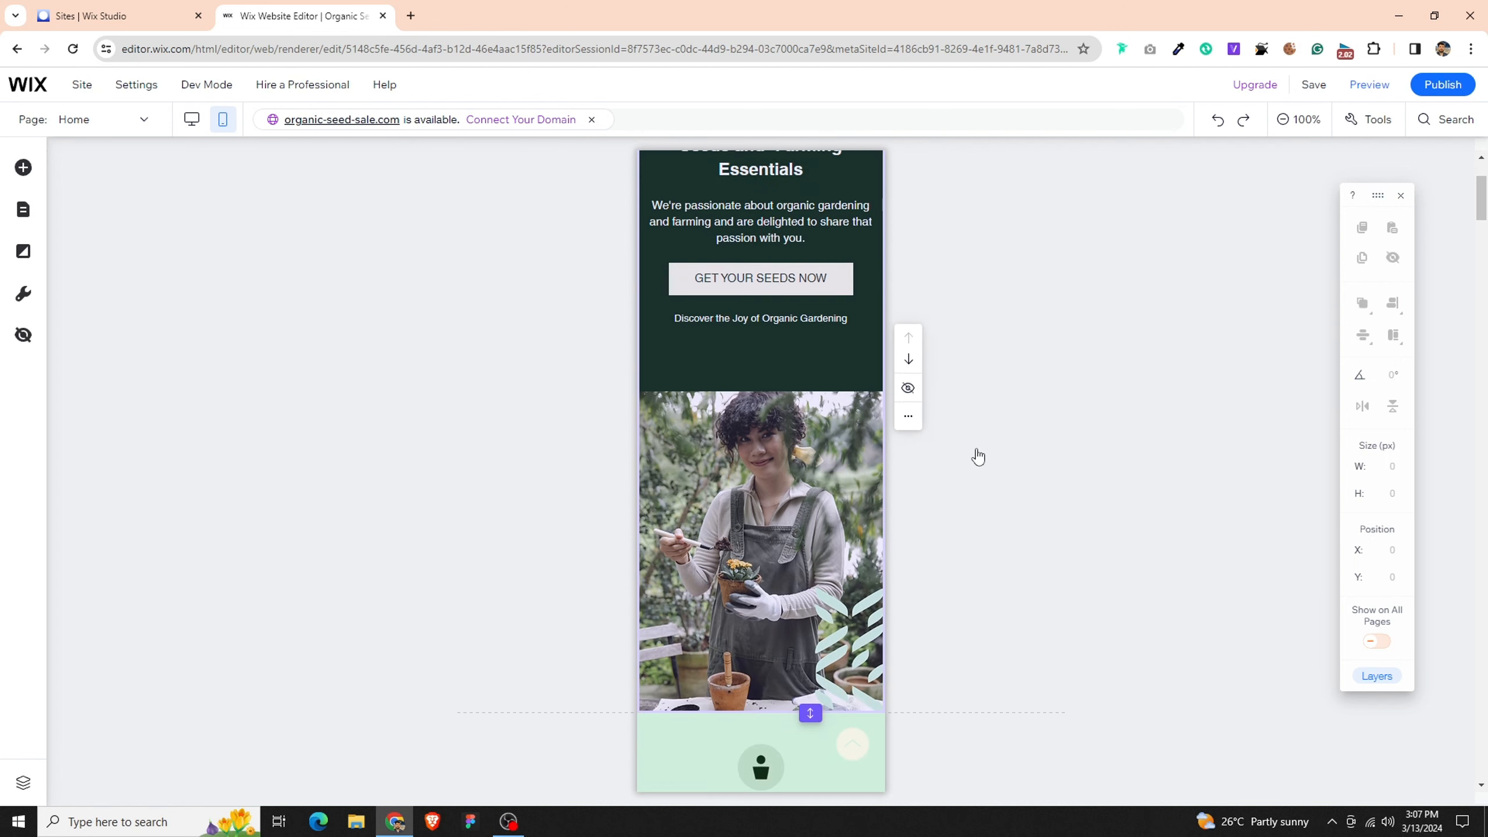
pyautogui.click(761, 515)
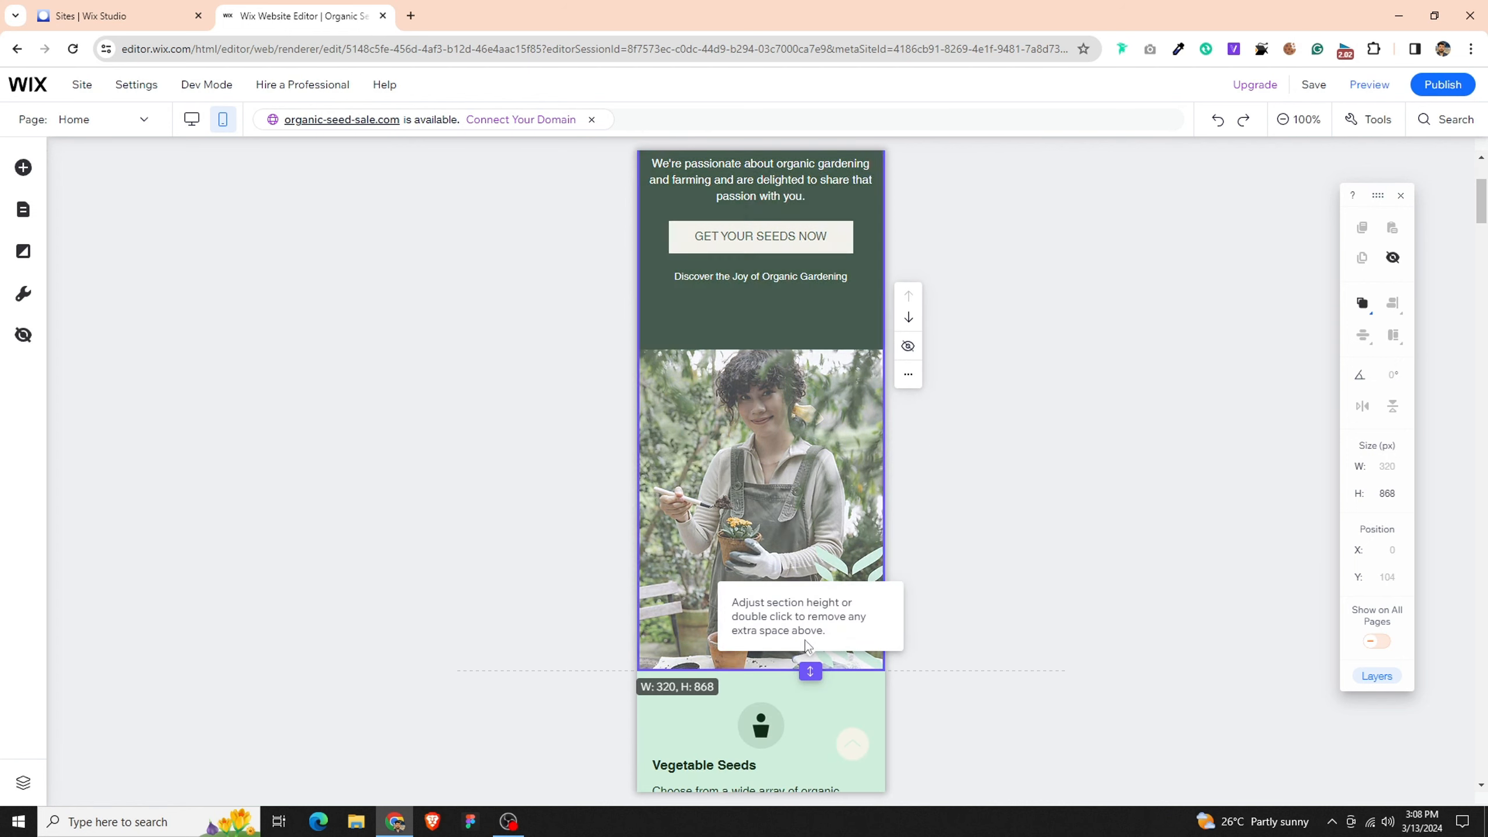
pyautogui.moveTo(810, 672); pyautogui.dragTo(819, 580)
# - Set the gardener image column's height to 350 px and shorten the hero section to about 823 px
pyautogui.click(810, 460)
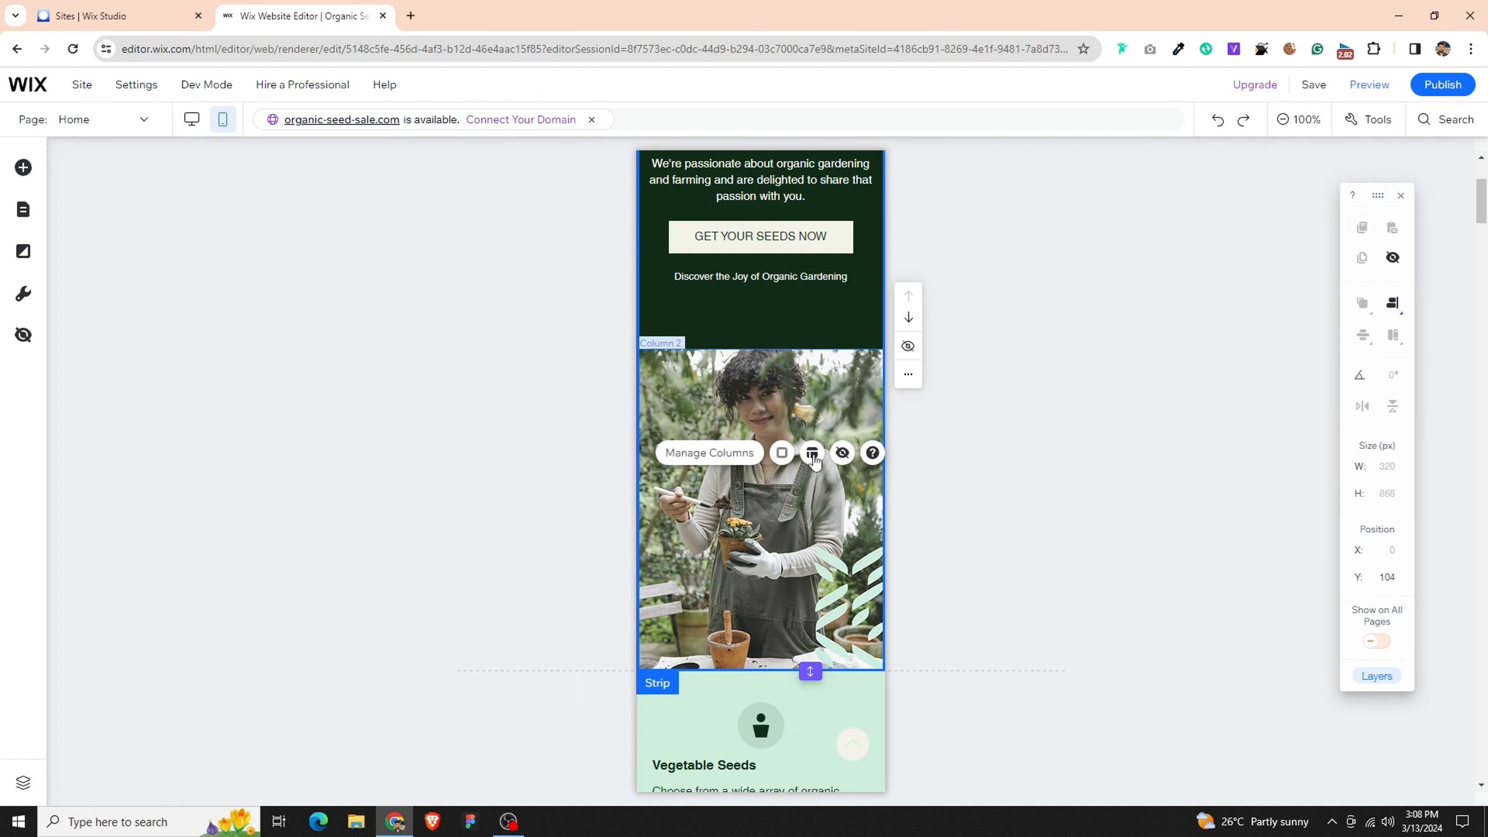
pyautogui.click(786, 392)
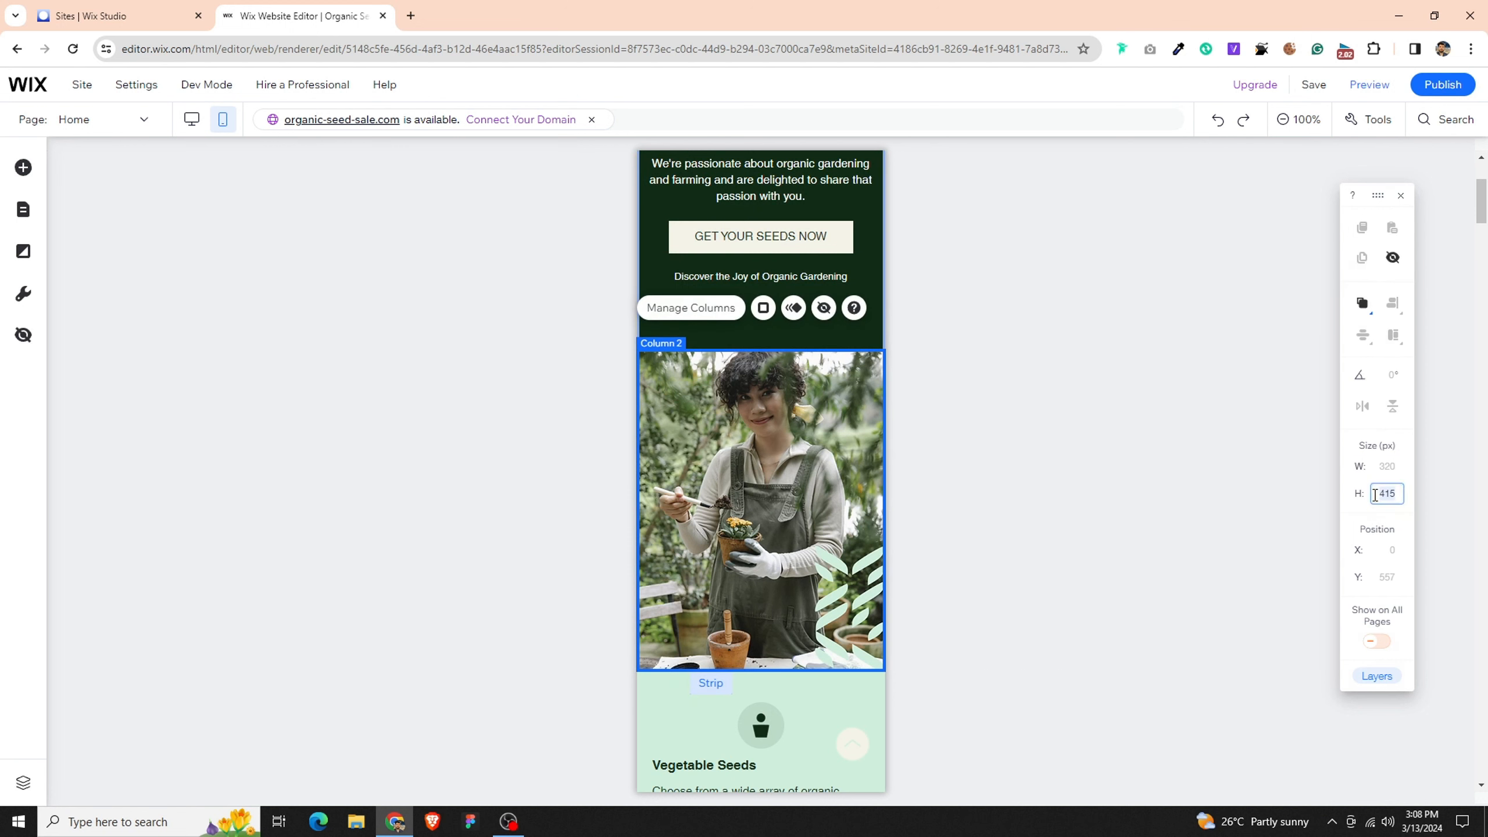
pyautogui.press('Return')
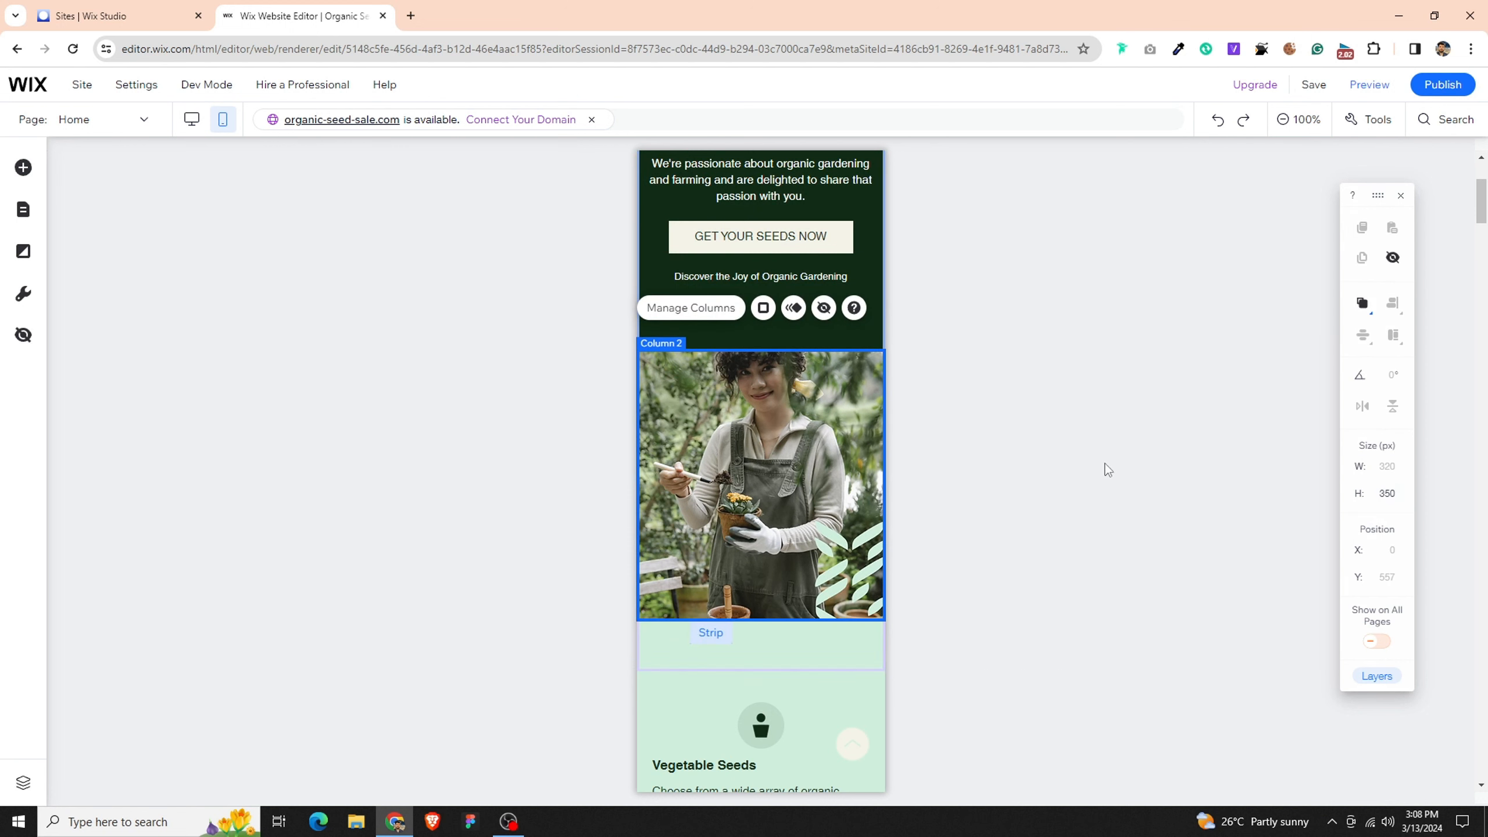
pyautogui.scroll(-4, 758, 476)
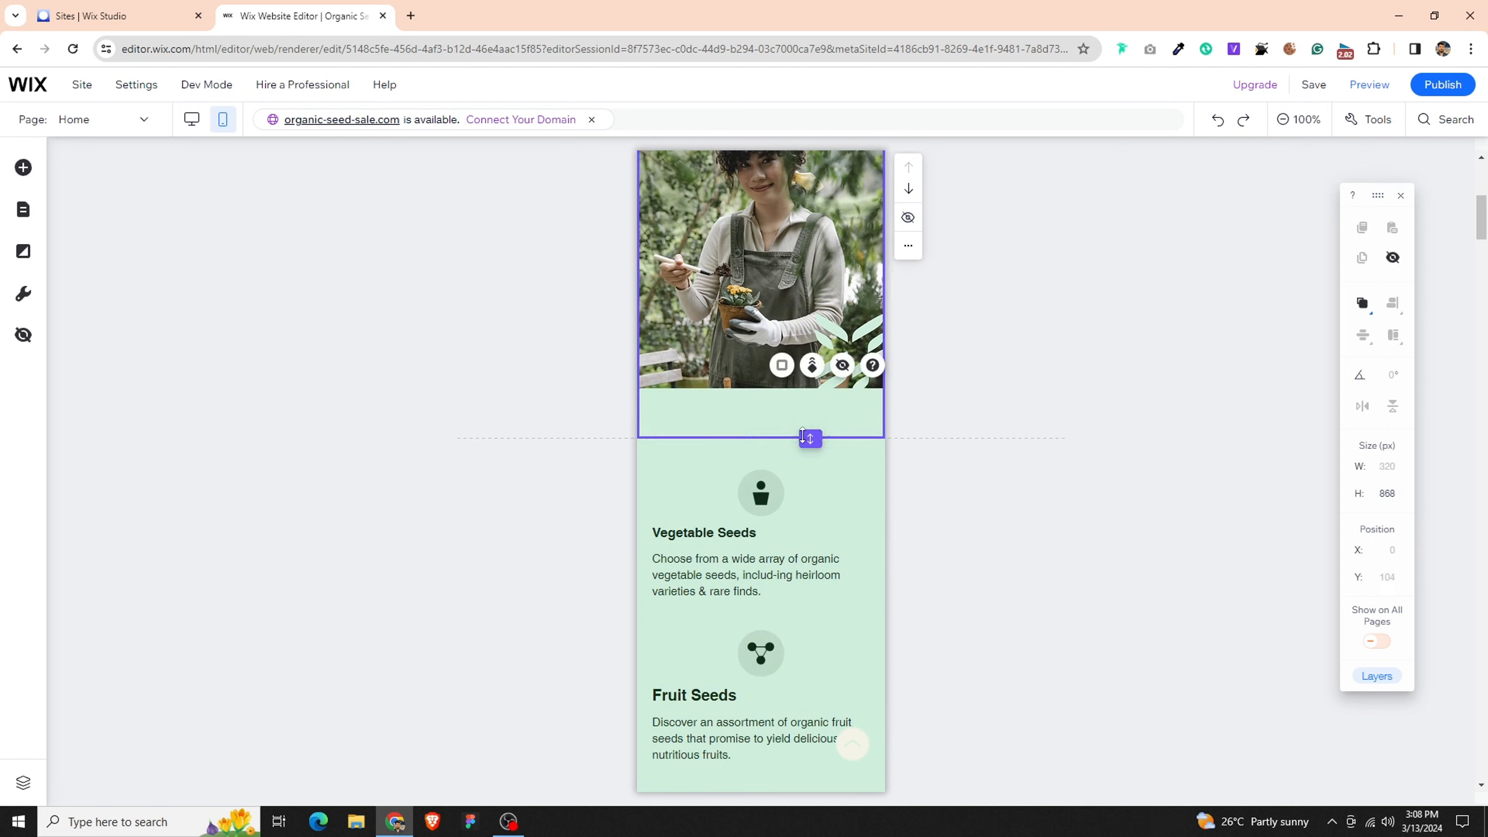
pyautogui.moveTo(810, 436); pyautogui.dragTo(807, 404)
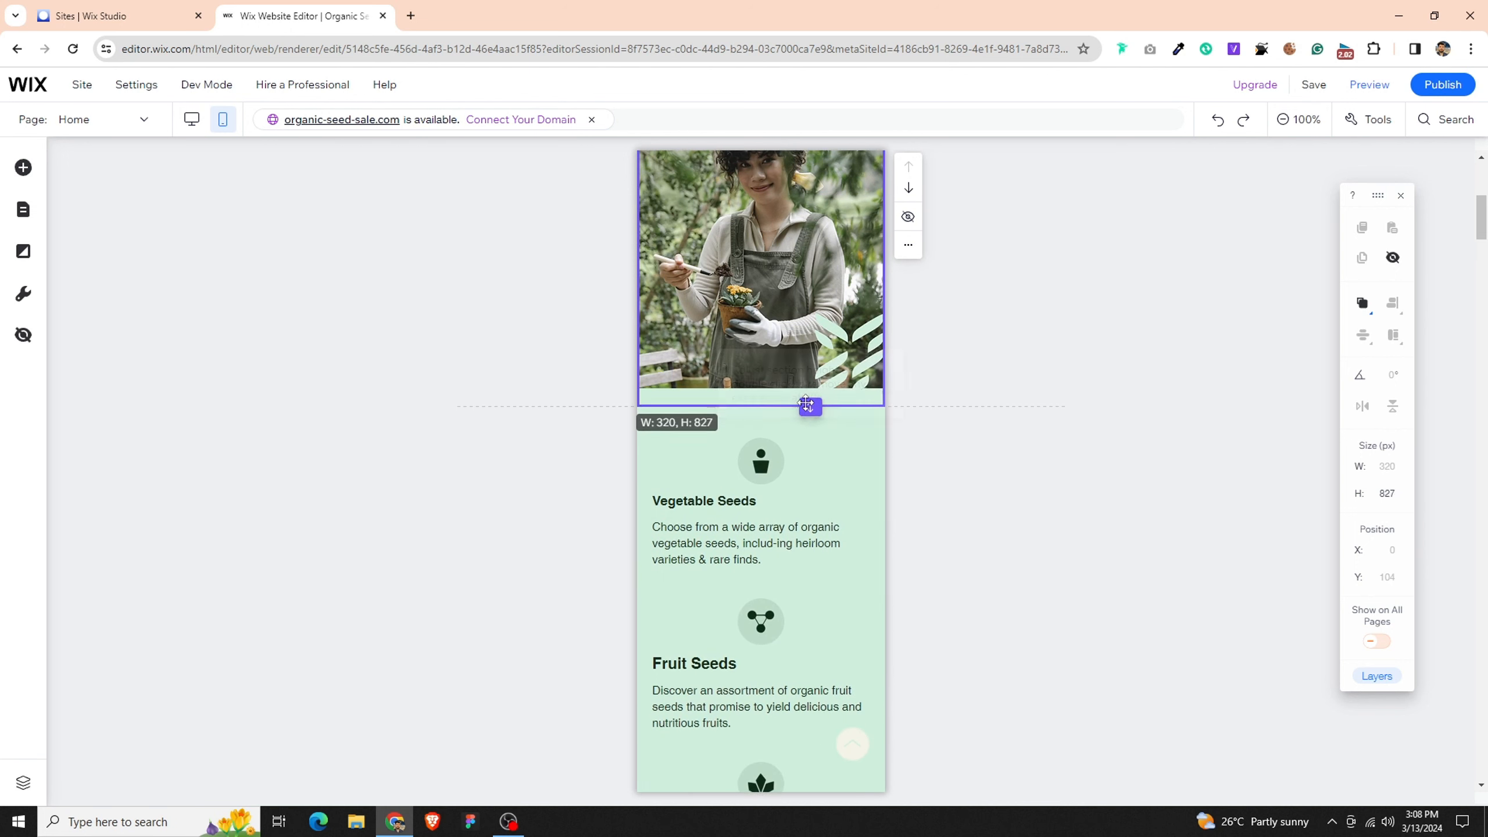
# - Center-align the text of the Vegetable Seeds heading and the description below it
pyautogui.click(720, 492)
pyautogui.click(725, 451)
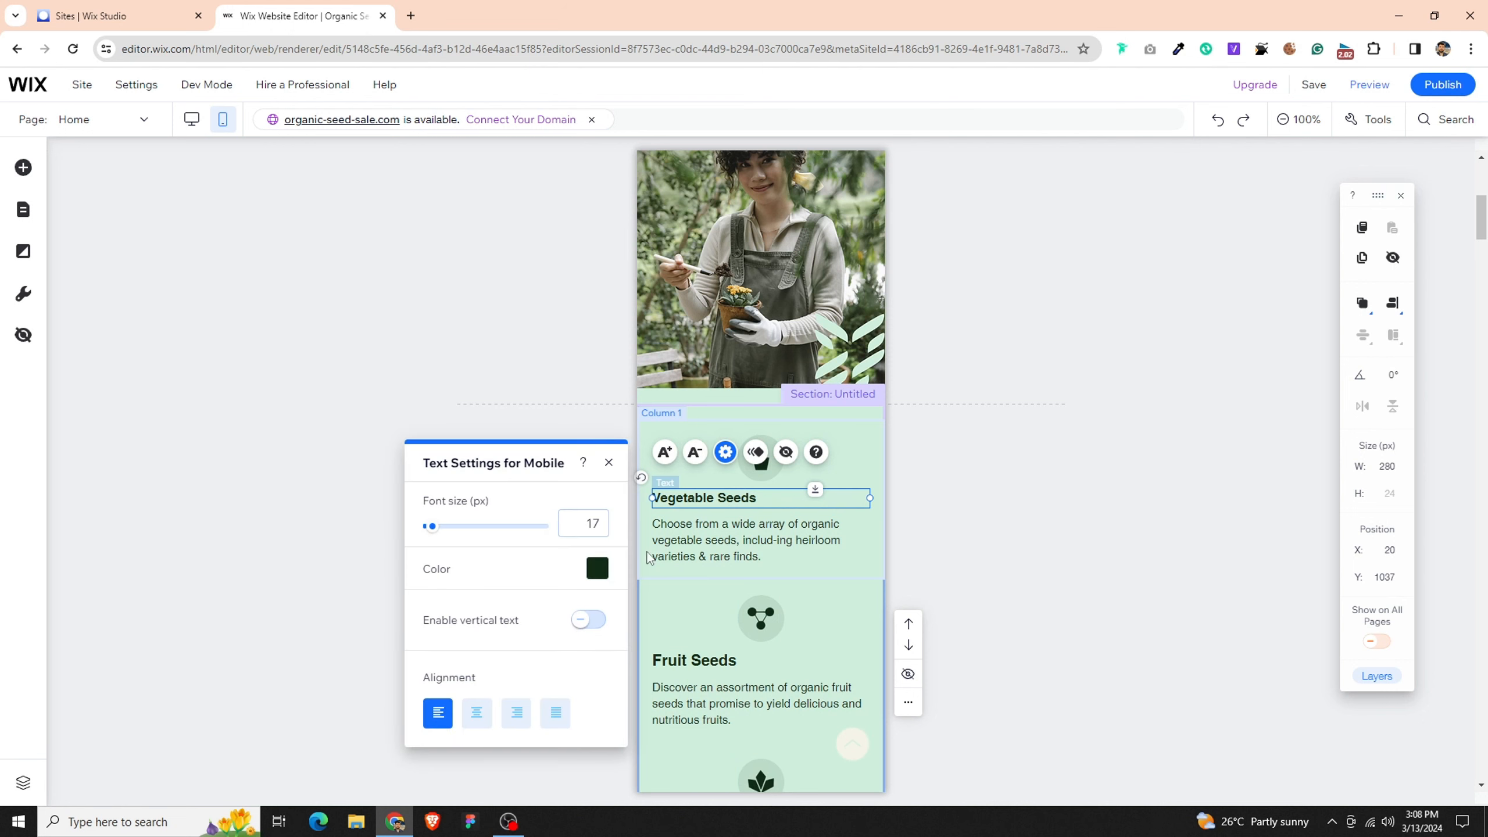
pyautogui.click(474, 716)
pyautogui.click(768, 545)
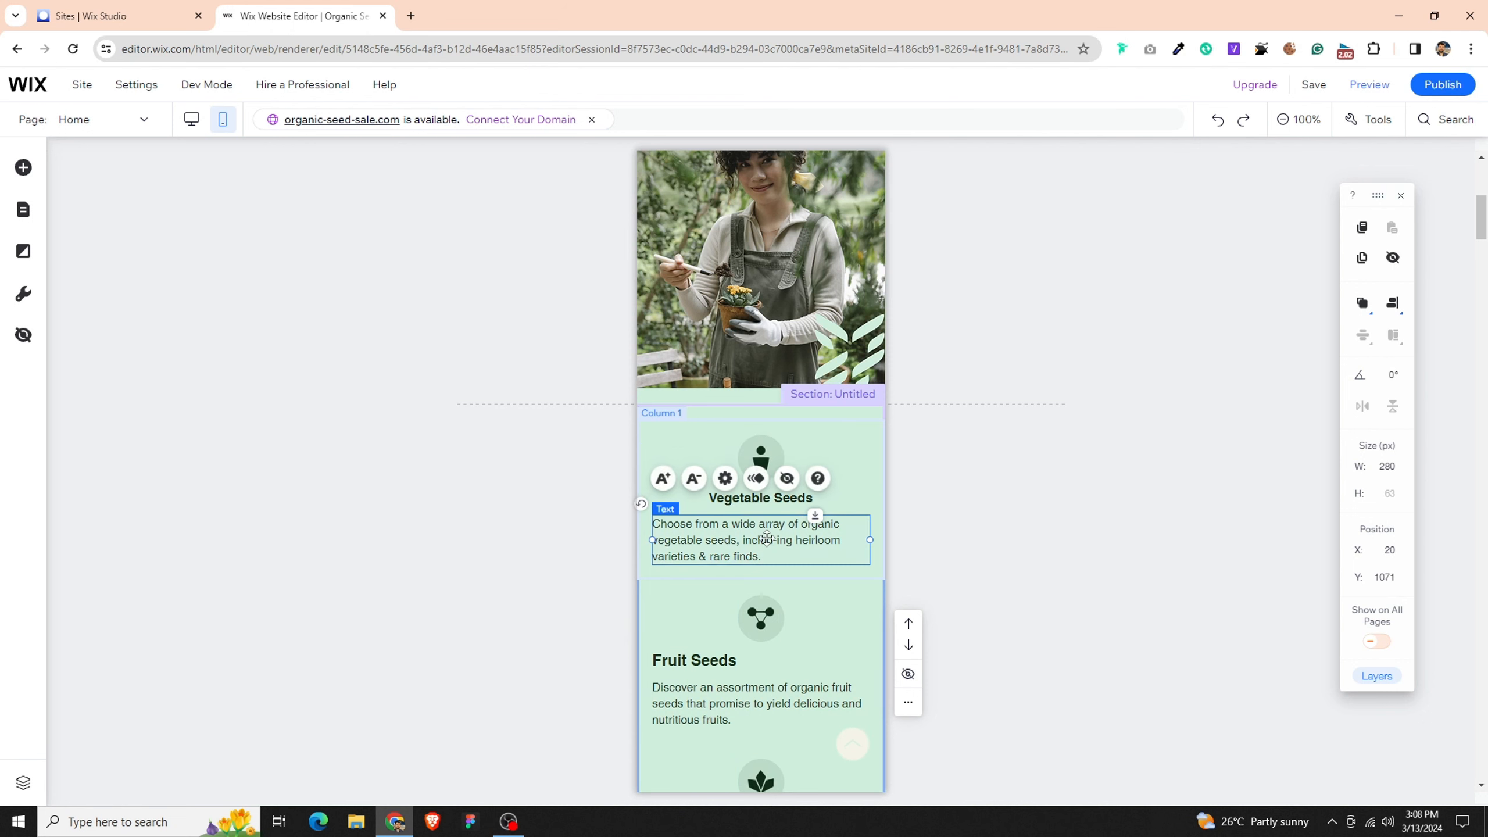
pyautogui.click(726, 479)
pyautogui.click(474, 737)
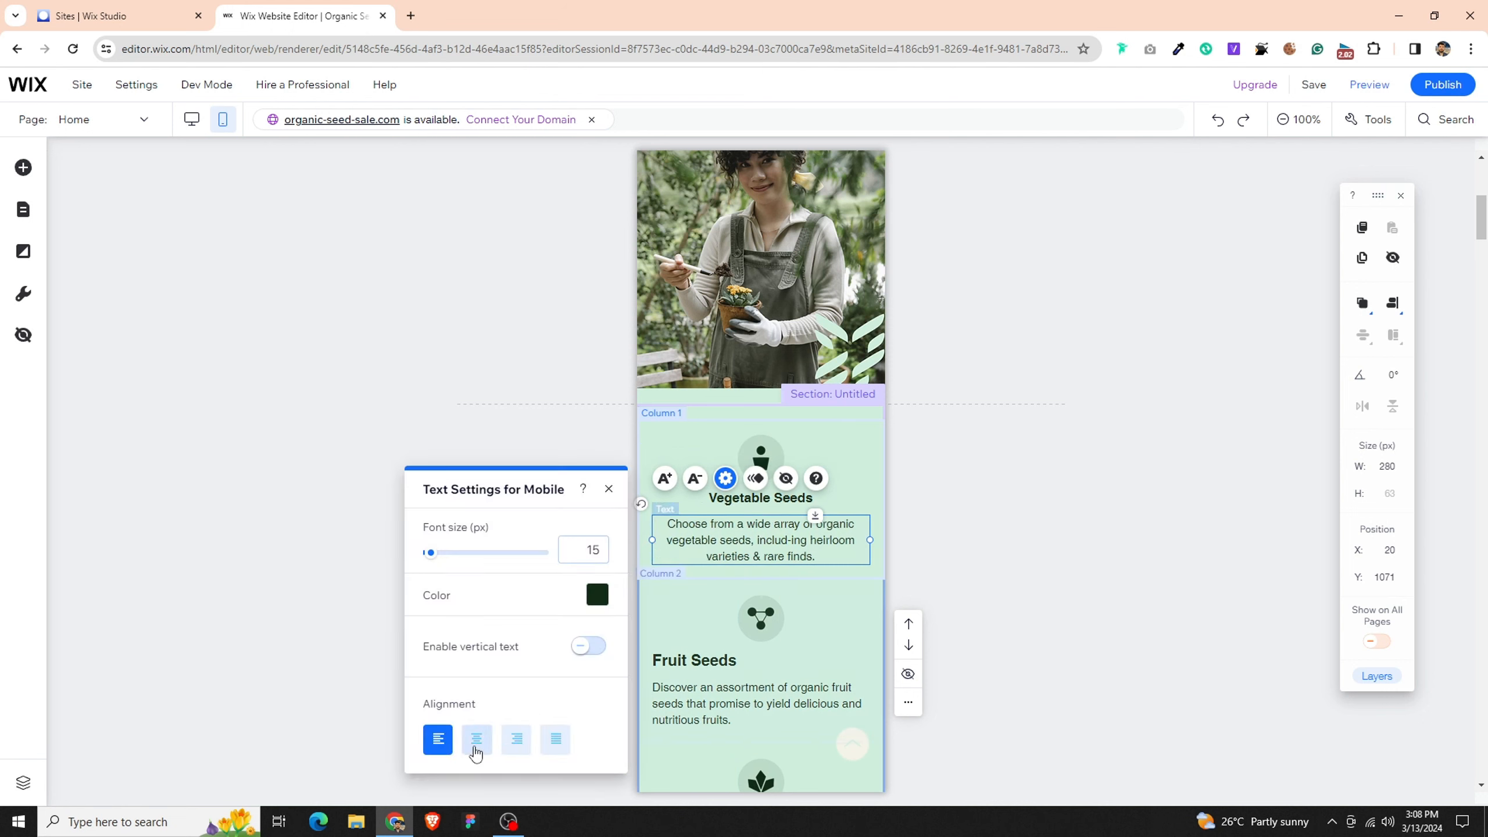
# - Center-align the text of the Fruit Seeds heading and its description
pyautogui.click(721, 658)
pyautogui.click(725, 612)
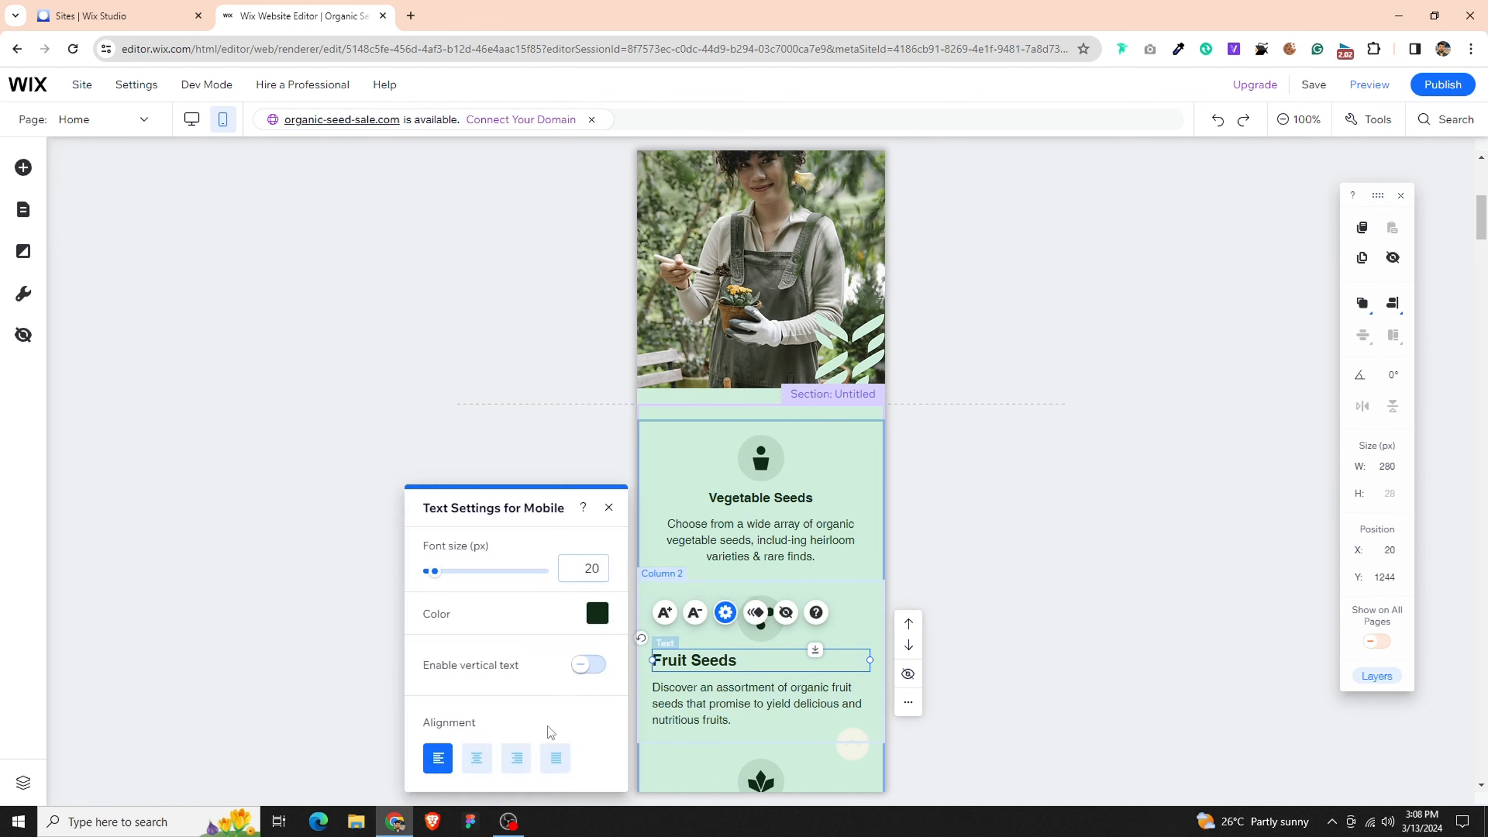
pyautogui.click(477, 759)
pyautogui.click(705, 703)
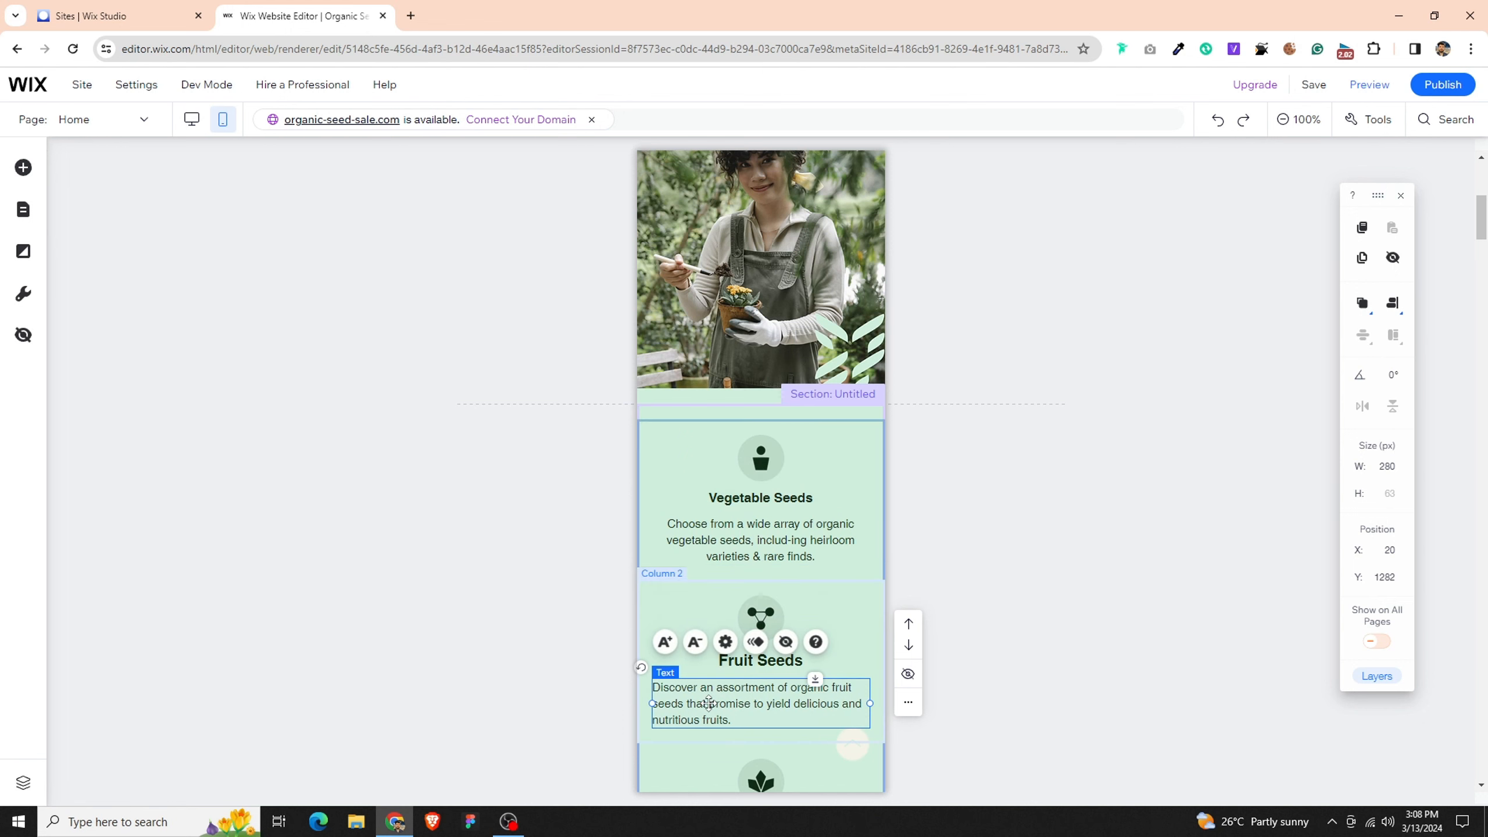
pyautogui.click(725, 641)
pyautogui.click(489, 756)
pyautogui.scroll(-5, 813, 544)
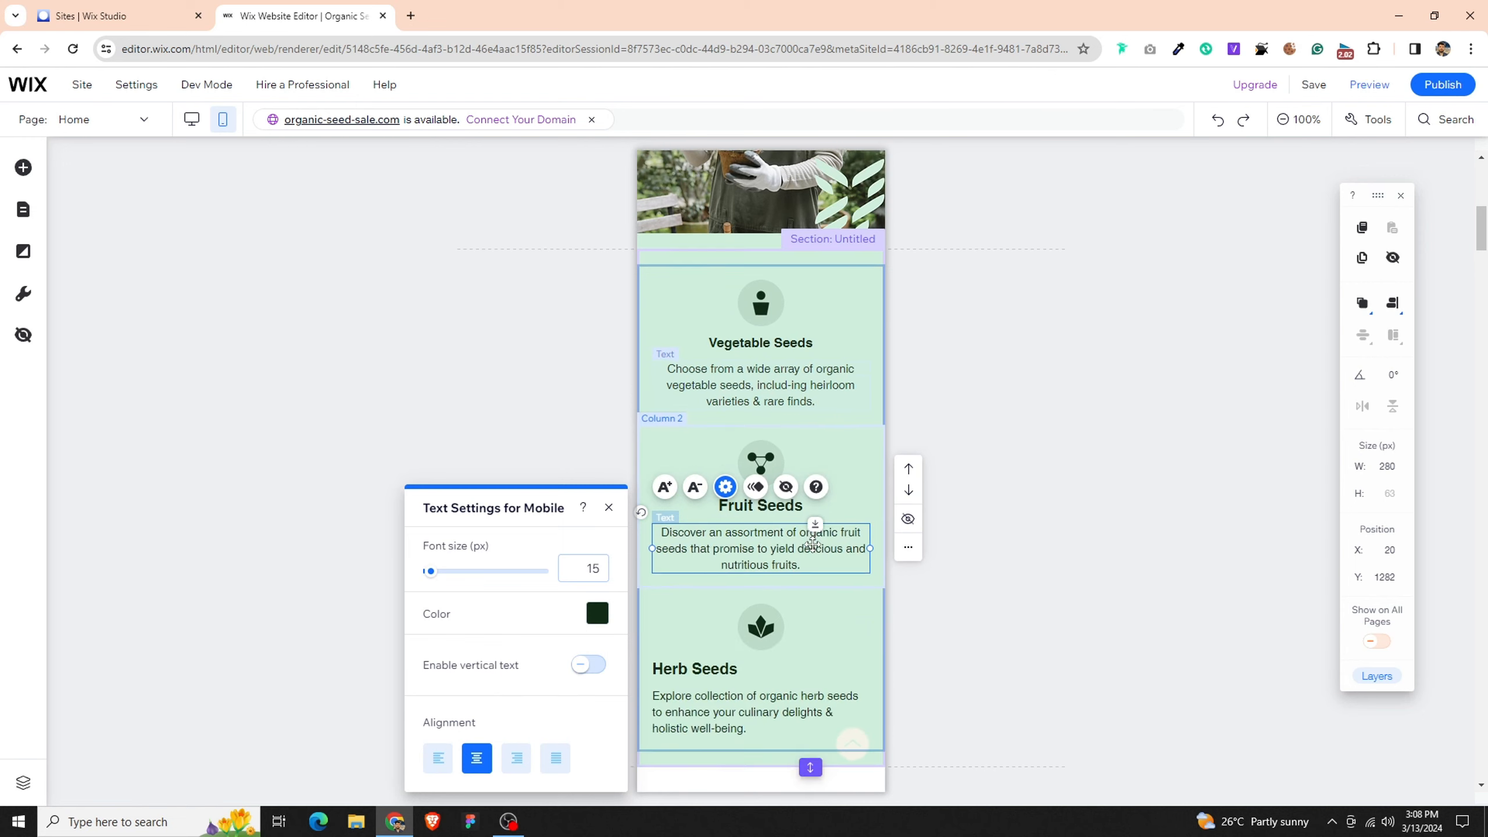
pyautogui.scroll(2, 777, 355)
pyautogui.click(763, 304)
pyautogui.click(1392, 303)
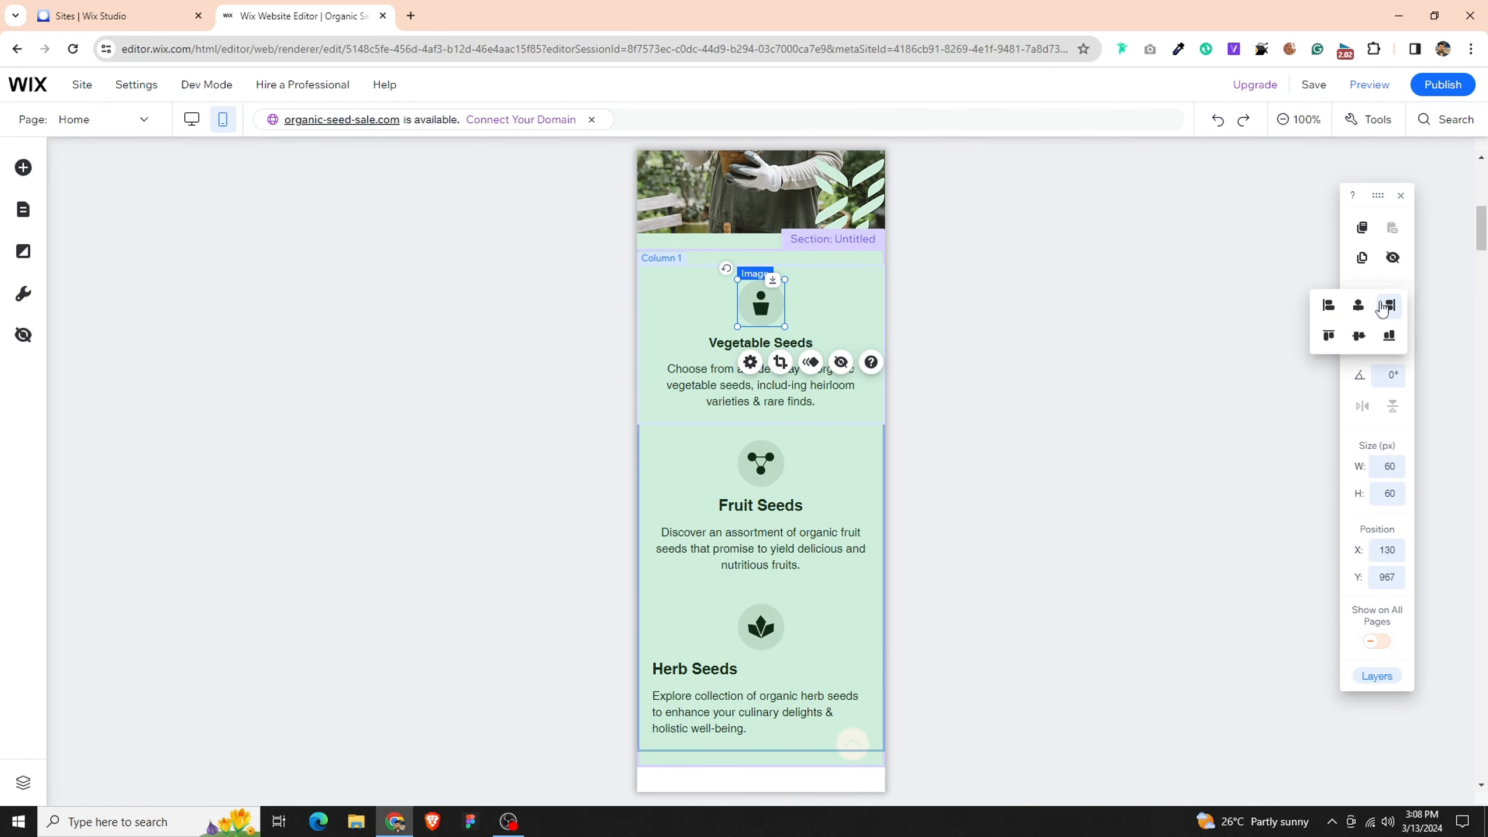
pyautogui.click(1125, 452)
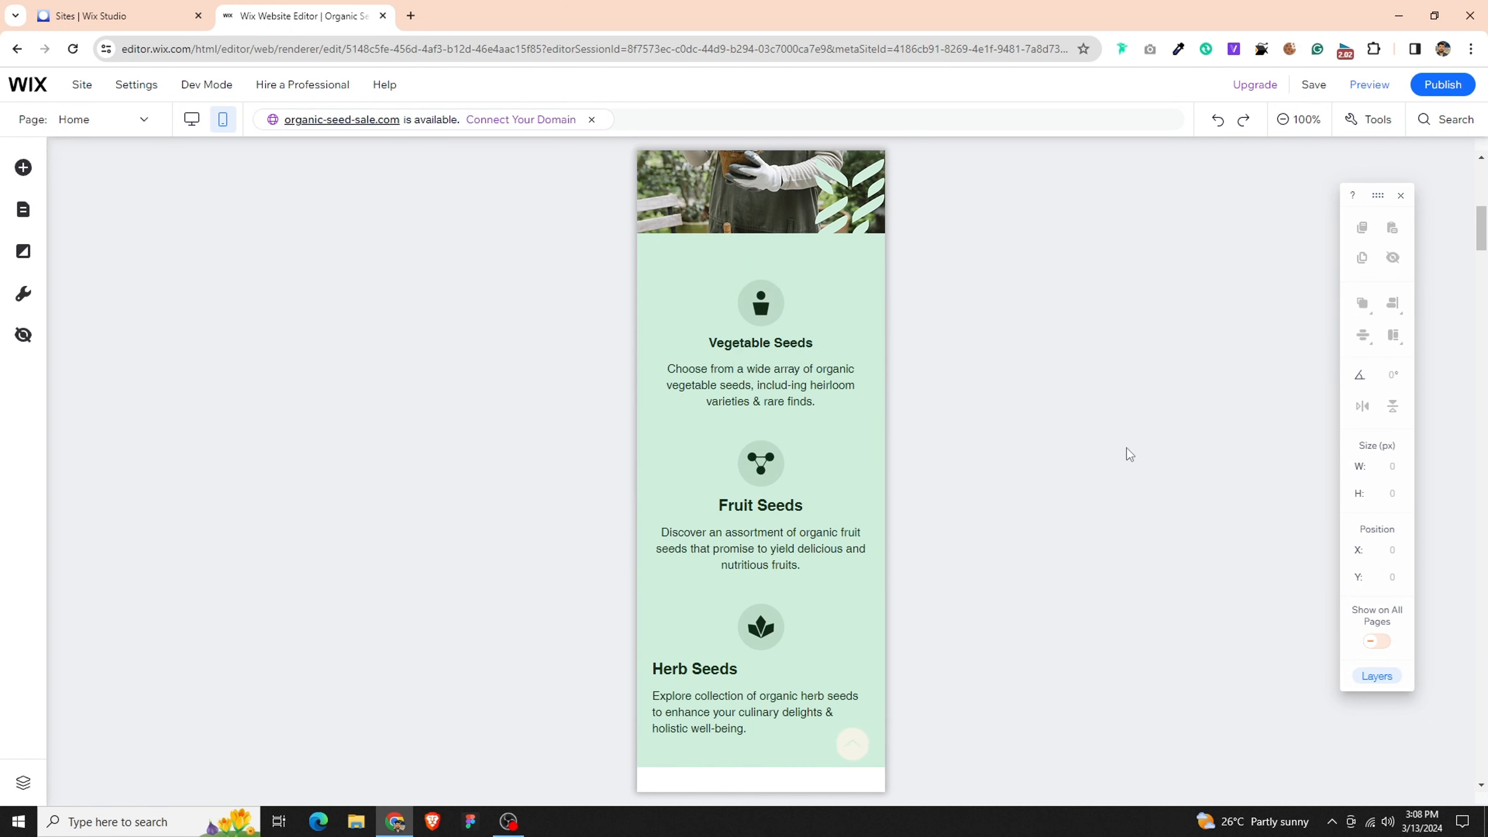
# - Center-align the text of the Herb Seeds heading and its description
pyautogui.scroll(-1, 700, 607)
pyautogui.click(715, 589)
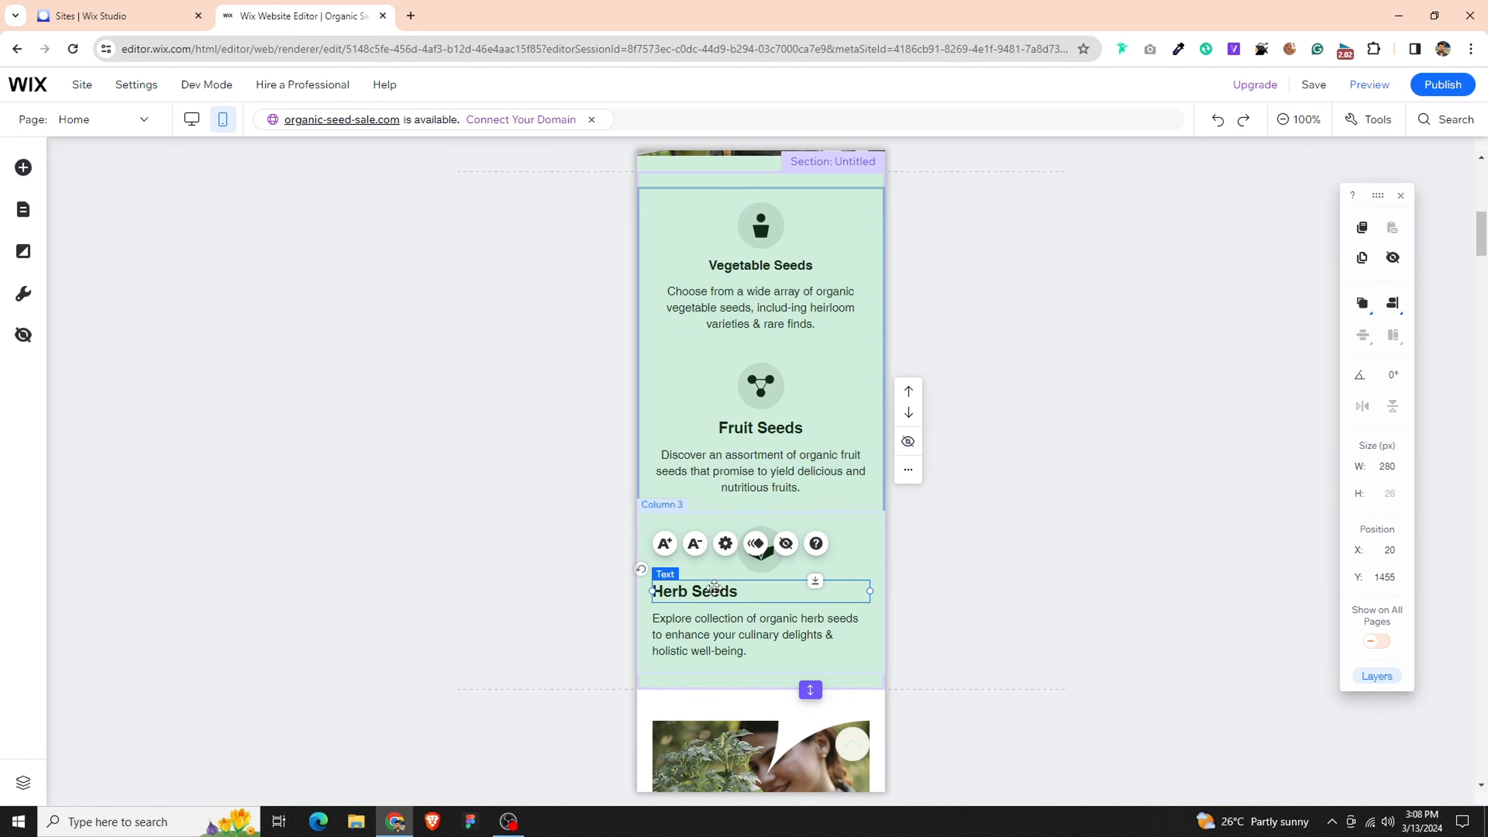
pyautogui.click(726, 543)
pyautogui.click(477, 756)
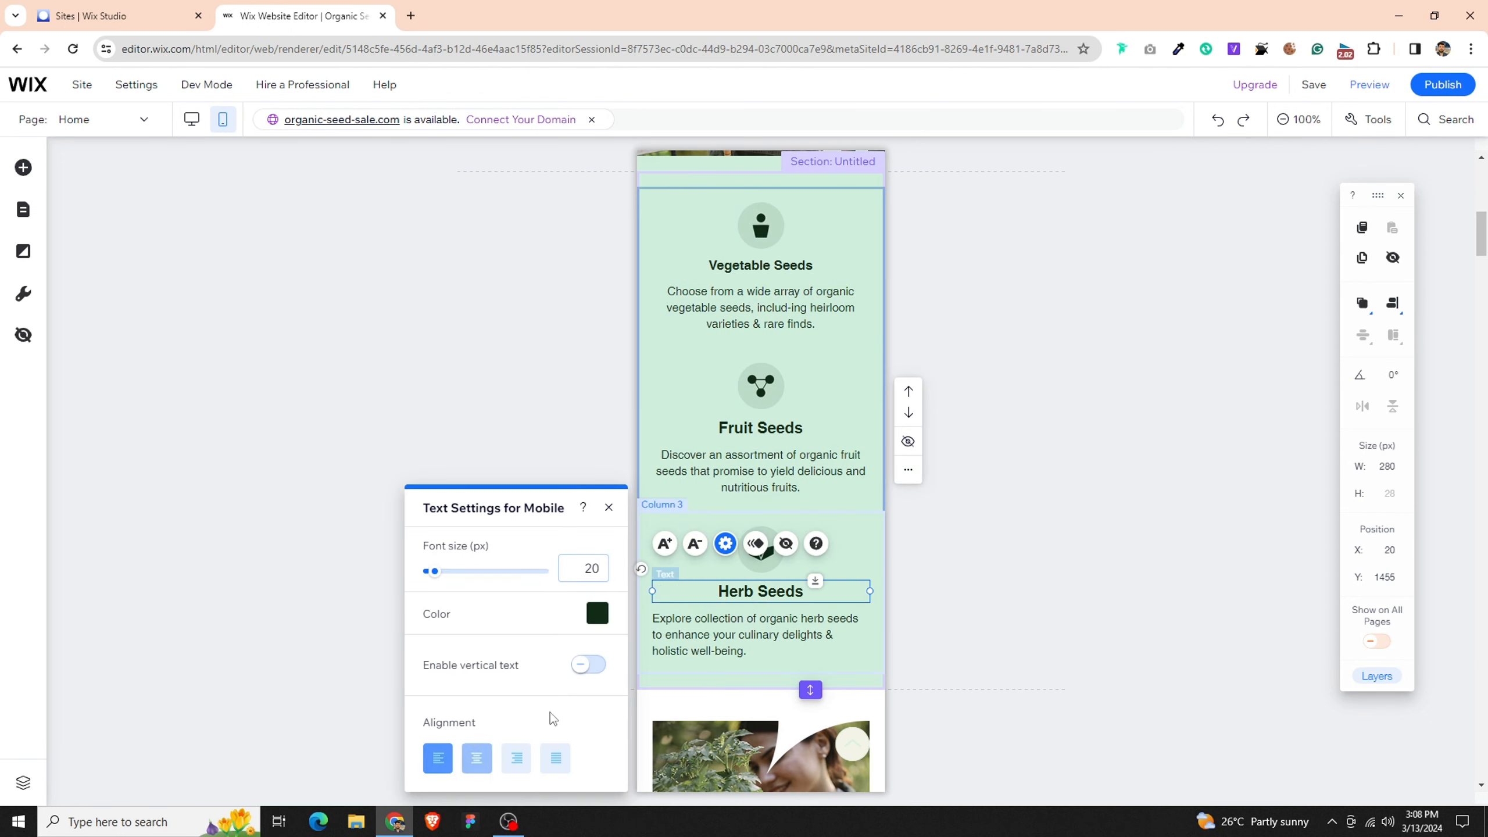
pyautogui.click(727, 623)
pyautogui.click(727, 575)
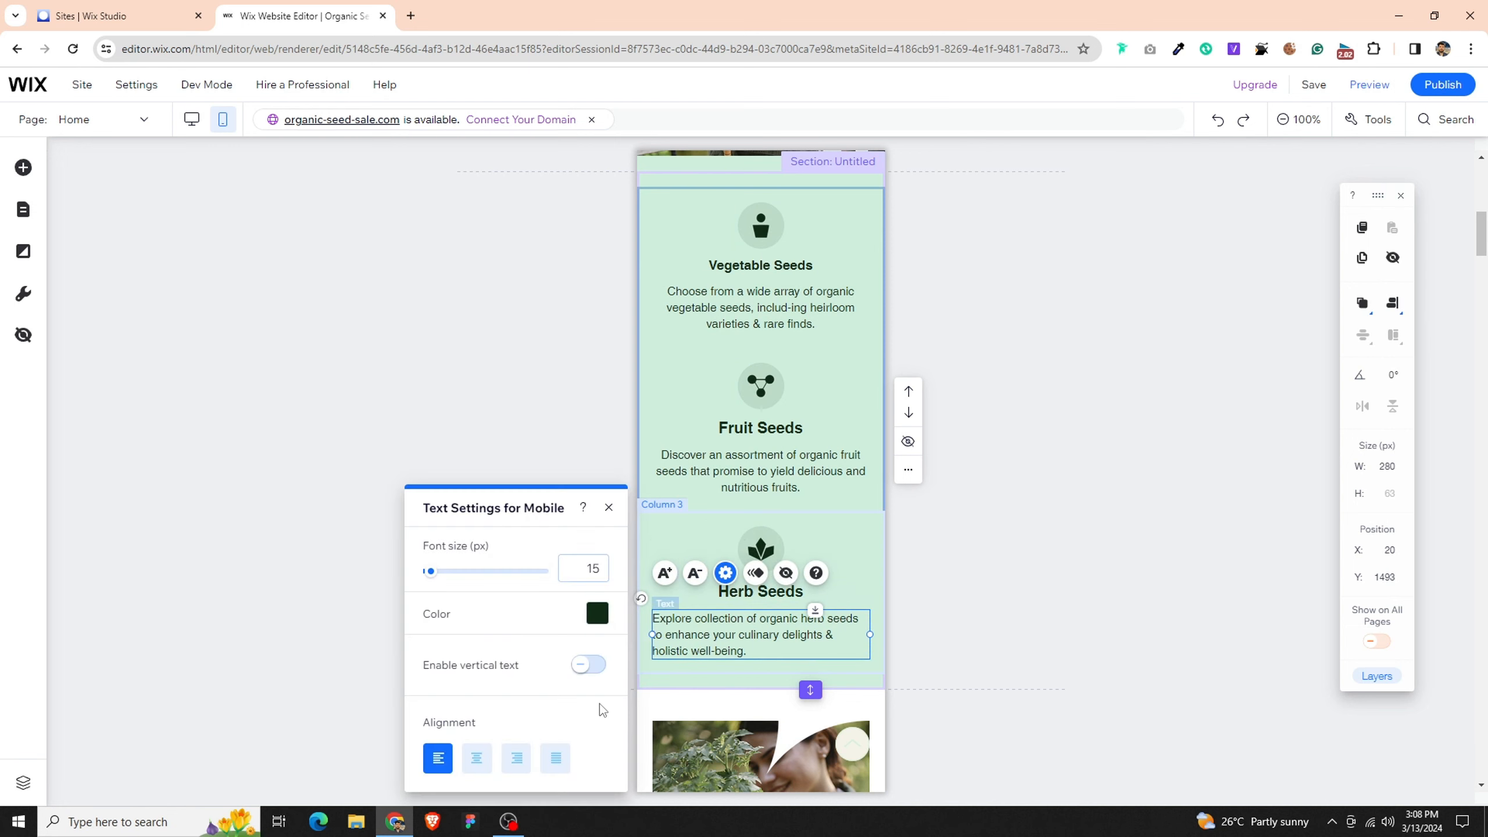
pyautogui.click(490, 759)
# - Lower the bottom edge of the seed categories section to make it about 689 px tall
pyautogui.click(761, 681)
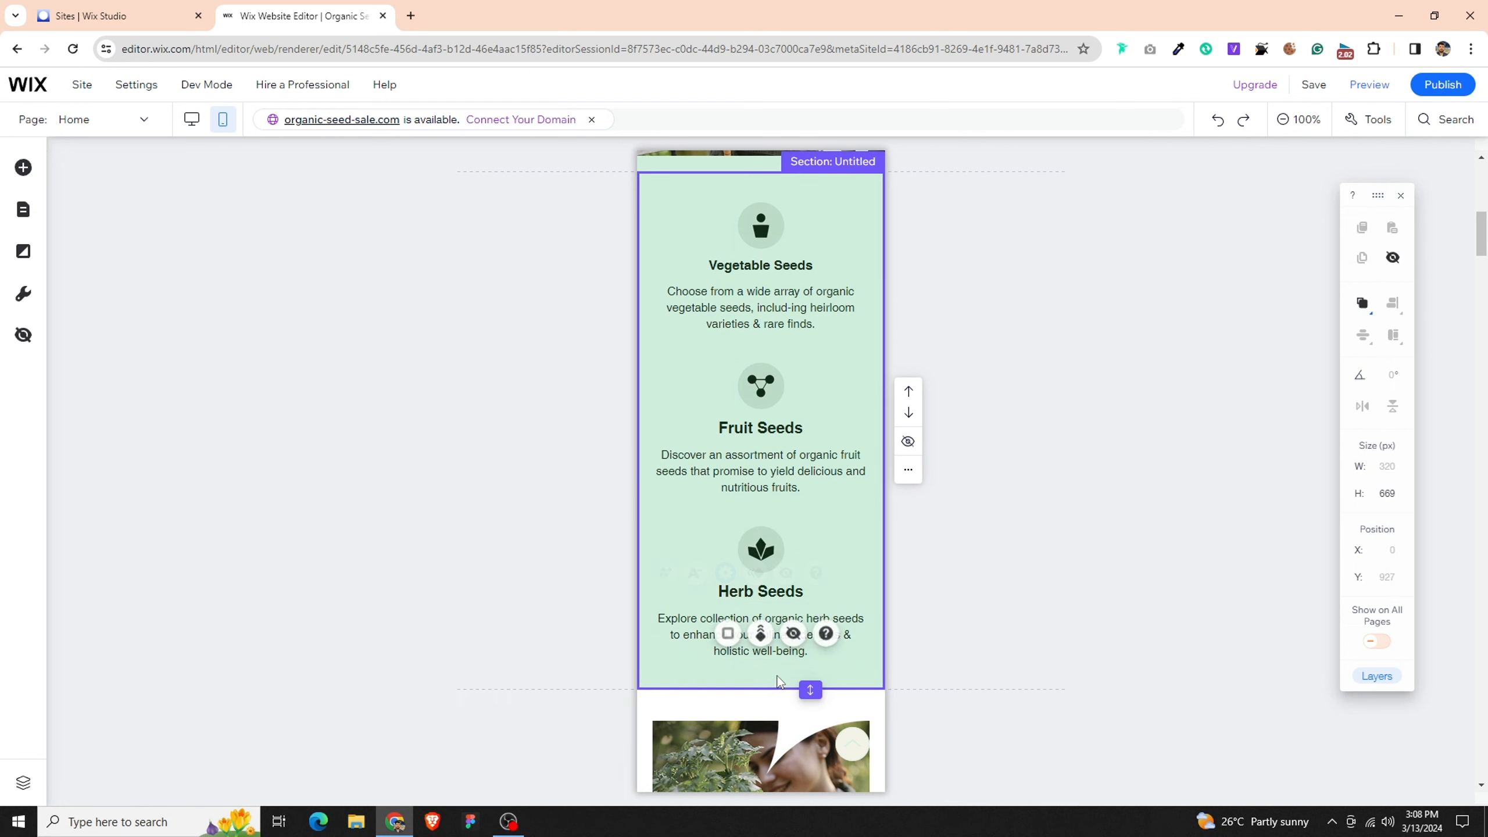
pyautogui.moveTo(808, 691); pyautogui.dragTo(809, 703)
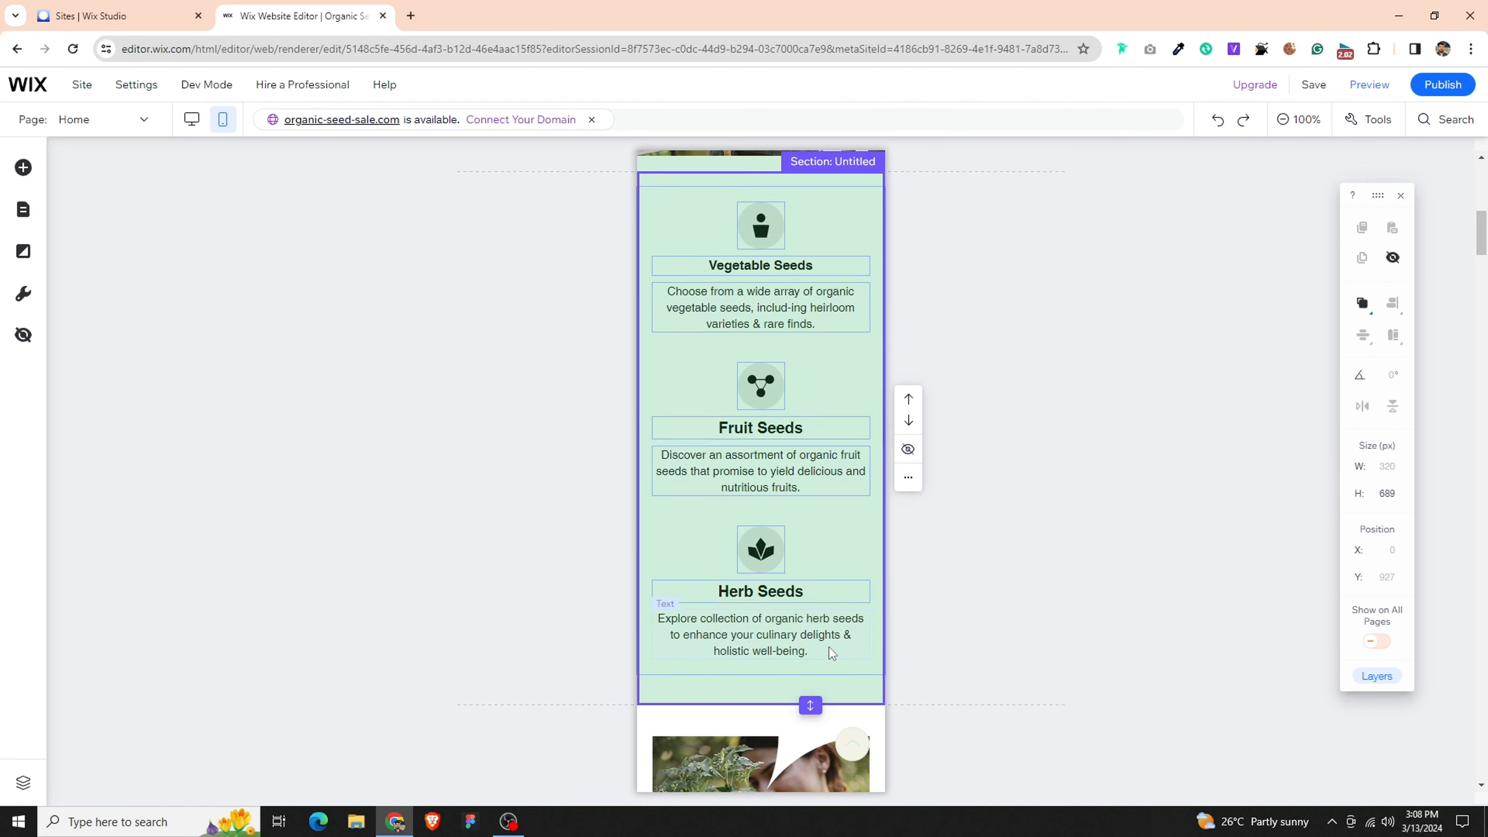
# - Reorder the About Us strip's columns so the plant image column sits below the text column
pyautogui.scroll(-5, 828, 647)
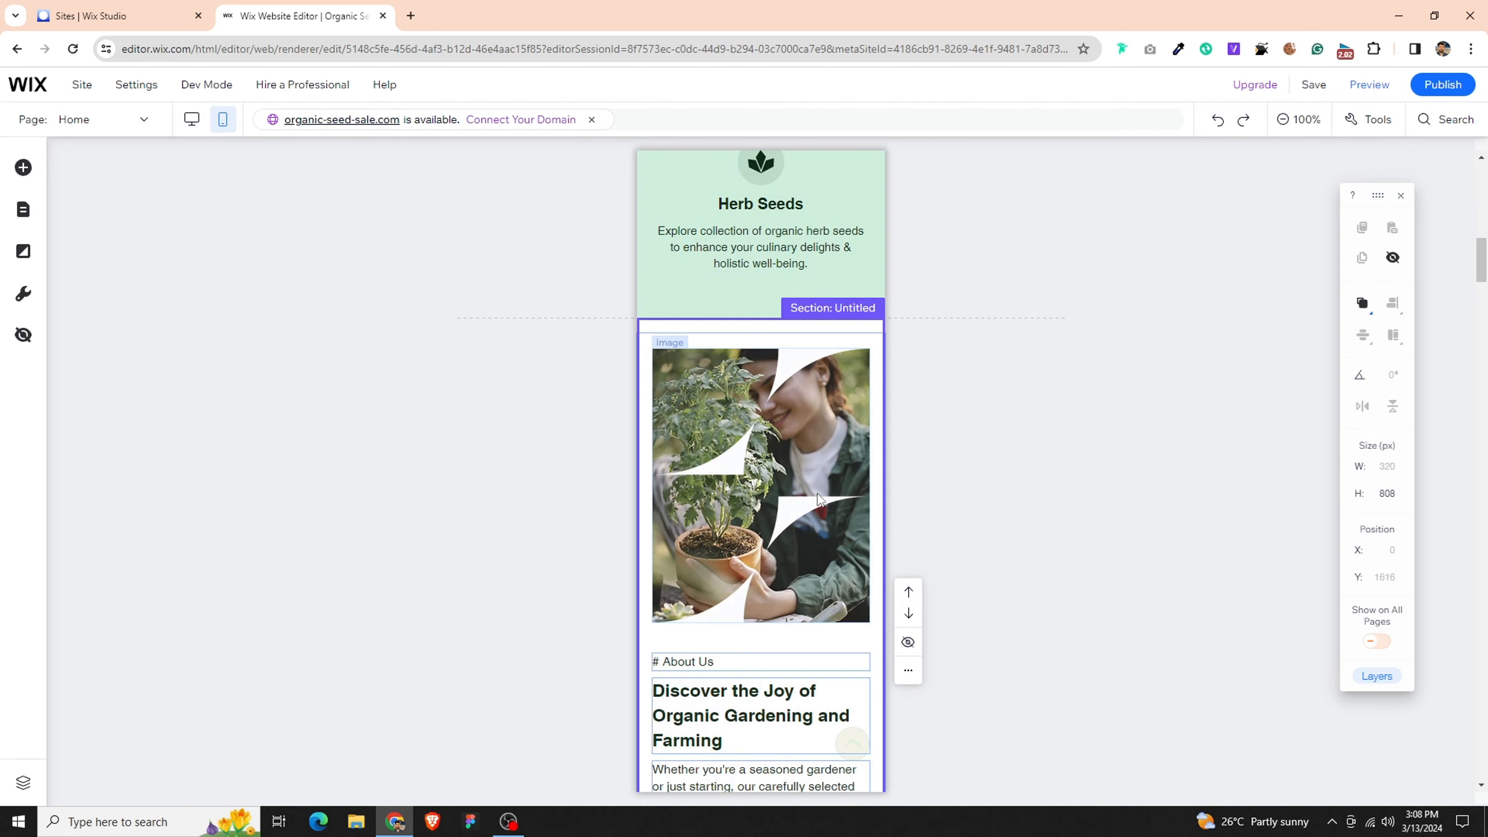
pyautogui.click(867, 394)
pyautogui.click(876, 364)
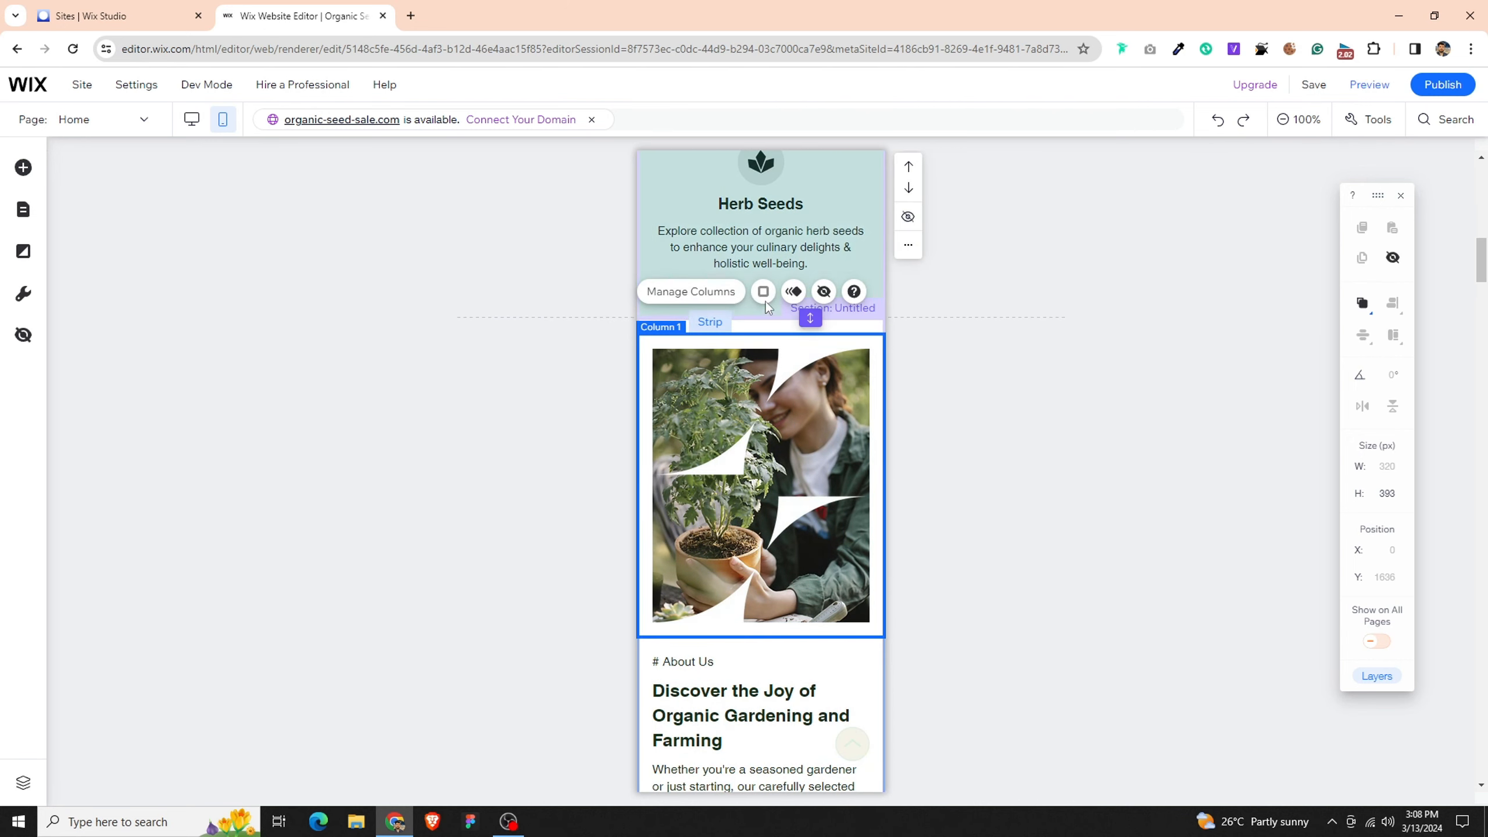
pyautogui.click(689, 289)
pyautogui.click(473, 490)
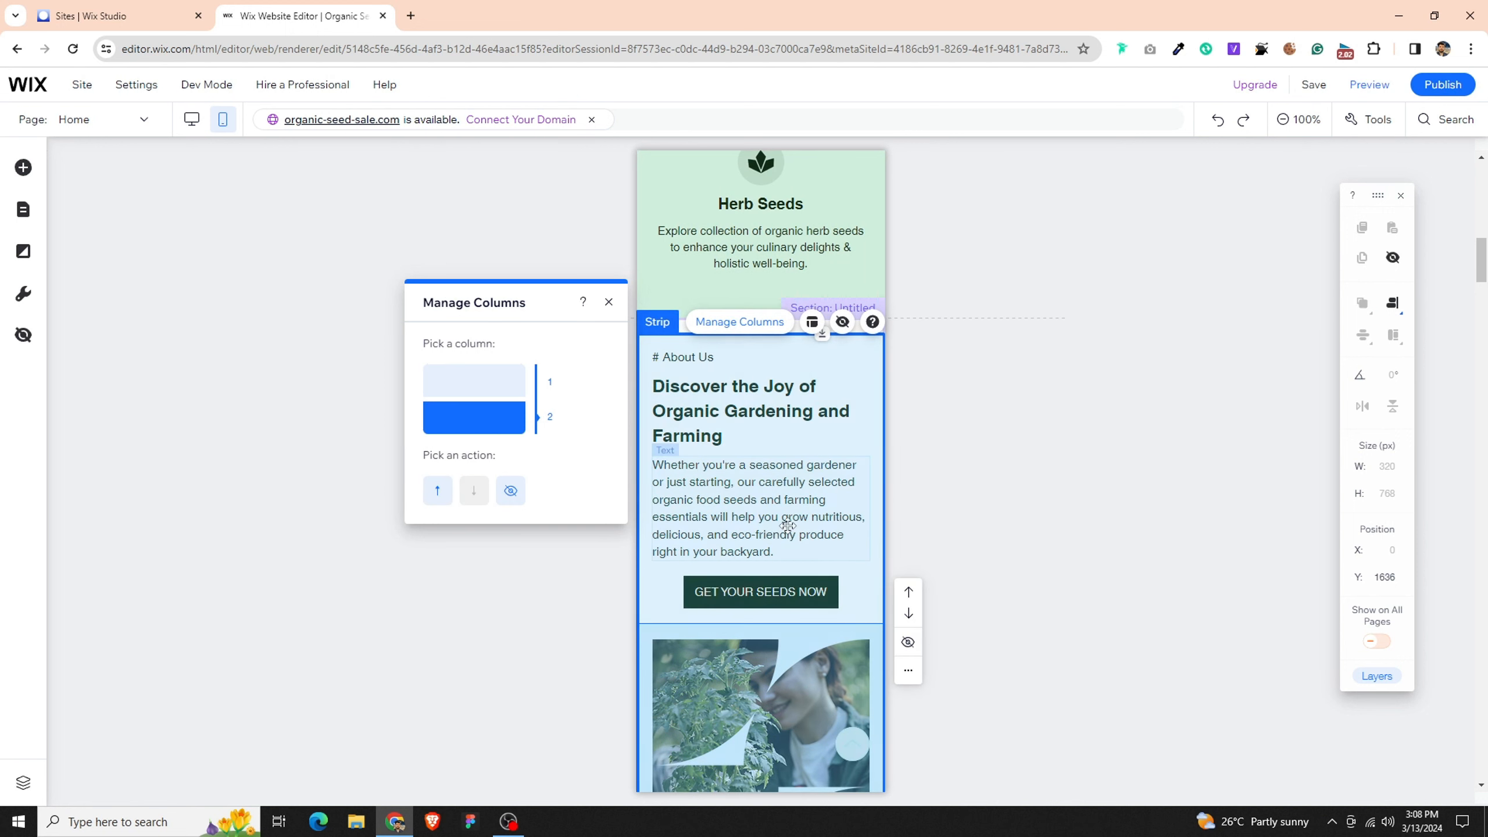
# - Resize the GET YOUR SEEDS NOW button to 240 by 44 px and center it horizontally in its column
pyautogui.click(727, 365)
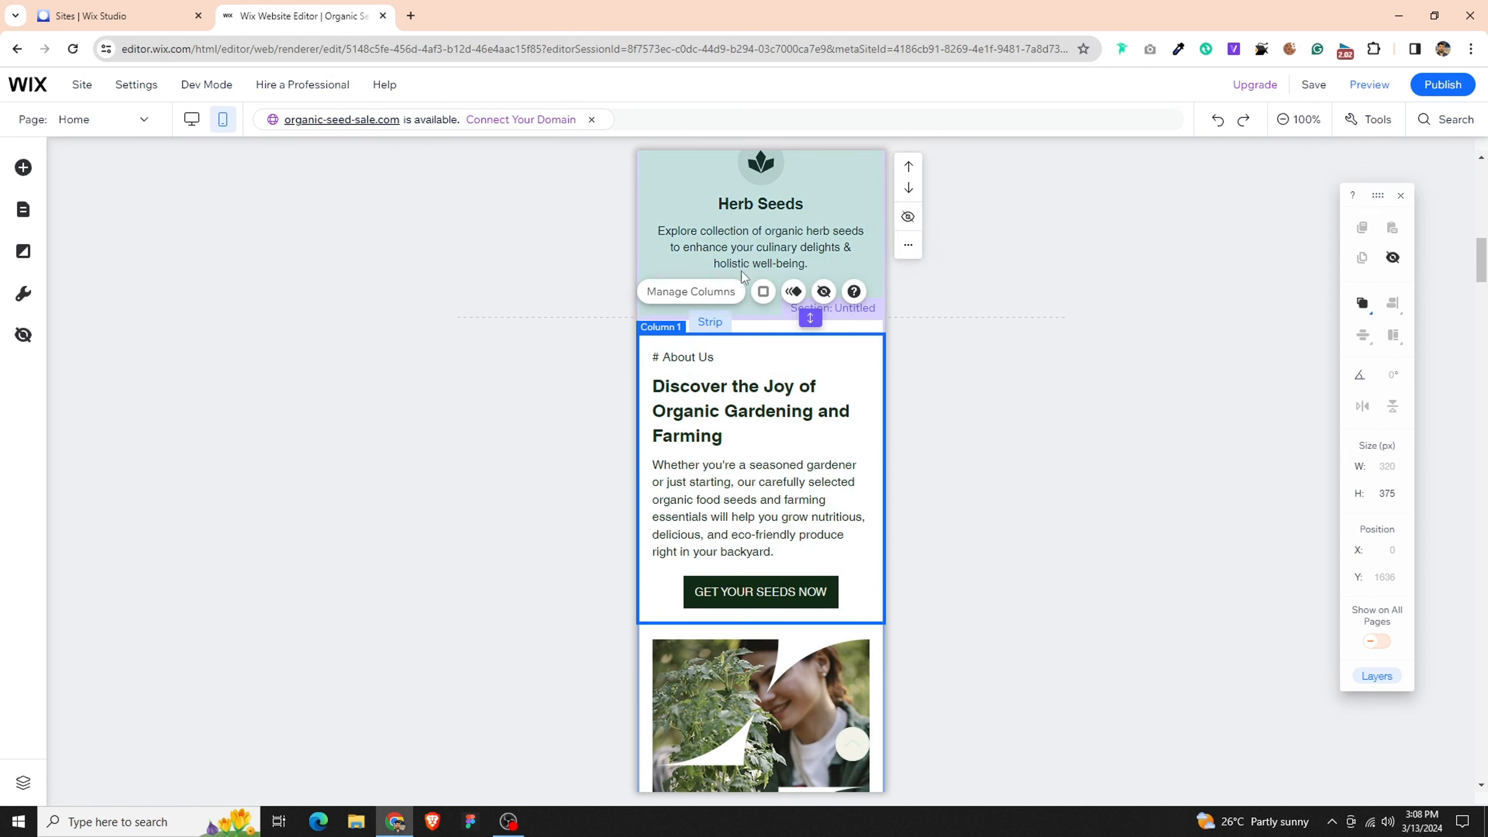
pyautogui.click(807, 583)
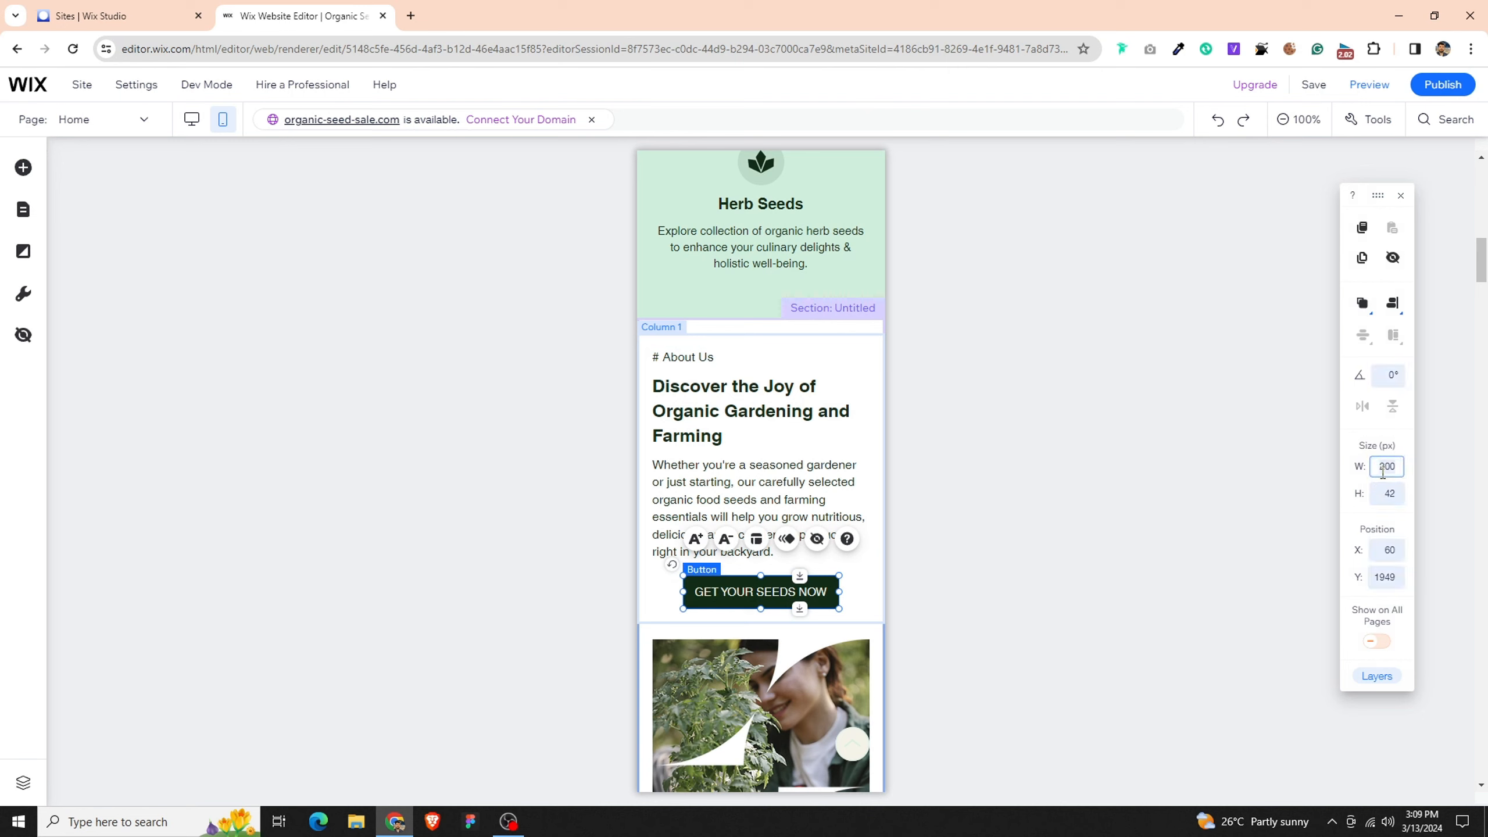
pyautogui.press('Return')
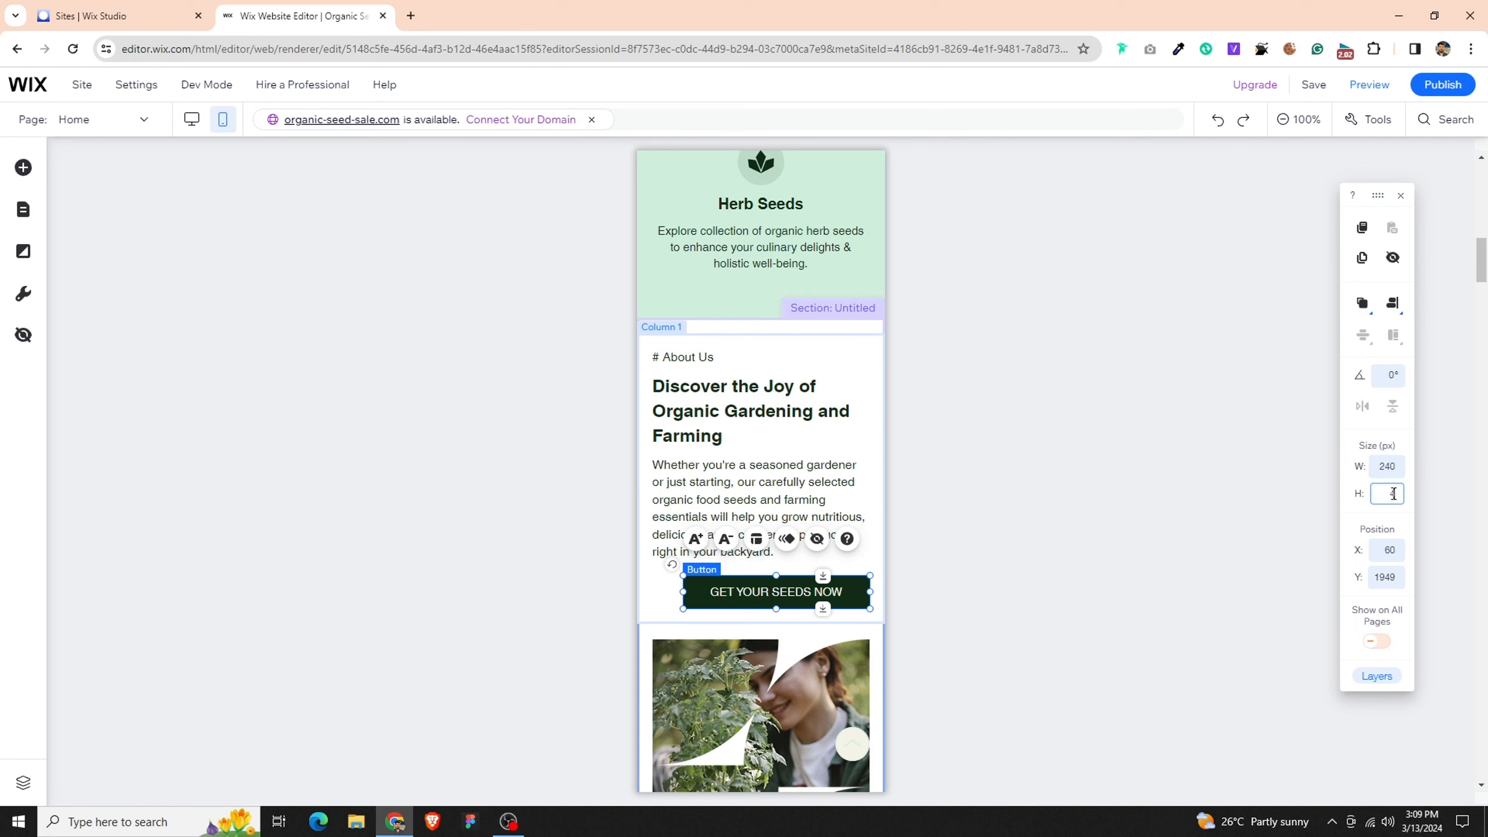
pyautogui.press('Return')
pyautogui.click(1392, 304)
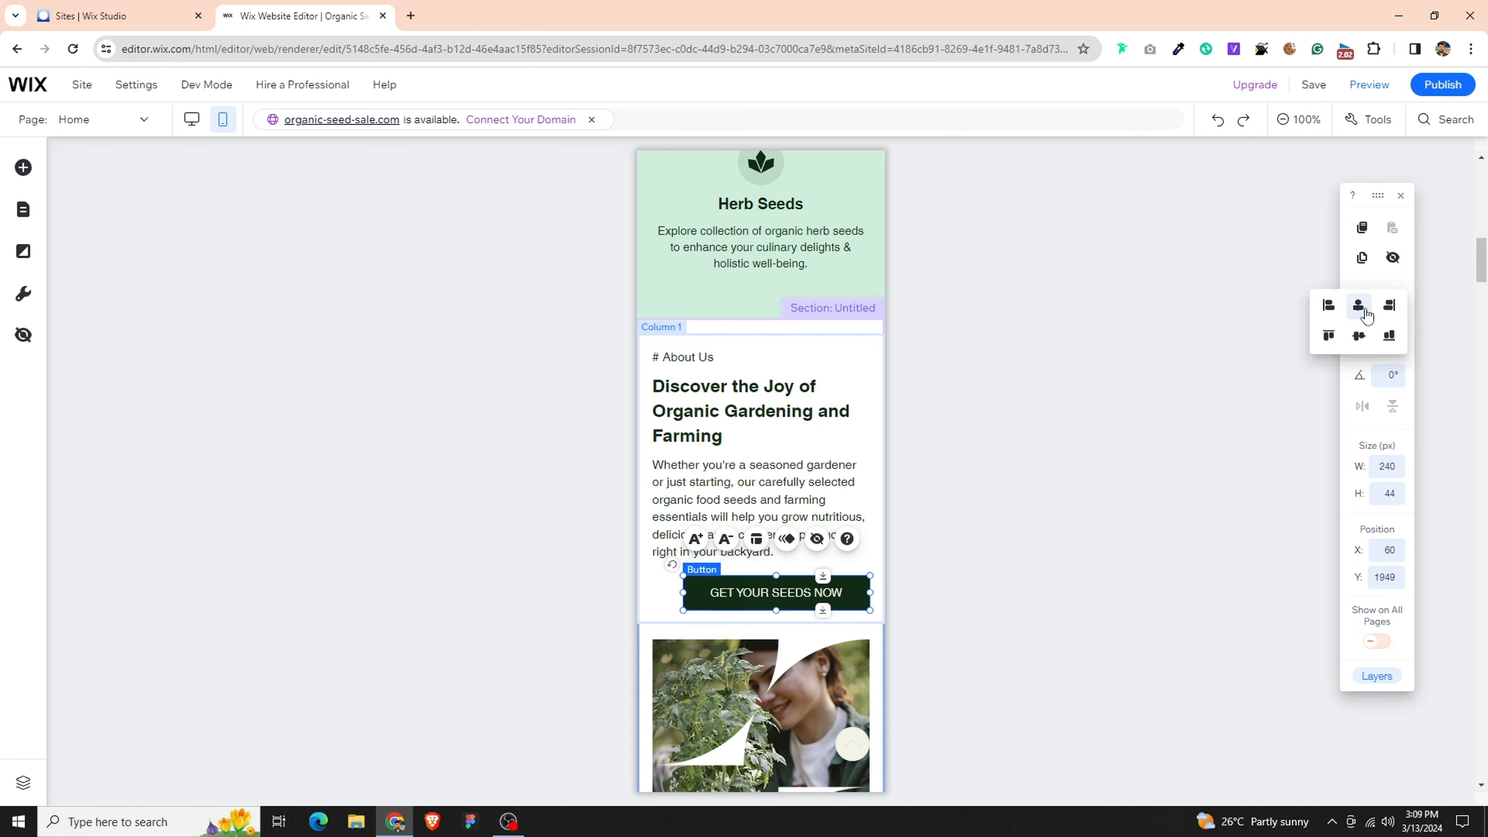
pyautogui.click(1360, 308)
# - Center-align the "# About Us" label text
pyautogui.click(741, 358)
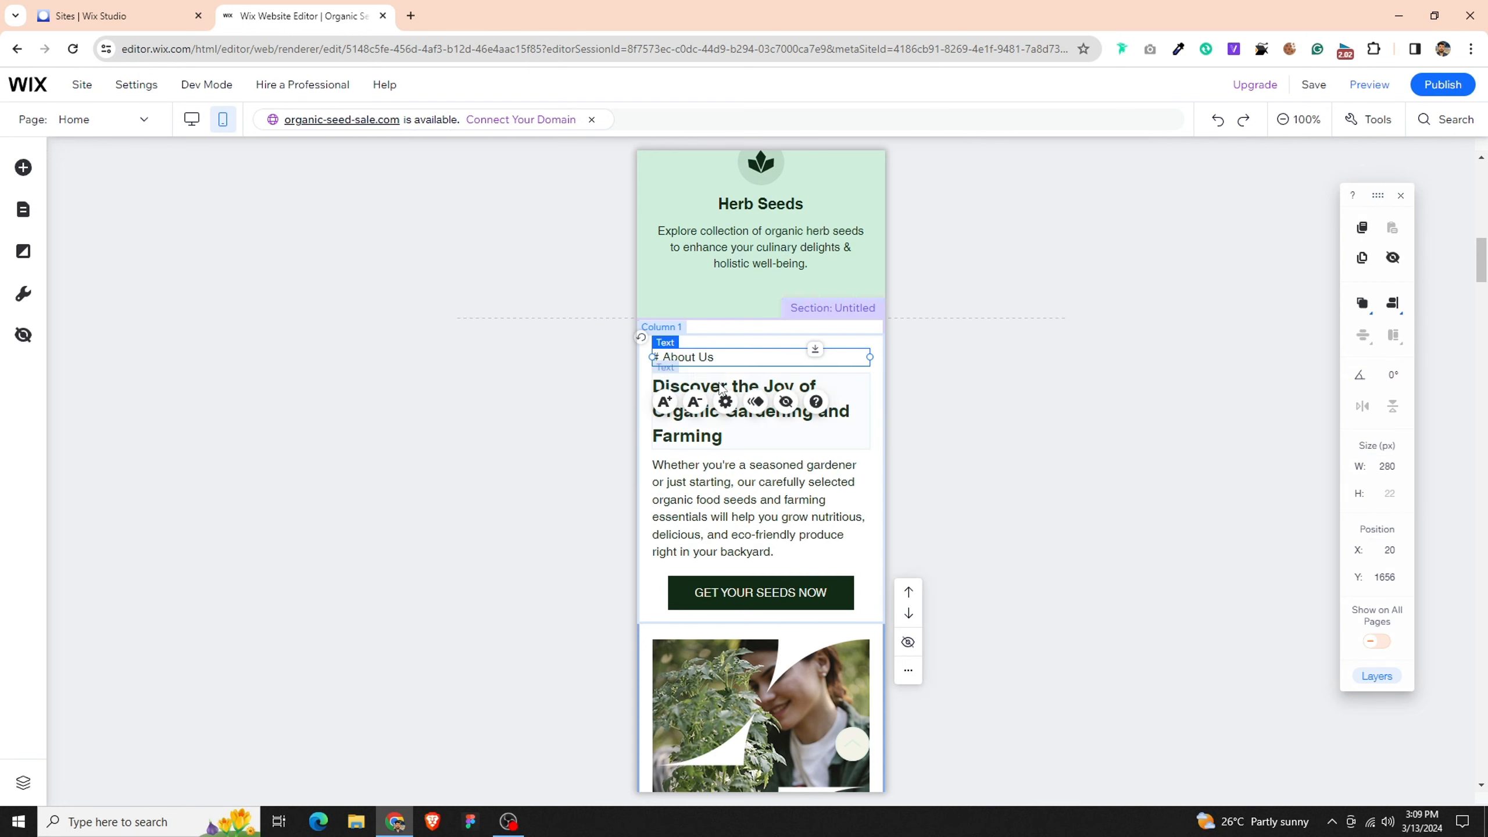
pyautogui.click(725, 402)
pyautogui.click(478, 662)
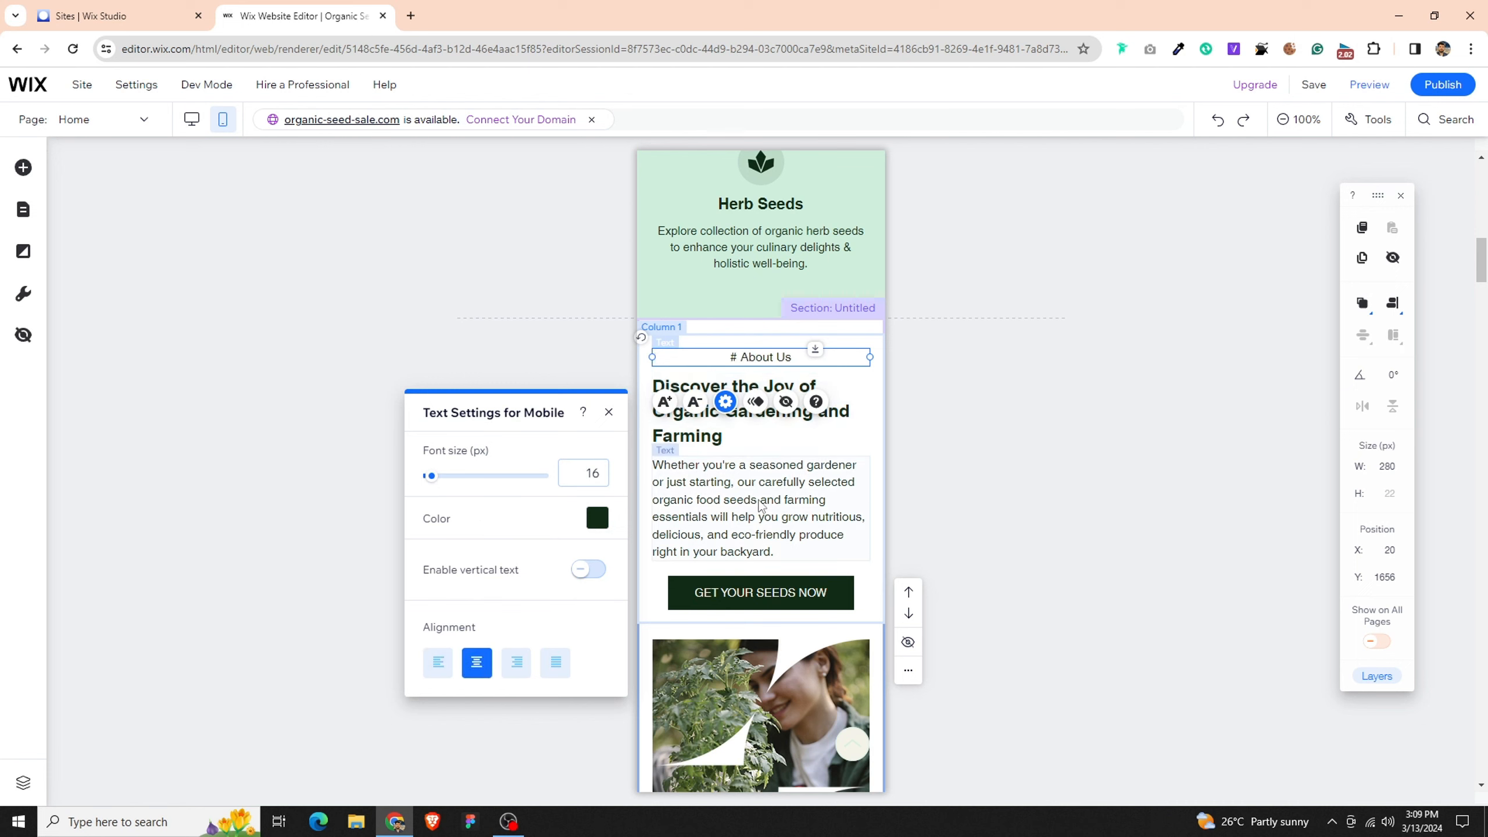
# - Set the width of the "Discover the Joy of Organic Gardening and Farming" heading to 300 px and center it horizontally in its column
pyautogui.click(673, 440)
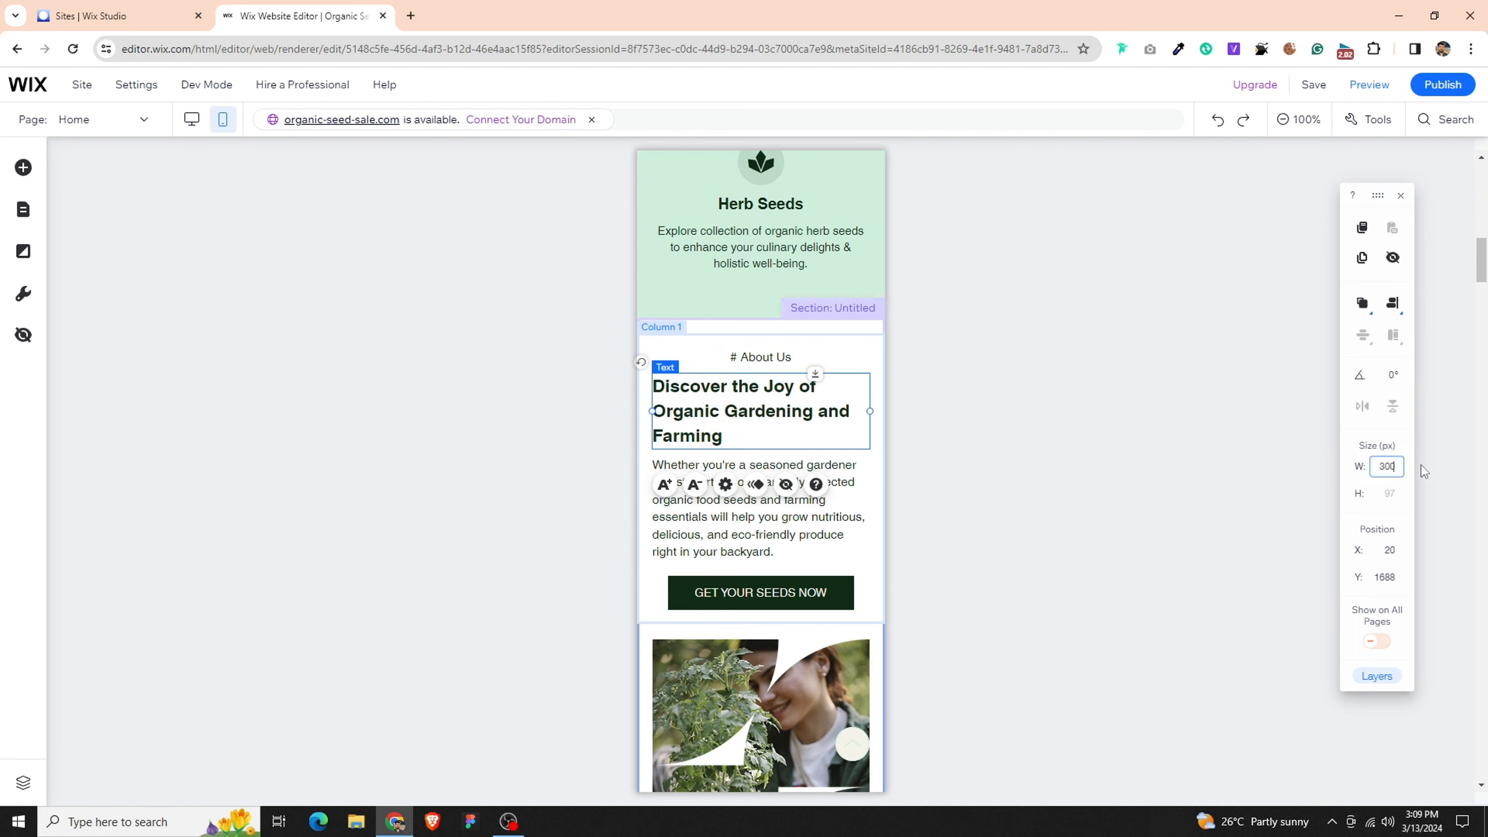
pyautogui.write('300')
pyautogui.press('Return')
pyautogui.click(1393, 303)
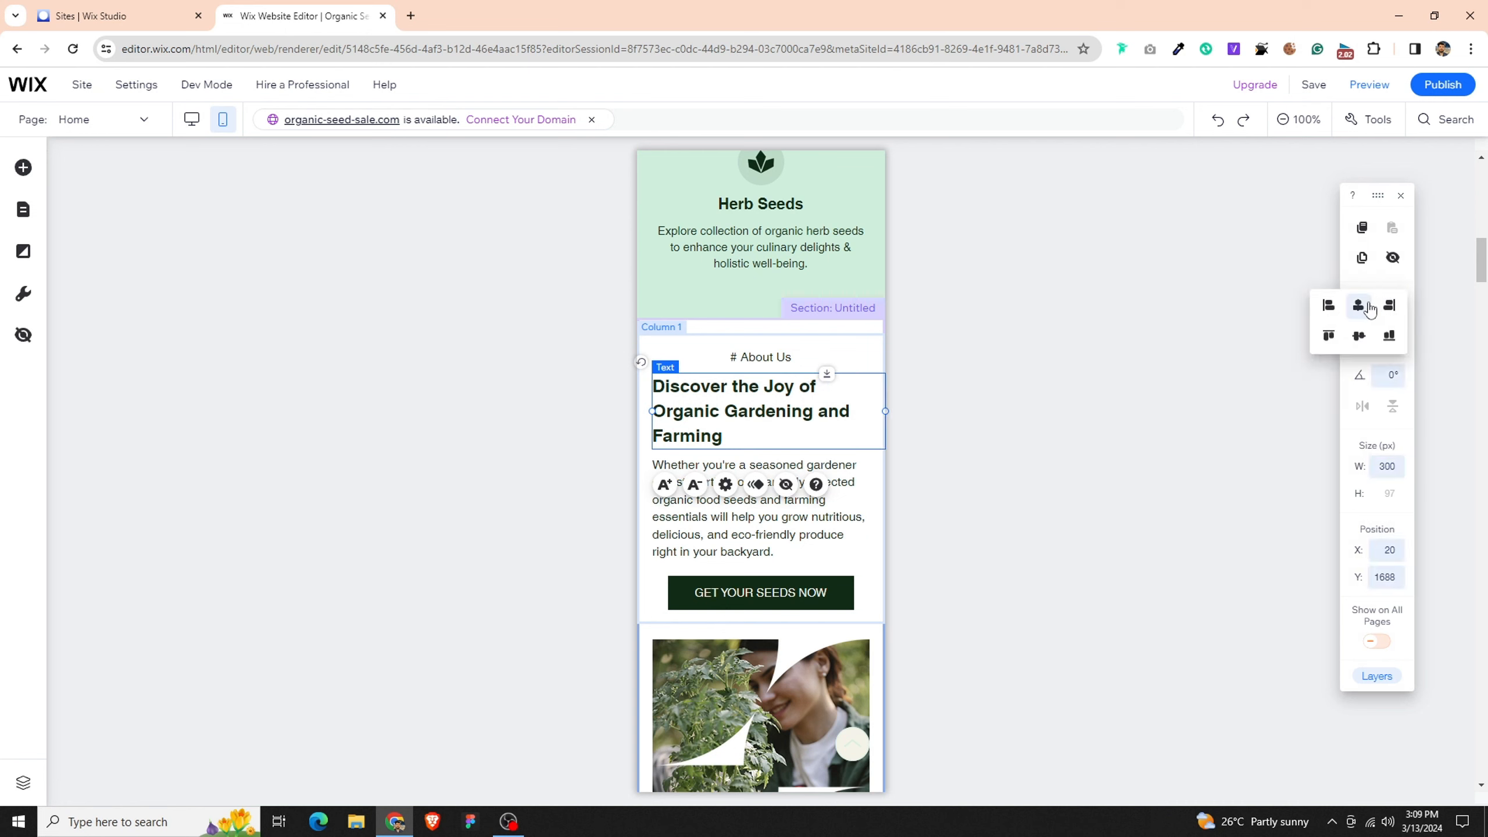
pyautogui.click(1361, 305)
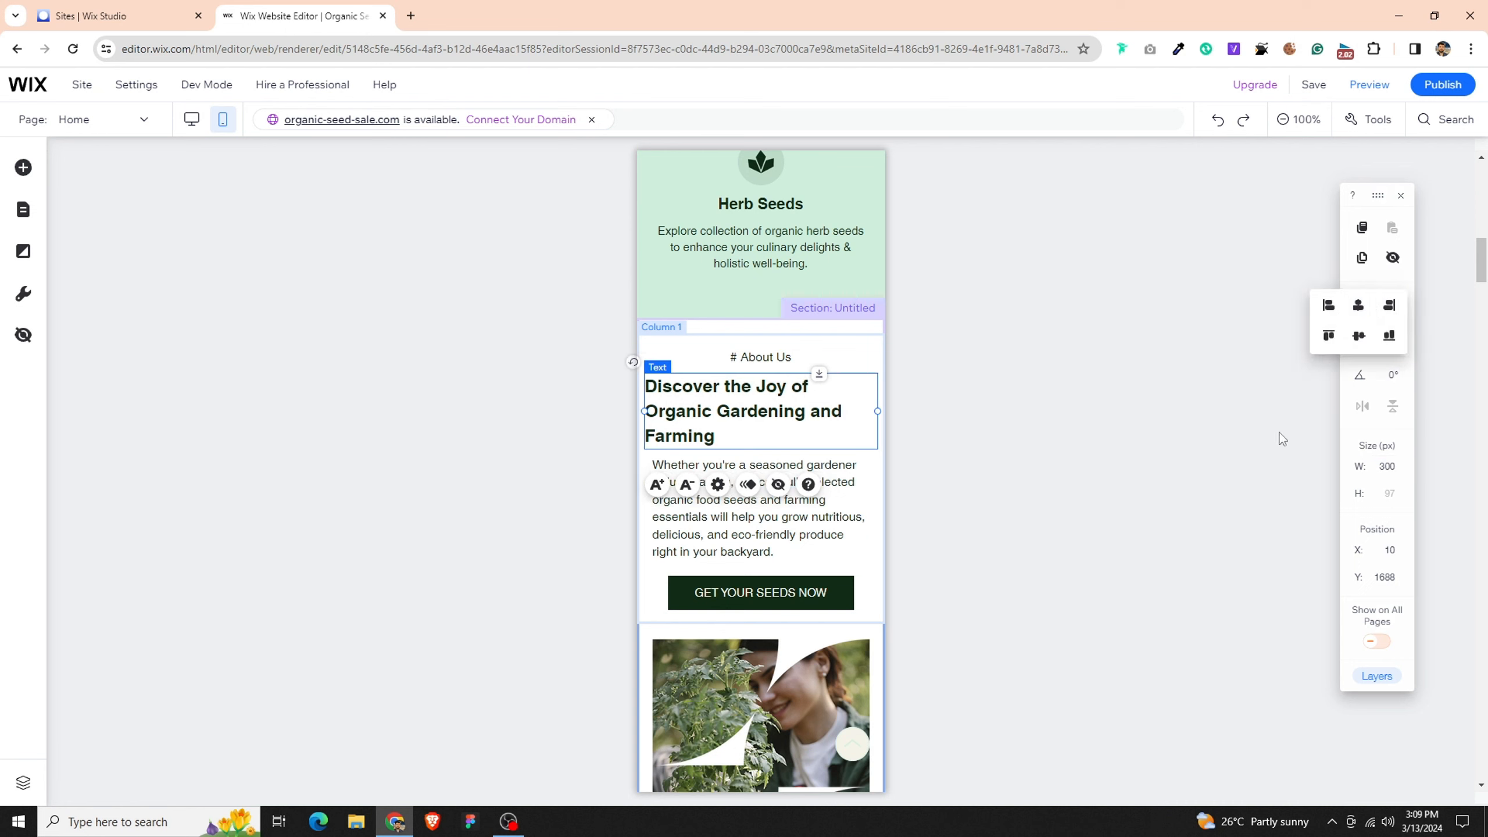
# - Reduce the About Us section heading's font size to 22 px and center-align its text
pyautogui.click(687, 484)
pyautogui.click(717, 457)
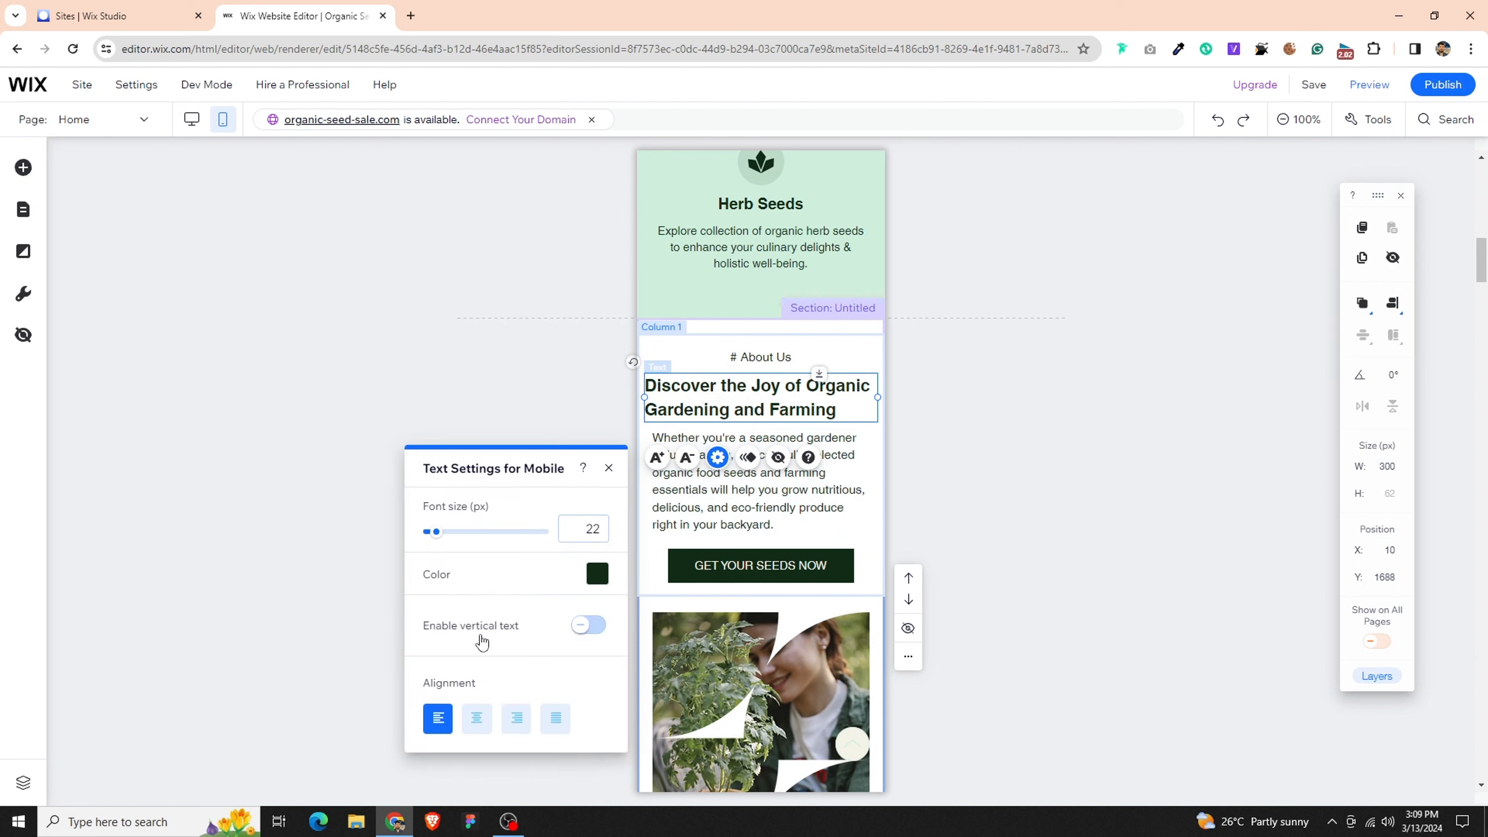
pyautogui.click(487, 719)
# - Set the About Us paragraph's width to 300 px and center it horizontally in its column
pyautogui.click(783, 491)
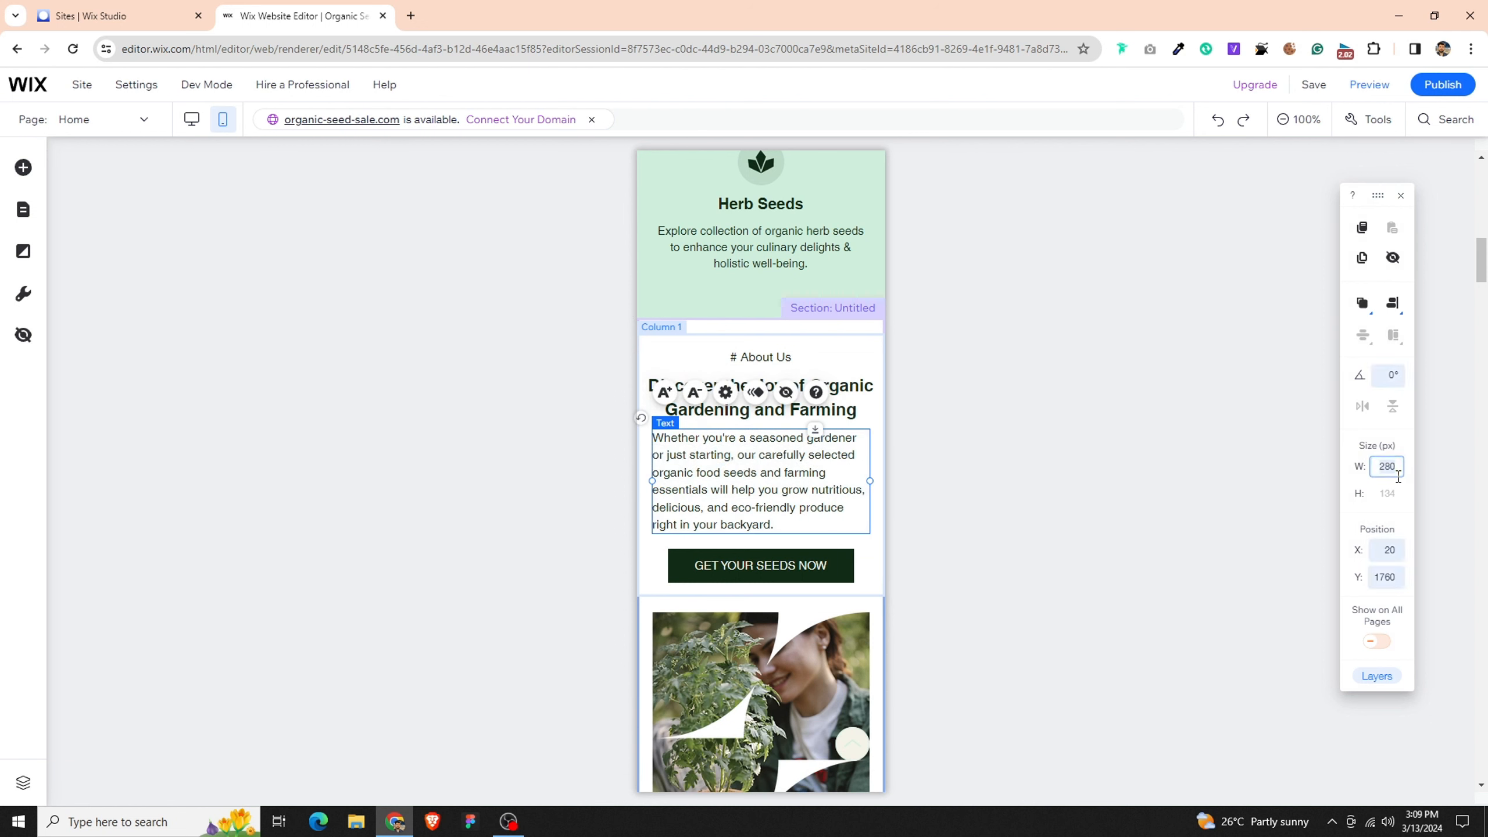
pyautogui.press('Return')
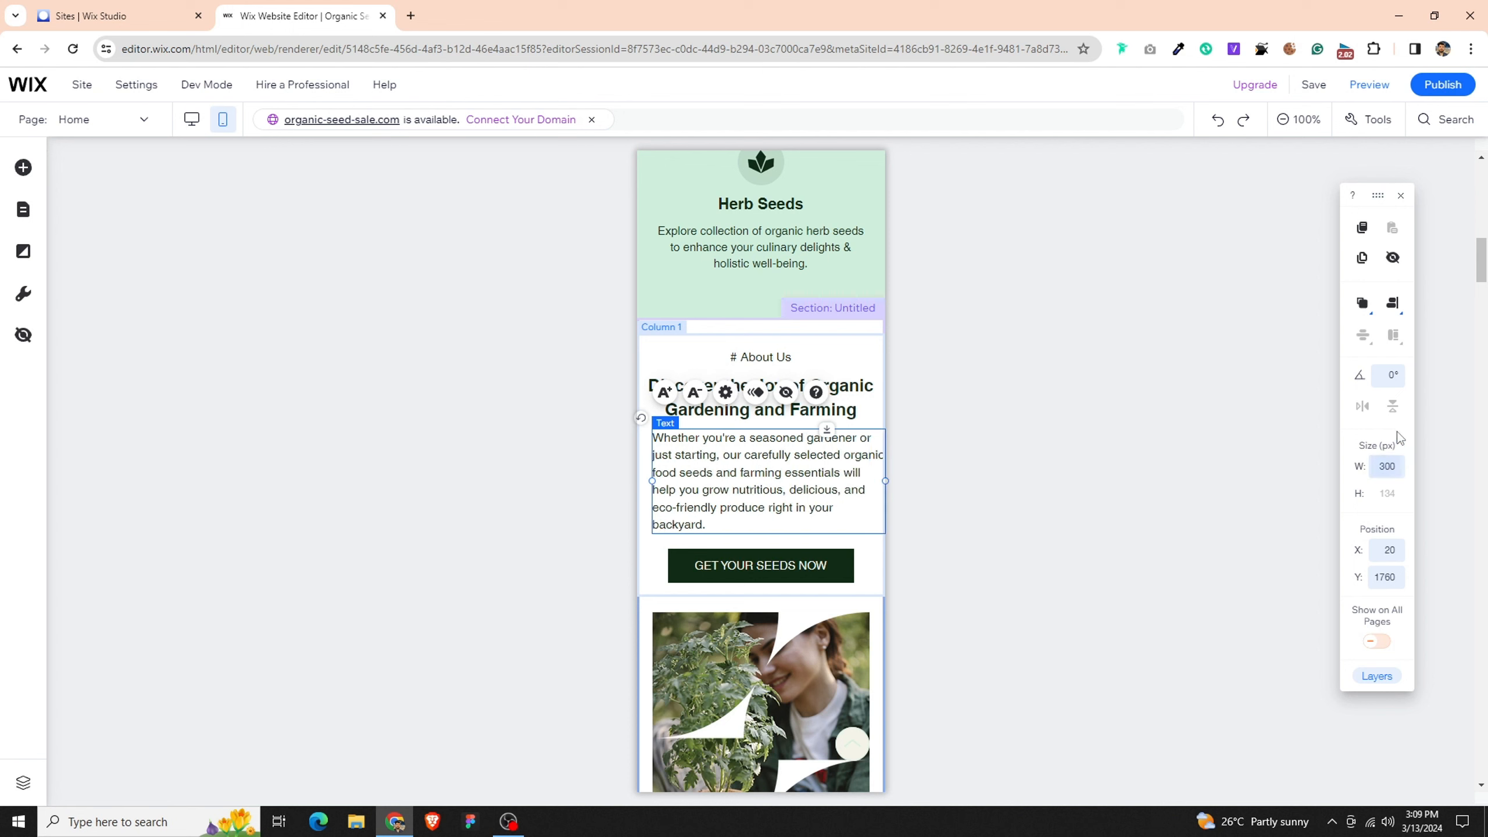
pyautogui.click(1398, 310)
pyautogui.click(1359, 308)
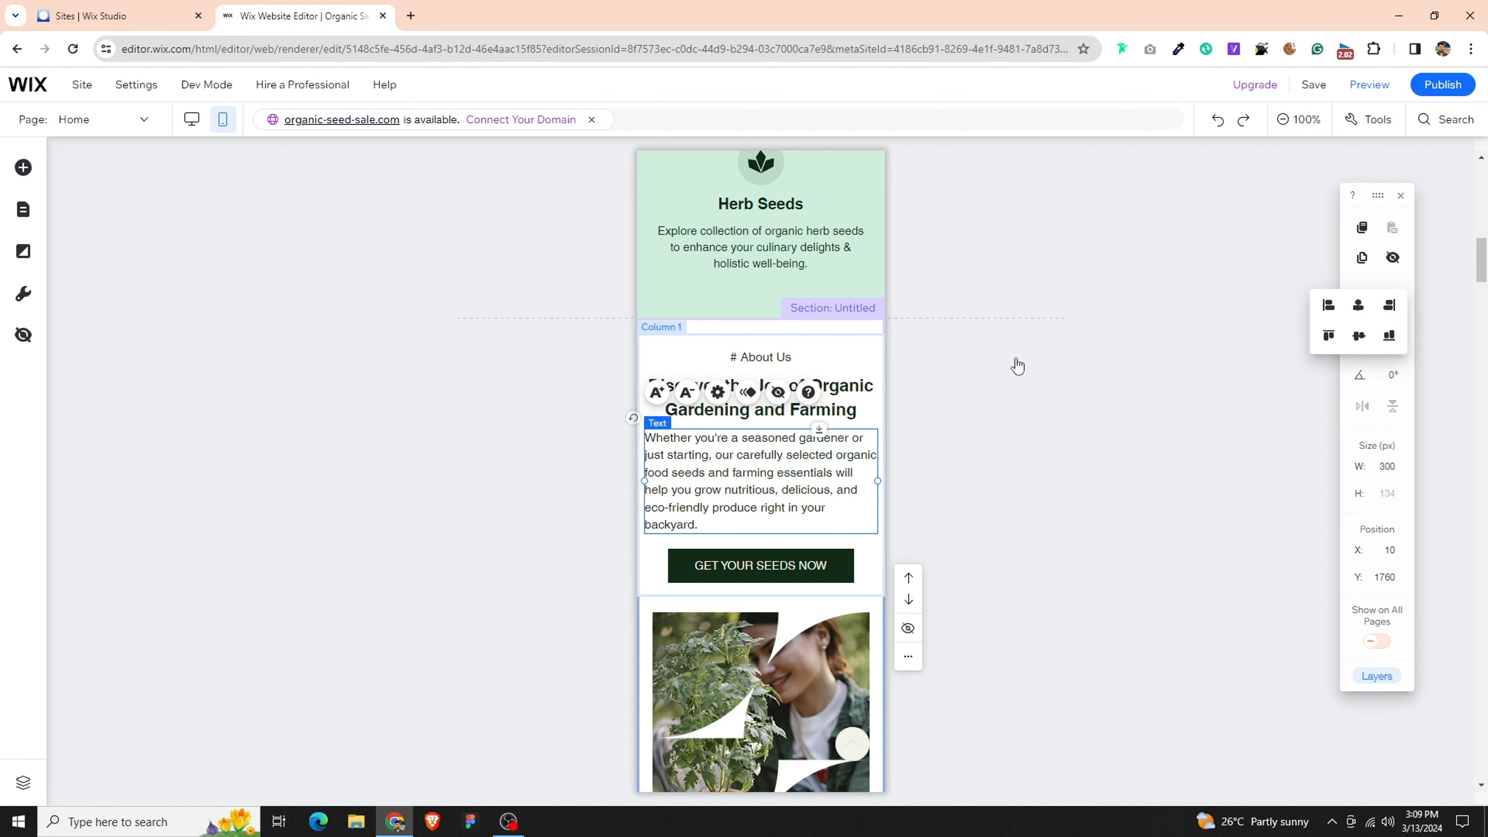
# - Reduce the About Us paragraph's font size to 15 px and center-align its text
pyautogui.click(687, 394)
pyautogui.click(717, 392)
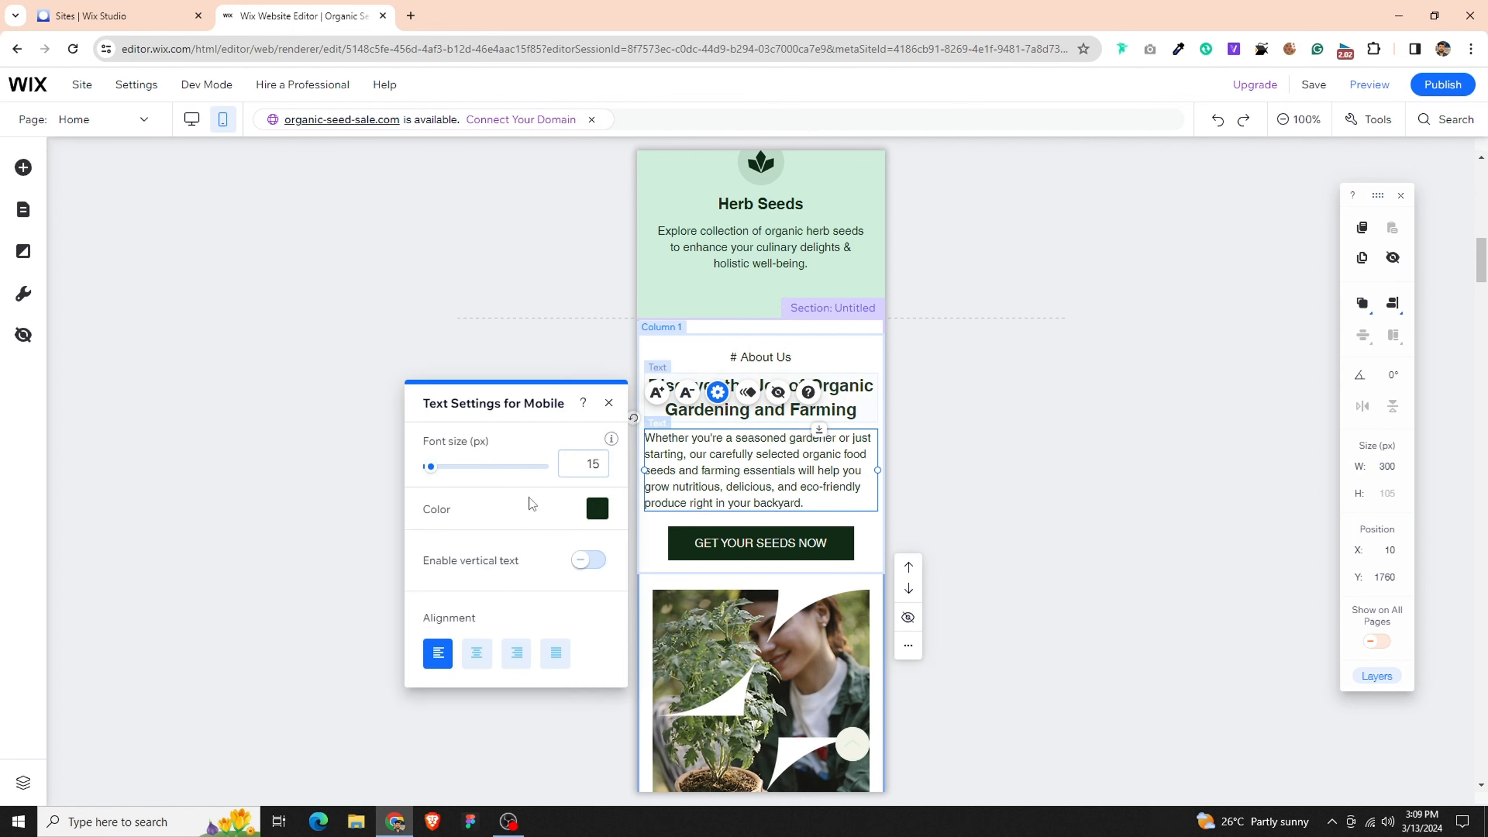
pyautogui.click(478, 667)
pyautogui.click(870, 548)
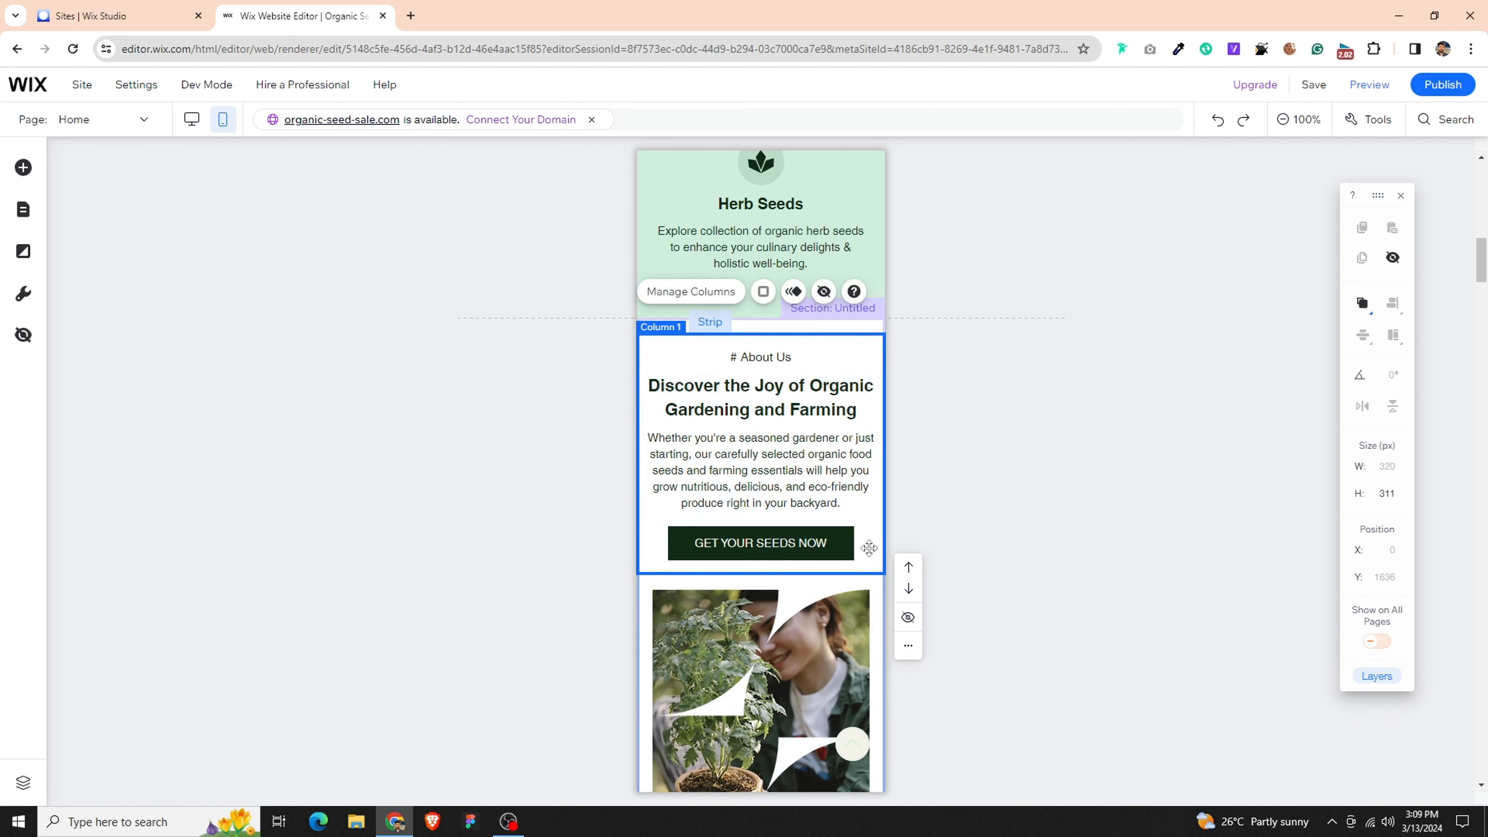
# - Center-align the "# Why Choose Us" label text in the dark green section
pyautogui.scroll(-5, 870, 548)
pyautogui.click(836, 454)
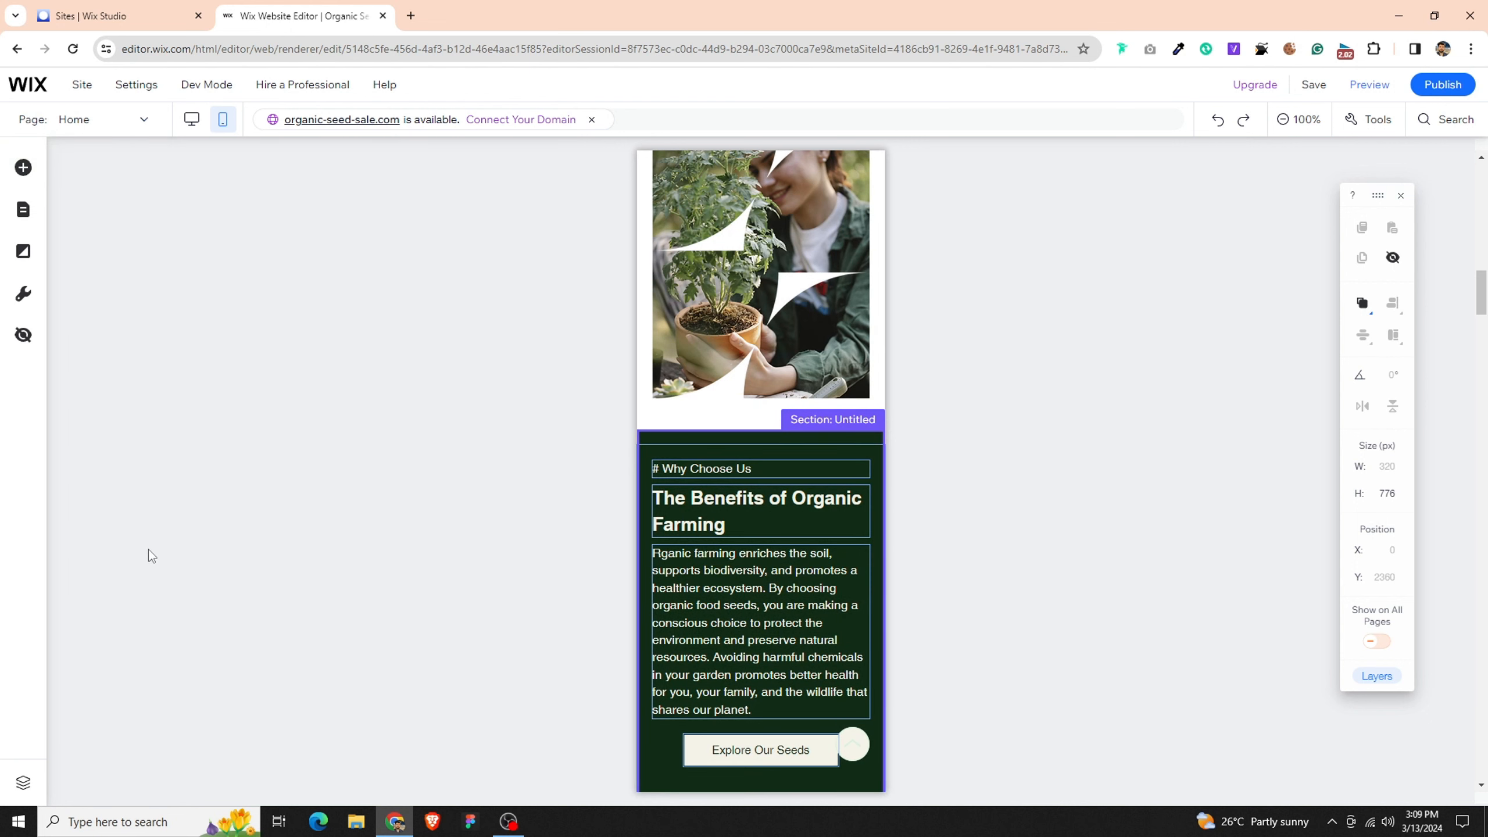
pyautogui.click(773, 468)
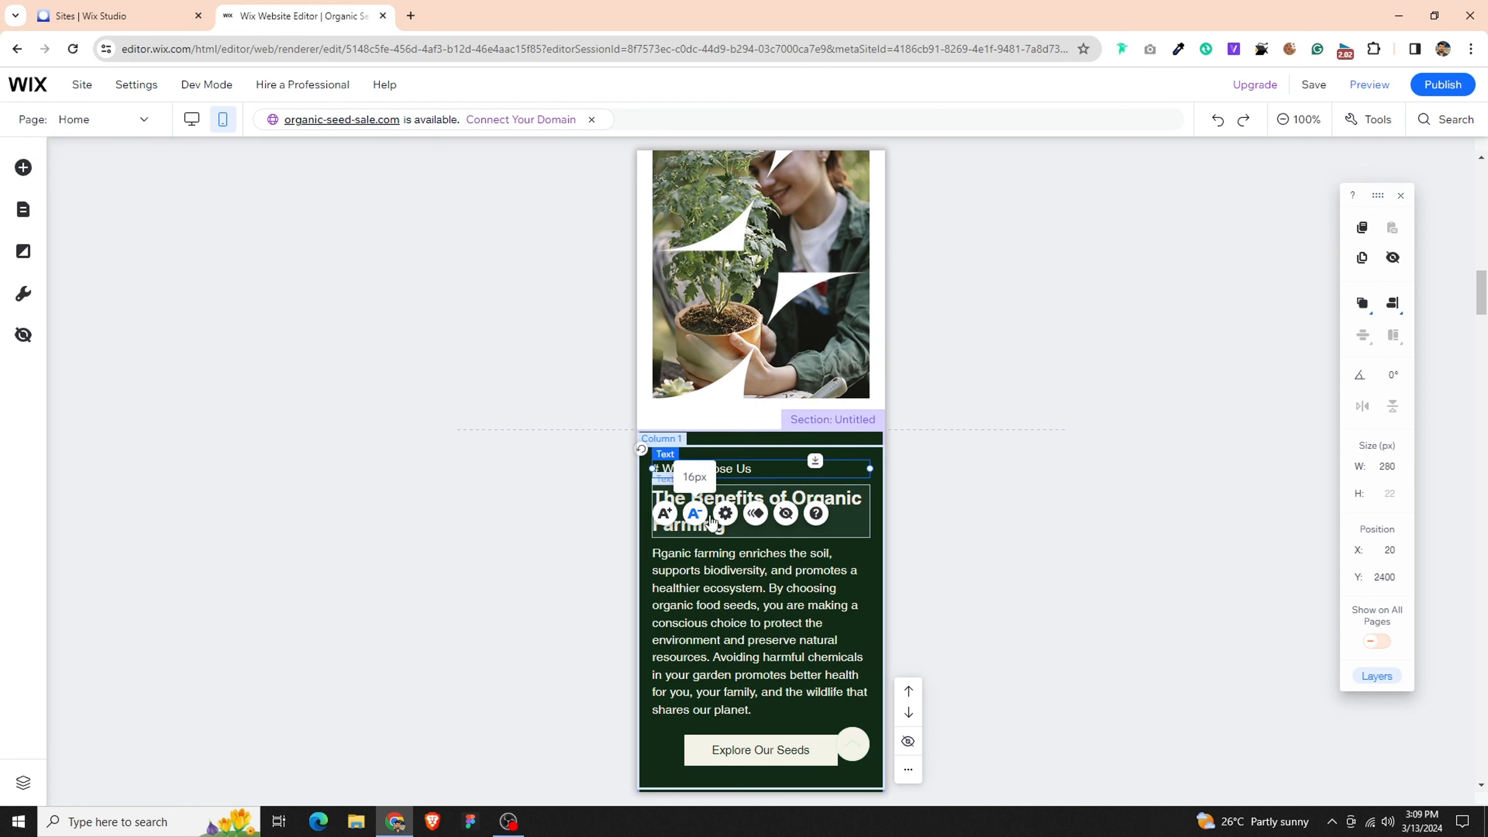
pyautogui.click(725, 513)
pyautogui.click(477, 759)
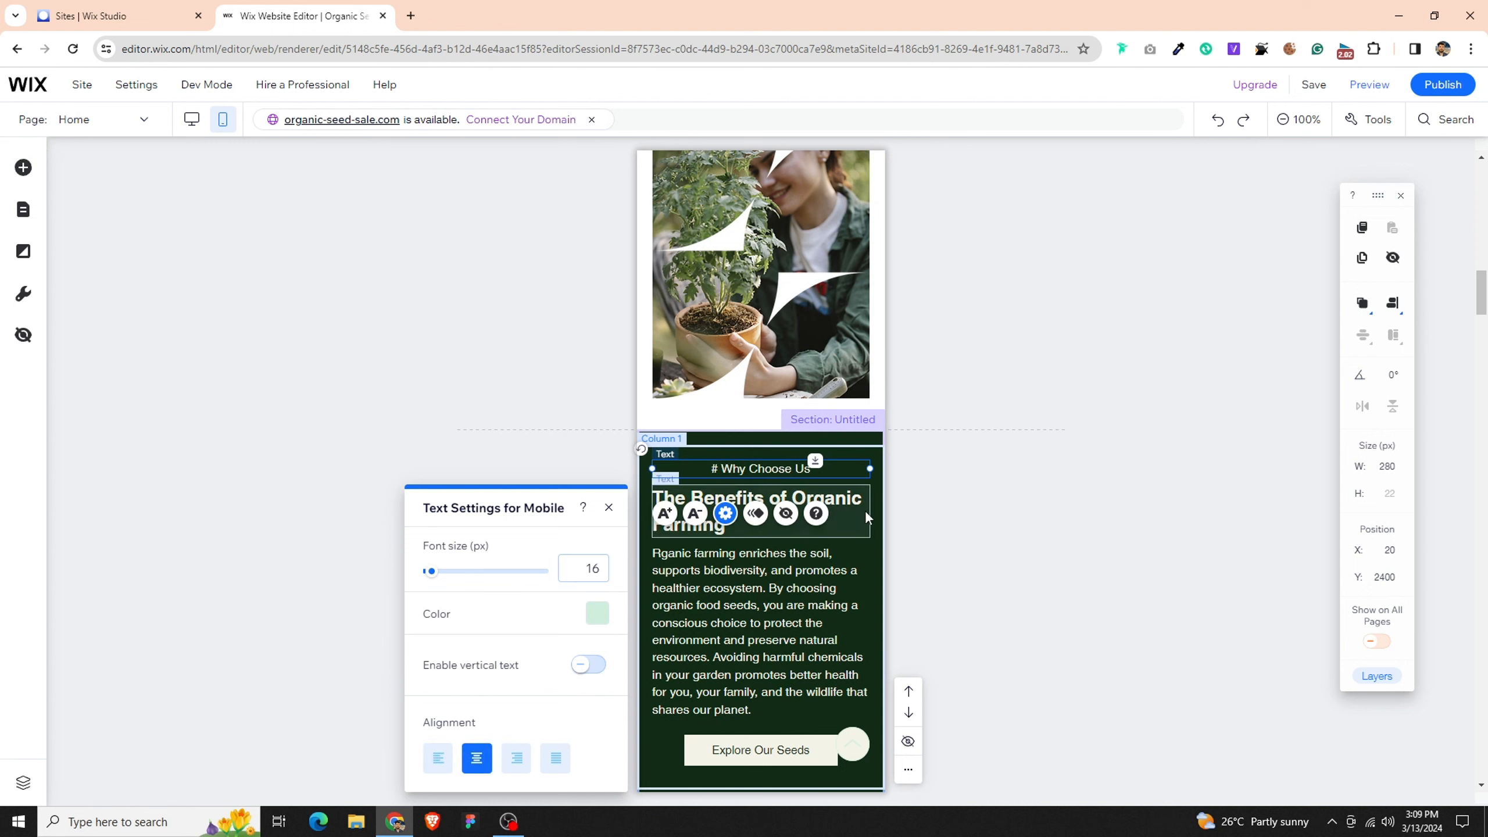
# - Center-align the text of "The Benefits of Organic Farming" heading in the dark green section
pyautogui.click(756, 504)
pyautogui.click(726, 573)
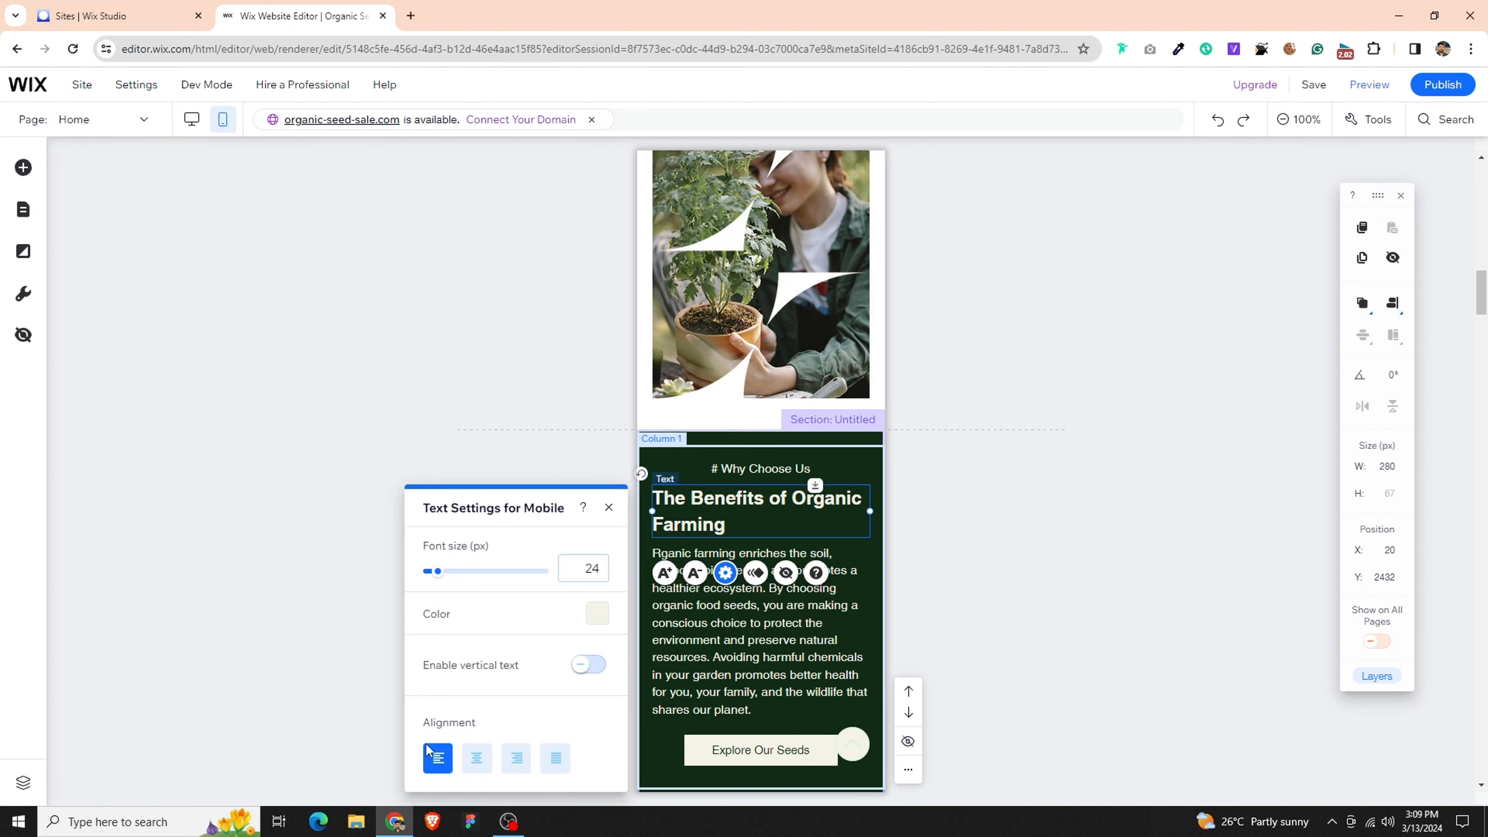
pyautogui.click(484, 765)
# - Set the organic farming paragraph's width to 300 px and center it horizontally in its column
pyautogui.click(721, 593)
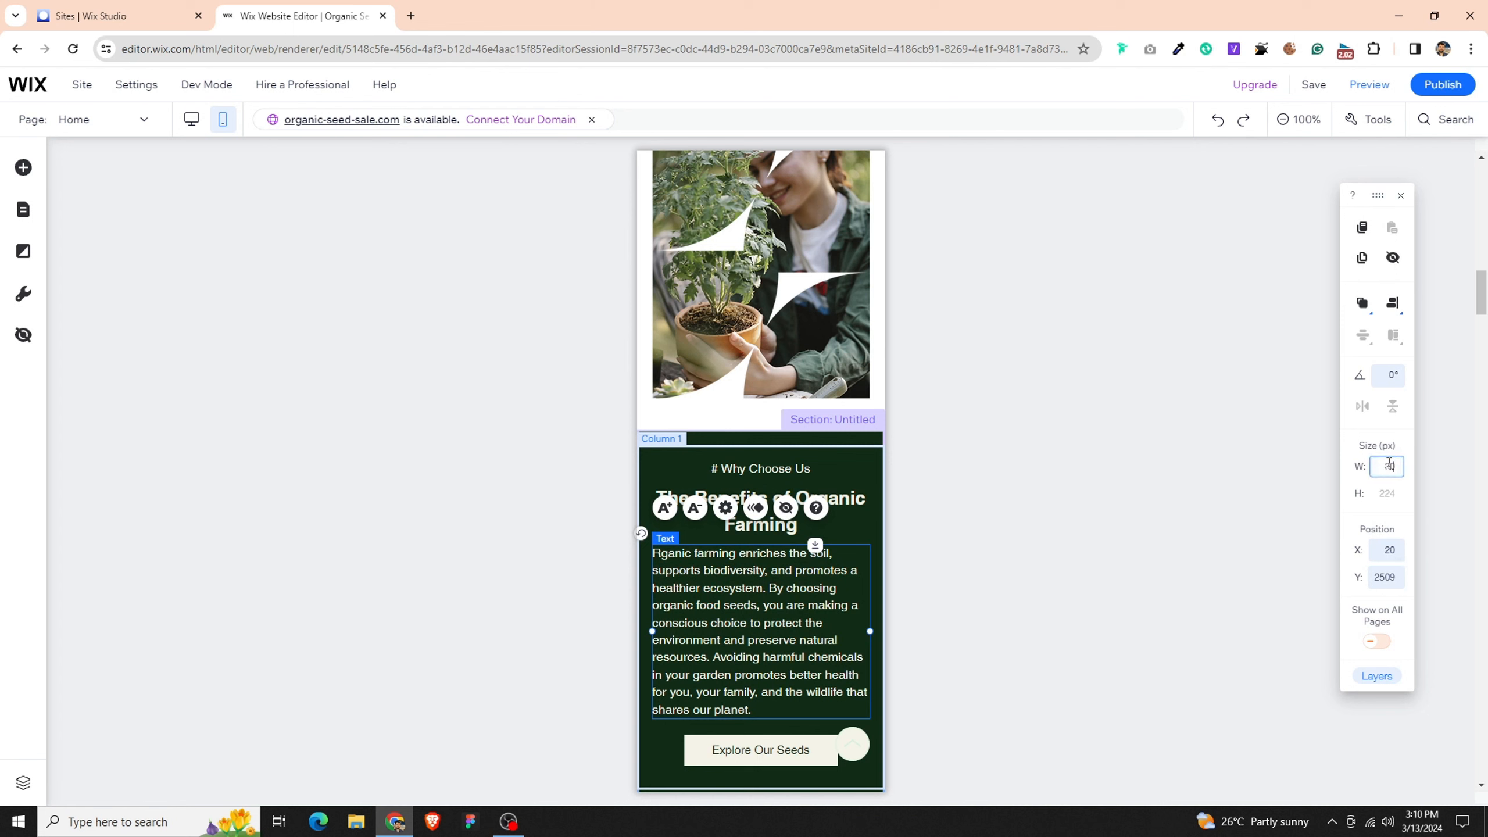
pyautogui.press('Return')
pyautogui.click(1362, 314)
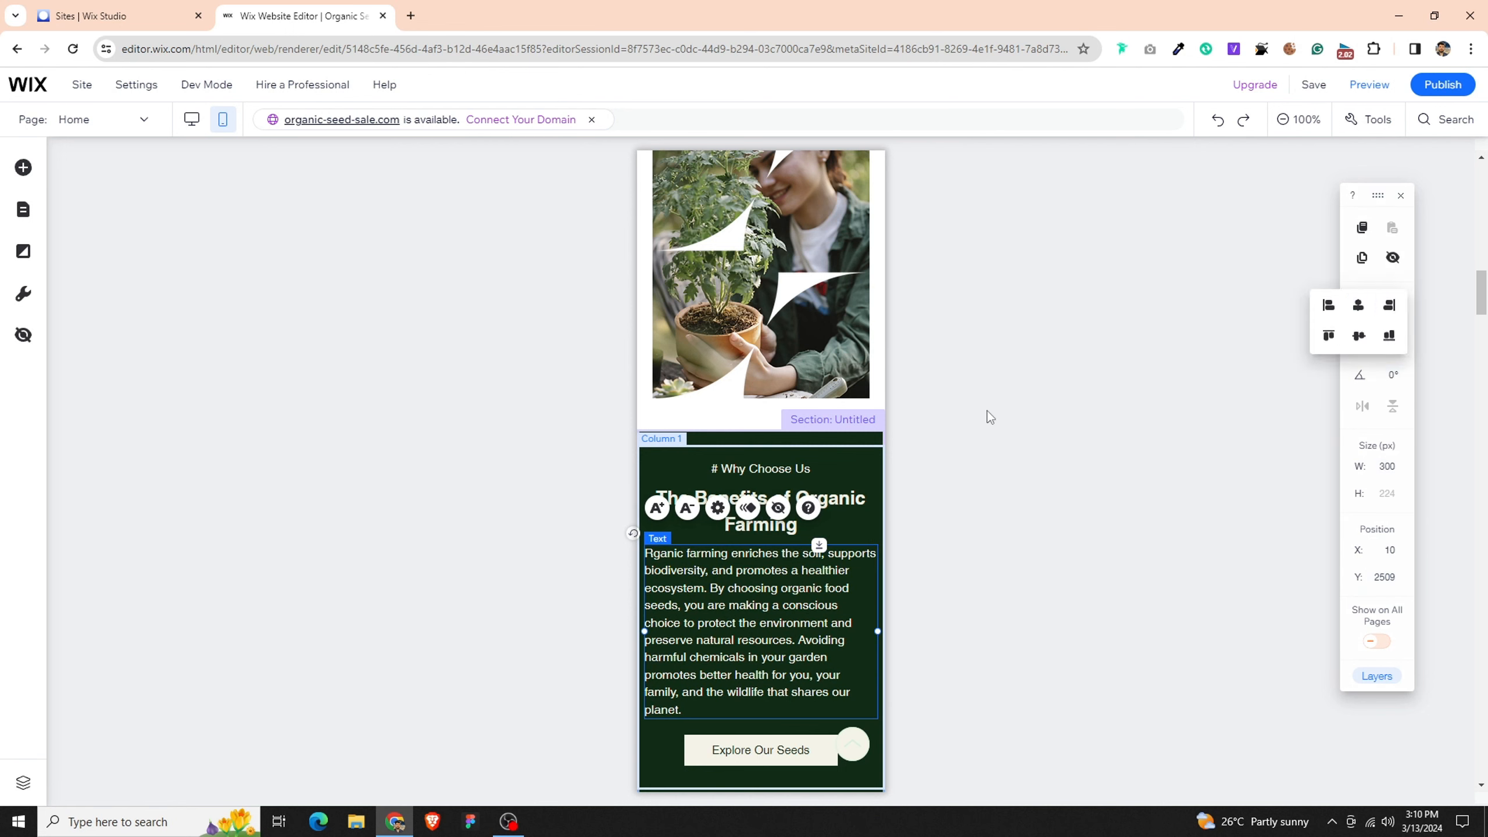
# - Reduce the organic farming paragraph's font size to 15 px and center-align its text
pyautogui.click(687, 507)
pyautogui.click(718, 508)
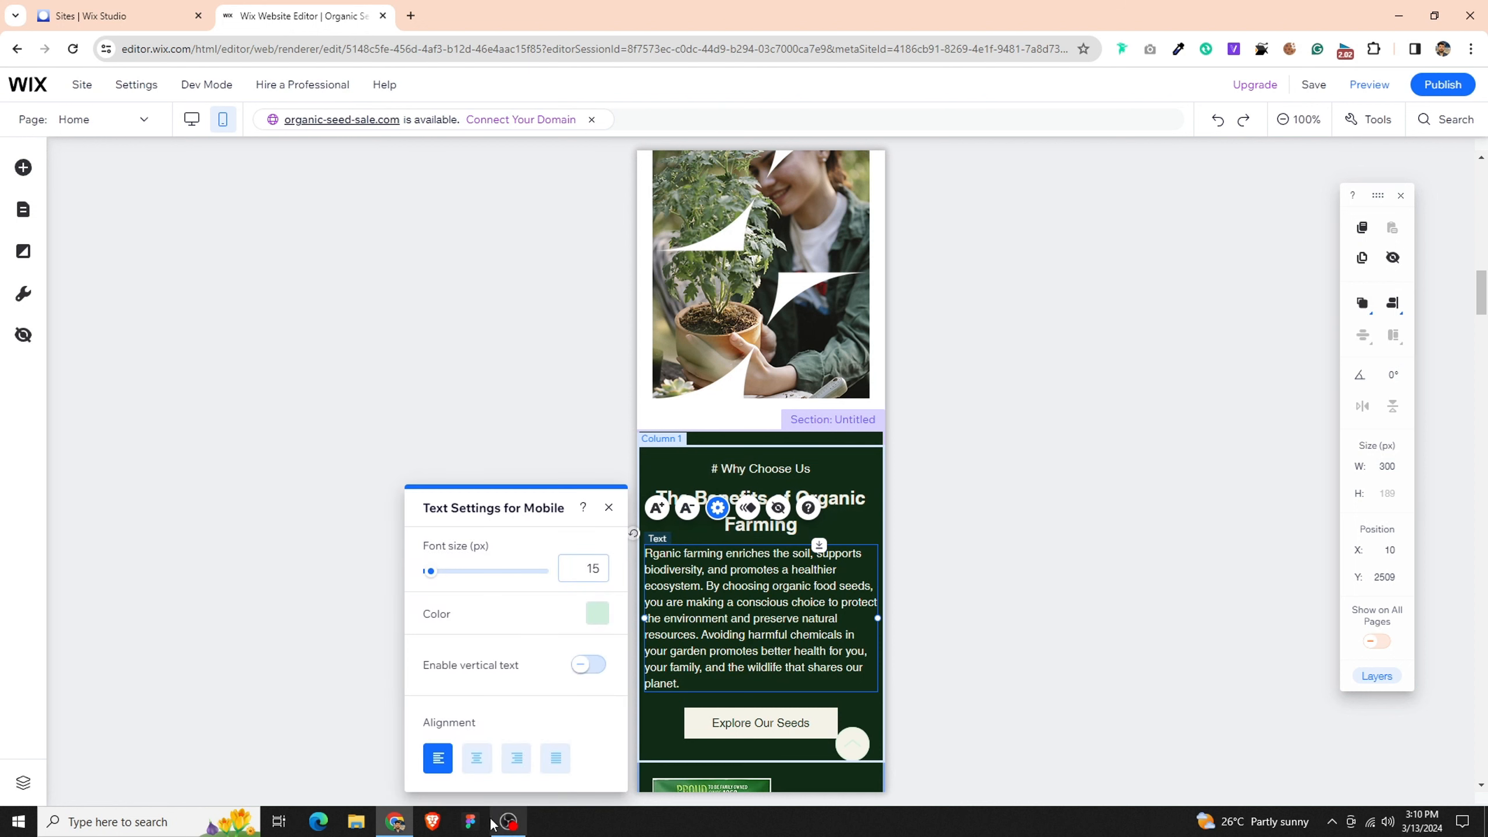
pyautogui.click(477, 761)
# - Resize the "Explore Our Seeds" button to 240 px wide and 44 px high, and center it horizontally in its column
pyautogui.click(822, 727)
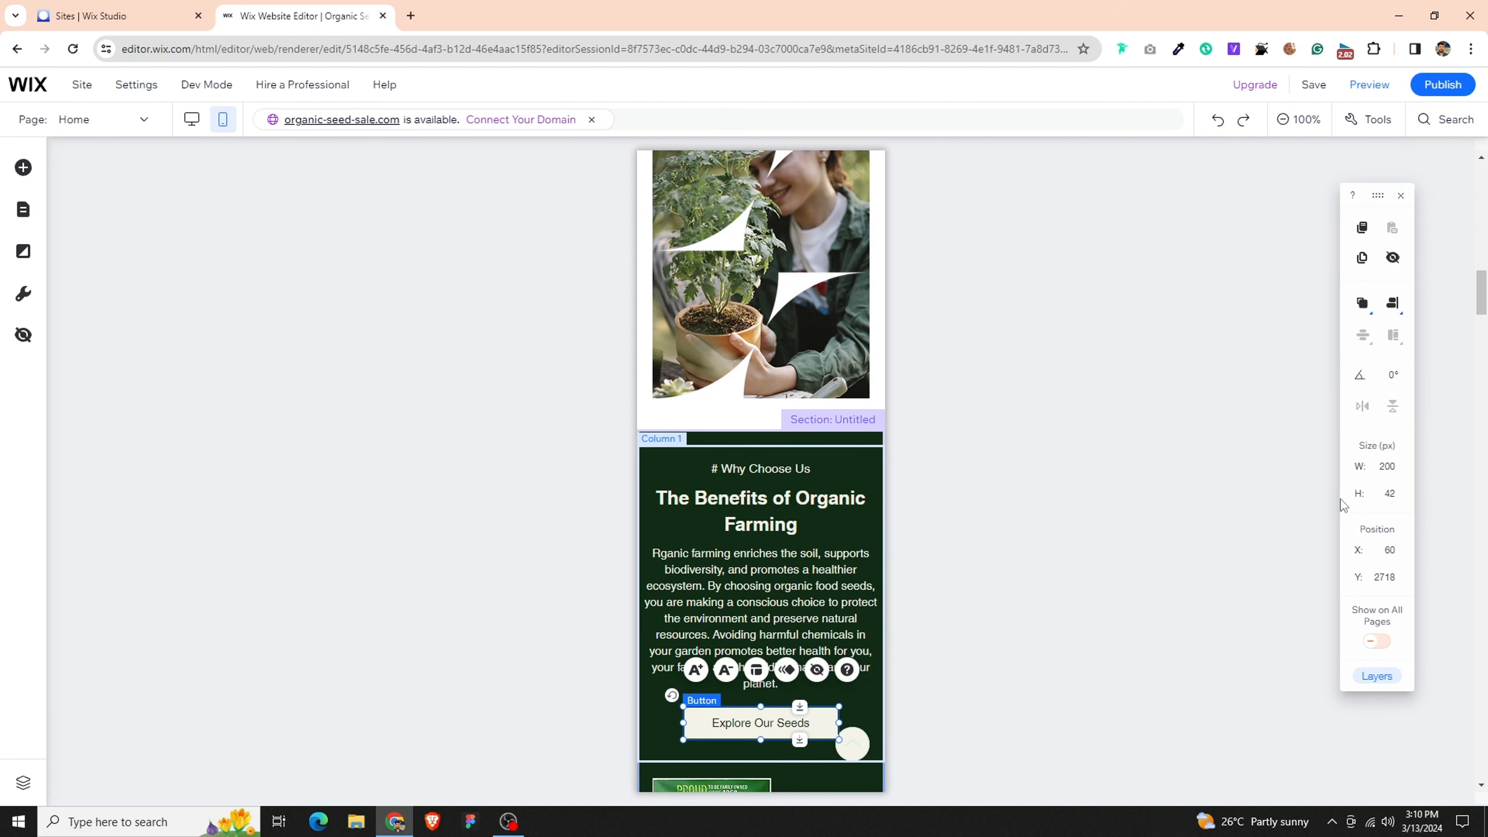
pyautogui.click(1401, 468)
pyautogui.write('240')
pyautogui.press('Return')
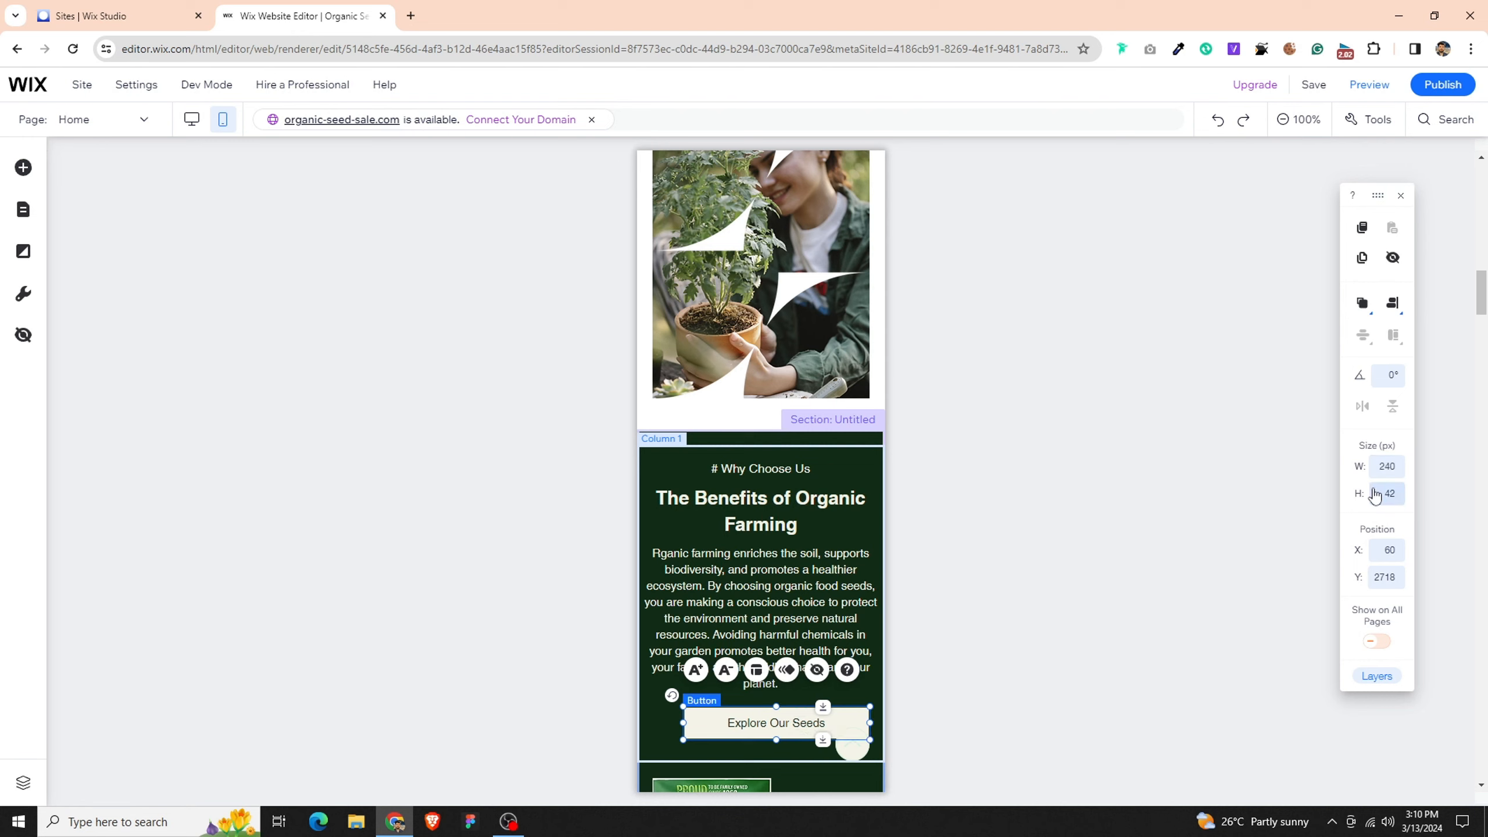
pyautogui.press('Return')
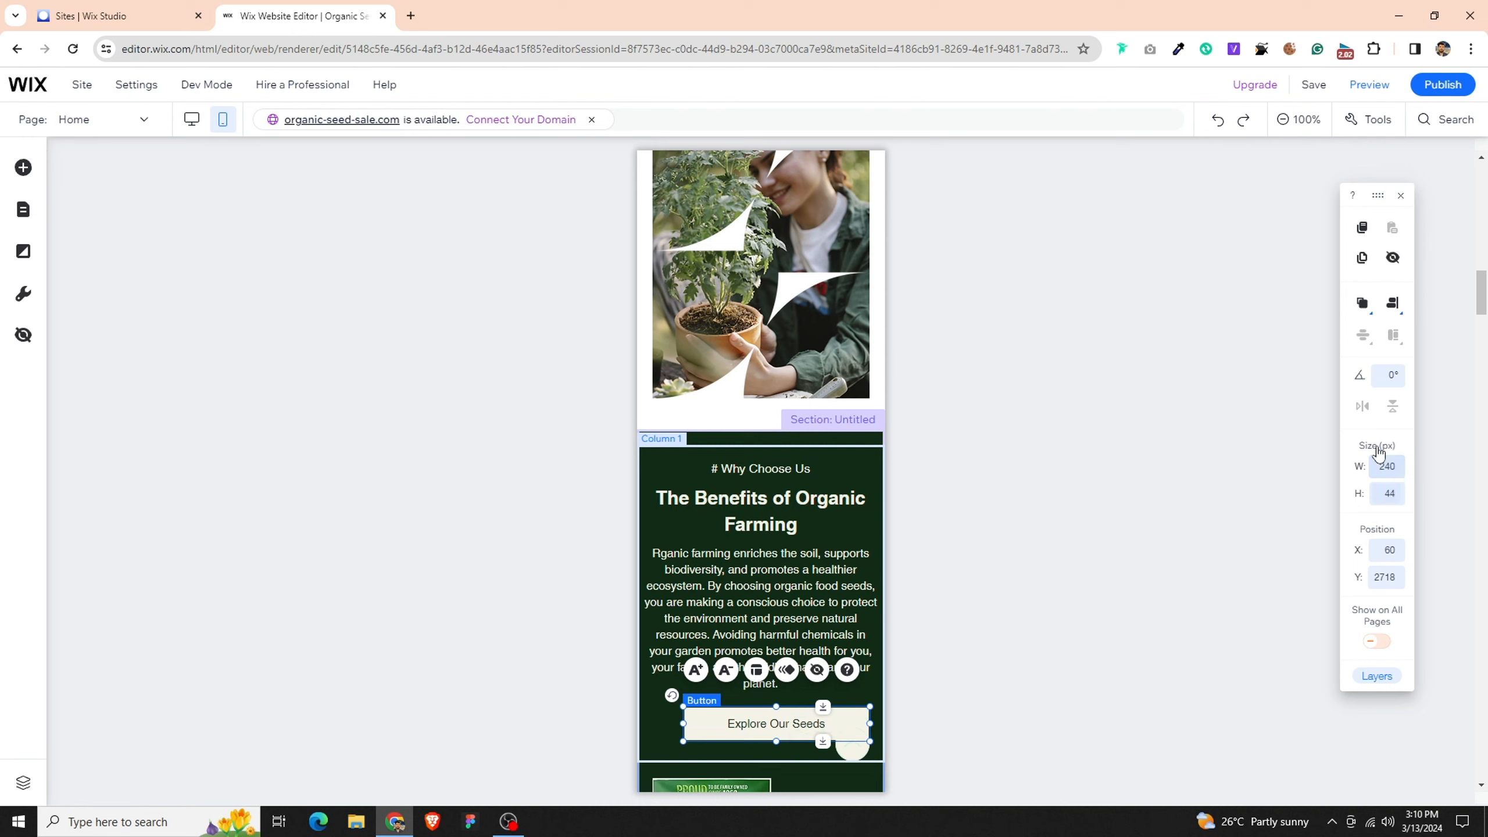
pyautogui.click(1393, 302)
pyautogui.click(1360, 315)
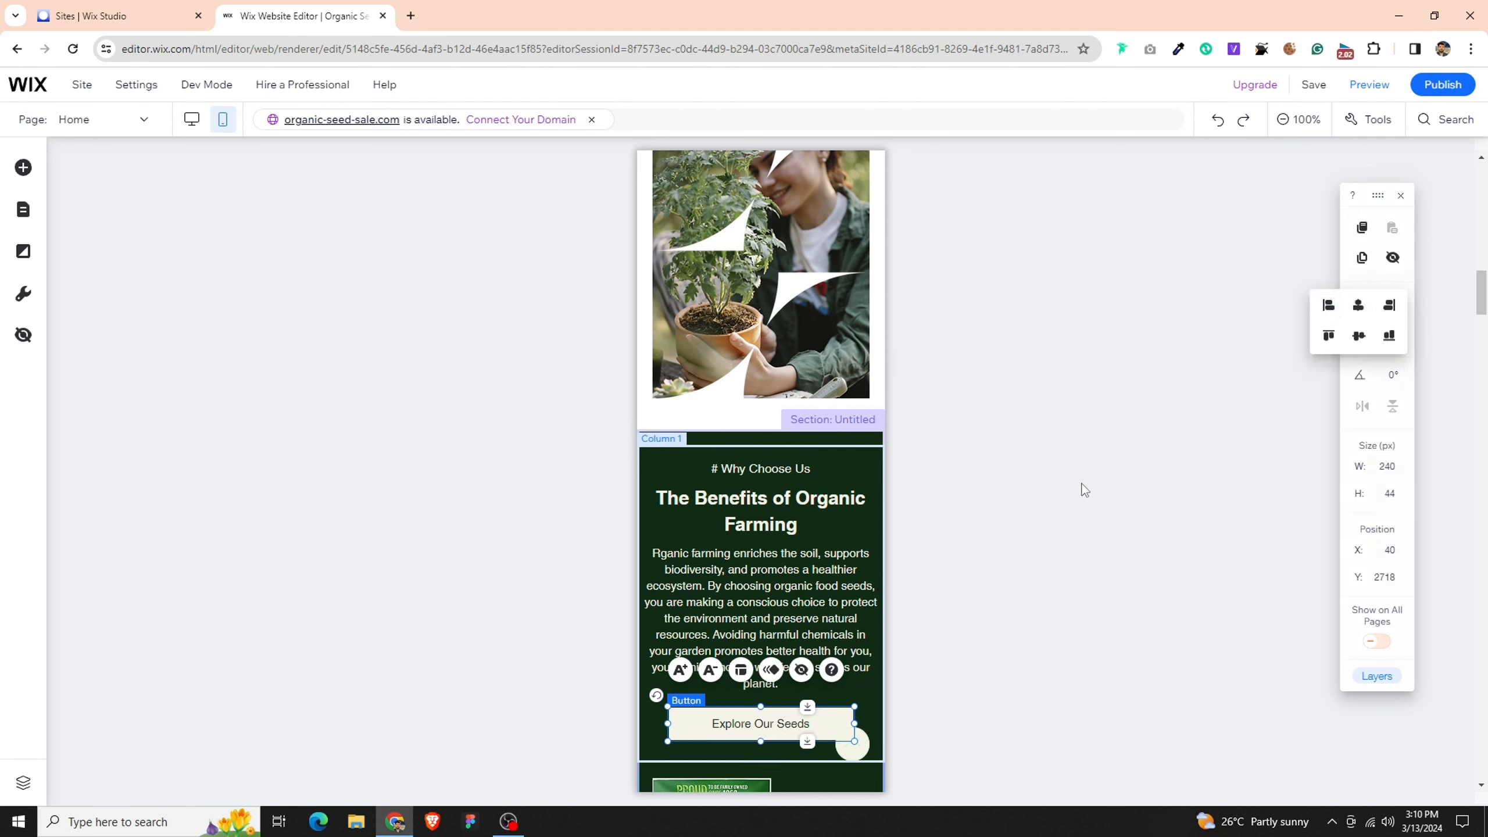
pyautogui.click(1056, 532)
pyautogui.scroll(-6, 927, 569)
pyautogui.scroll(-3, 926, 568)
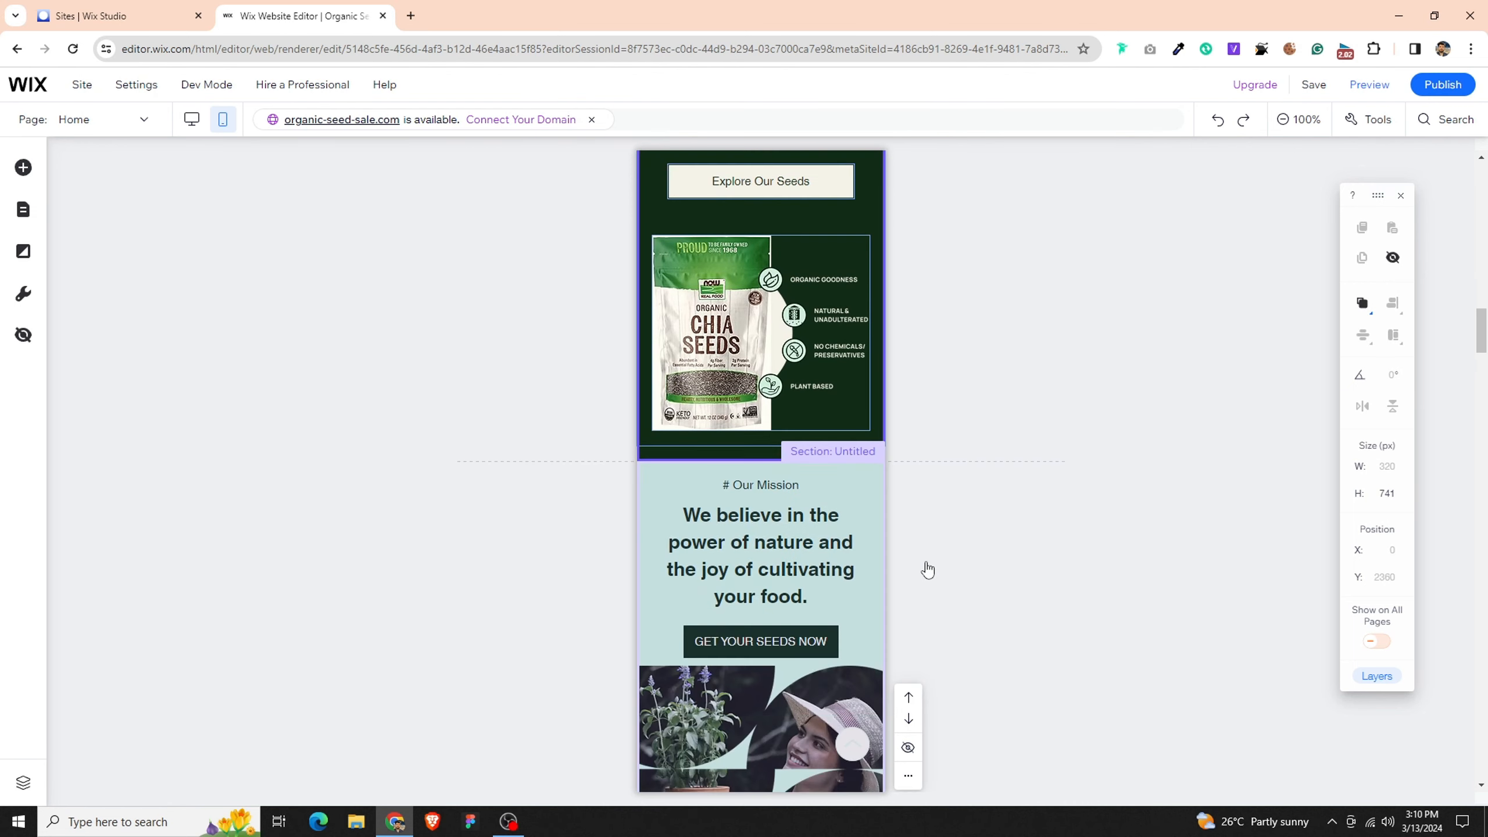
pyautogui.click(861, 254)
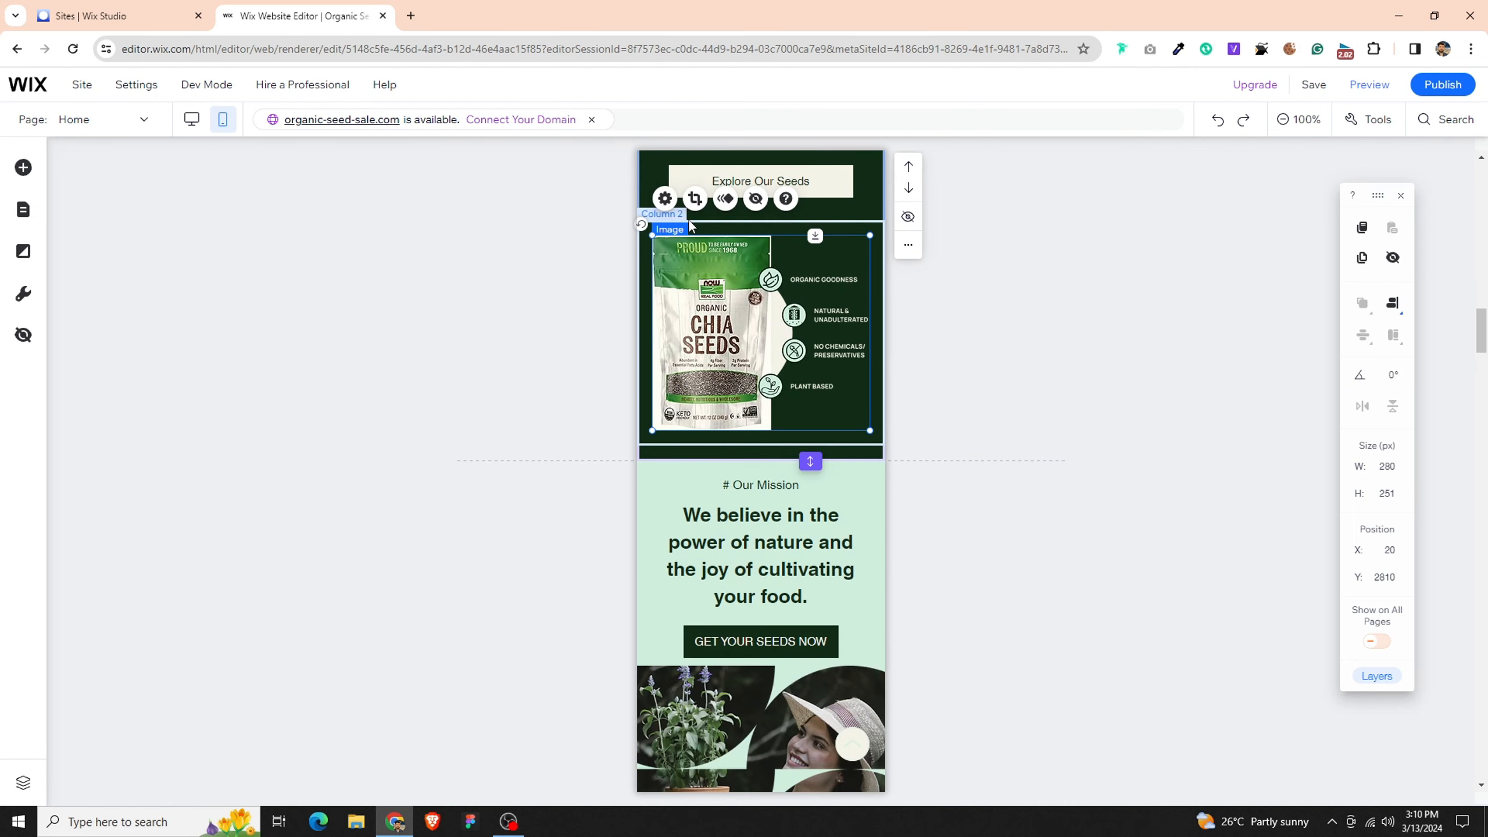
pyautogui.scroll(-8, 772, 469)
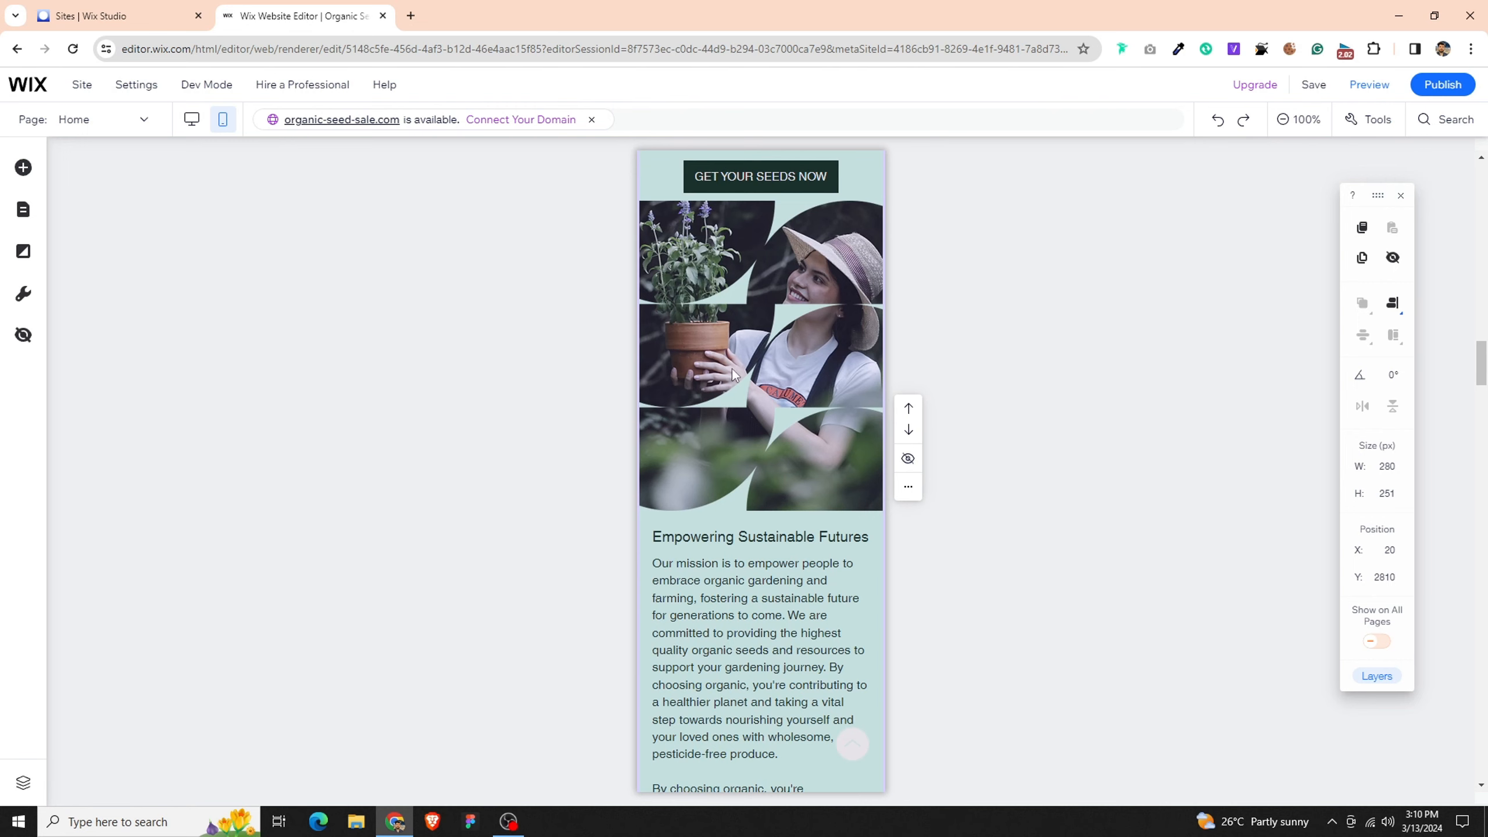
# - Set the Our Mission section heading's width to 300 px, centered horizontally, and reduce its font size by one step
pyautogui.scroll(5, 733, 375)
pyautogui.click(854, 335)
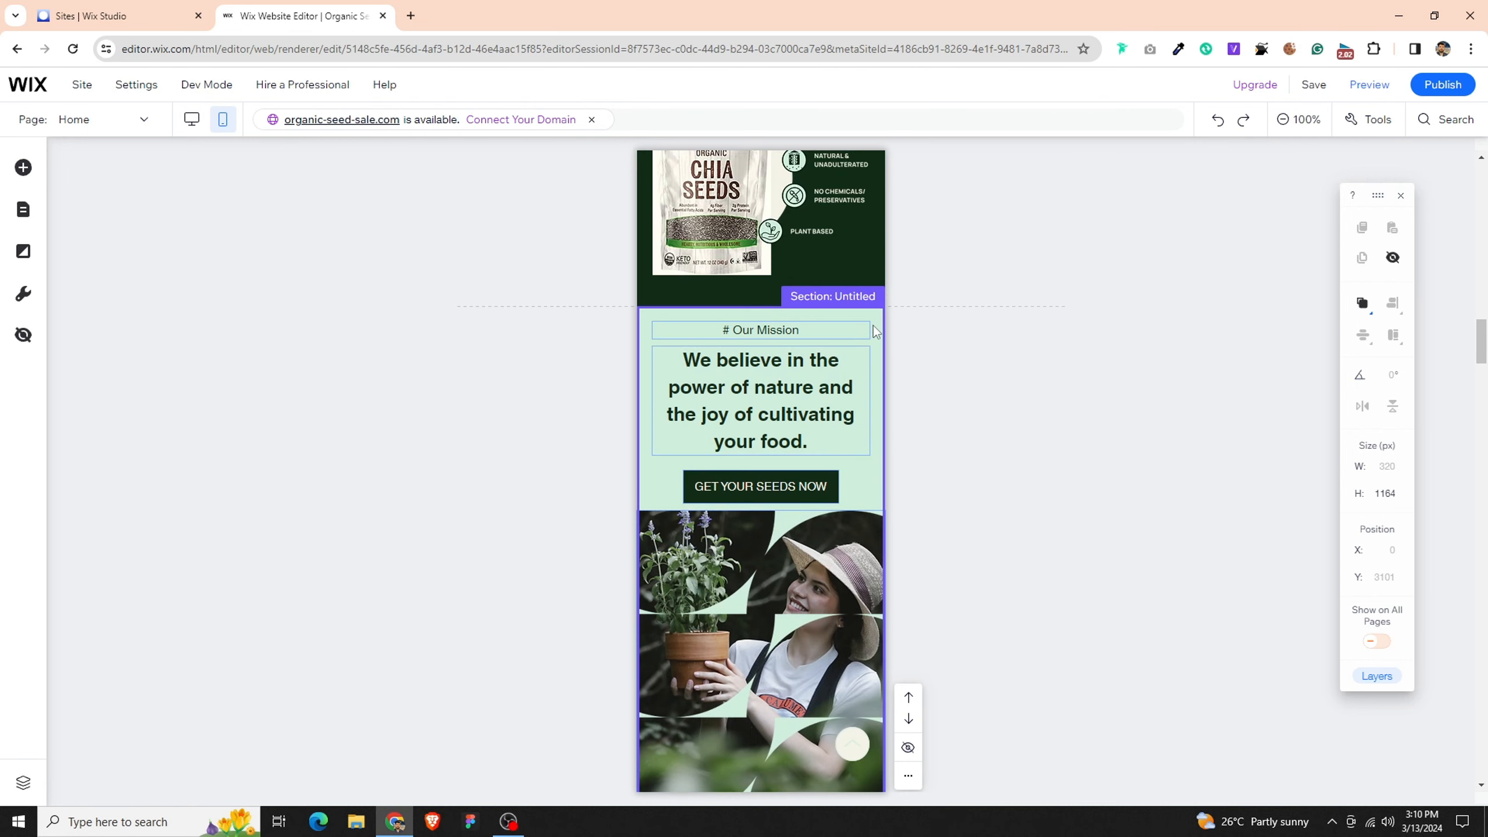
pyautogui.click(792, 332)
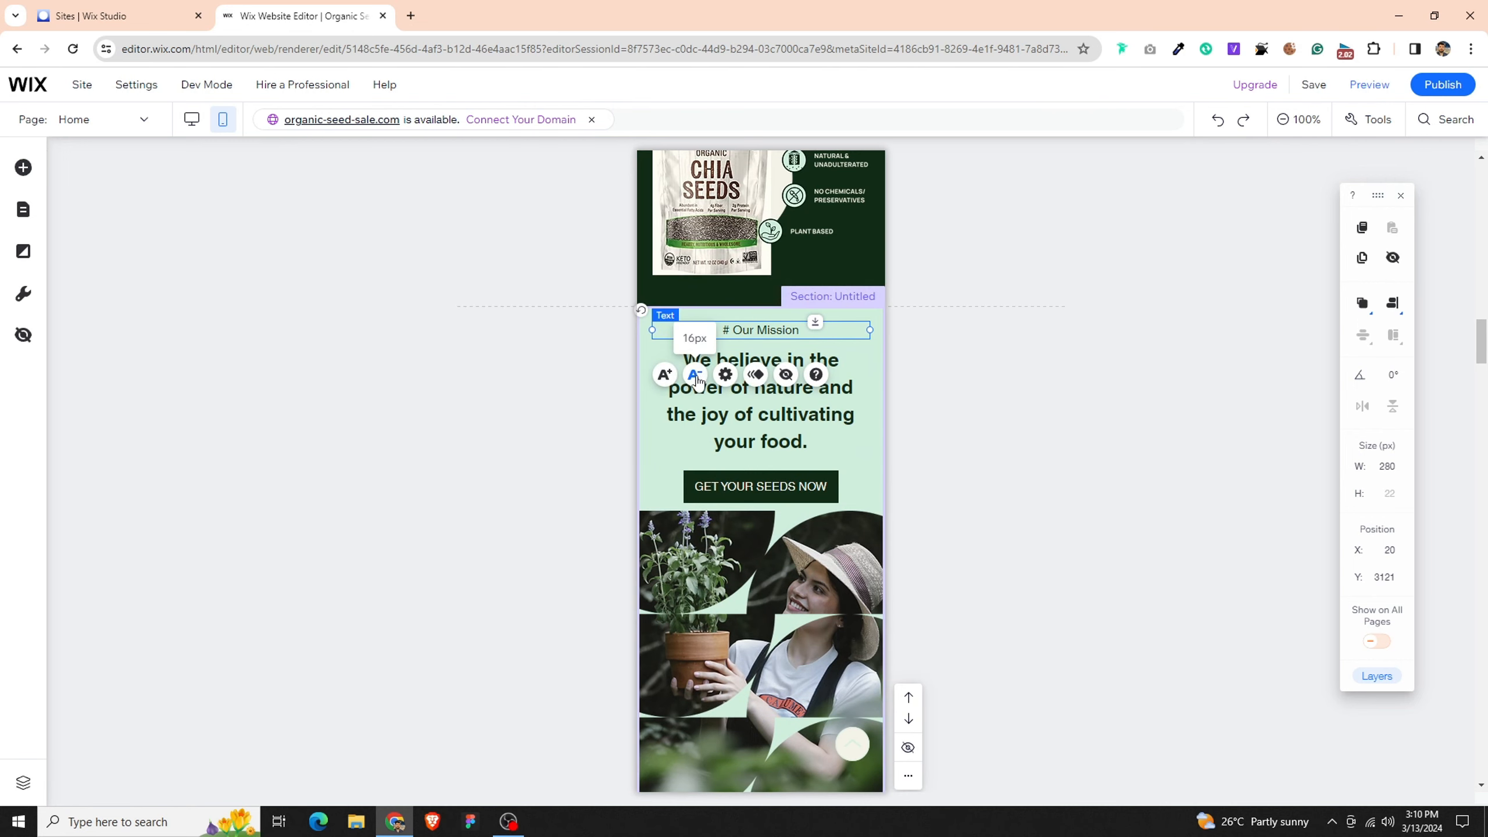
pyautogui.click(764, 411)
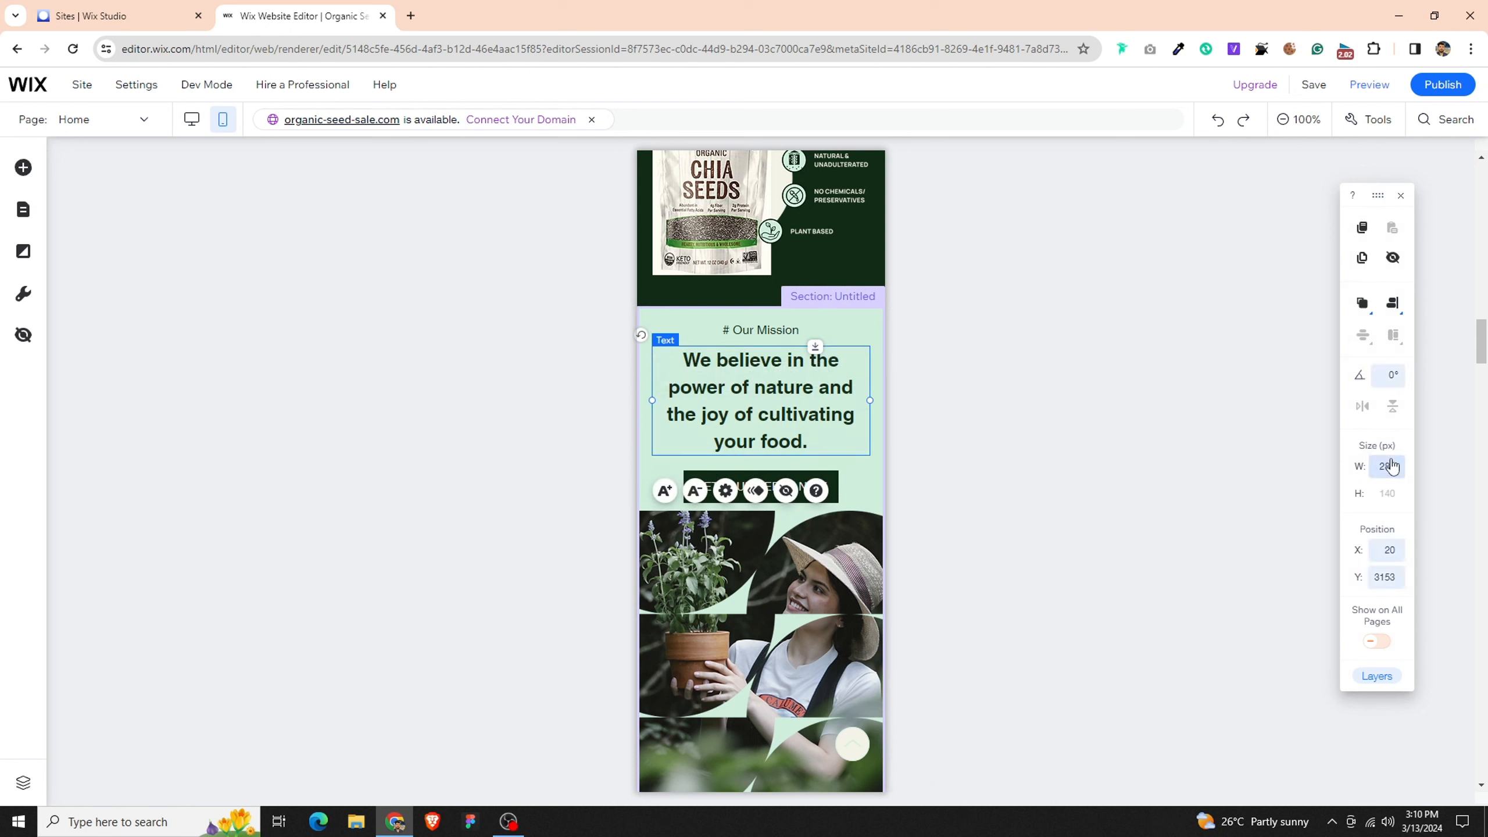
pyautogui.press('Return')
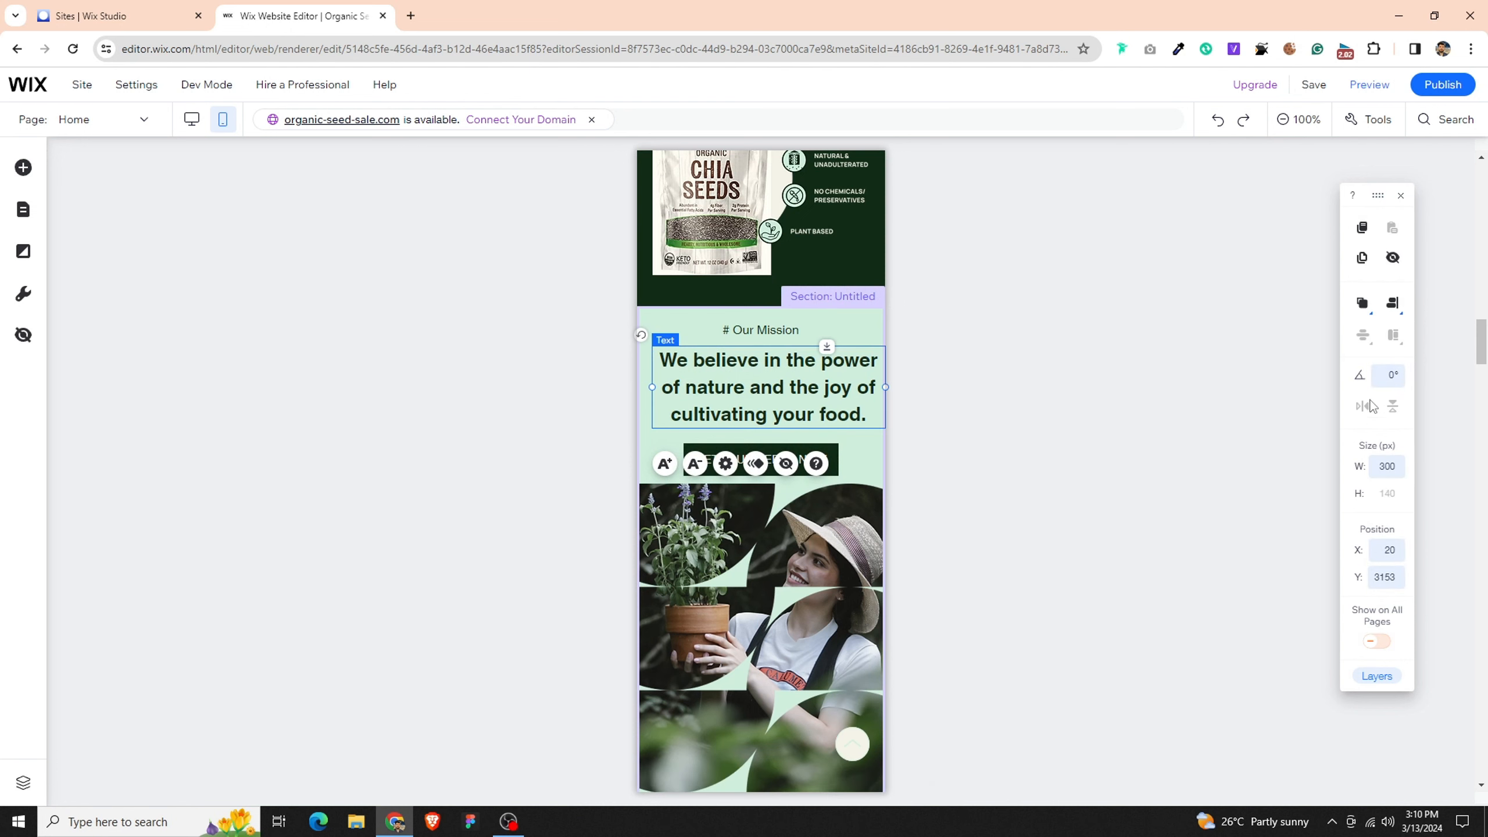
pyautogui.click(1392, 302)
pyautogui.click(1357, 305)
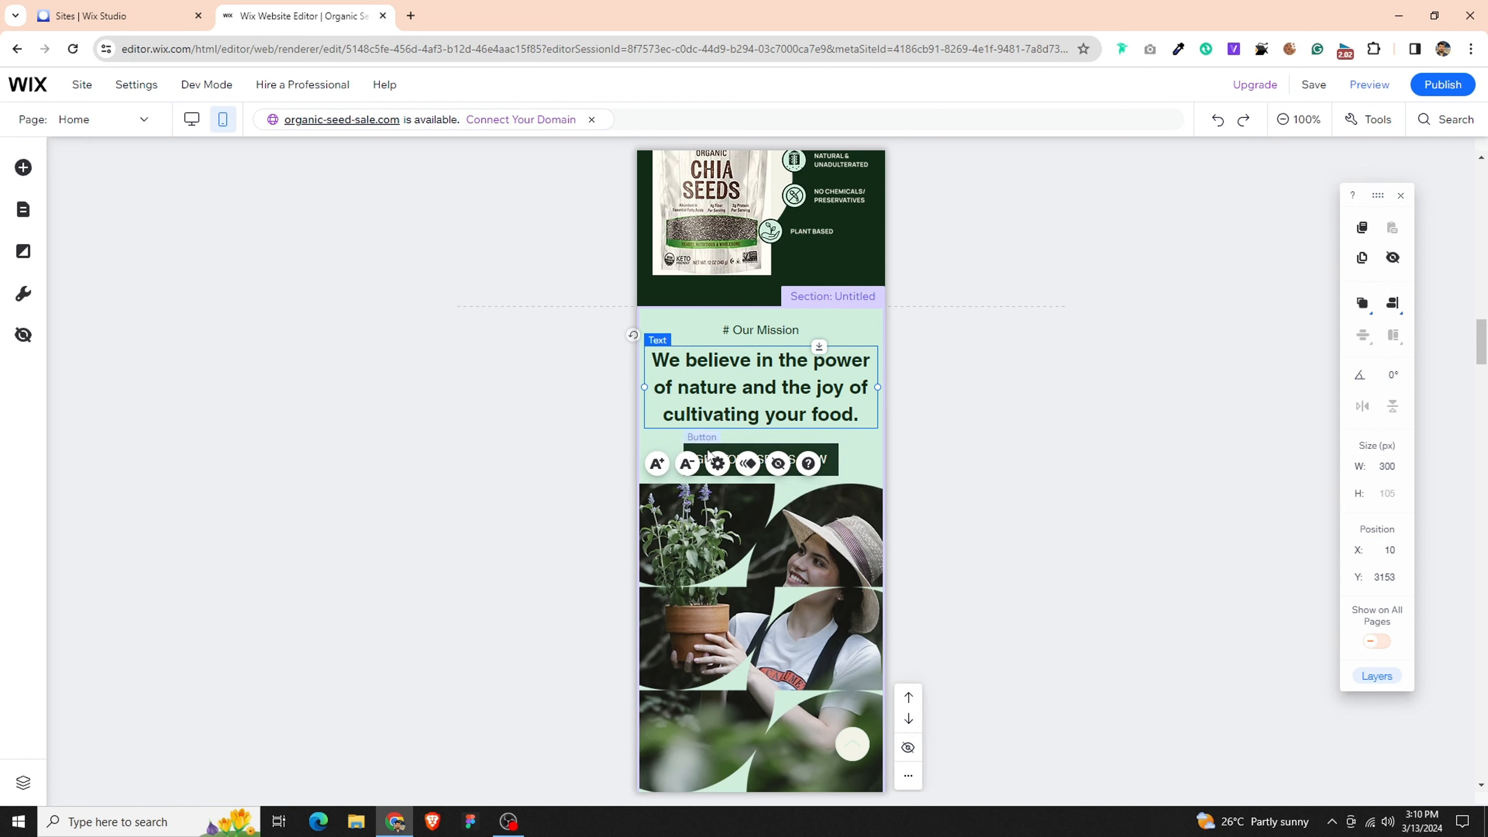
pyautogui.click(687, 463)
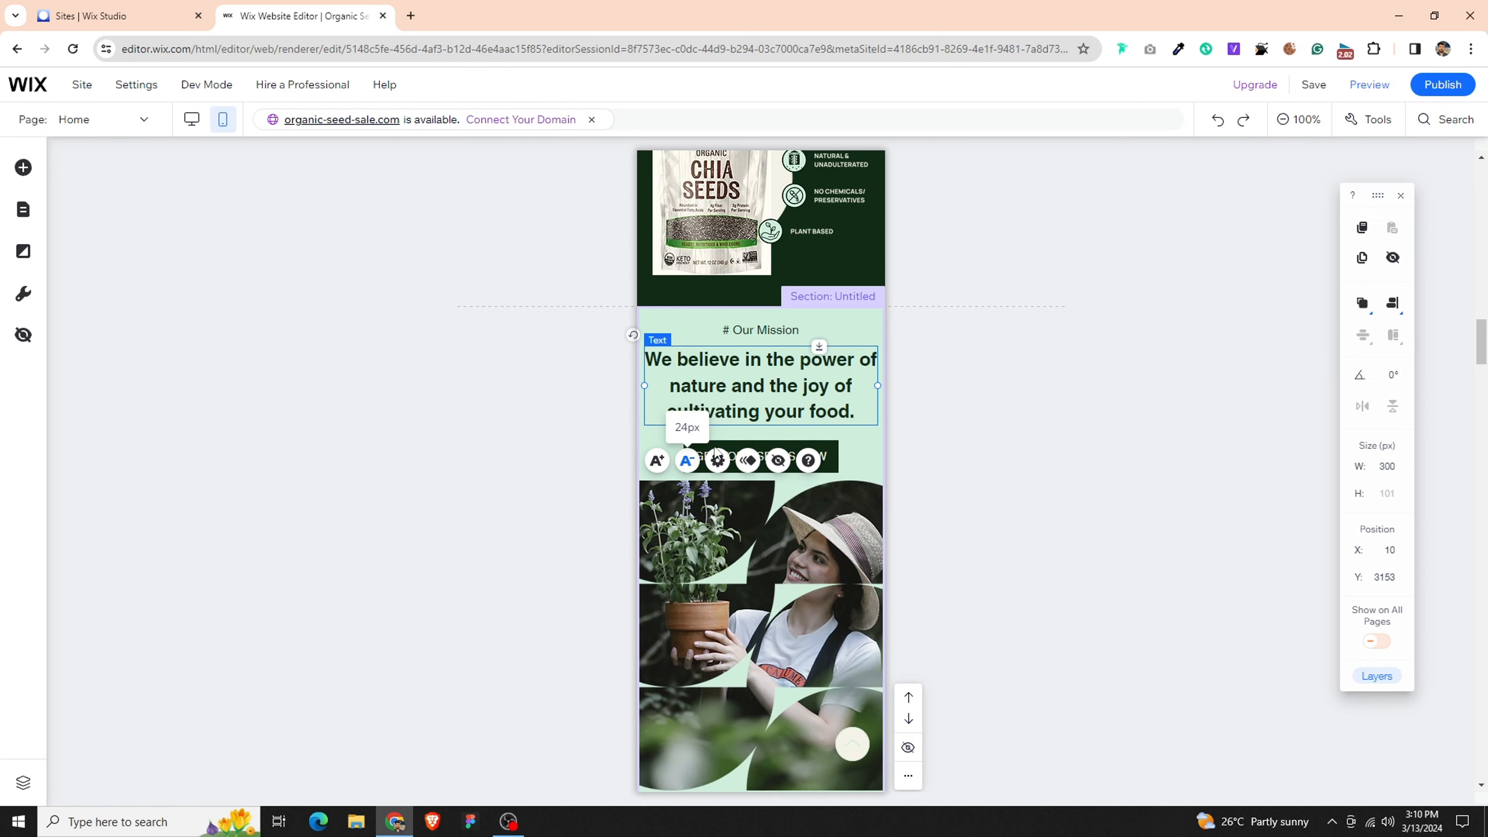
# - Resize the "GET YOUR SEEDS NOW" button to 240 px wide and 44 px high, and center it horizontally in the section
pyautogui.click(837, 456)
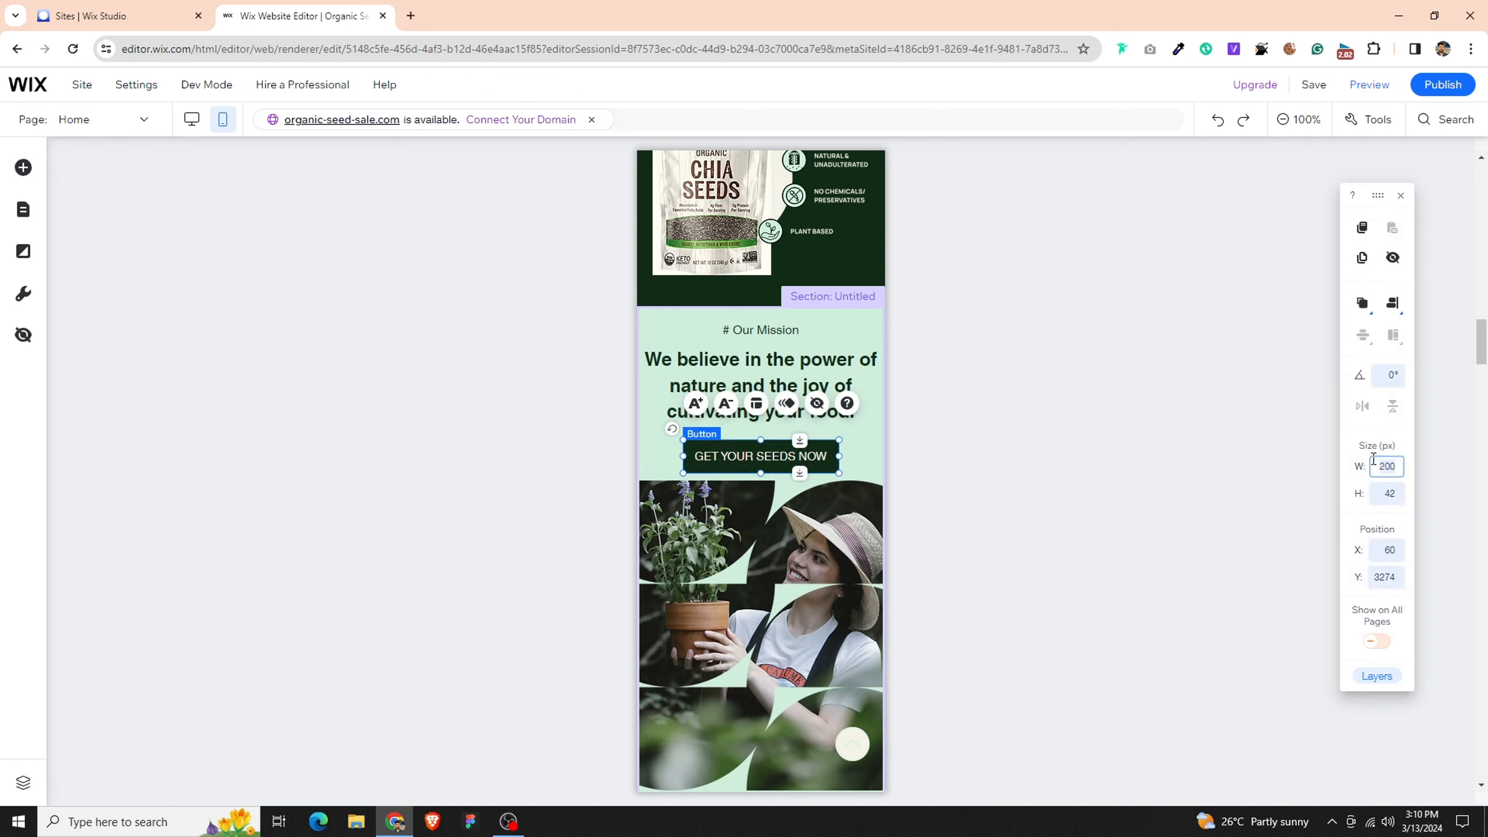
pyautogui.press('Return')
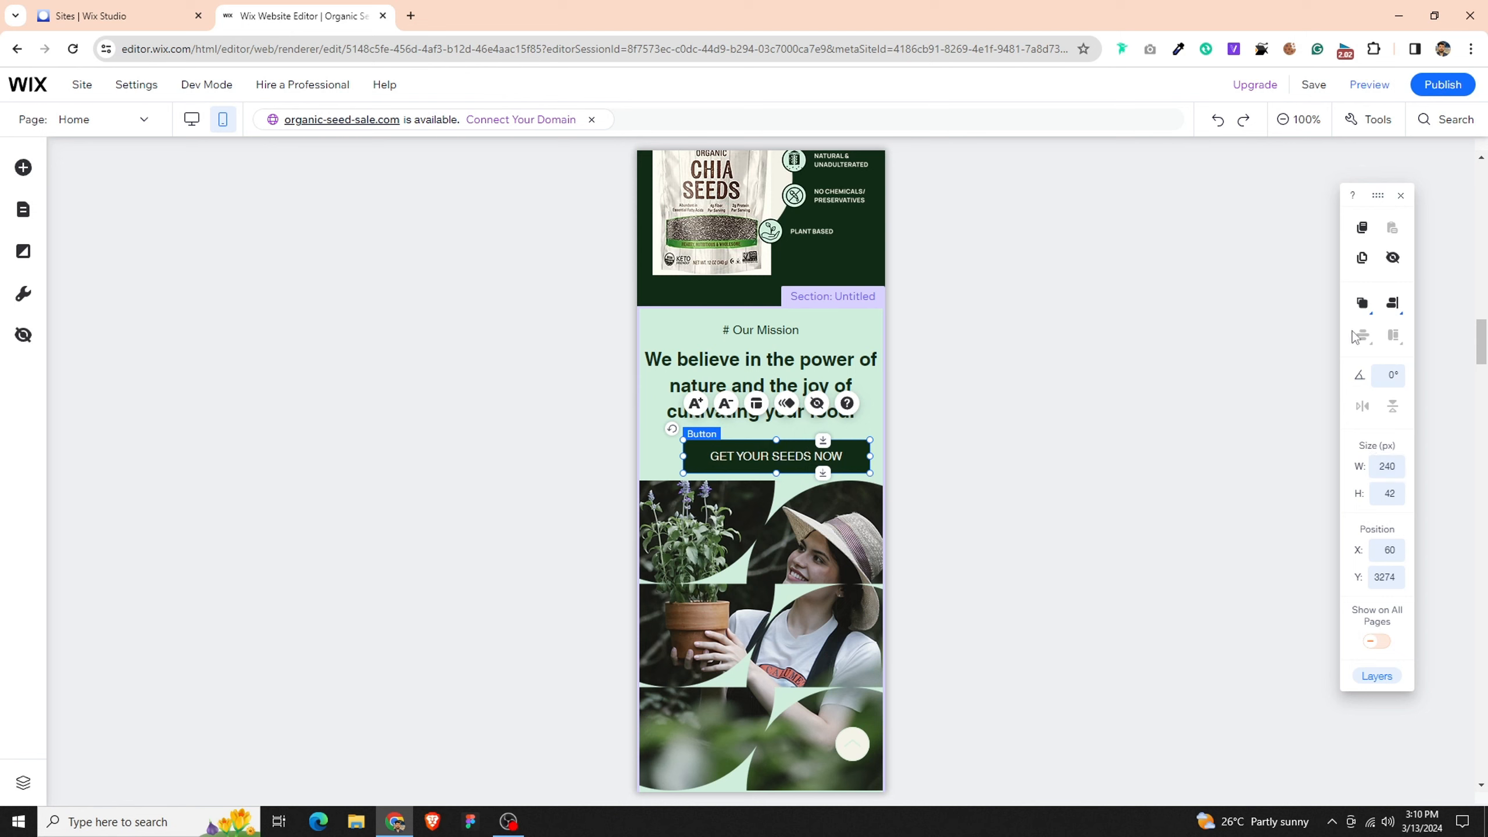
pyautogui.click(1404, 304)
pyautogui.click(1358, 306)
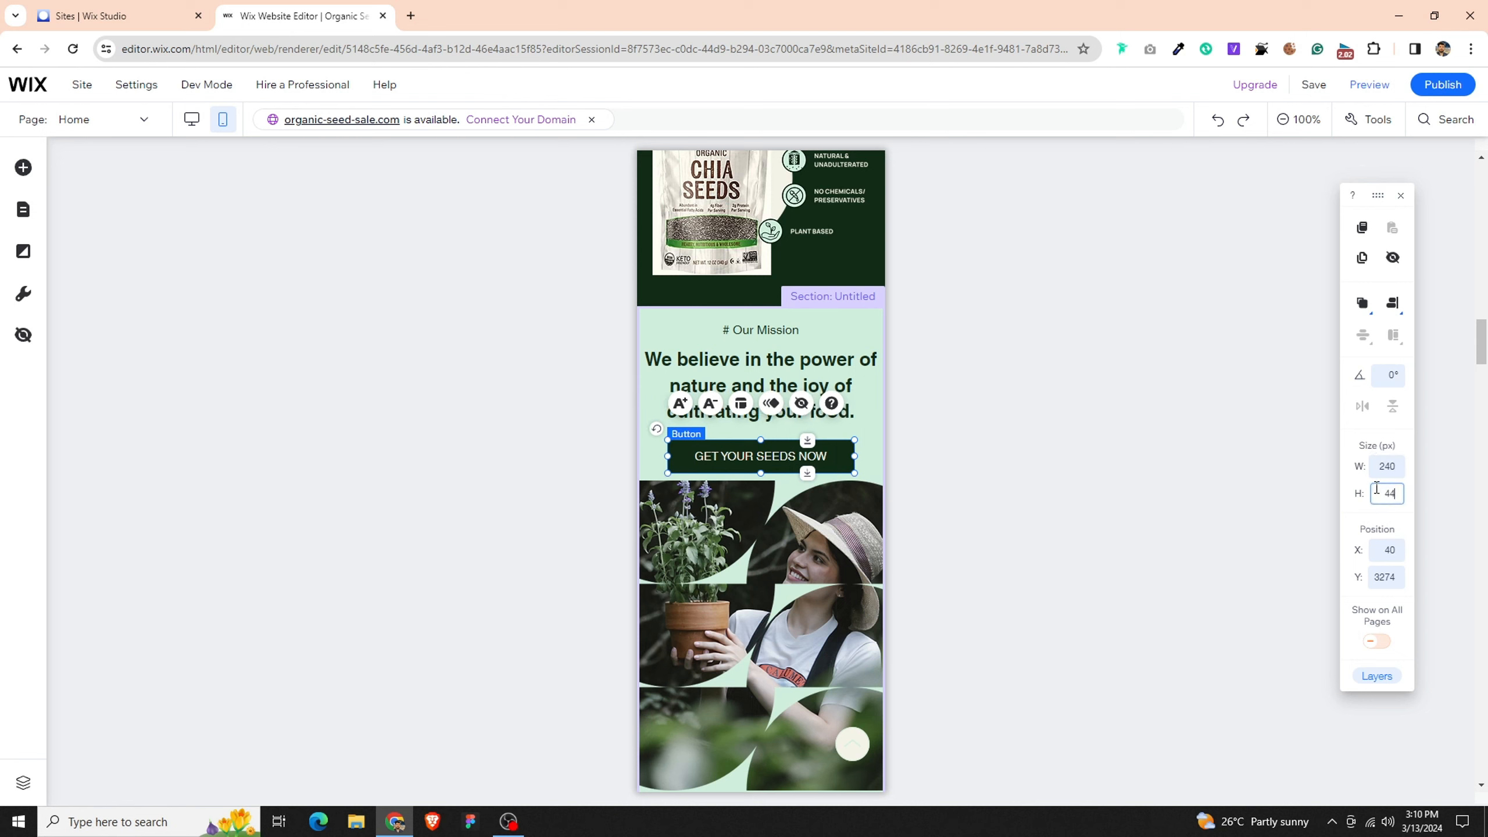
pyautogui.press('Return')
pyautogui.click(1029, 476)
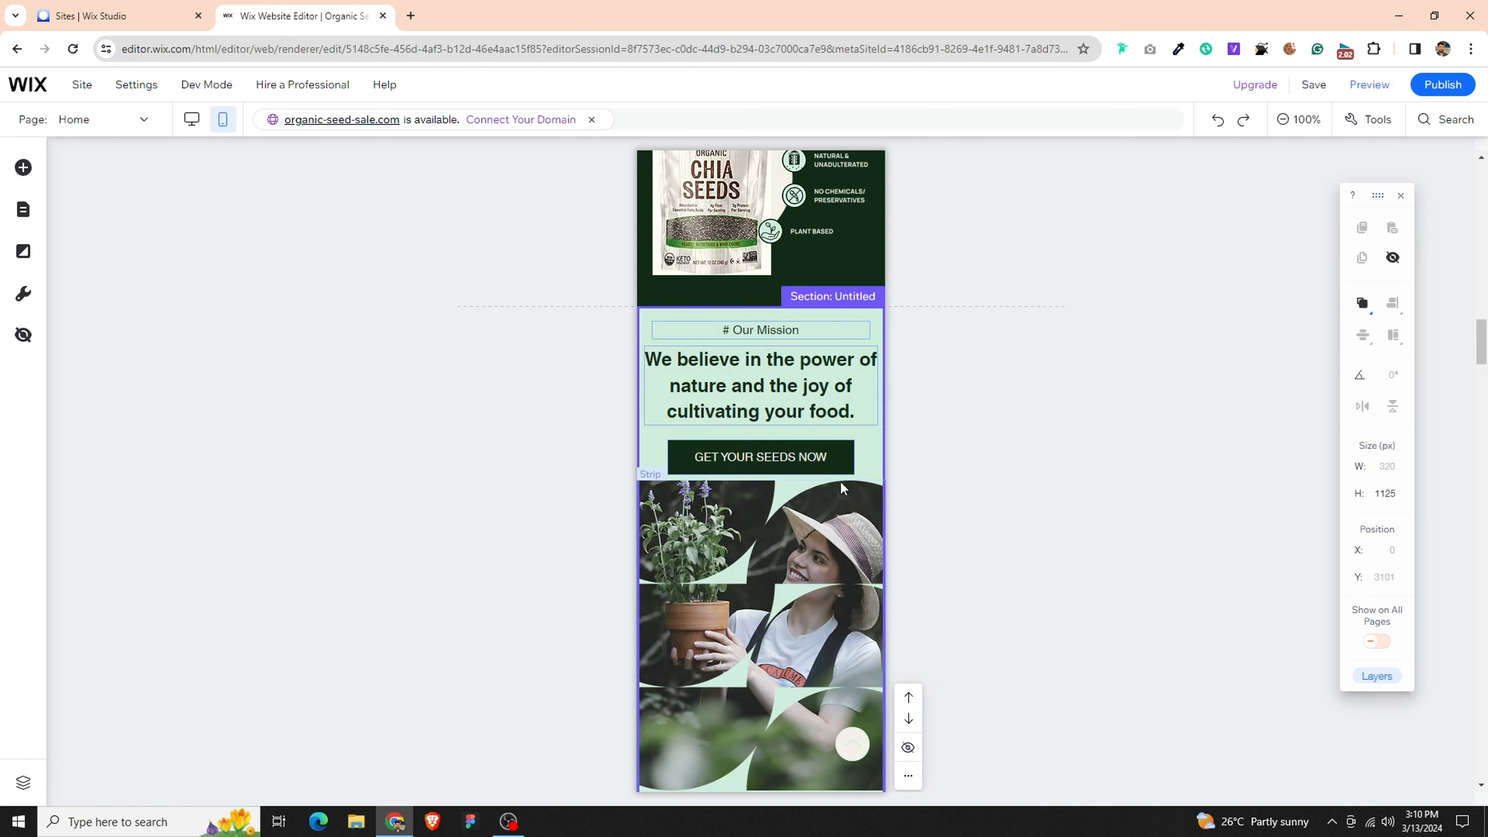
# - Move the image strip in the Our Mission section down about 40 px and lower the "GET YOUR SEEDS NOW" button to Y 3298
pyautogui.click(839, 482)
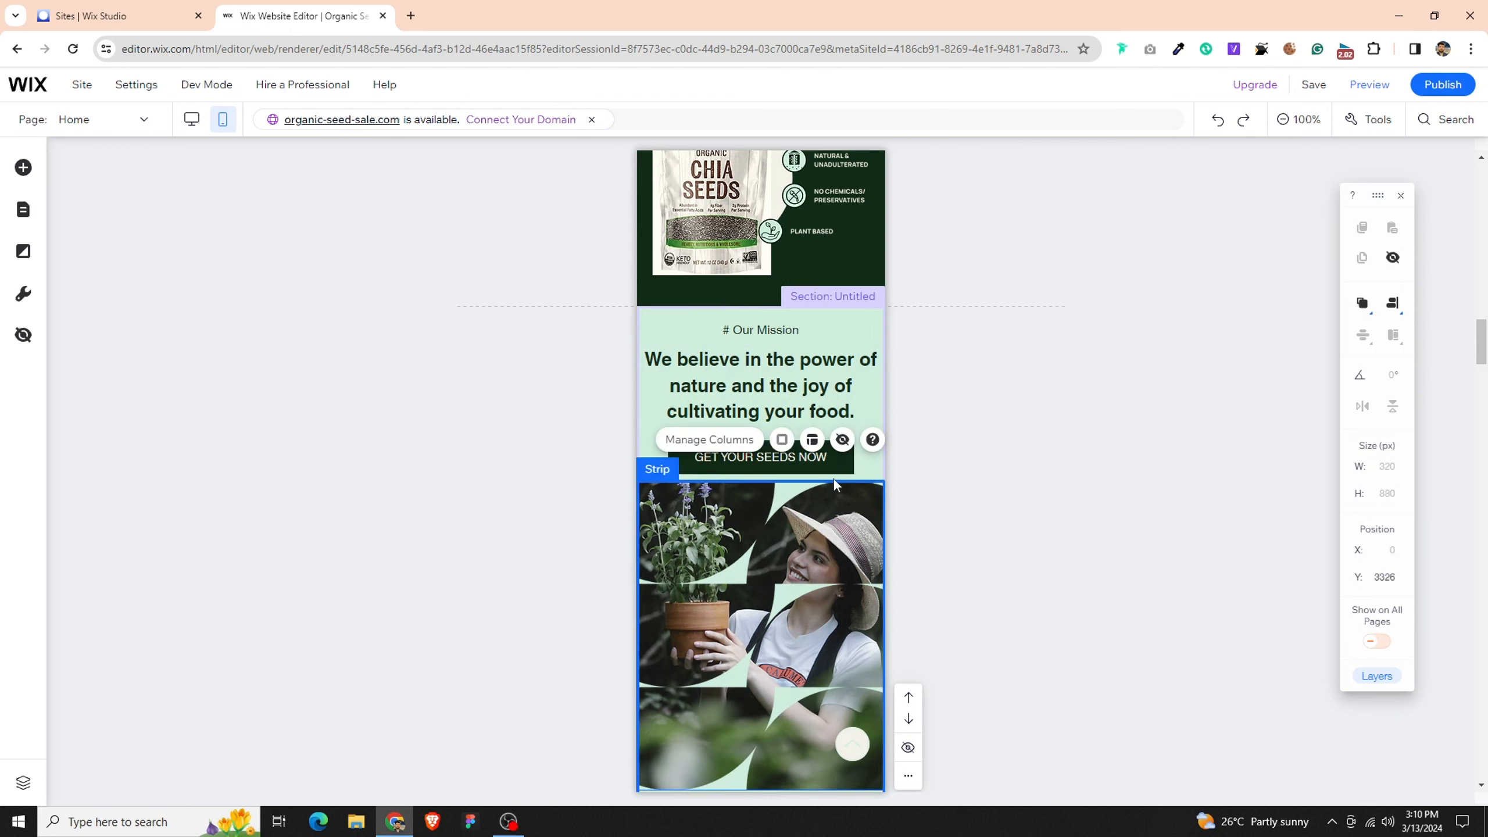
pyautogui.click(877, 480)
pyautogui.click(872, 483)
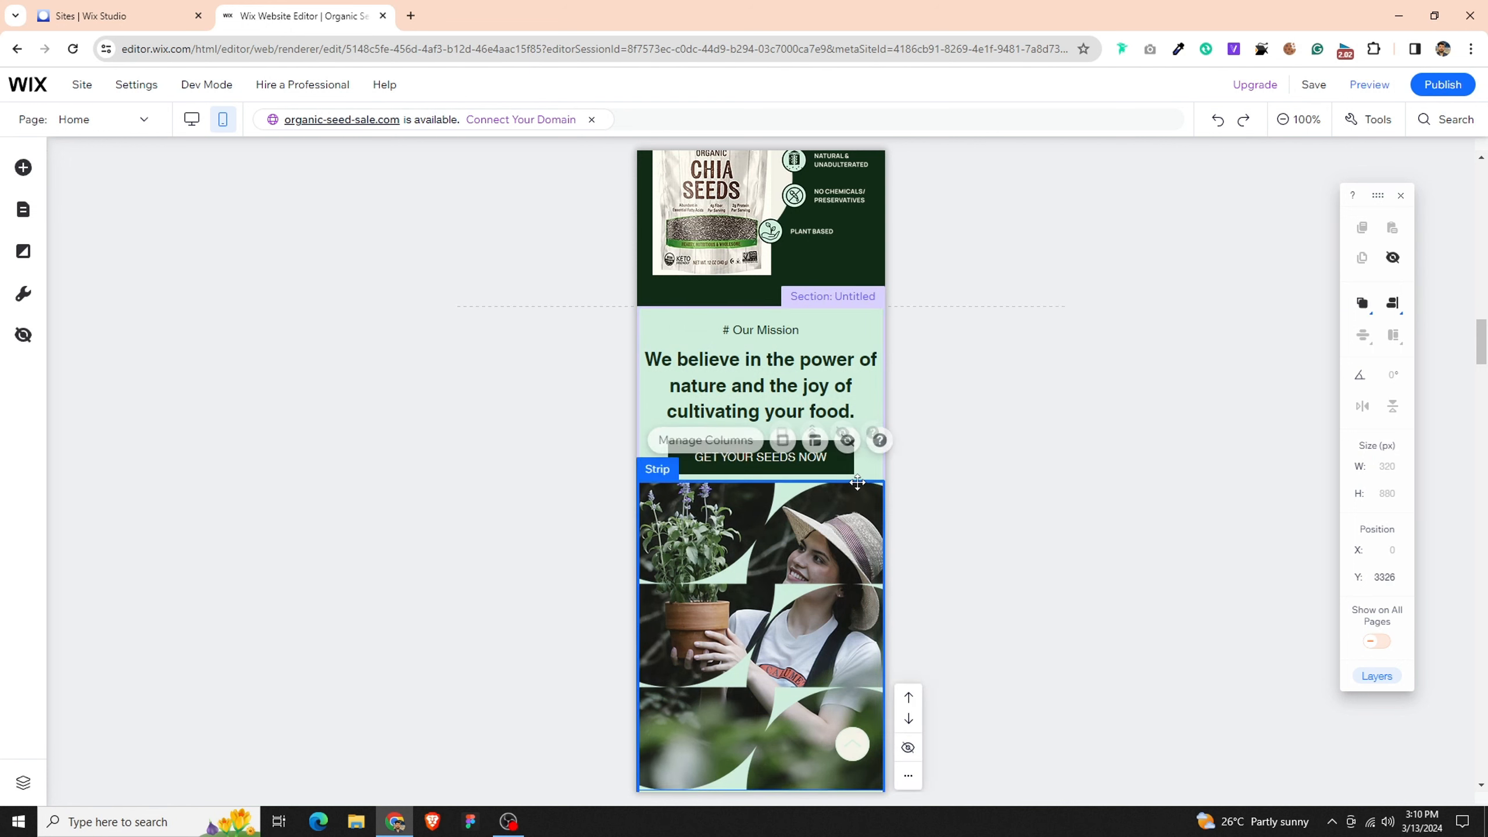
pyautogui.click(864, 329)
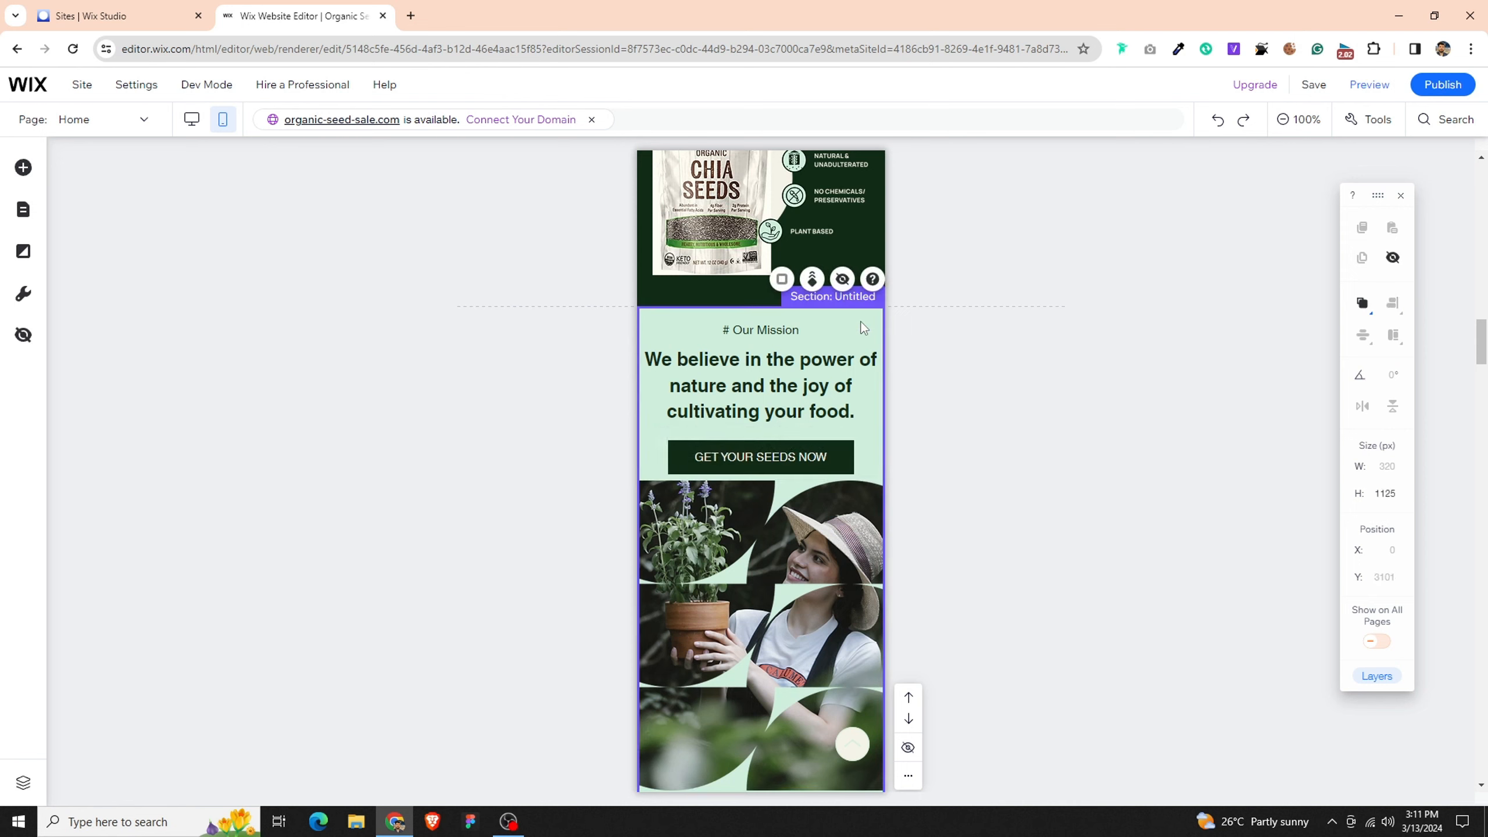
pyautogui.click(711, 489)
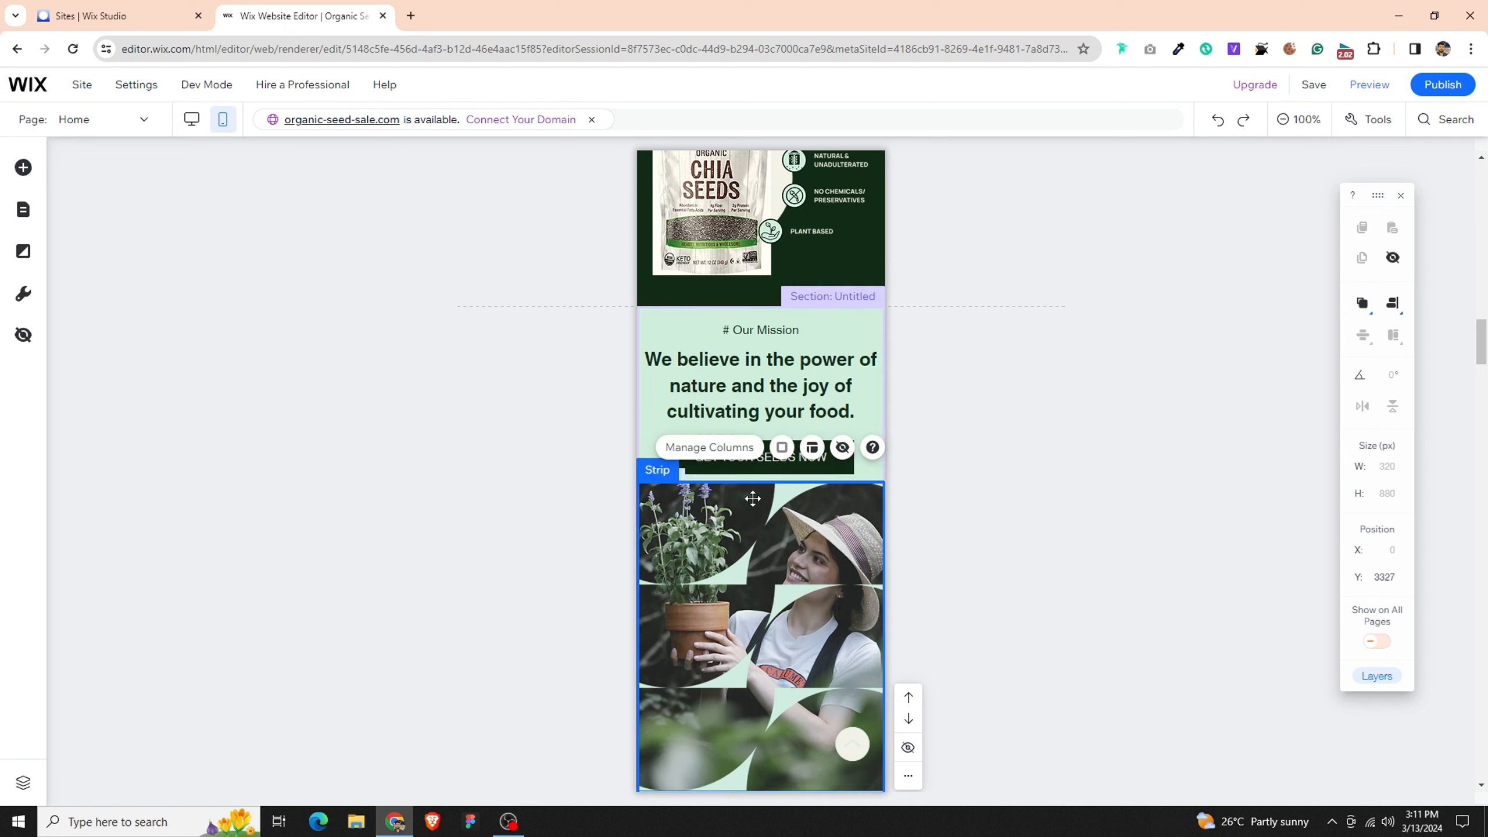
pyautogui.moveTo(753, 497); pyautogui.dragTo(753, 499)
pyautogui.press('Down')
pyautogui.press('Down')
pyautogui.press('Down')
pyautogui.press('Down')
pyautogui.press('Down')
pyautogui.press('Down')
pyautogui.press('Down')
pyautogui.press('Down')
pyautogui.press('Down')
pyautogui.press('Down')
pyautogui.press('Down')
pyautogui.press('Down')
pyautogui.press('Down')
pyautogui.press('Down')
pyautogui.press('Down')
pyautogui.press('Down')
pyautogui.press('Down')
pyautogui.press('Down')
pyautogui.press('Down')
pyautogui.press('Down')
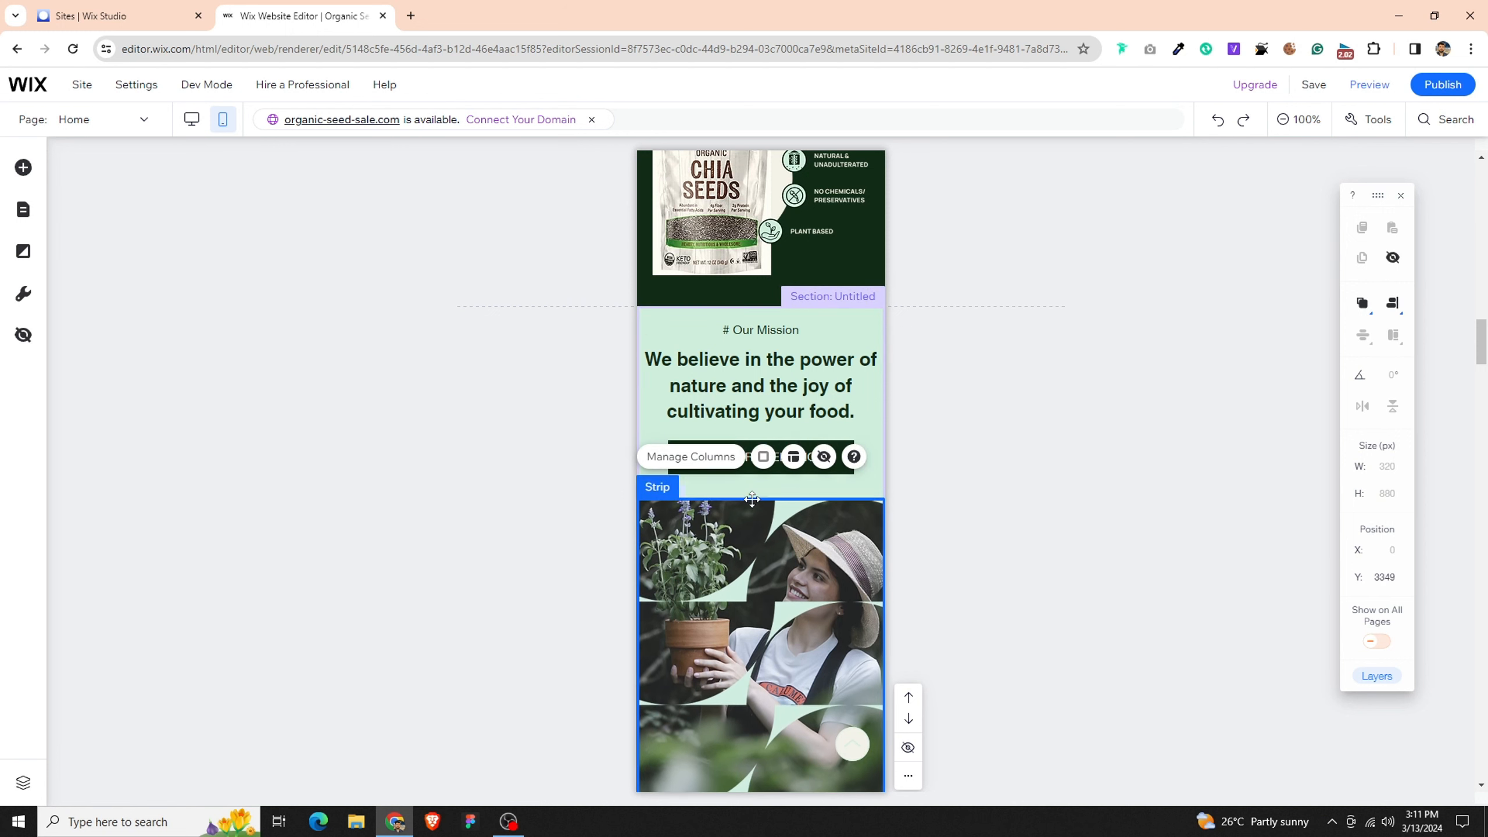
pyautogui.click(1014, 507)
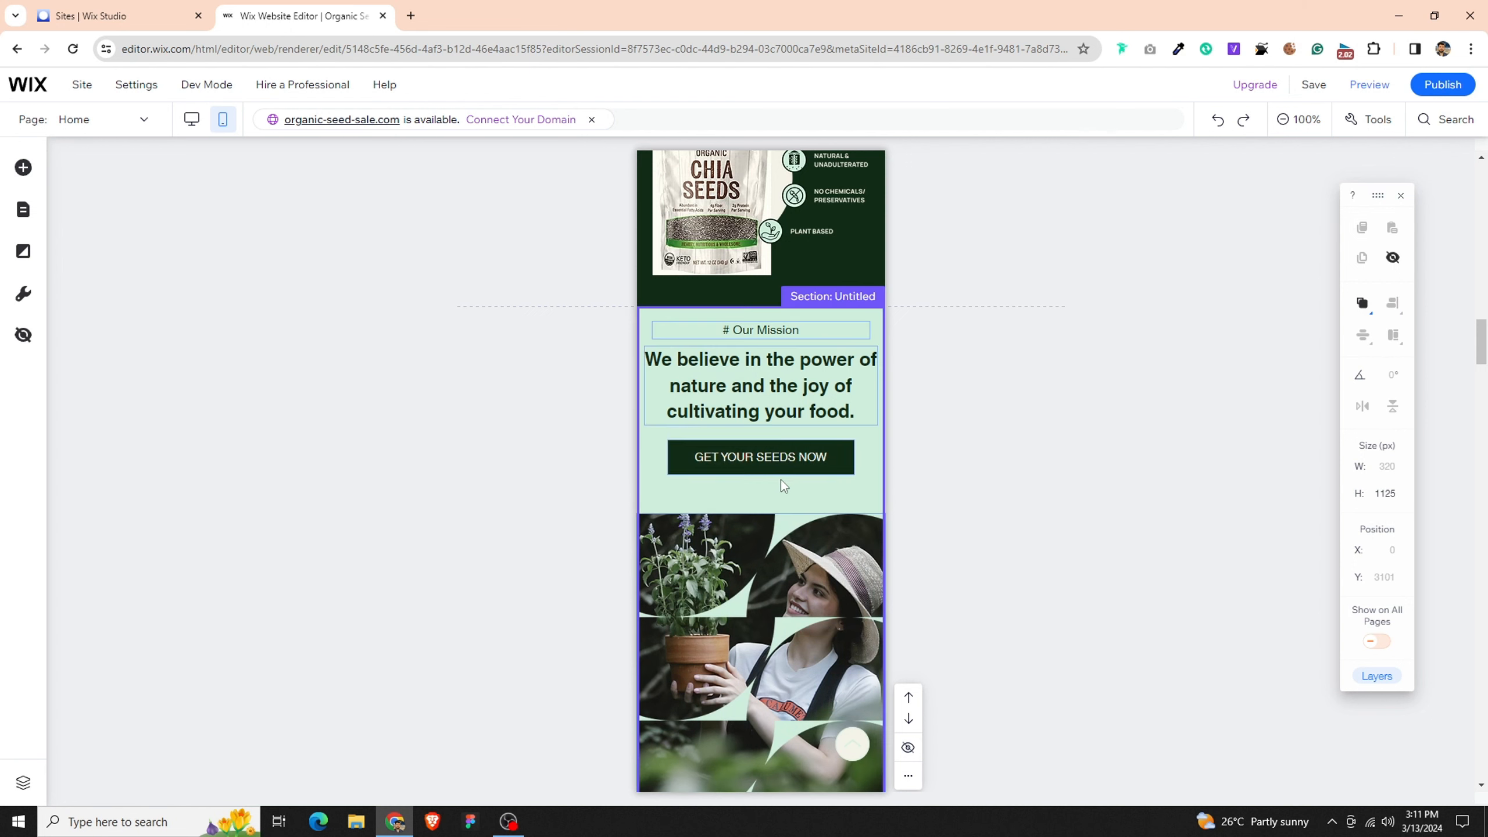
pyautogui.moveTo(784, 457); pyautogui.dragTo(780, 475)
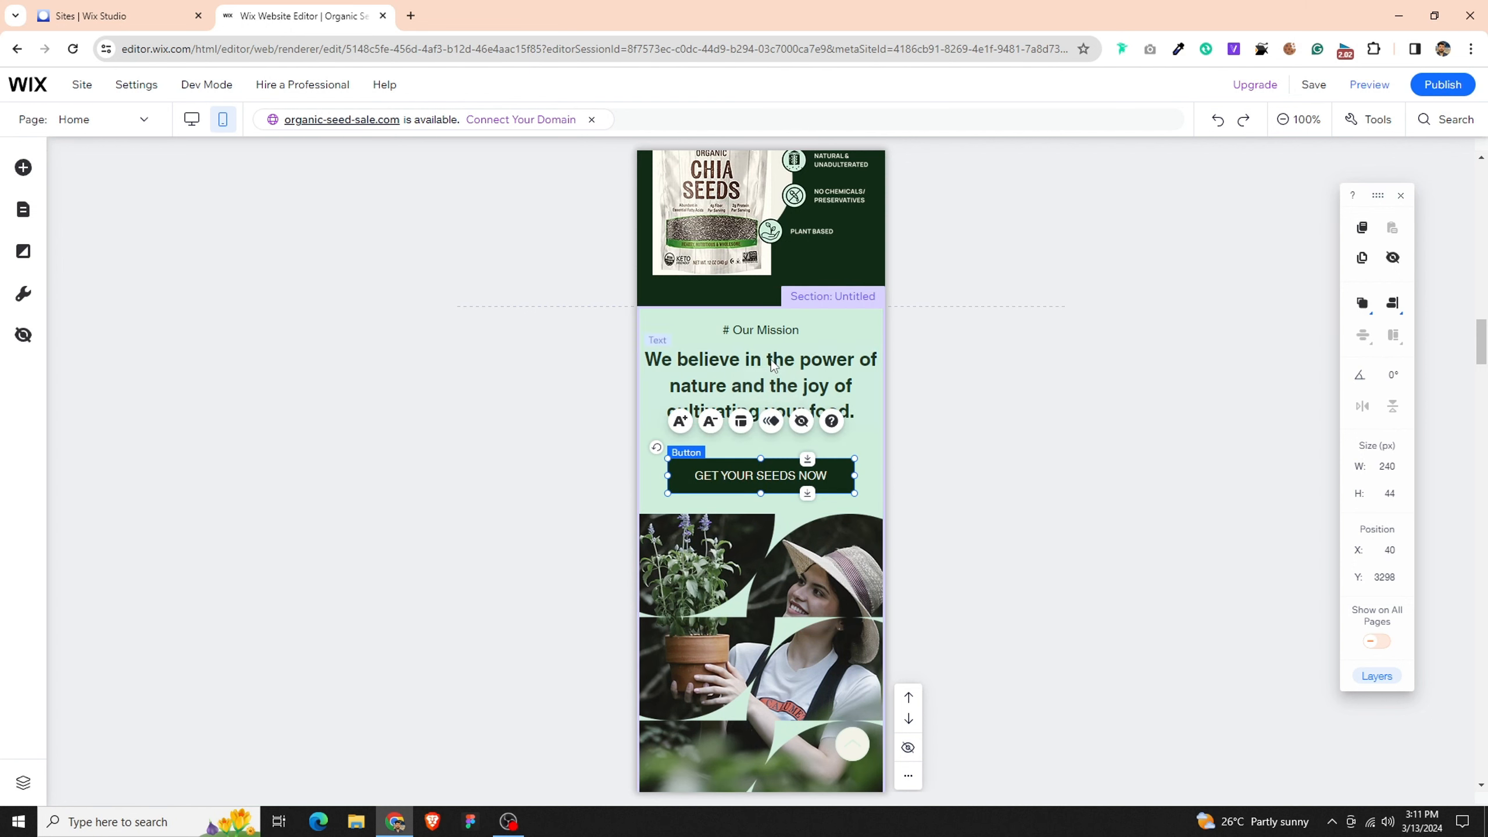
pyautogui.click(1023, 444)
# - Center-align the text of the "Empowering Sustainable Futures" heading below the image strip
pyautogui.scroll(-7, 778, 499)
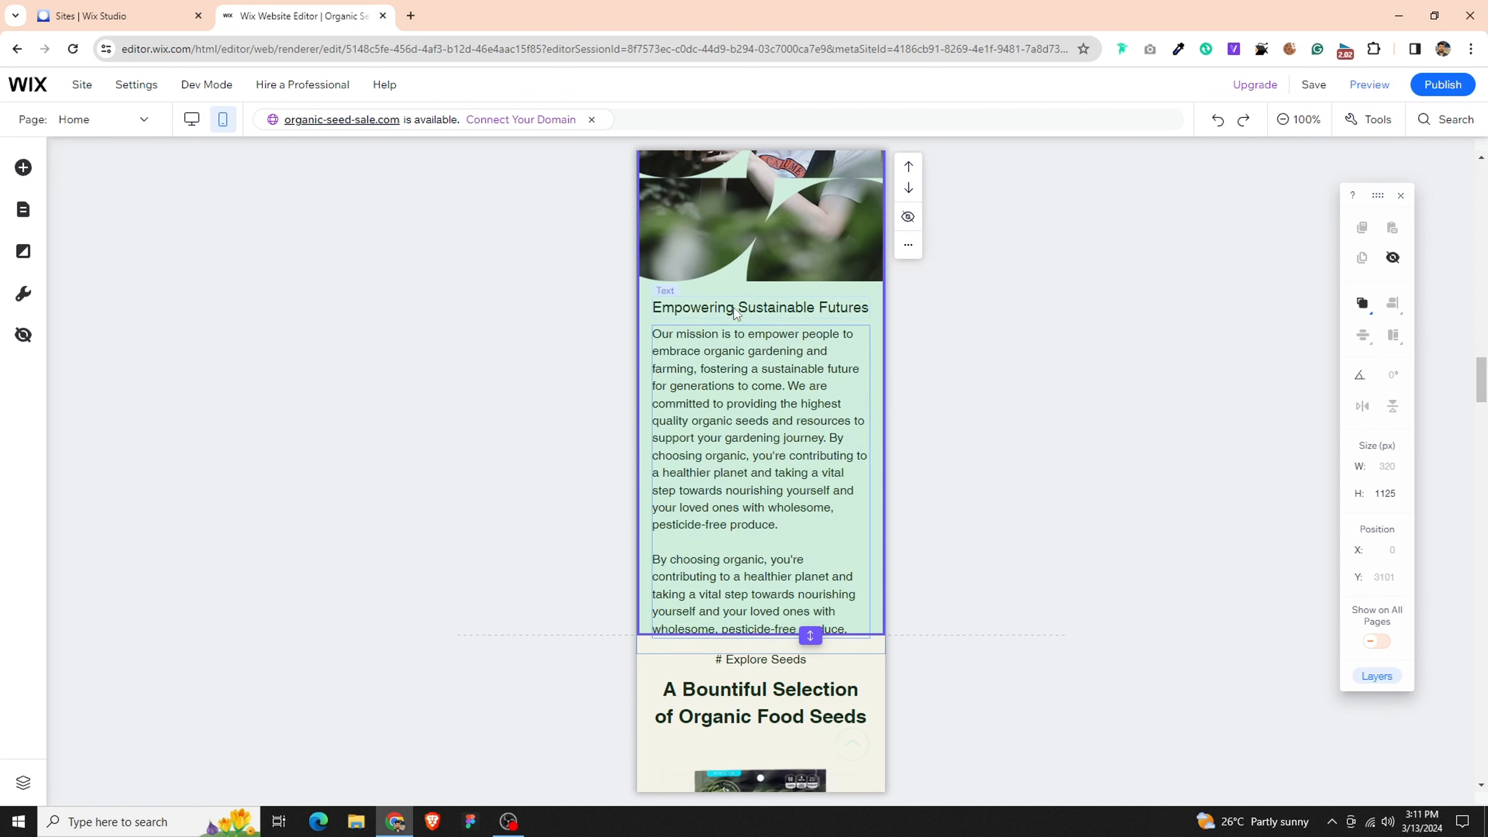
pyautogui.click(736, 309)
pyautogui.click(725, 354)
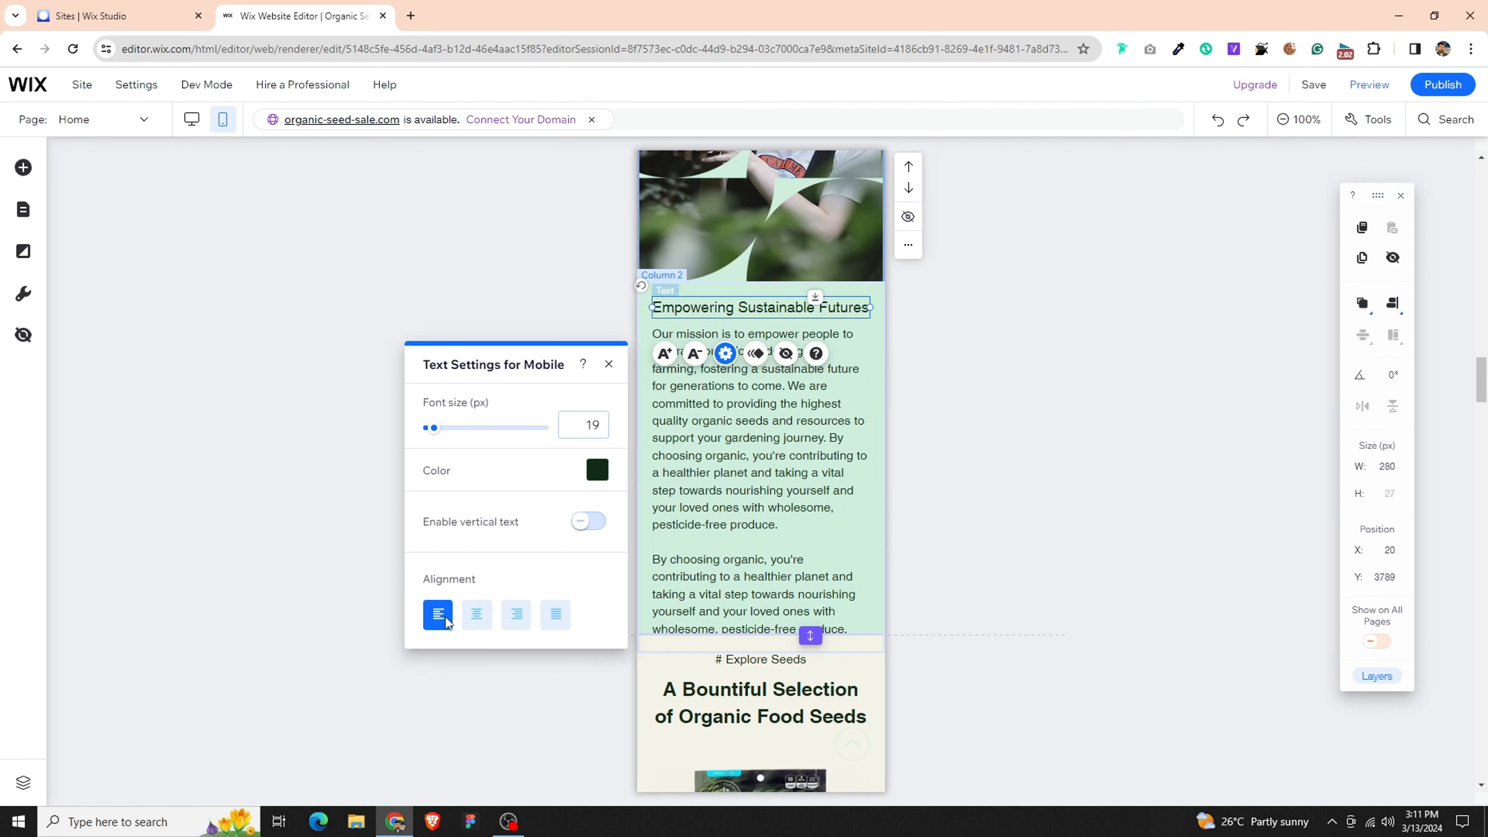
pyautogui.click(477, 615)
# - Center-align the mission paragraph under the "Empowering Sustainable Futures" heading
pyautogui.click(768, 460)
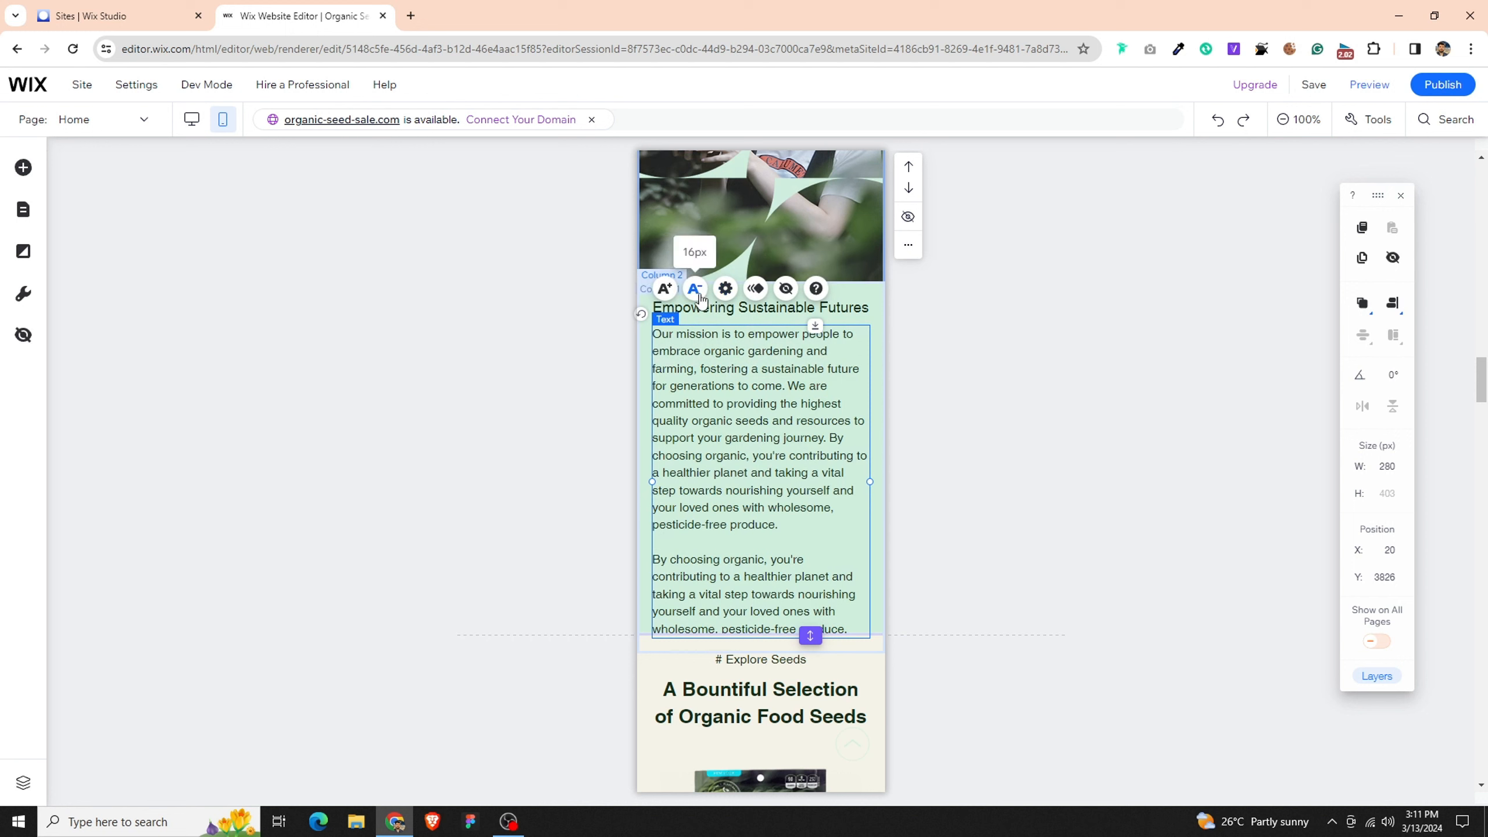
pyautogui.click(725, 288)
pyautogui.click(476, 549)
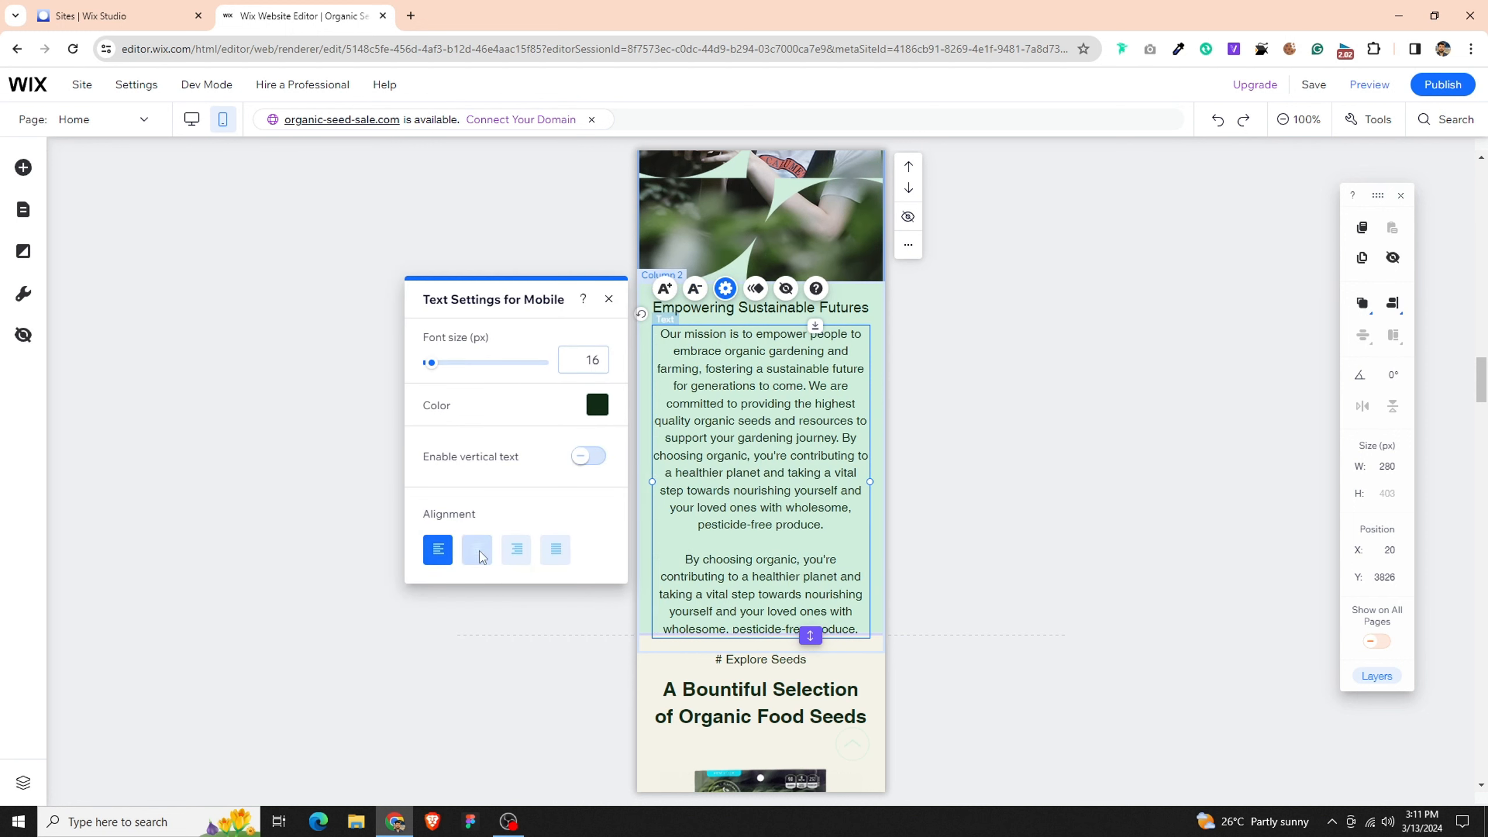
# - Extend the Our Mission section's lower edge to a height of 1173 px so it encloses the whole text column
pyautogui.click(878, 594)
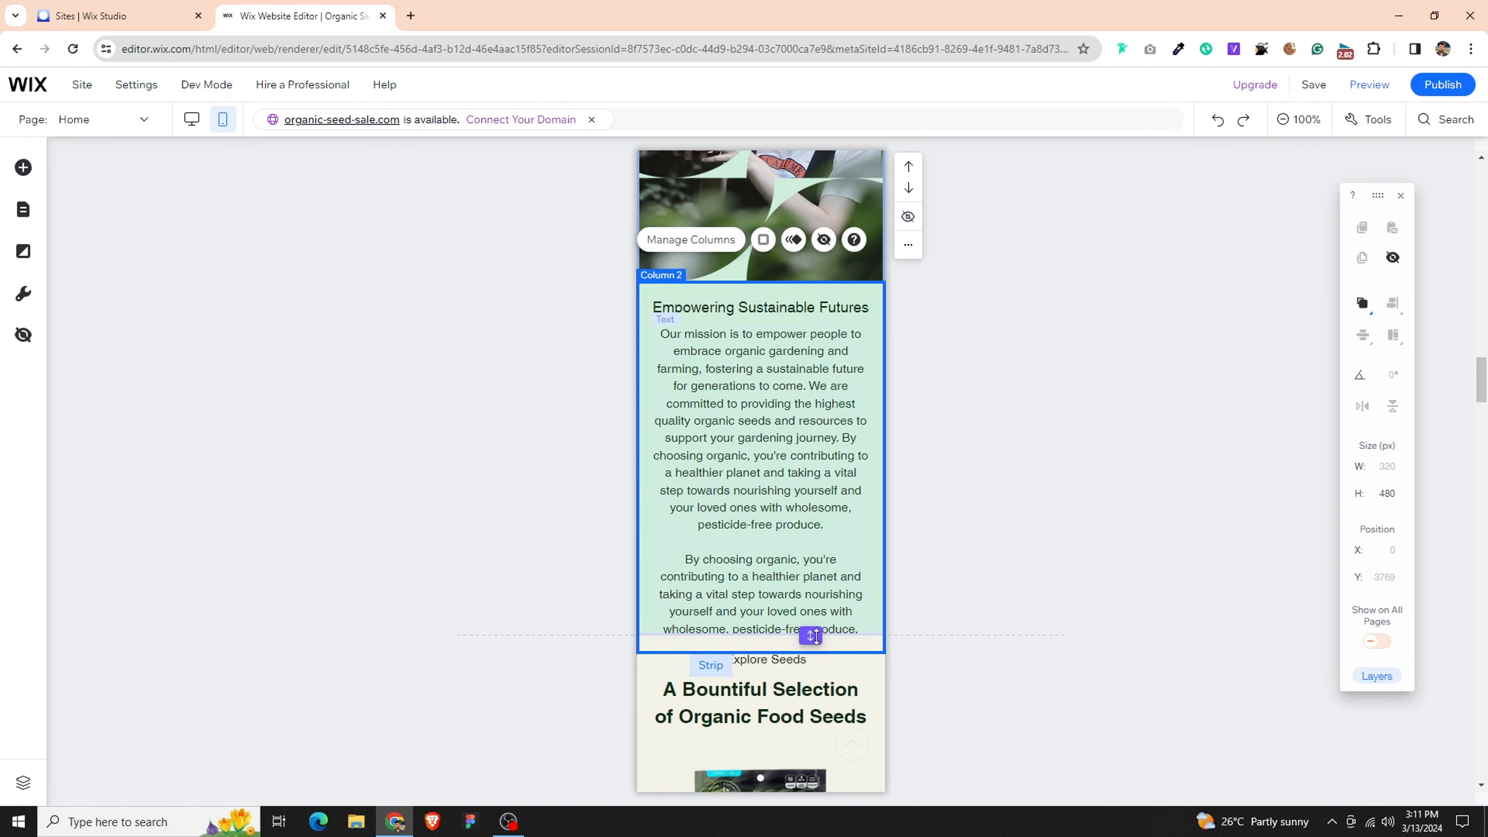
pyautogui.moveTo(810, 639); pyautogui.dragTo(806, 673)
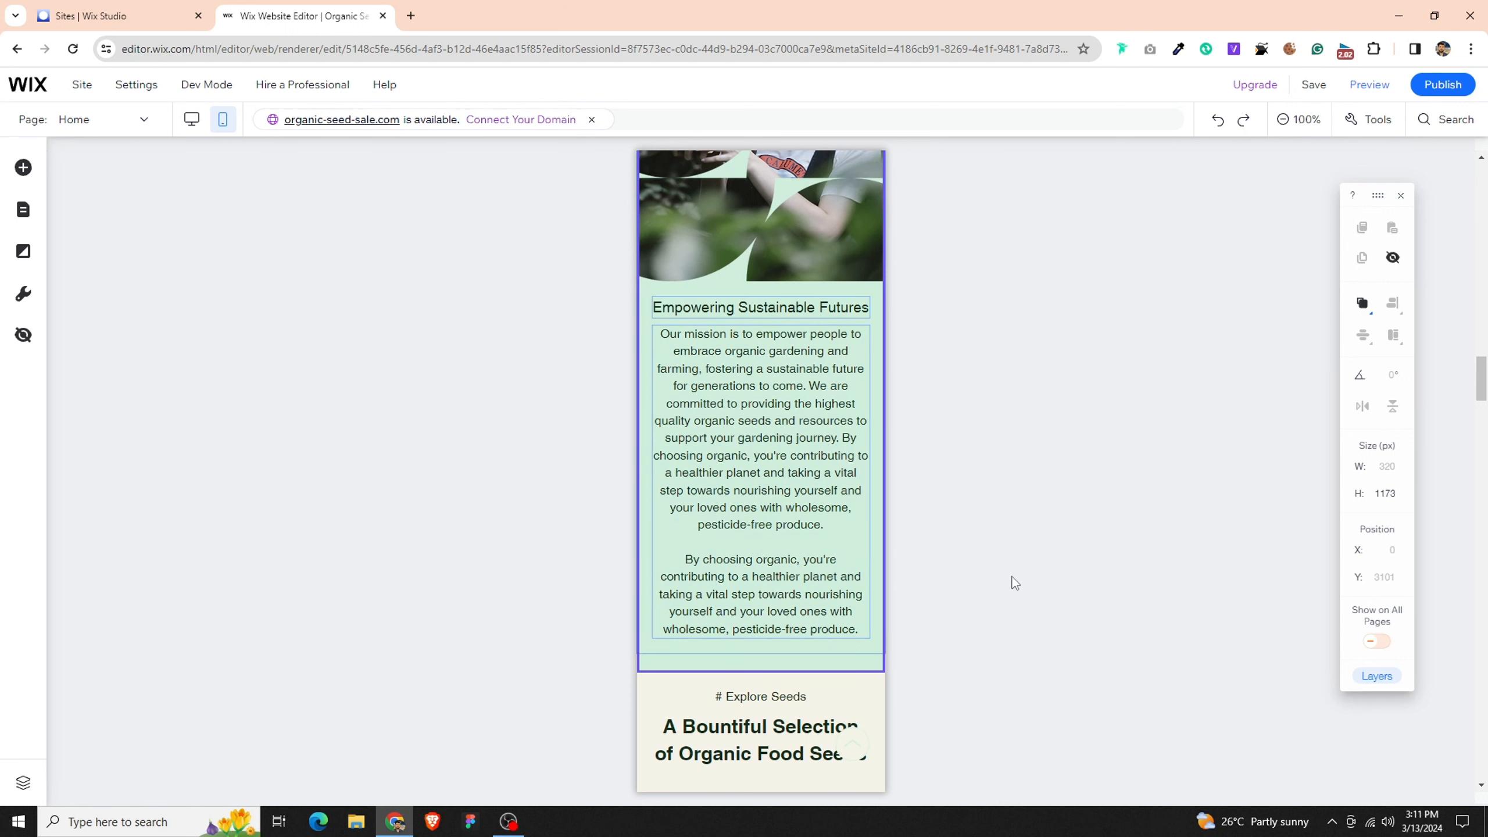
pyautogui.scroll(-5, 791, 503)
pyautogui.scroll(-4, 774, 529)
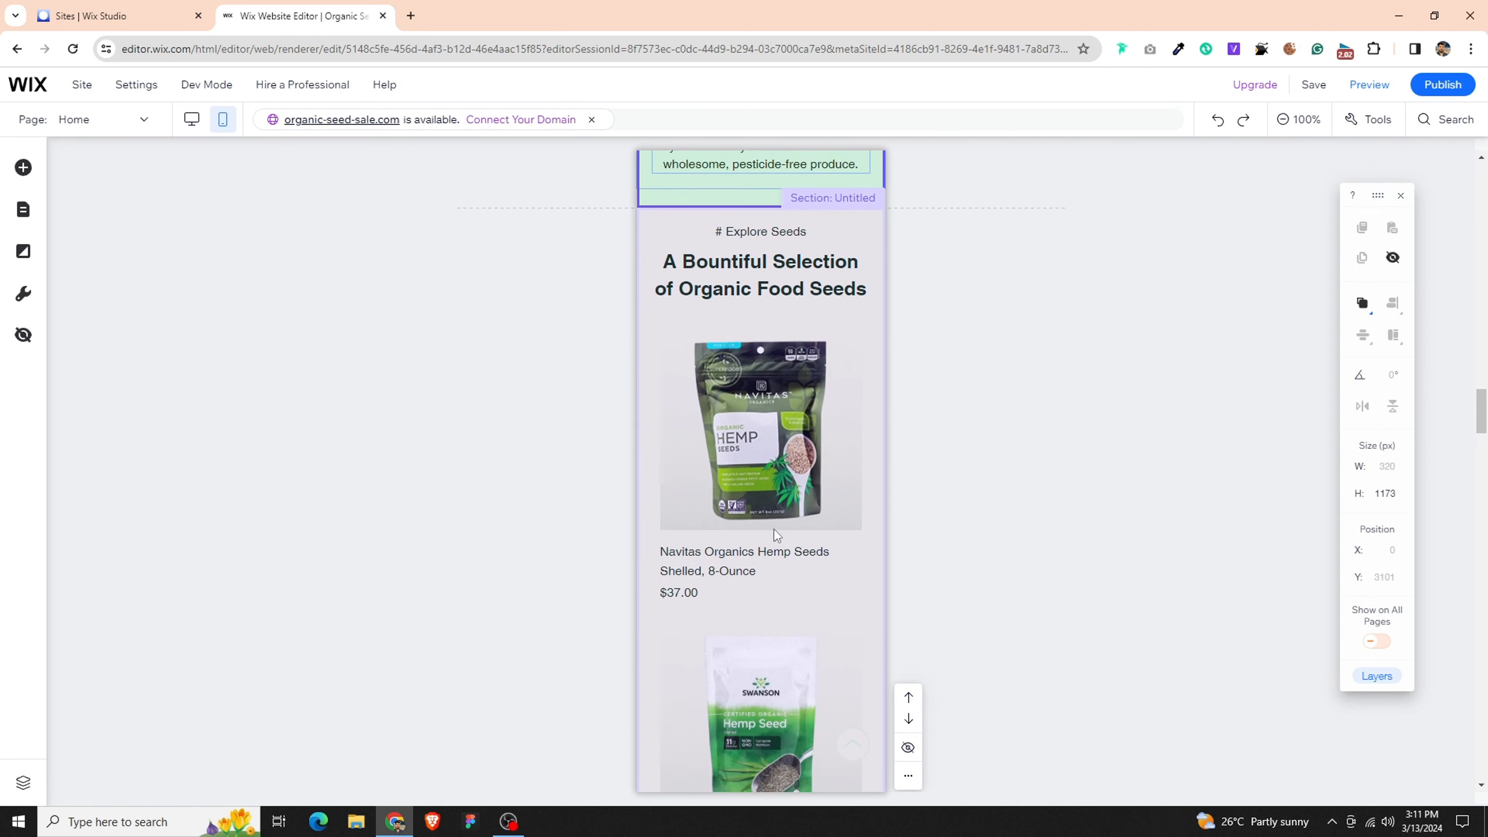
# - Open the layout settings of the product grid gallery in the Explore Seeds section
pyautogui.click(724, 427)
pyautogui.click(726, 445)
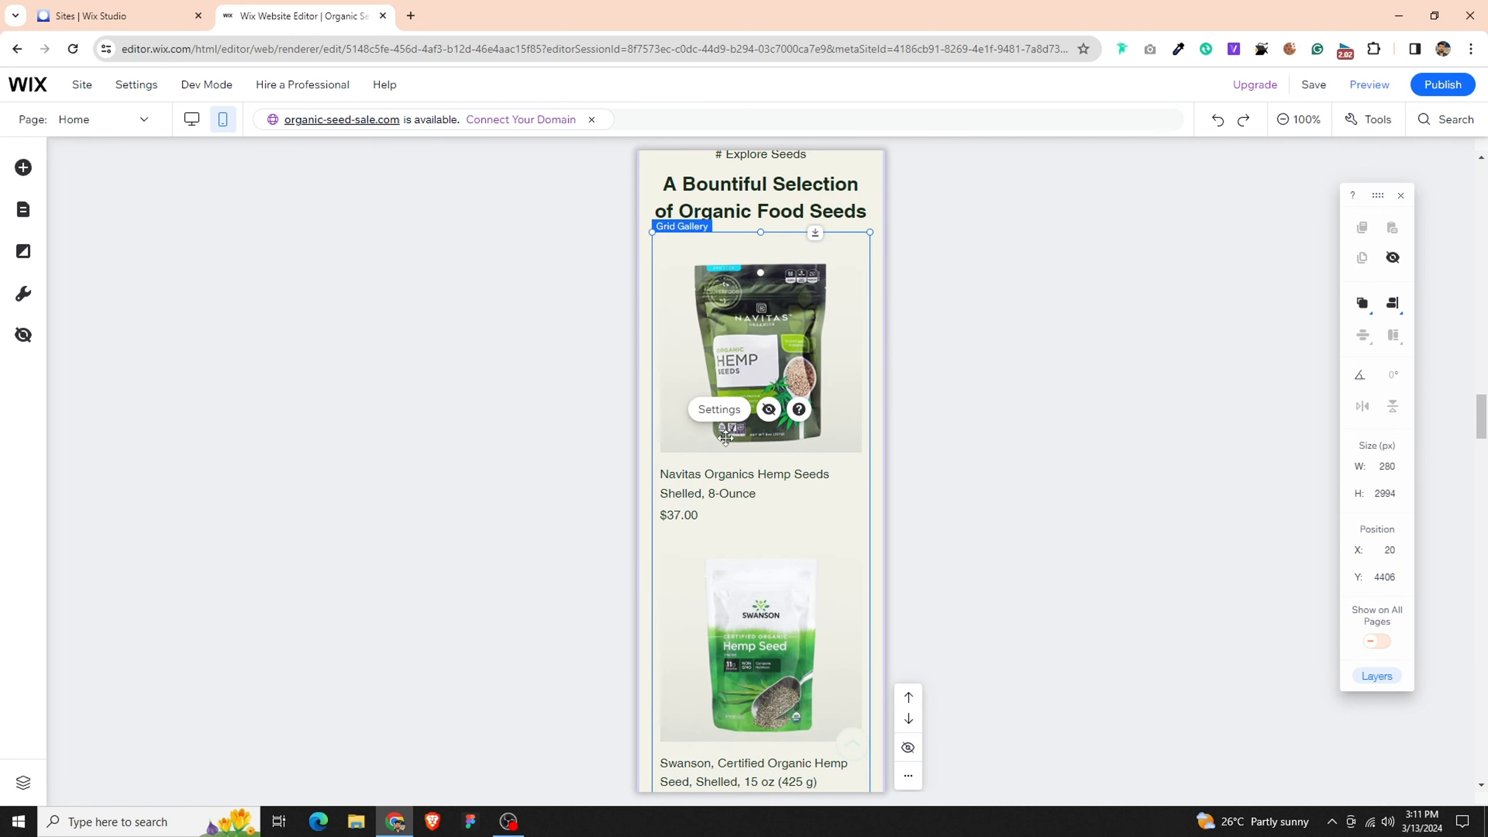
pyautogui.click(719, 410)
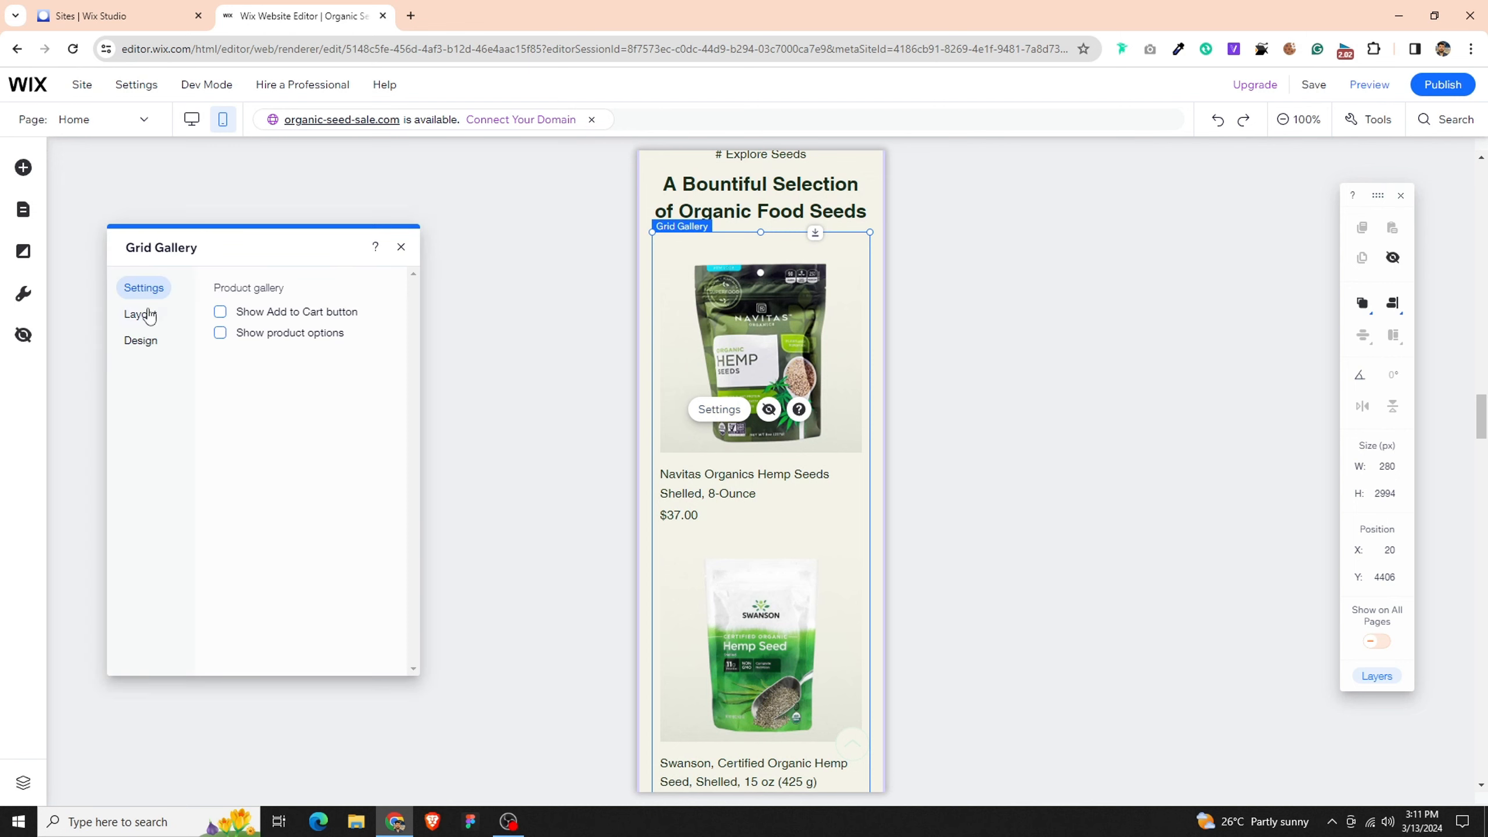
pyautogui.click(150, 316)
# - Try the two-column layout and side-by-side image placement for the product gallery, returning to one column with images above the info
pyautogui.click(299, 342)
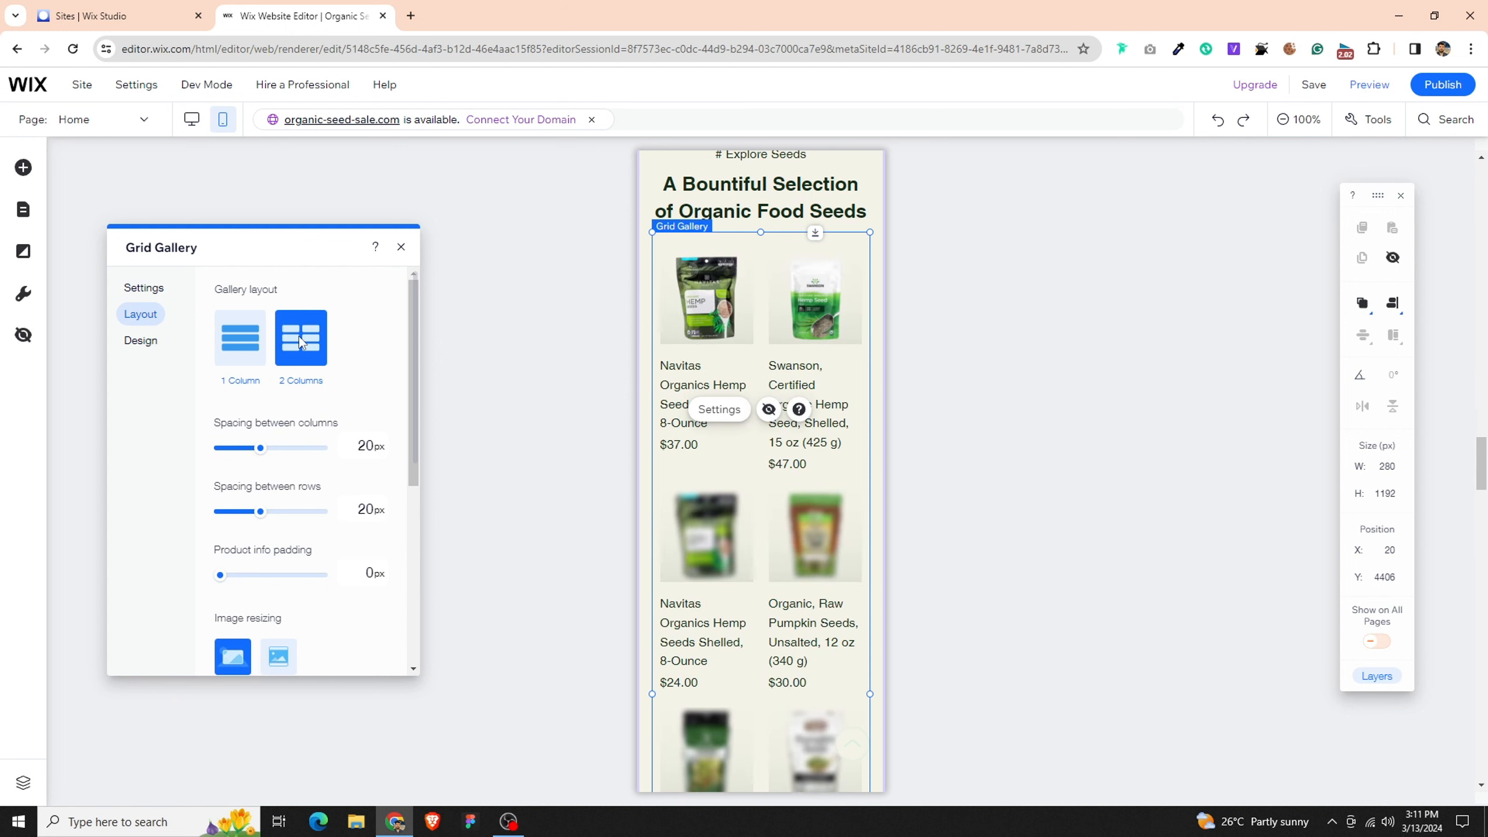
pyautogui.click(240, 339)
pyautogui.click(298, 551)
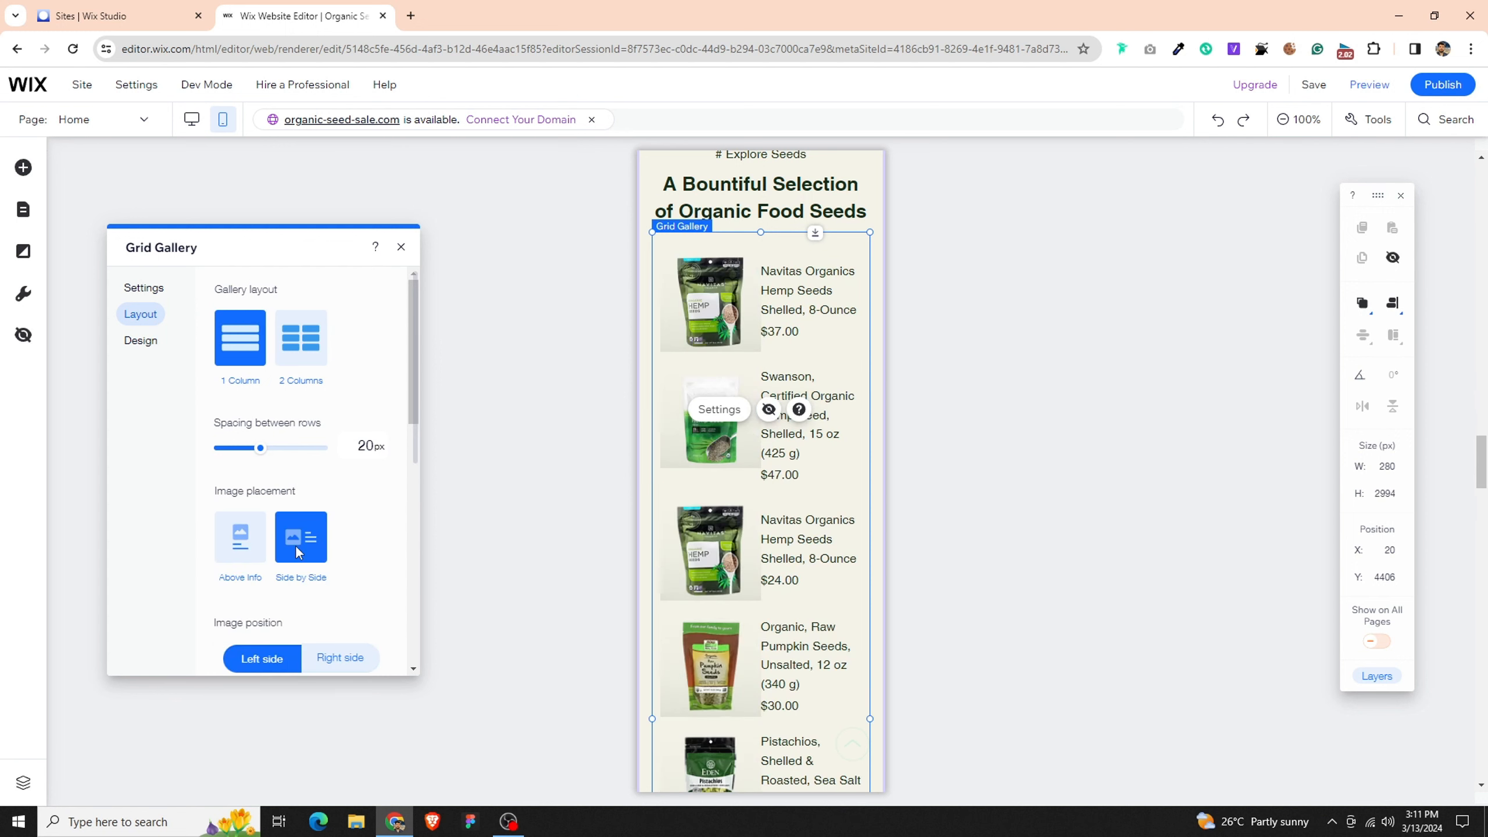
pyautogui.click(240, 536)
# - Set the product gallery's image resizing to Fit and its image ratio to 4:3
pyautogui.scroll(-3, 252, 557)
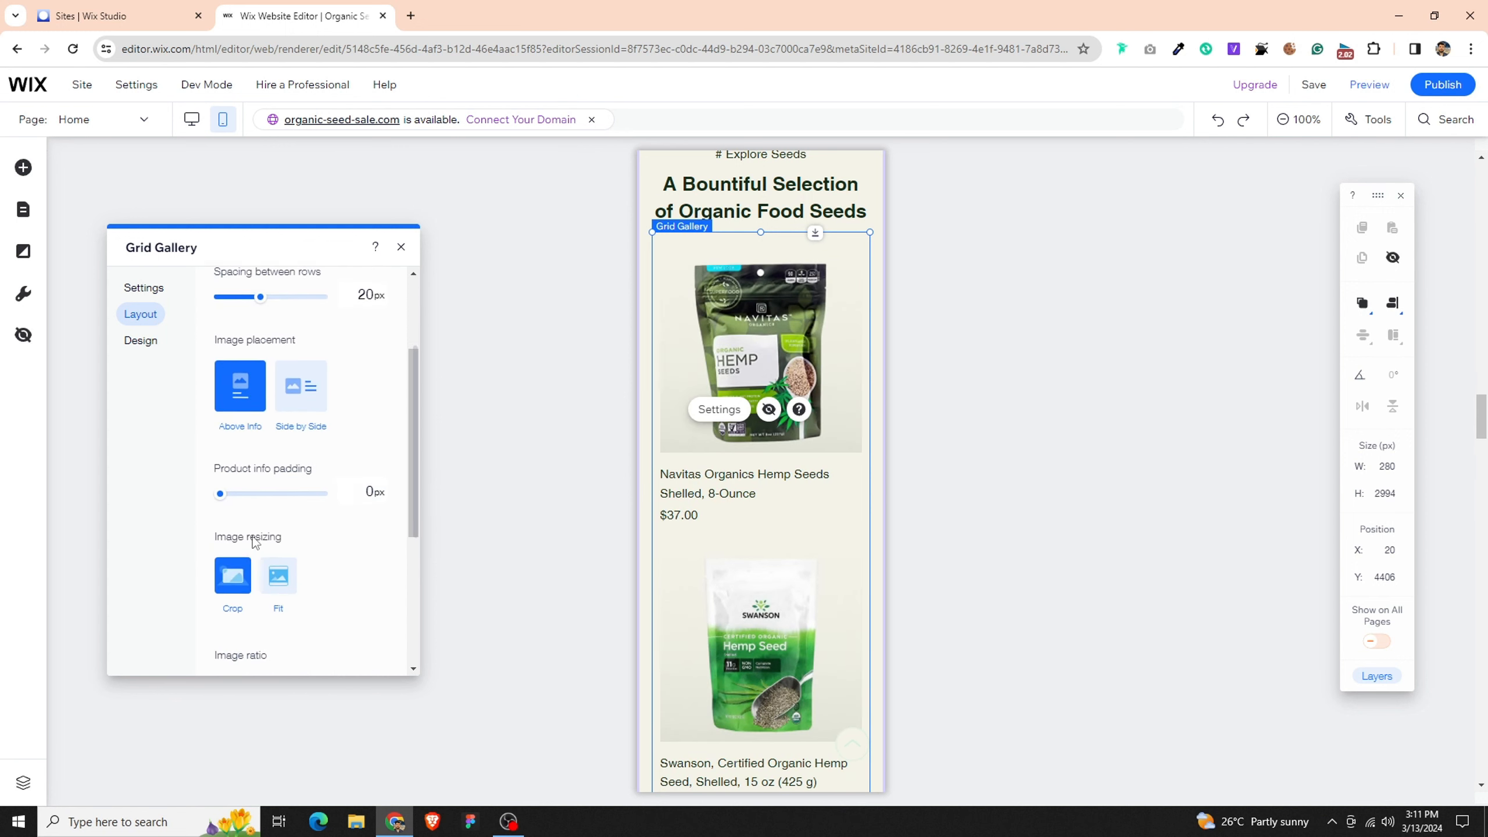
pyautogui.click(275, 574)
pyautogui.scroll(-3, 243, 618)
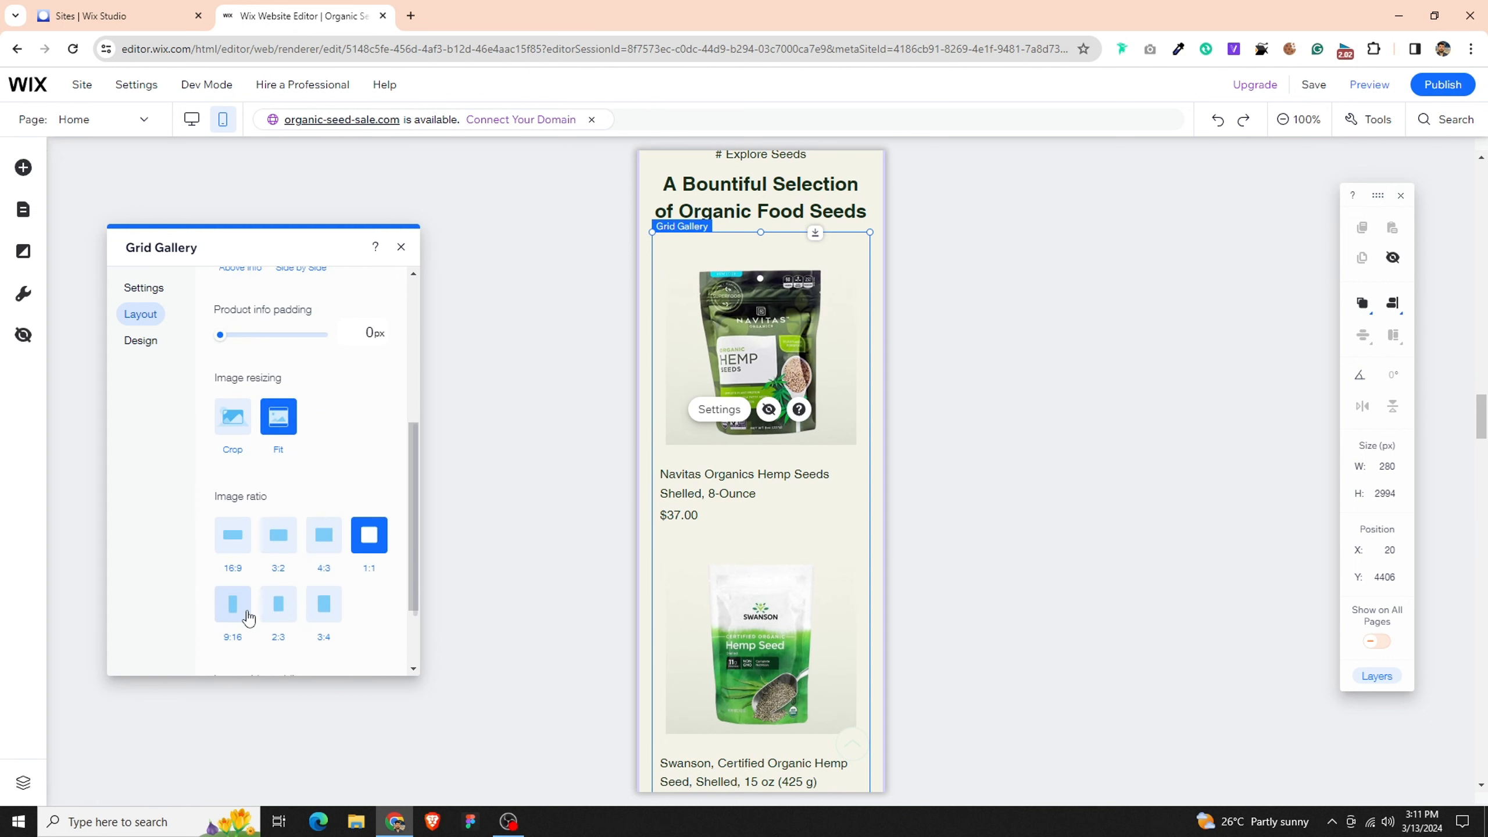
pyautogui.click(323, 535)
pyautogui.scroll(-2, 278, 577)
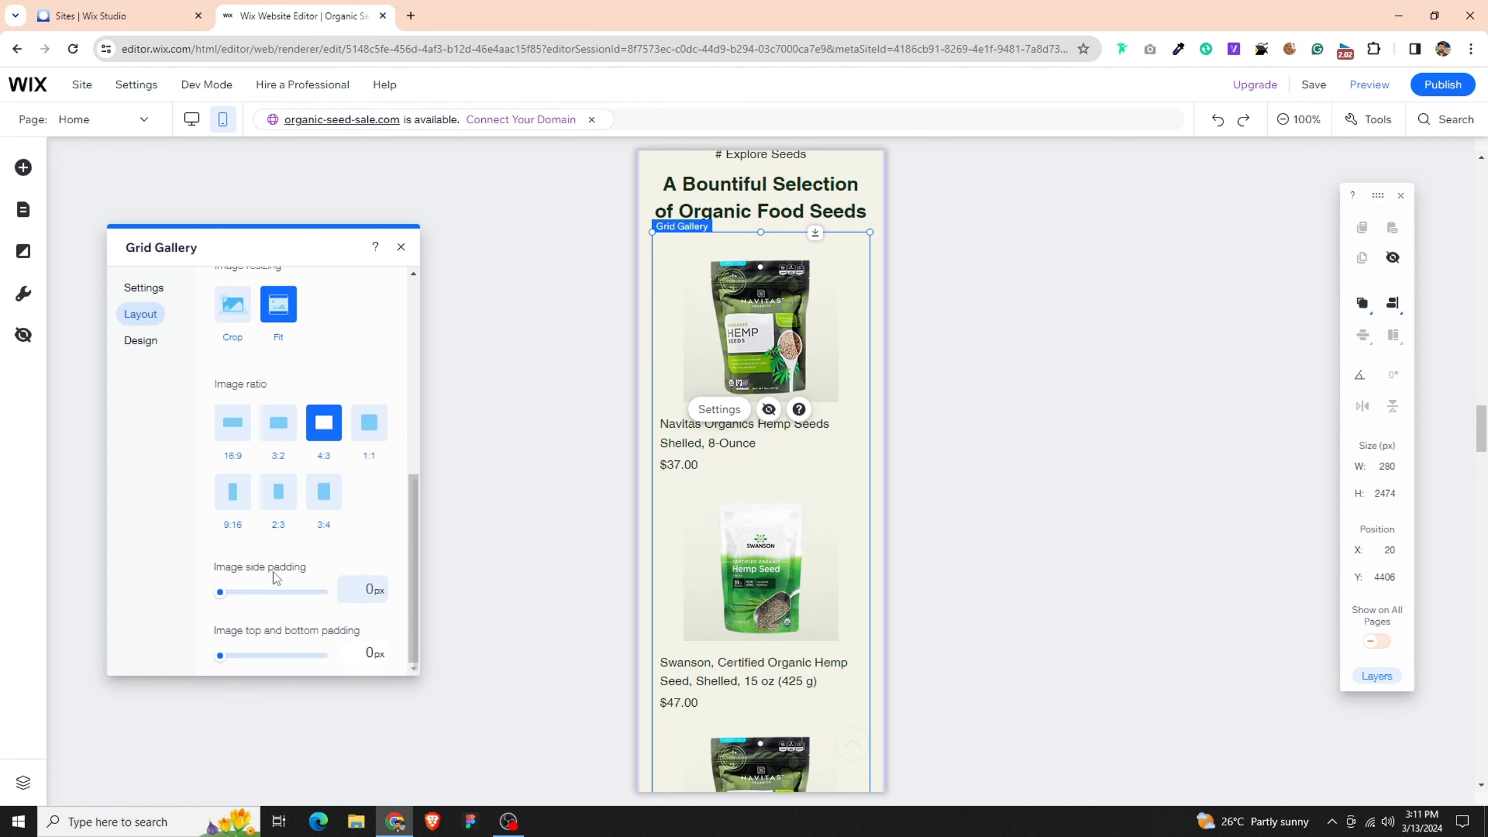
# - Try showing the Add to Cart button and quantity on the gallery products, turning both off again
pyautogui.click(149, 340)
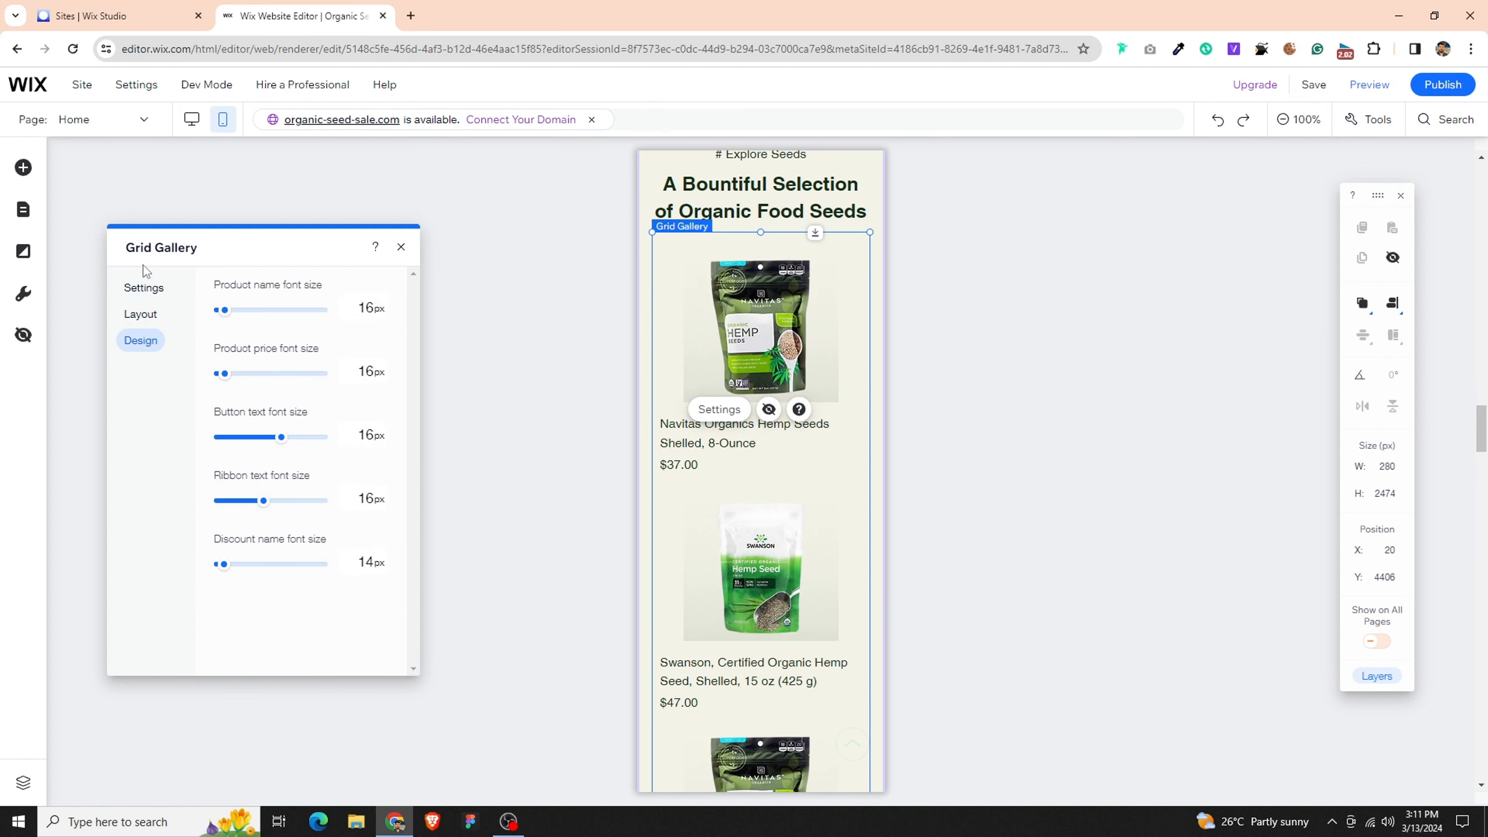
pyautogui.click(148, 290)
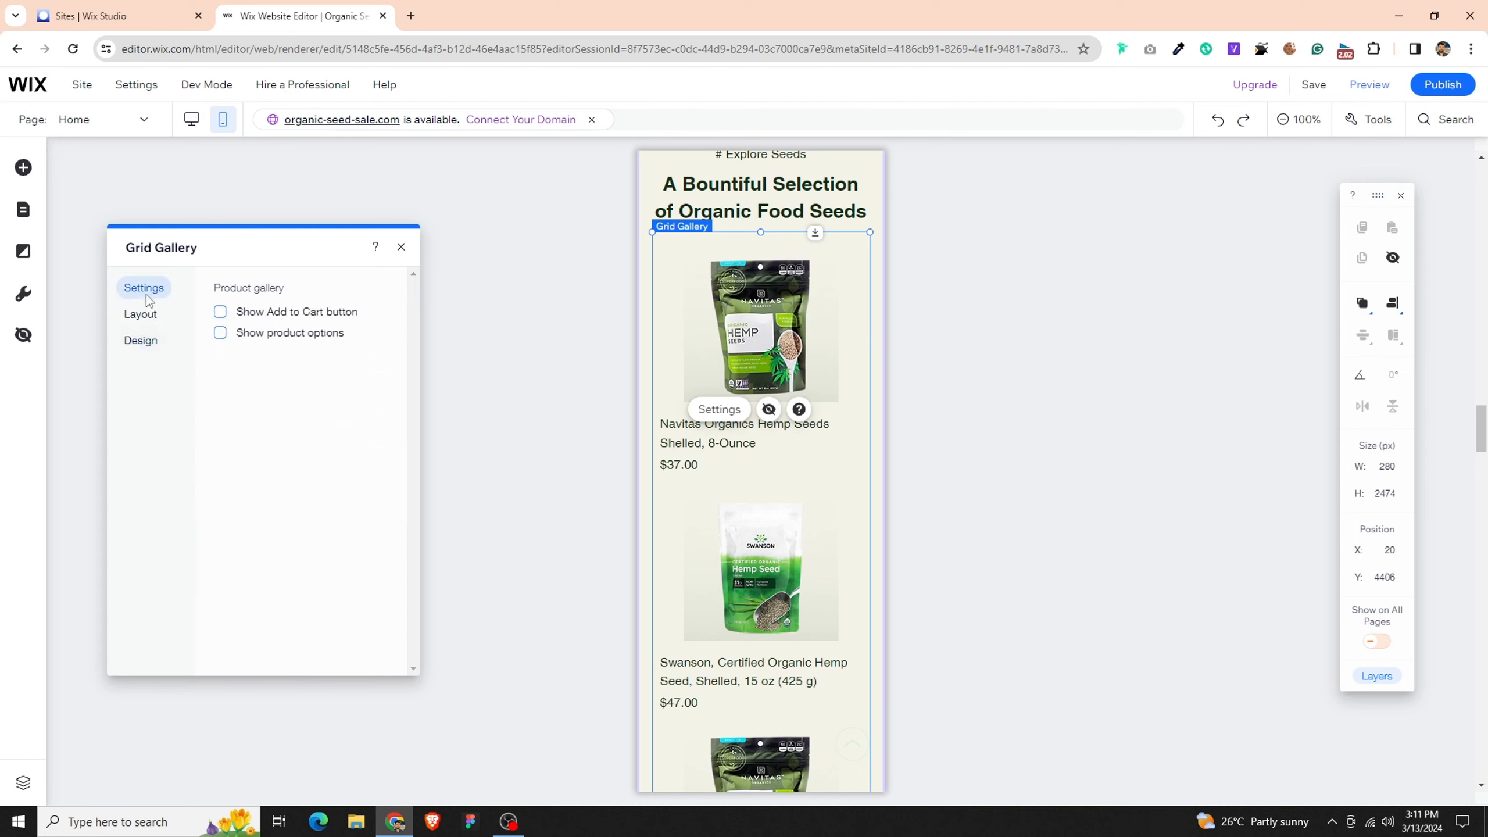
pyautogui.click(287, 315)
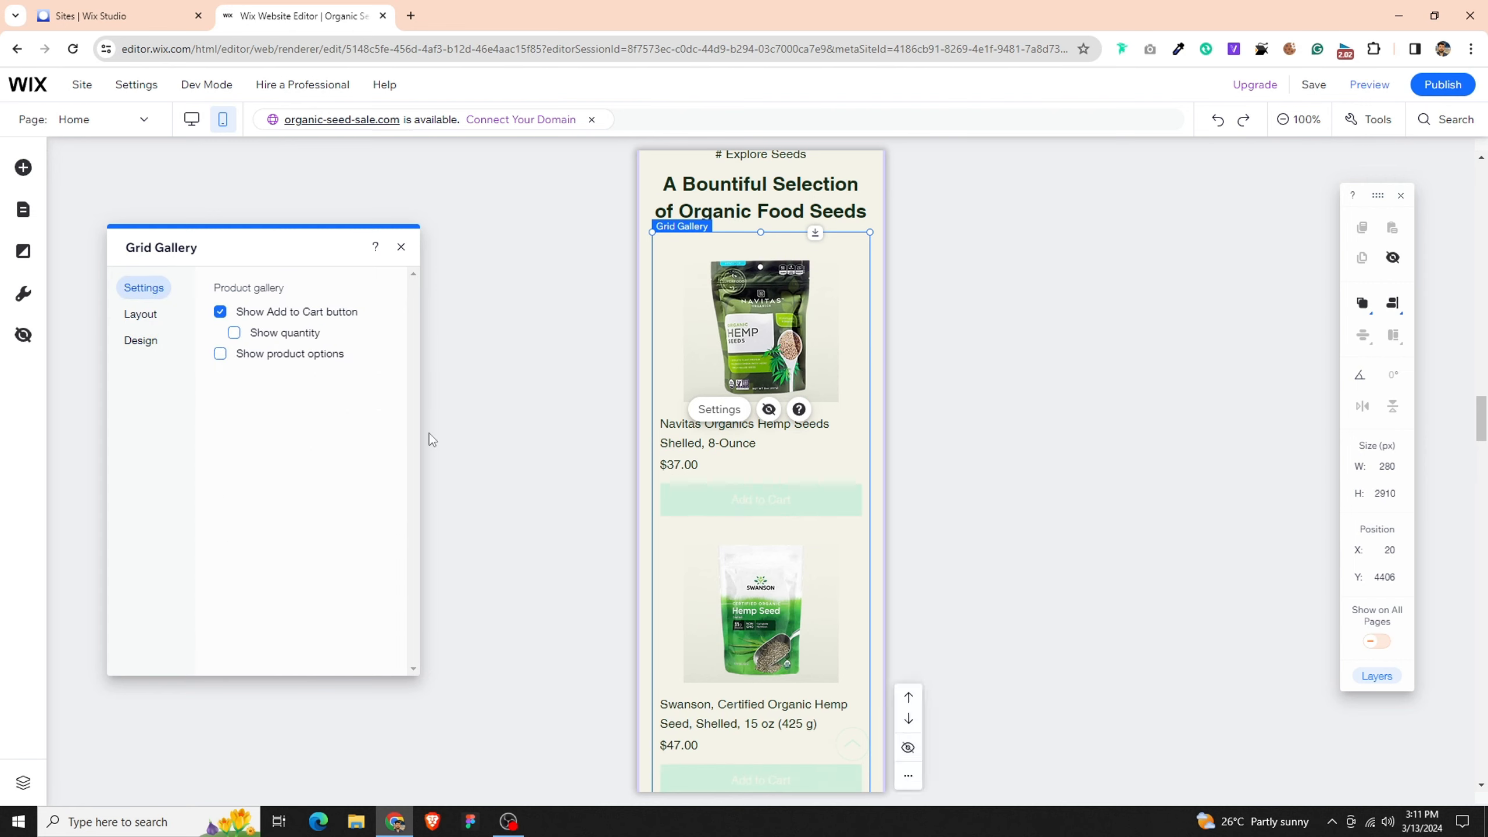
pyautogui.click(278, 345)
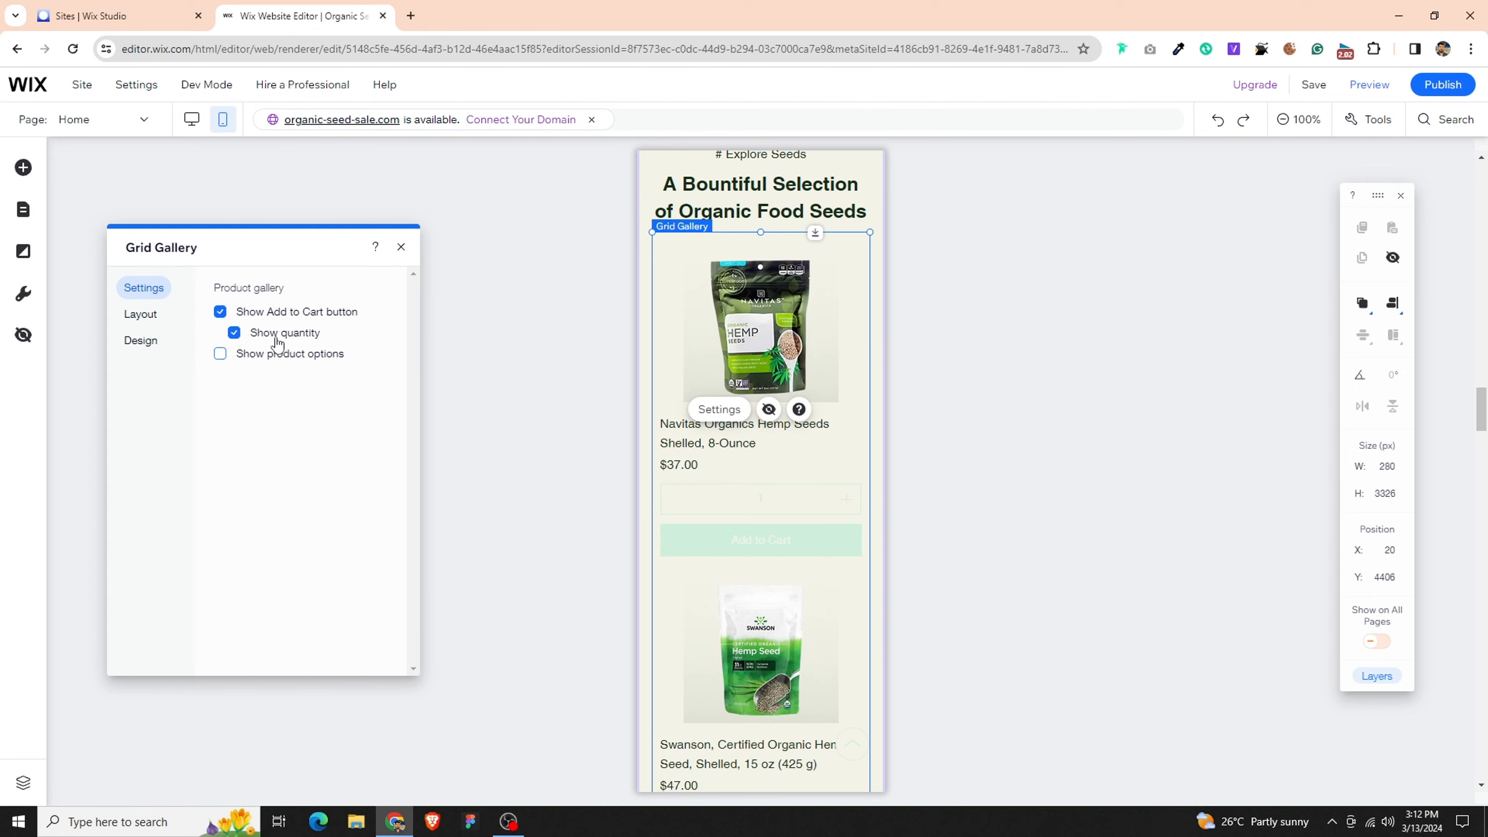
pyautogui.click(276, 336)
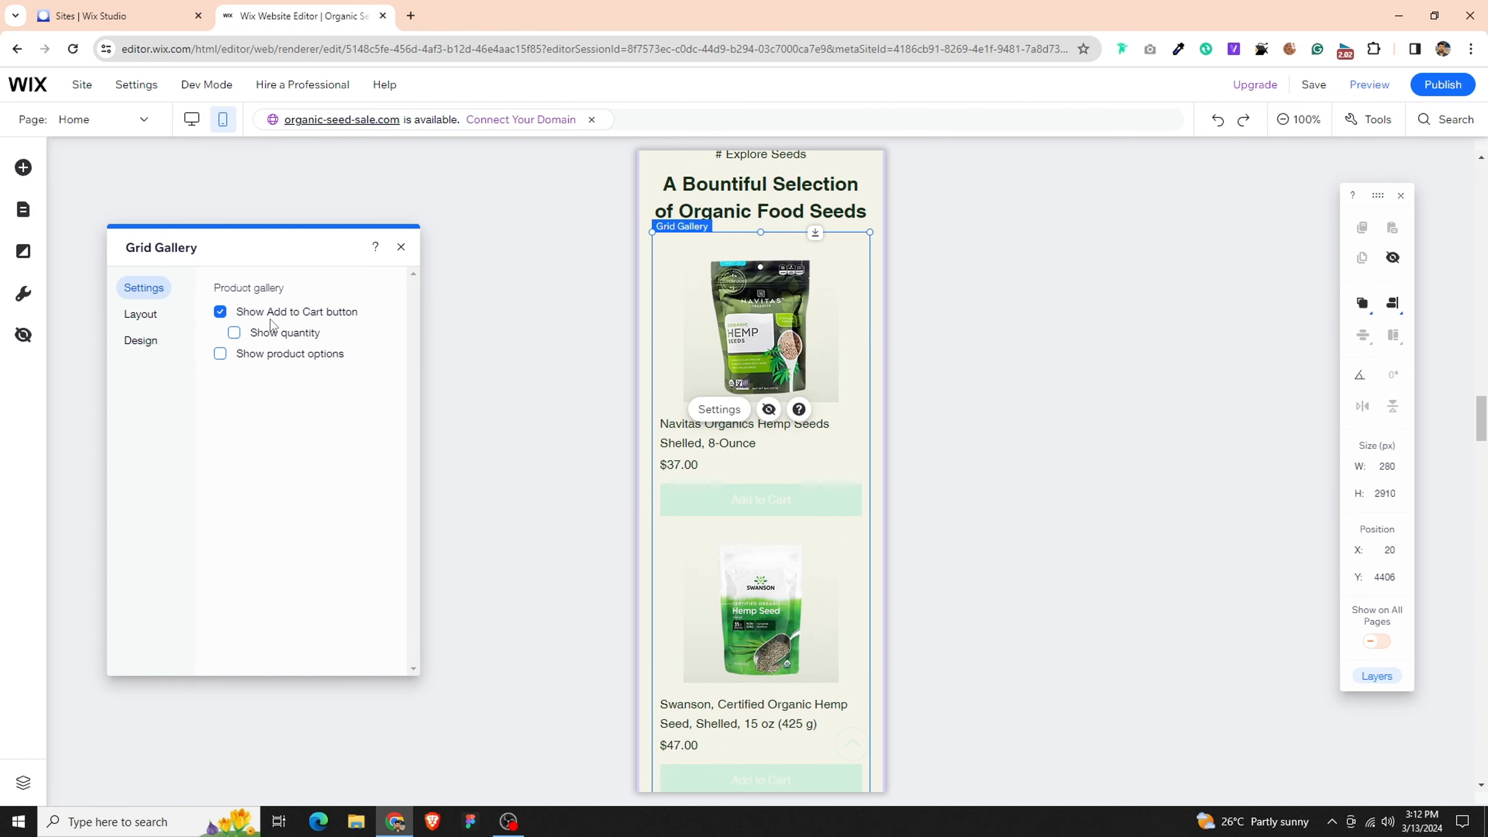
pyautogui.click(151, 346)
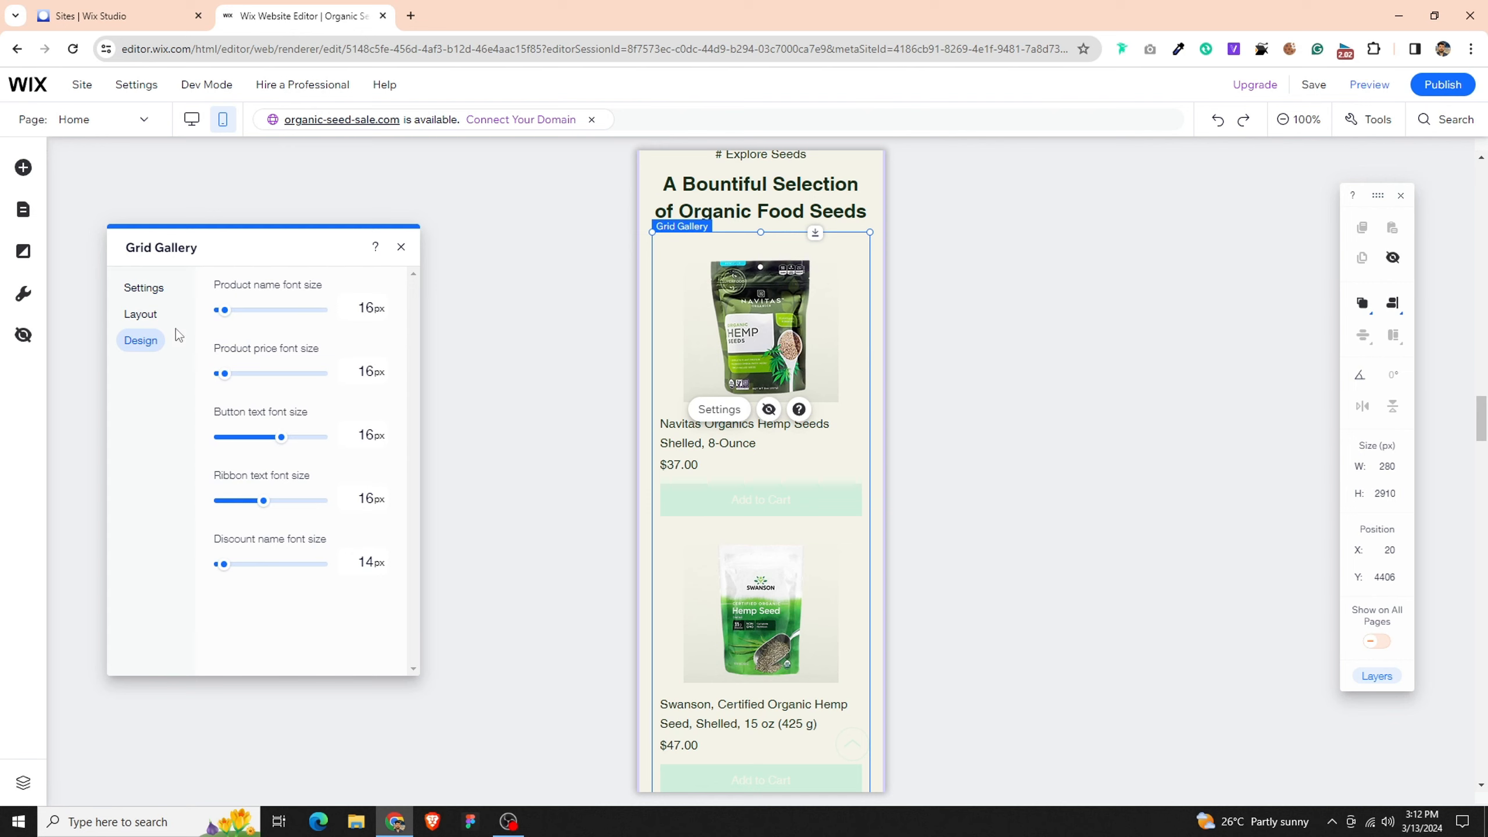
pyautogui.click(150, 314)
pyautogui.scroll(-6, 299, 460)
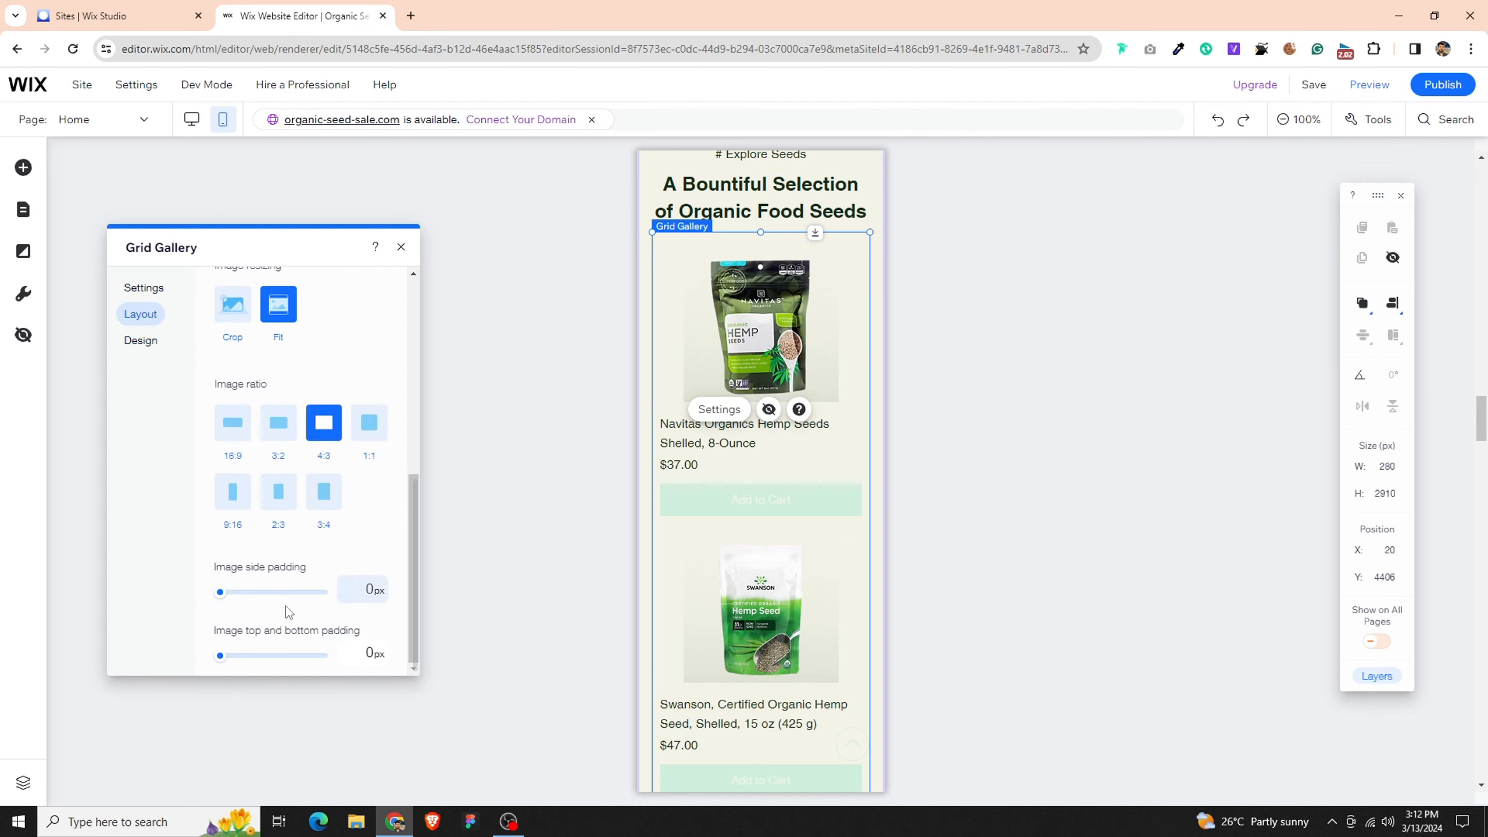
pyautogui.click(133, 290)
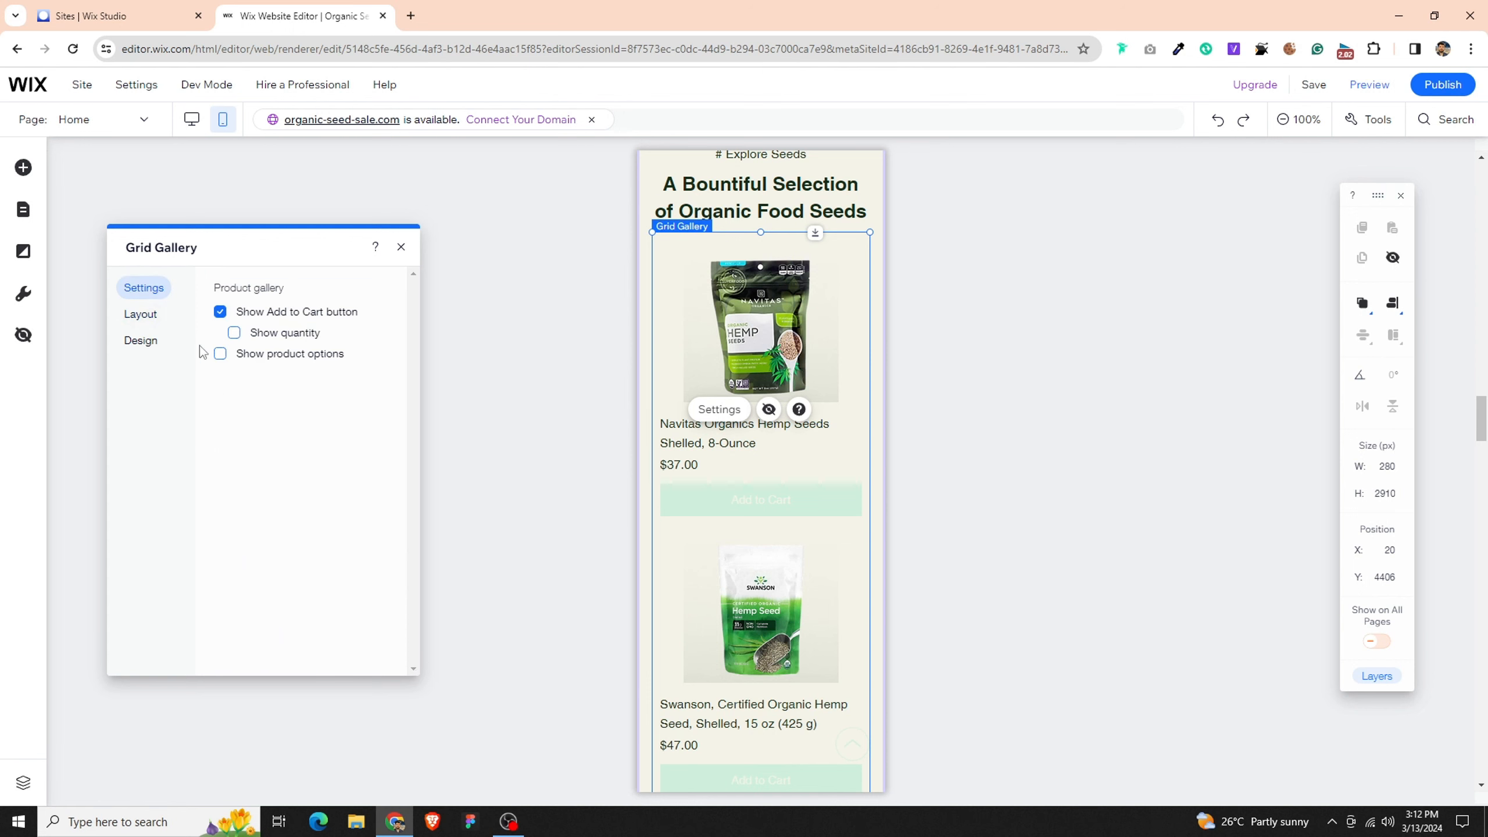
pyautogui.click(227, 320)
# - Lower the "GET YOUR SEEDS NOW" button beneath the product gallery to Y 6919
pyautogui.scroll(-10, 743, 516)
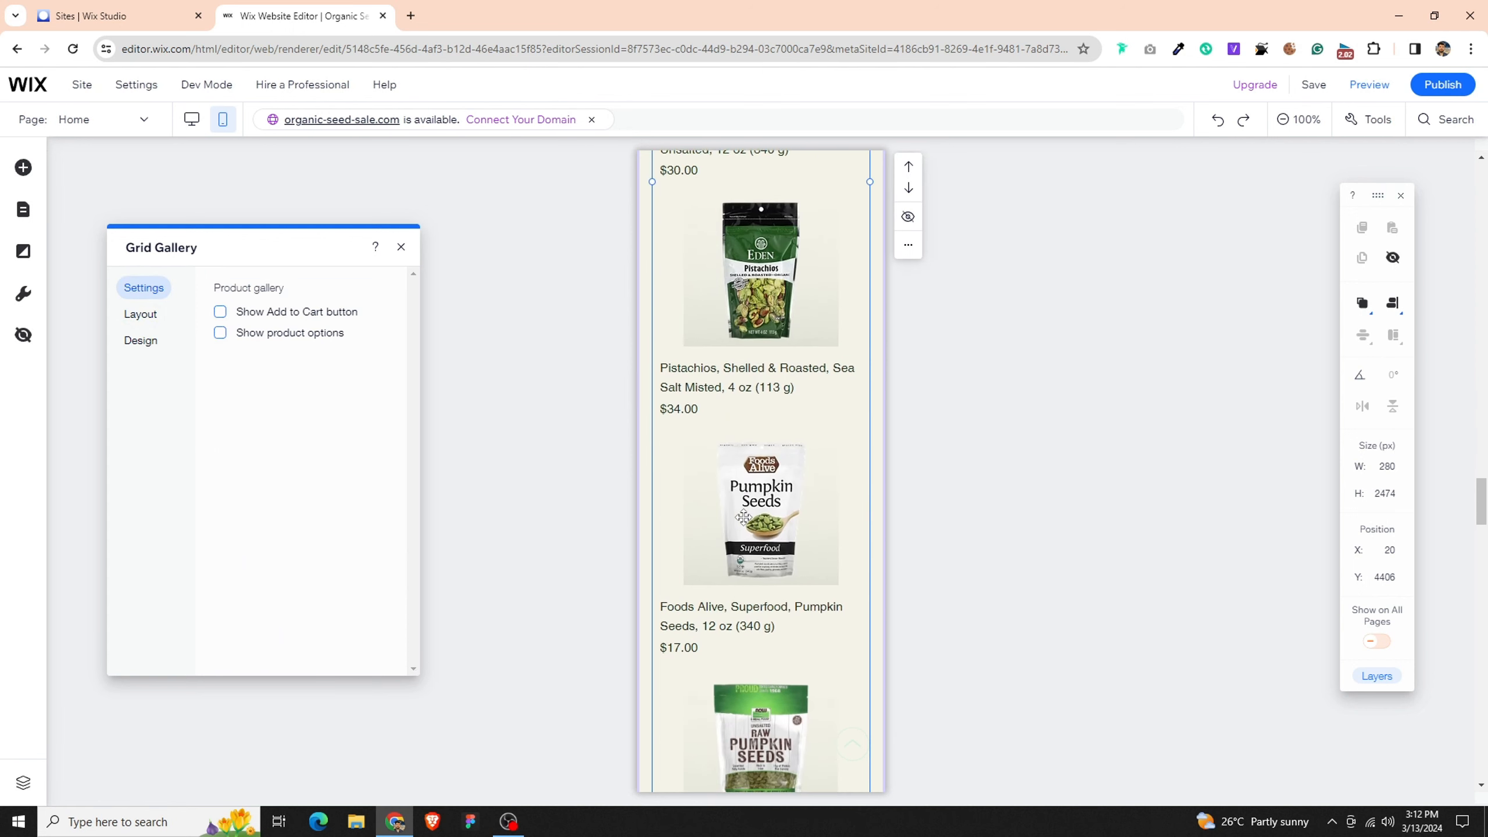
pyautogui.scroll(-10, 704, 591)
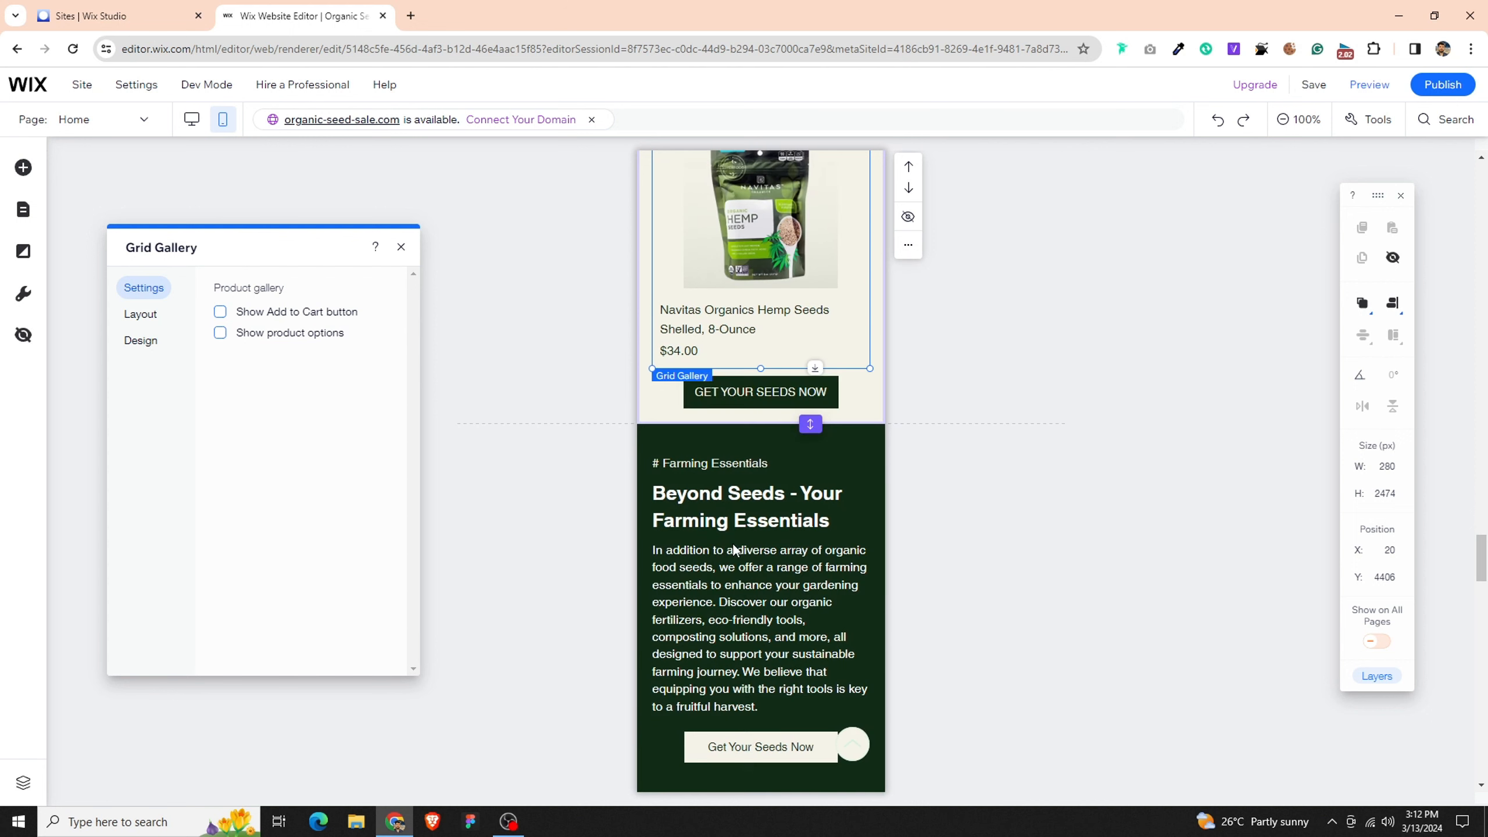
pyautogui.click(821, 391)
pyautogui.moveTo(801, 378); pyautogui.dragTo(800, 400)
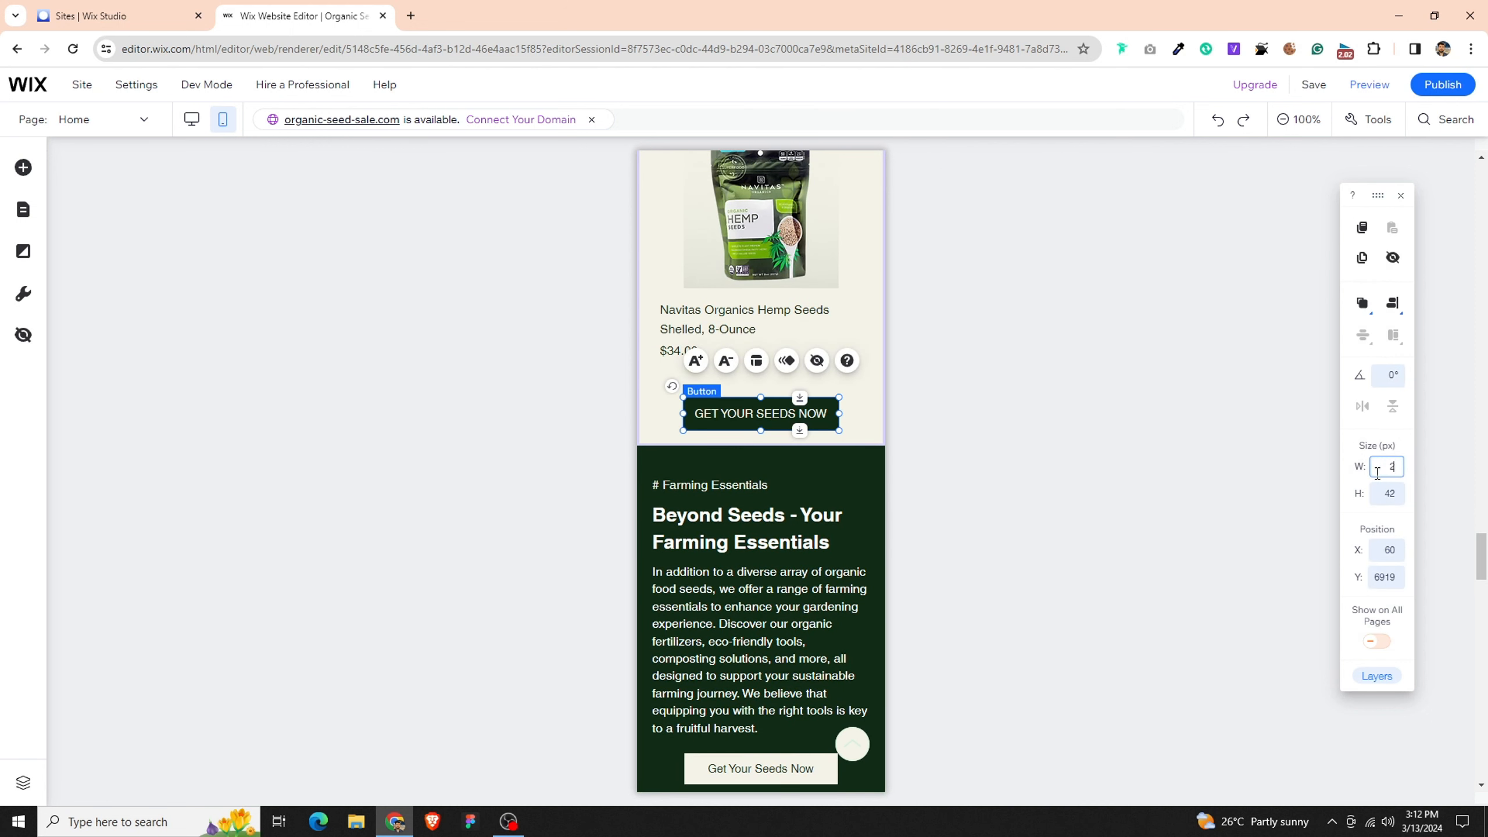
# - Resize the "GET YOUR SEEDS NOW" button below the gallery to 240 × 44 px and center it horizontally
pyautogui.press('Return')
pyautogui.click(1388, 304)
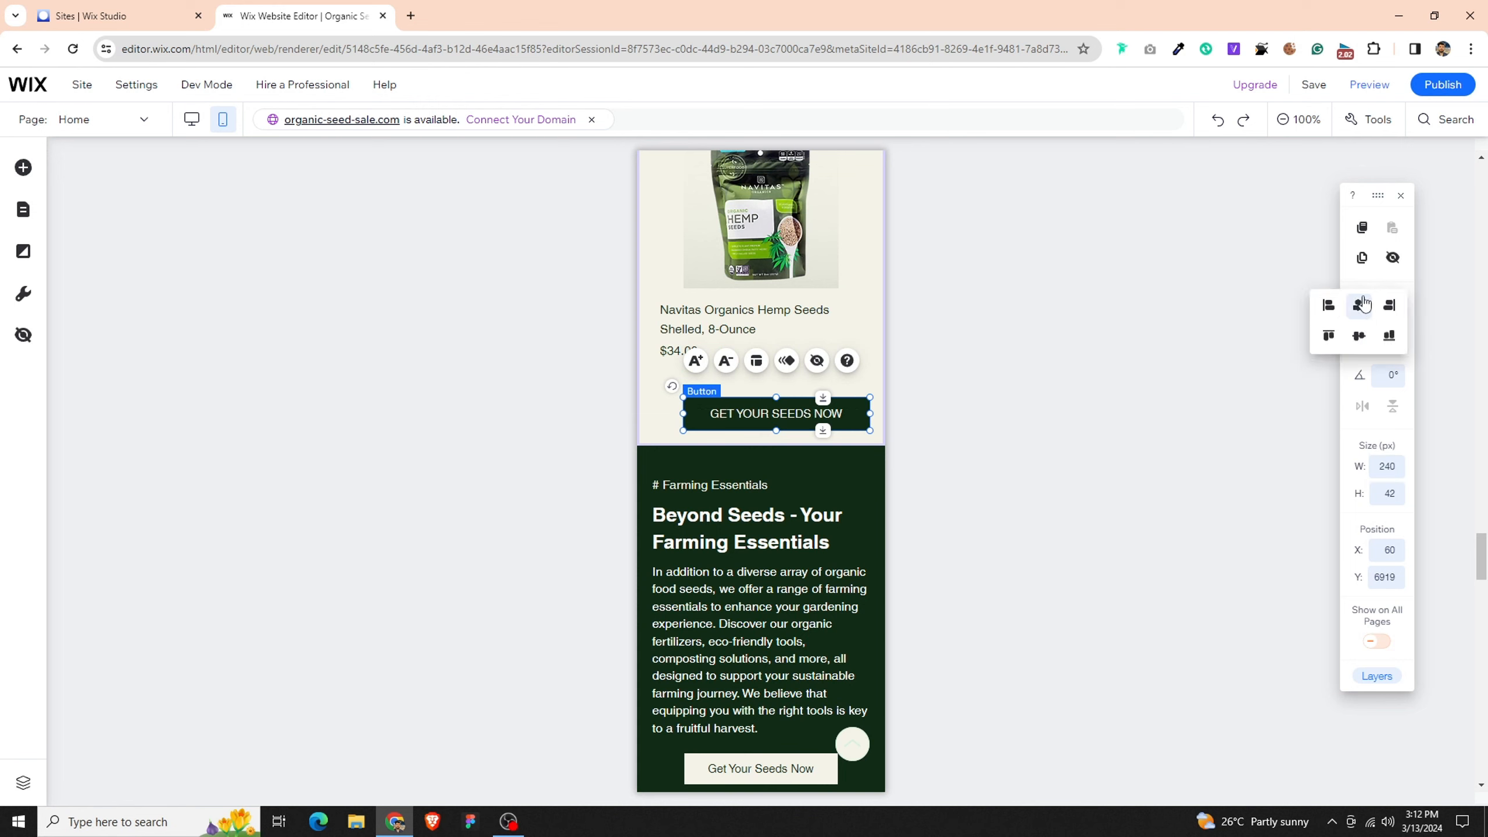
pyautogui.click(1360, 307)
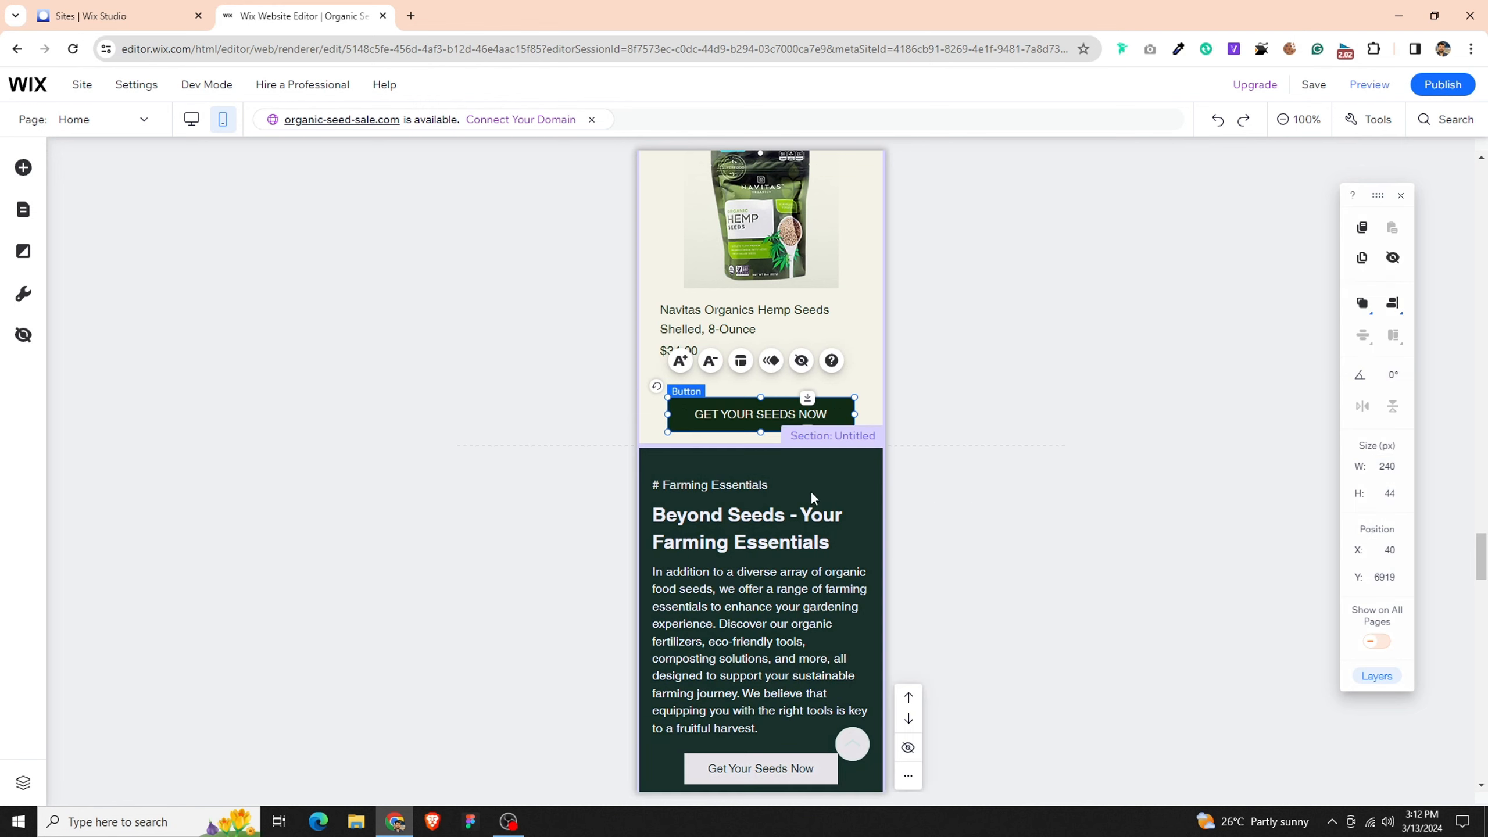
# - Center-align the "# Farming Essentials" label text in the dark green section
pyautogui.click(841, 475)
pyautogui.scroll(-3, 842, 475)
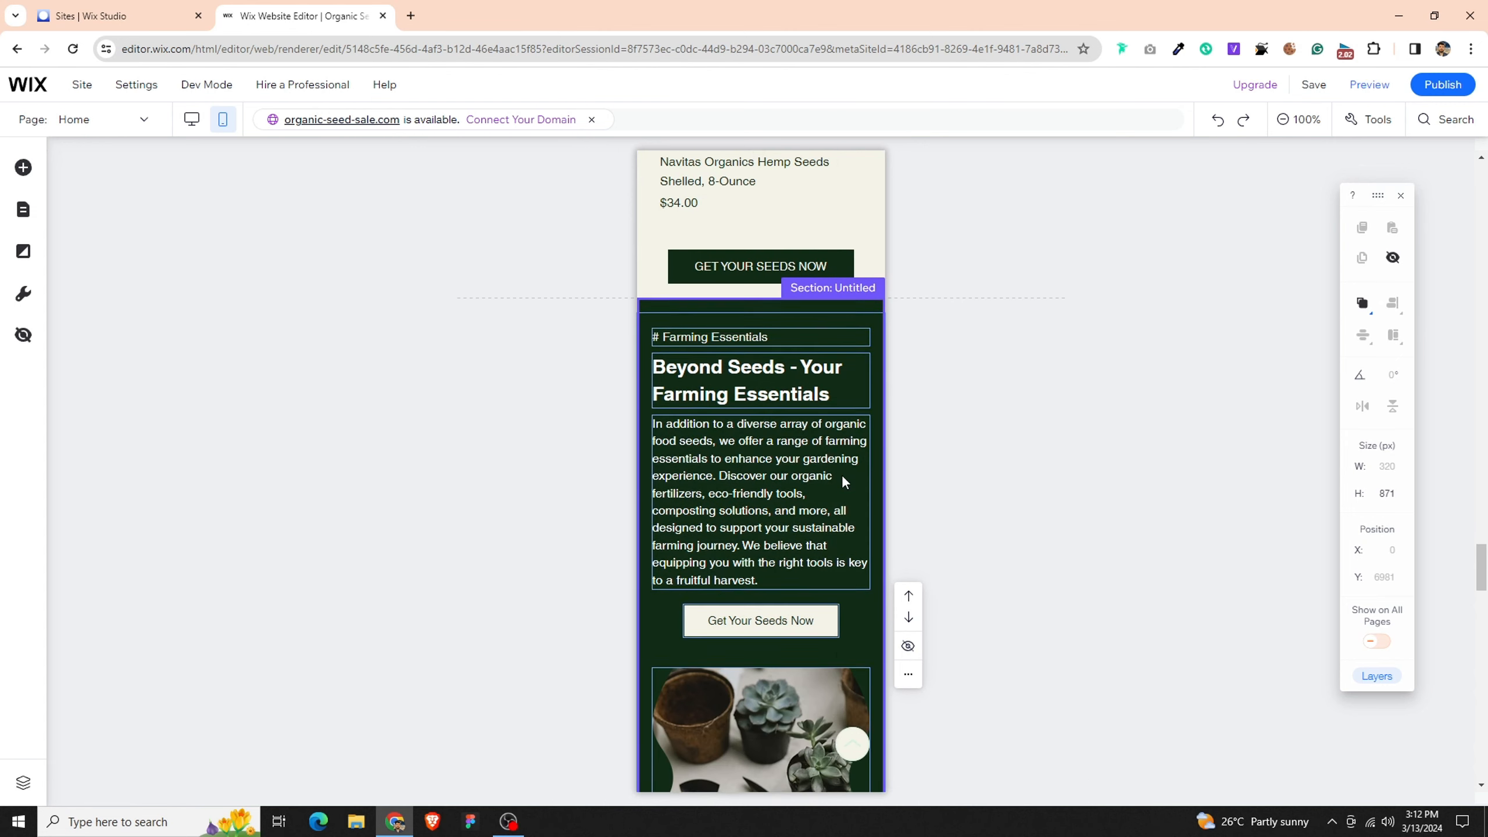
pyautogui.click(853, 619)
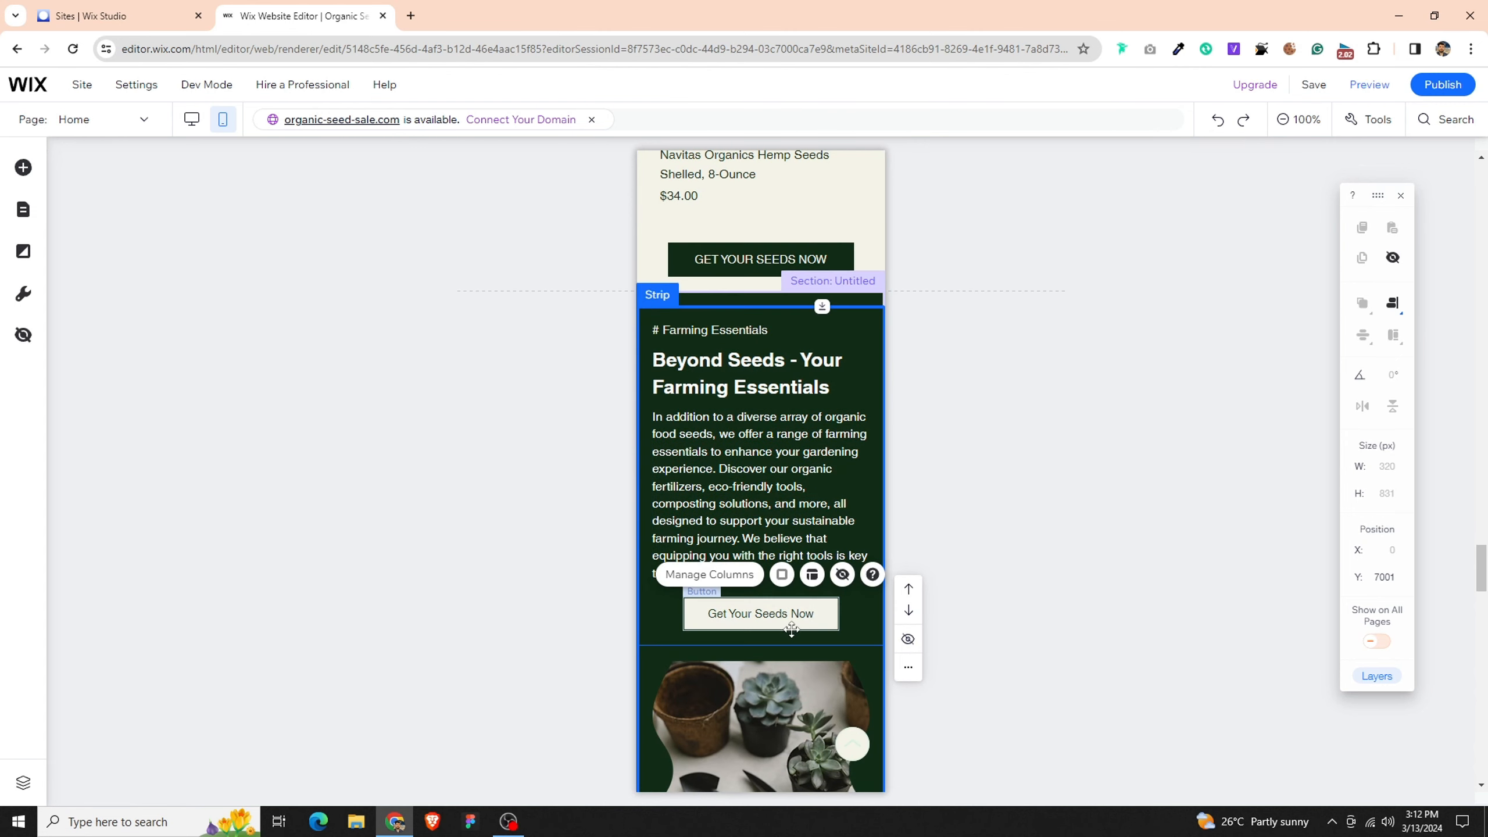
pyautogui.click(716, 337)
pyautogui.click(725, 374)
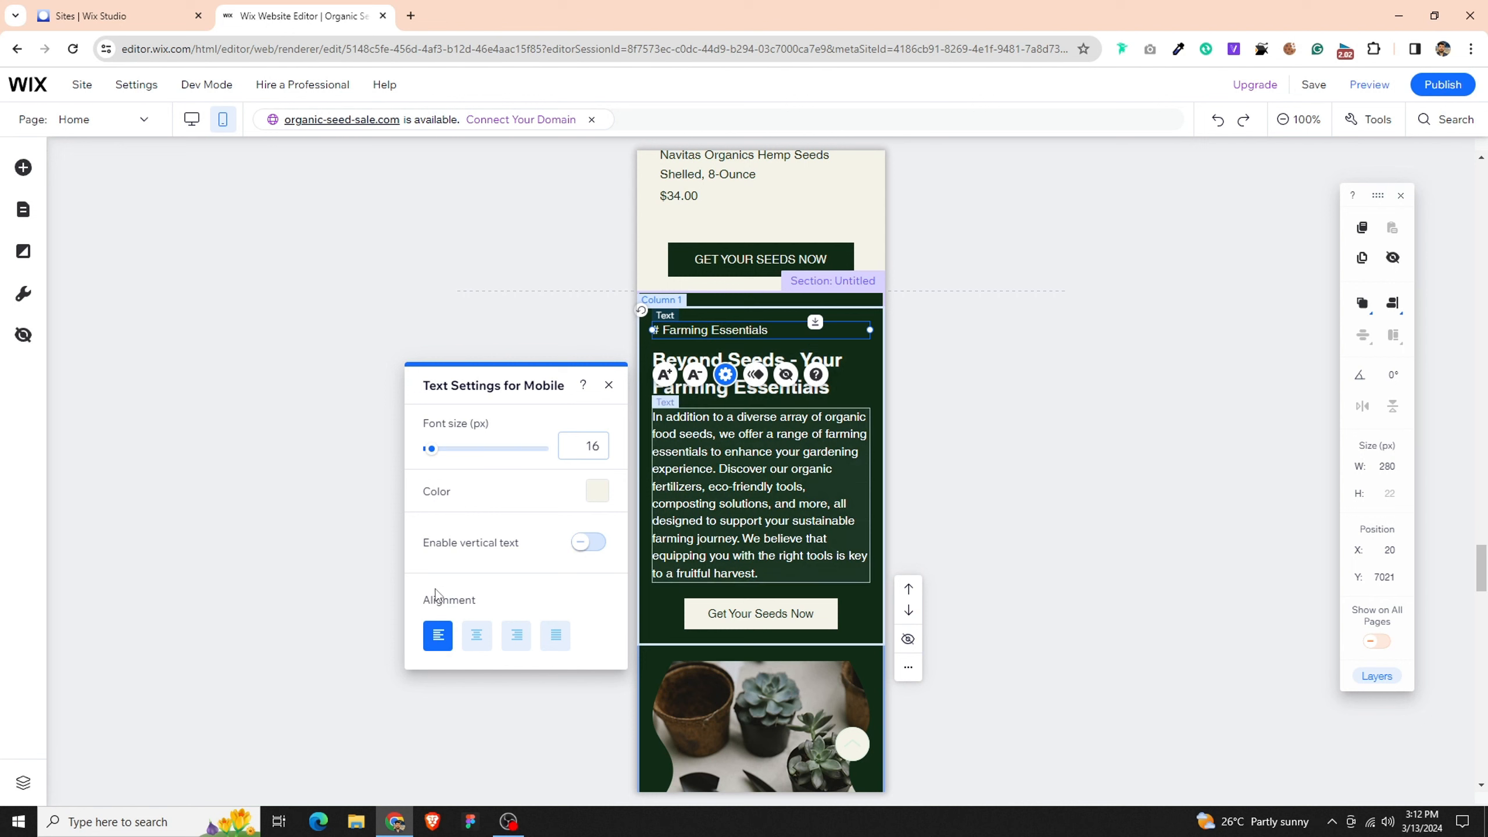
pyautogui.click(475, 635)
# - Center-align the text of the "Beyond Seeds - Your Farming Essentials" heading
pyautogui.click(750, 366)
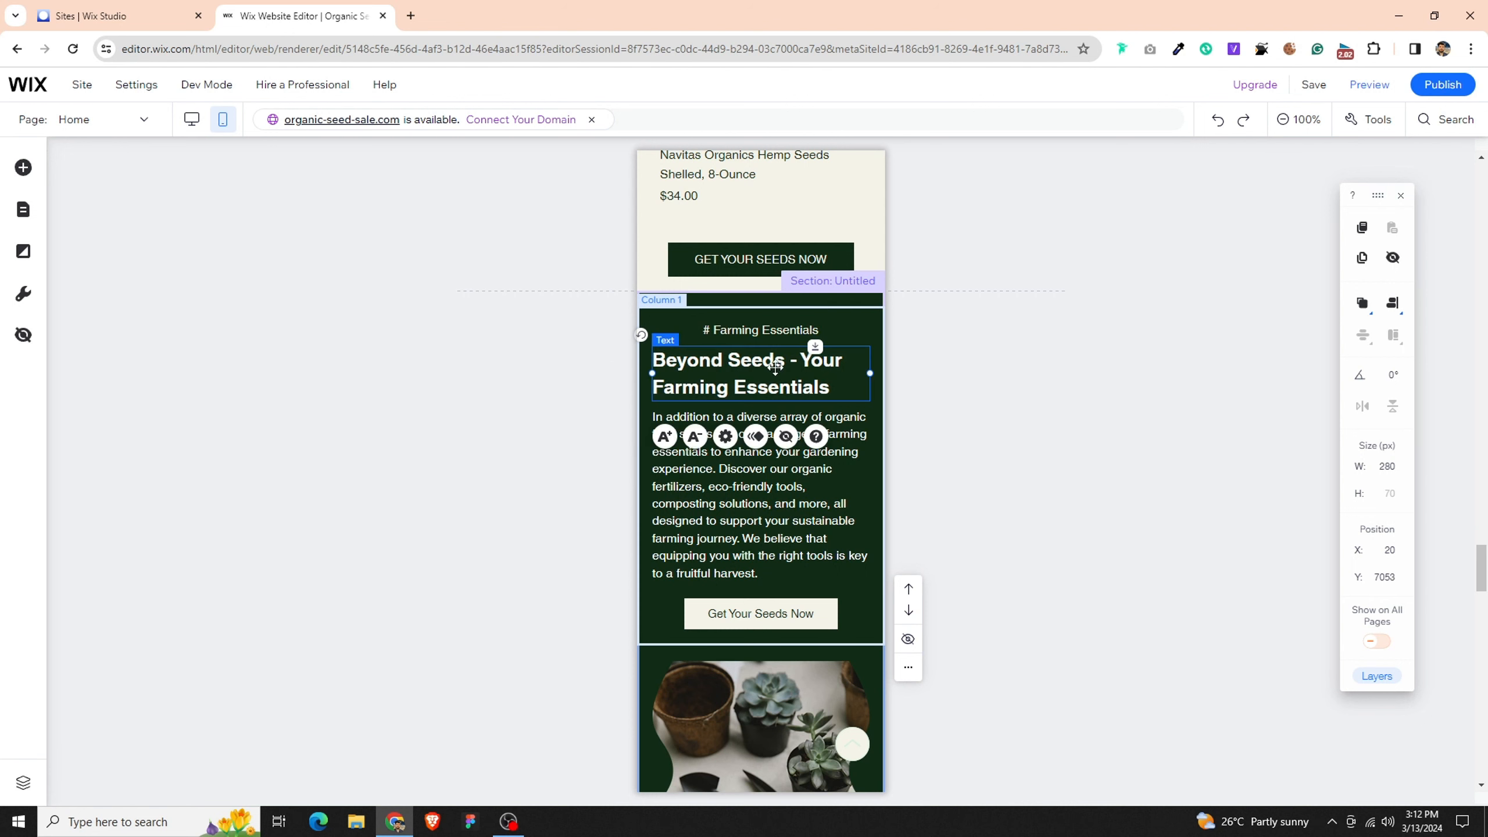
pyautogui.click(725, 435)
pyautogui.click(476, 696)
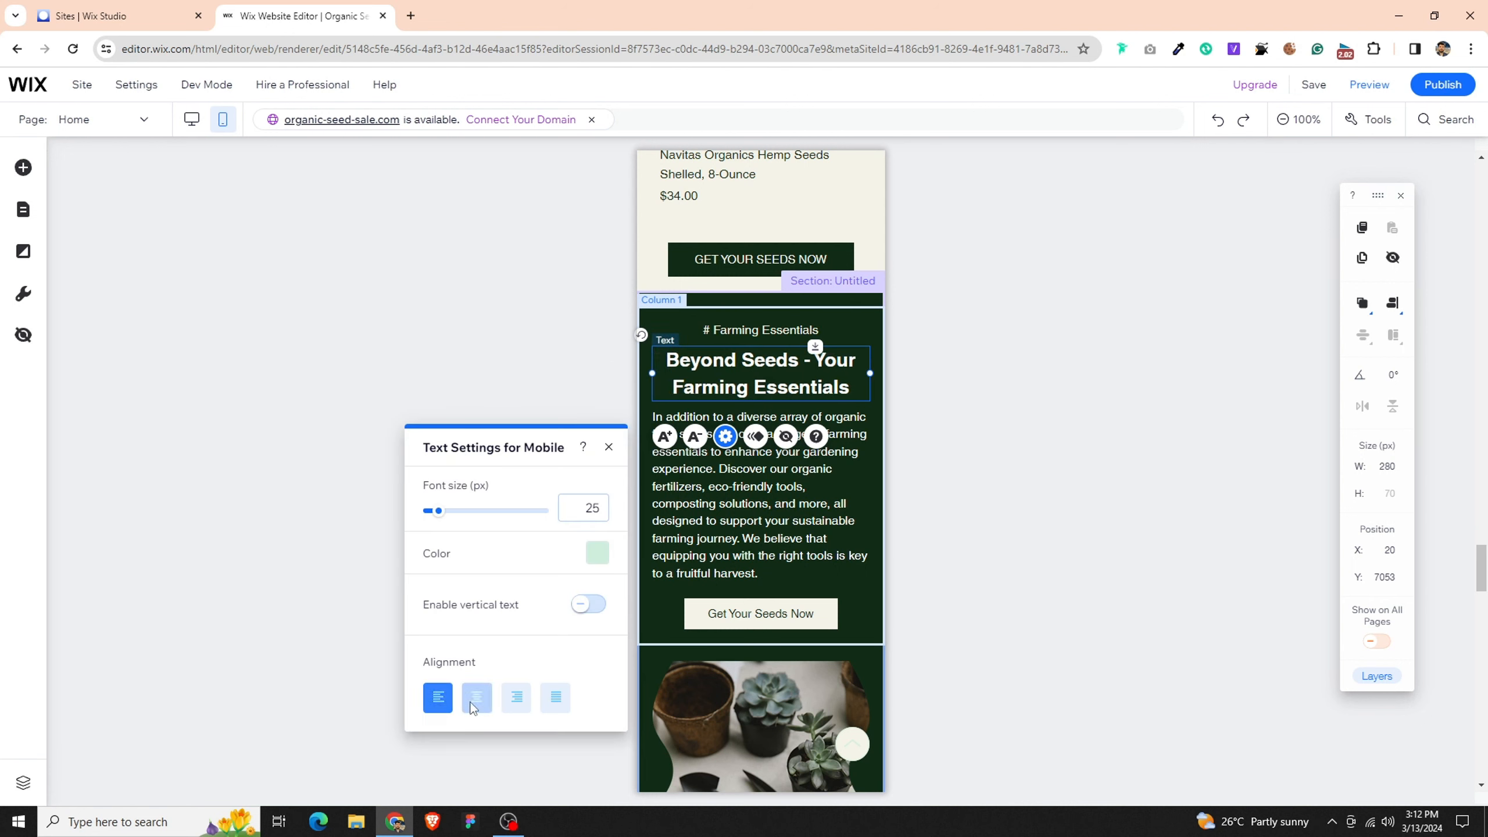
# - Set the "Beyond Seeds" heading's width to 300 px and center the text box horizontally
pyautogui.click(1385, 477)
pyautogui.write('300')
pyautogui.press('Return')
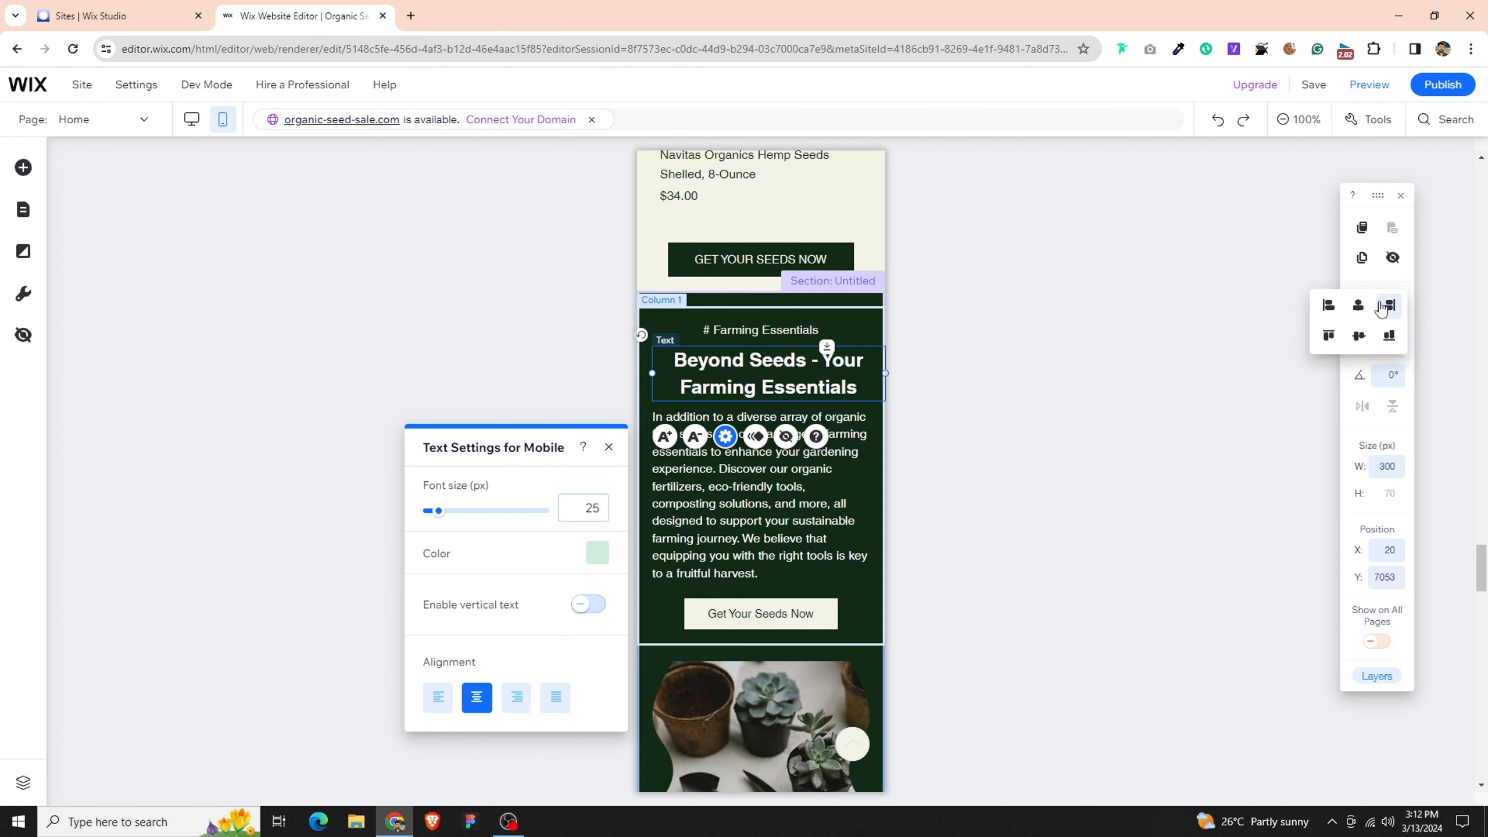
pyautogui.click(1359, 305)
# - Set the width of the paragraph under the "Beyond Seeds" heading to 300 px and center its box horizontally
pyautogui.click(747, 535)
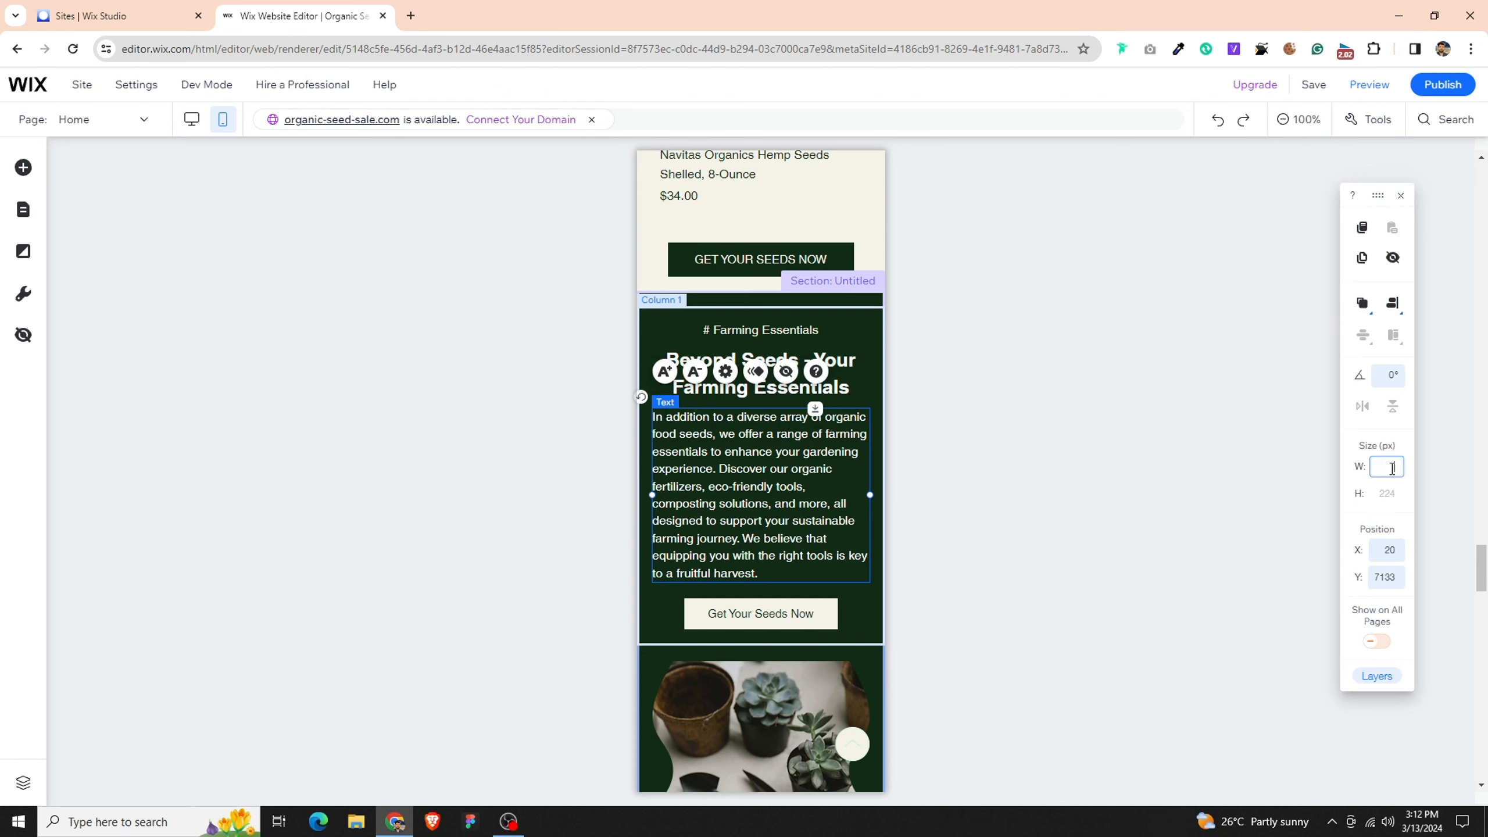
pyautogui.press('Return')
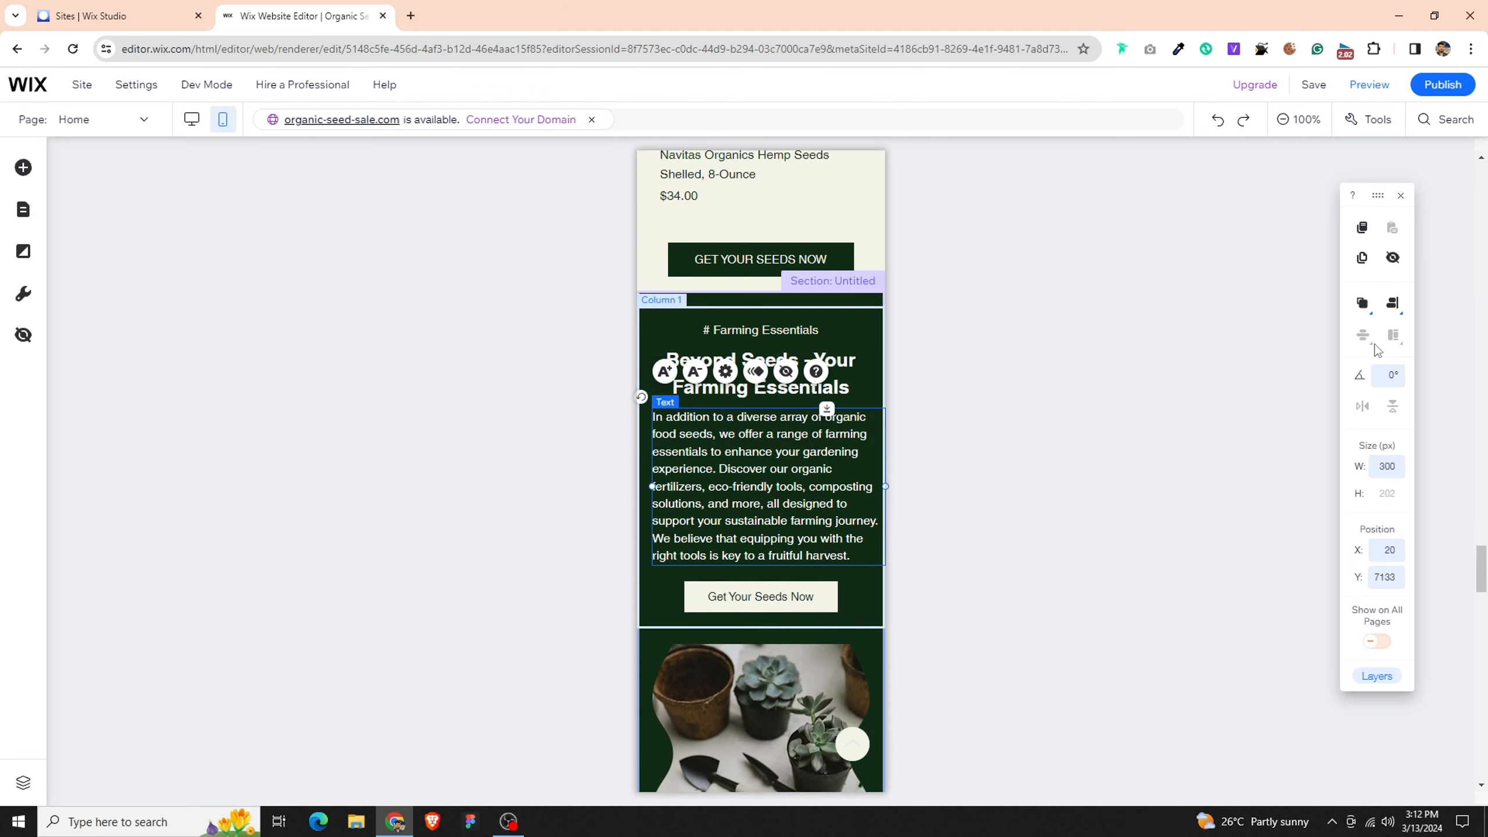
pyautogui.click(1358, 305)
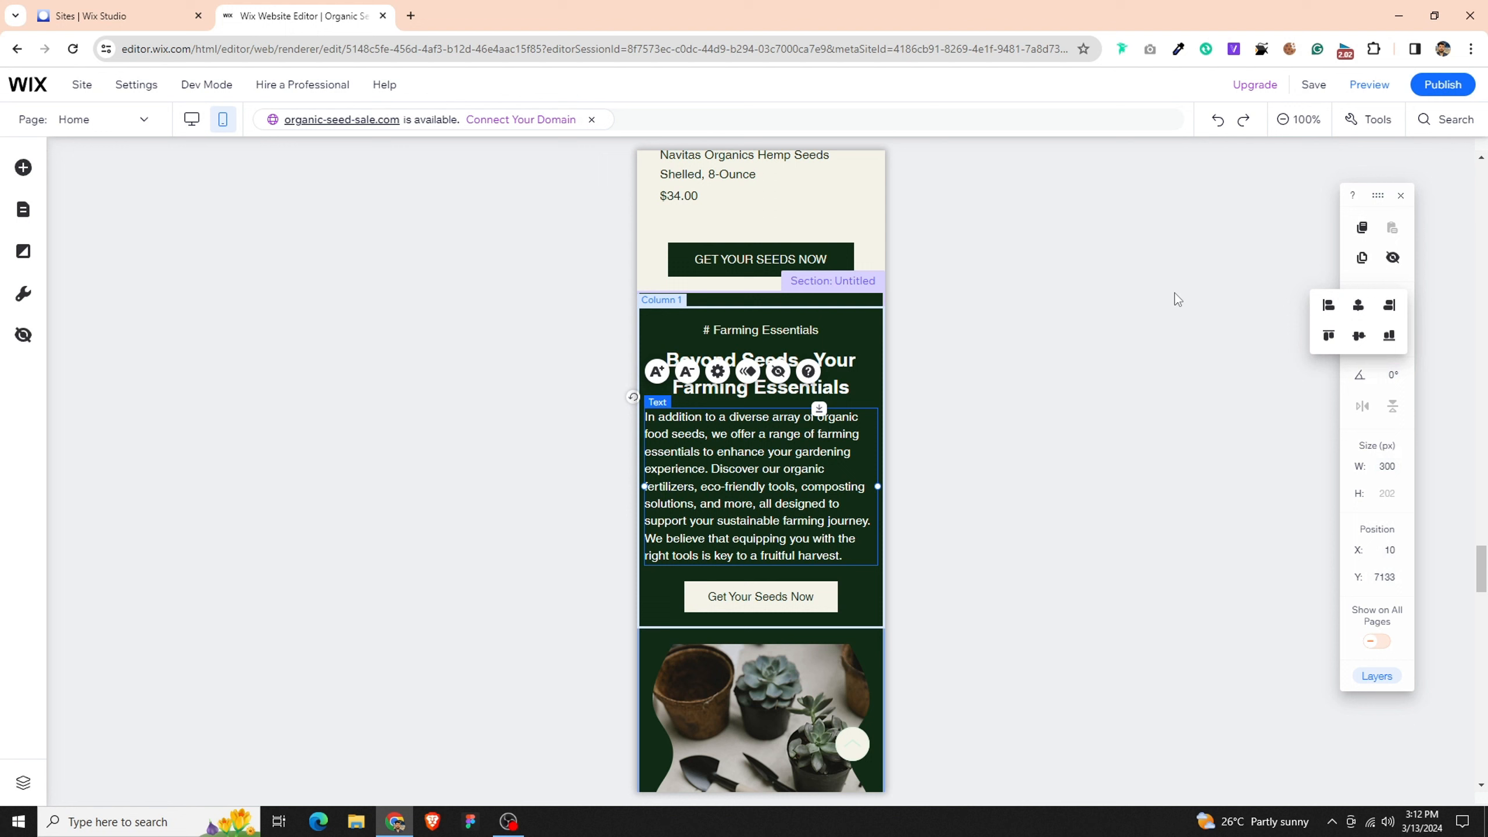
# - Set the Farming Essentials paragraph's font size to 15 px and center-align its text
pyautogui.click(716, 372)
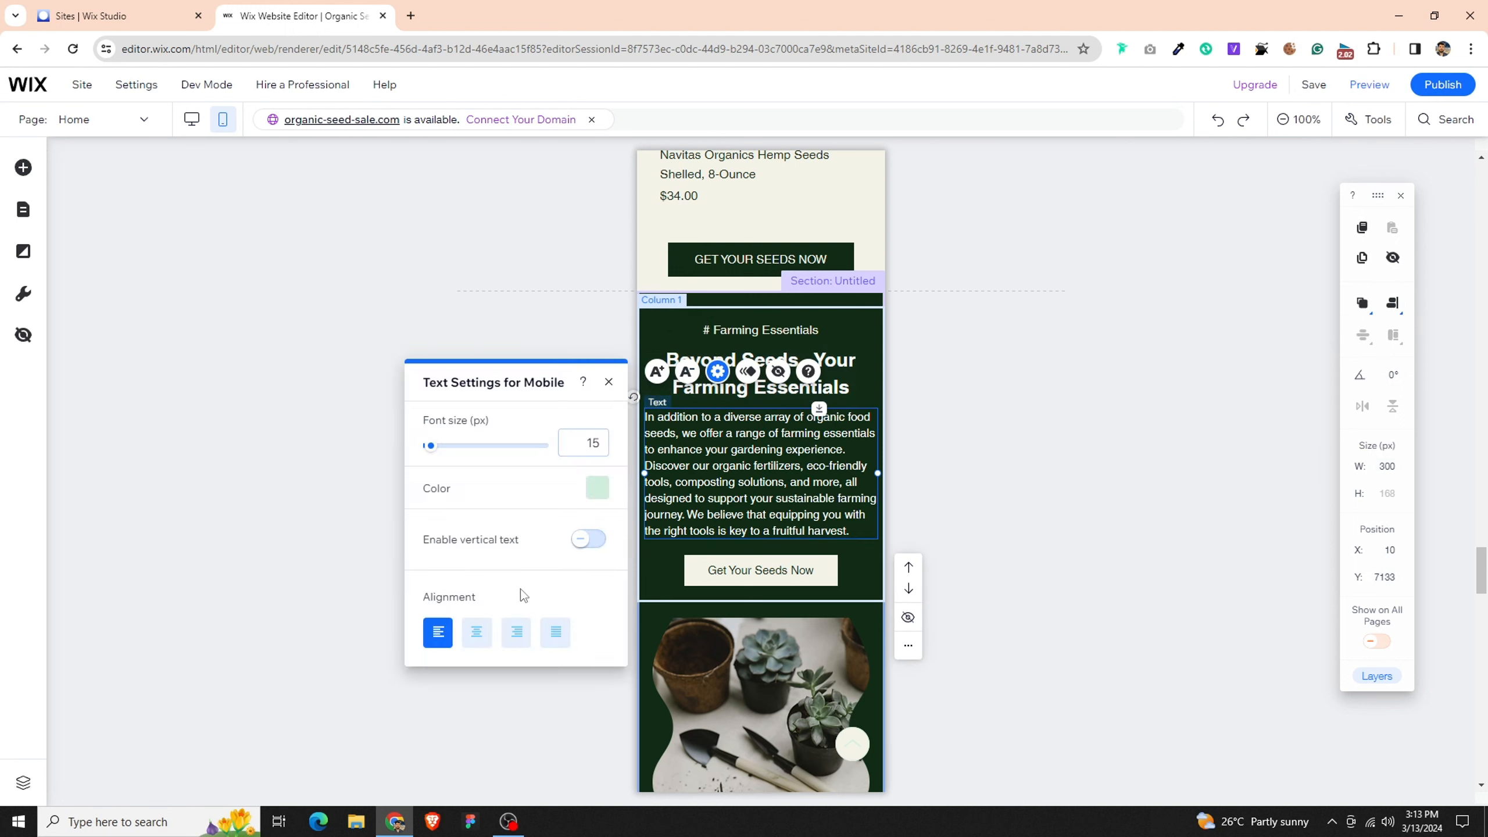
pyautogui.click(468, 635)
# - Extend the Farming Essentials text column's lower edge downward and lower its "Get Your Seeds Now" button to Y 7363
pyautogui.click(850, 572)
pyautogui.moveTo(857, 608); pyautogui.dragTo(857, 638)
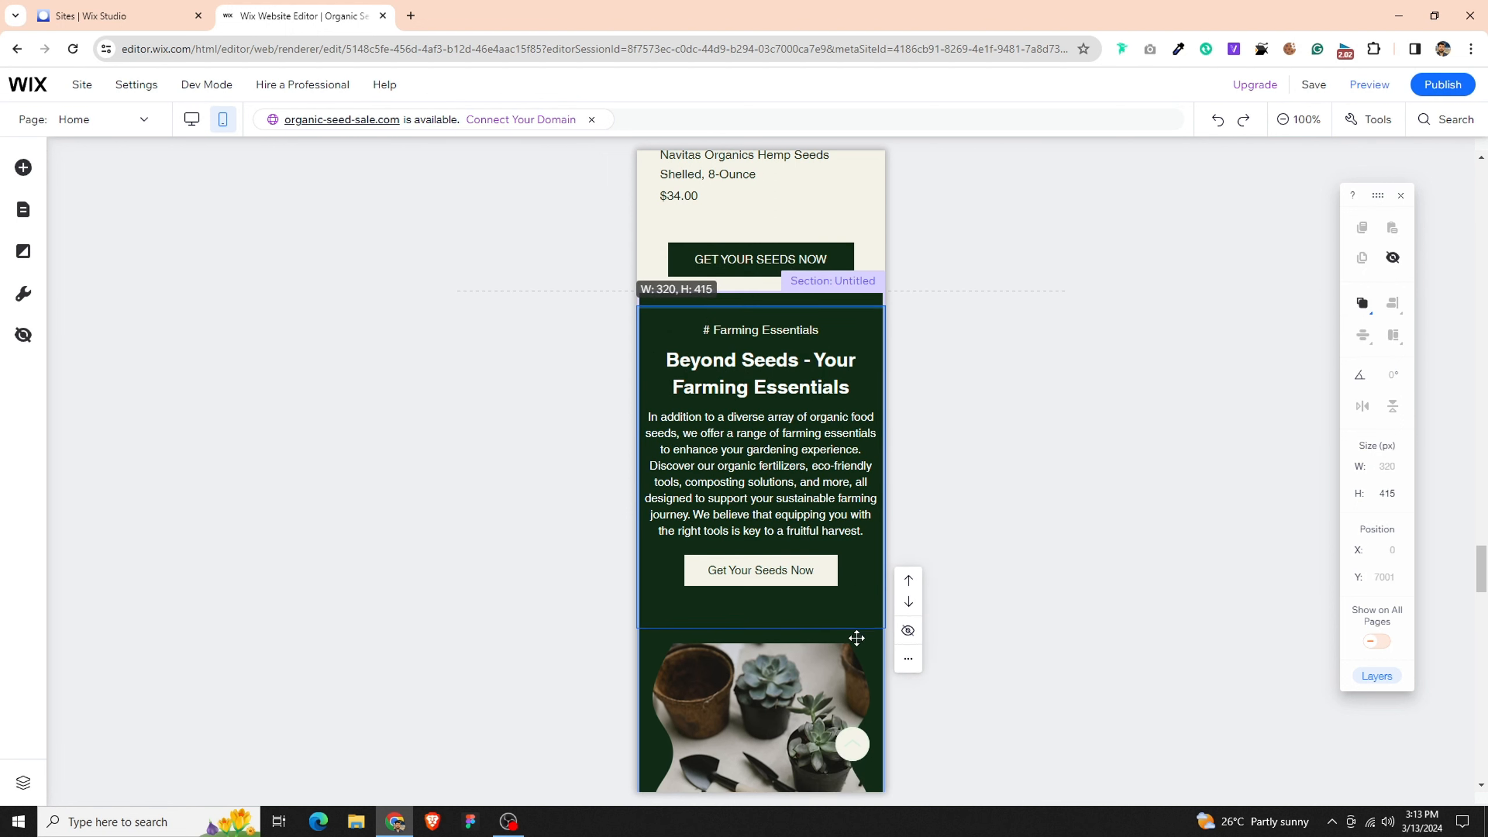
pyautogui.moveTo(818, 586); pyautogui.dragTo(818, 618)
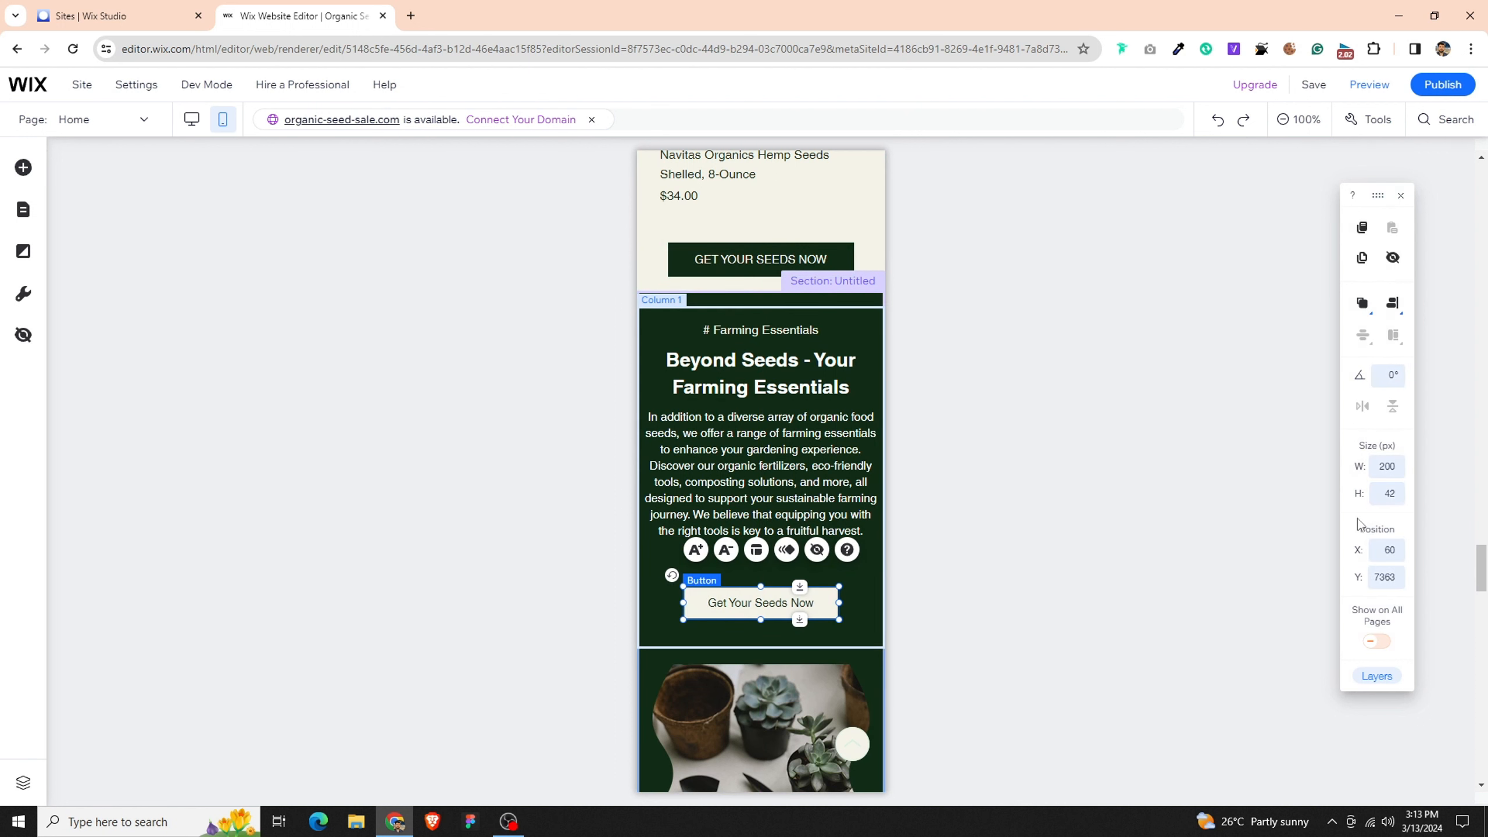
# - Resize the Farming Essentials "Get Your Seeds Now" button to 240 × 44 px and center it horizontally
pyautogui.click(1389, 467)
pyautogui.write('240')
pyautogui.press('Return')
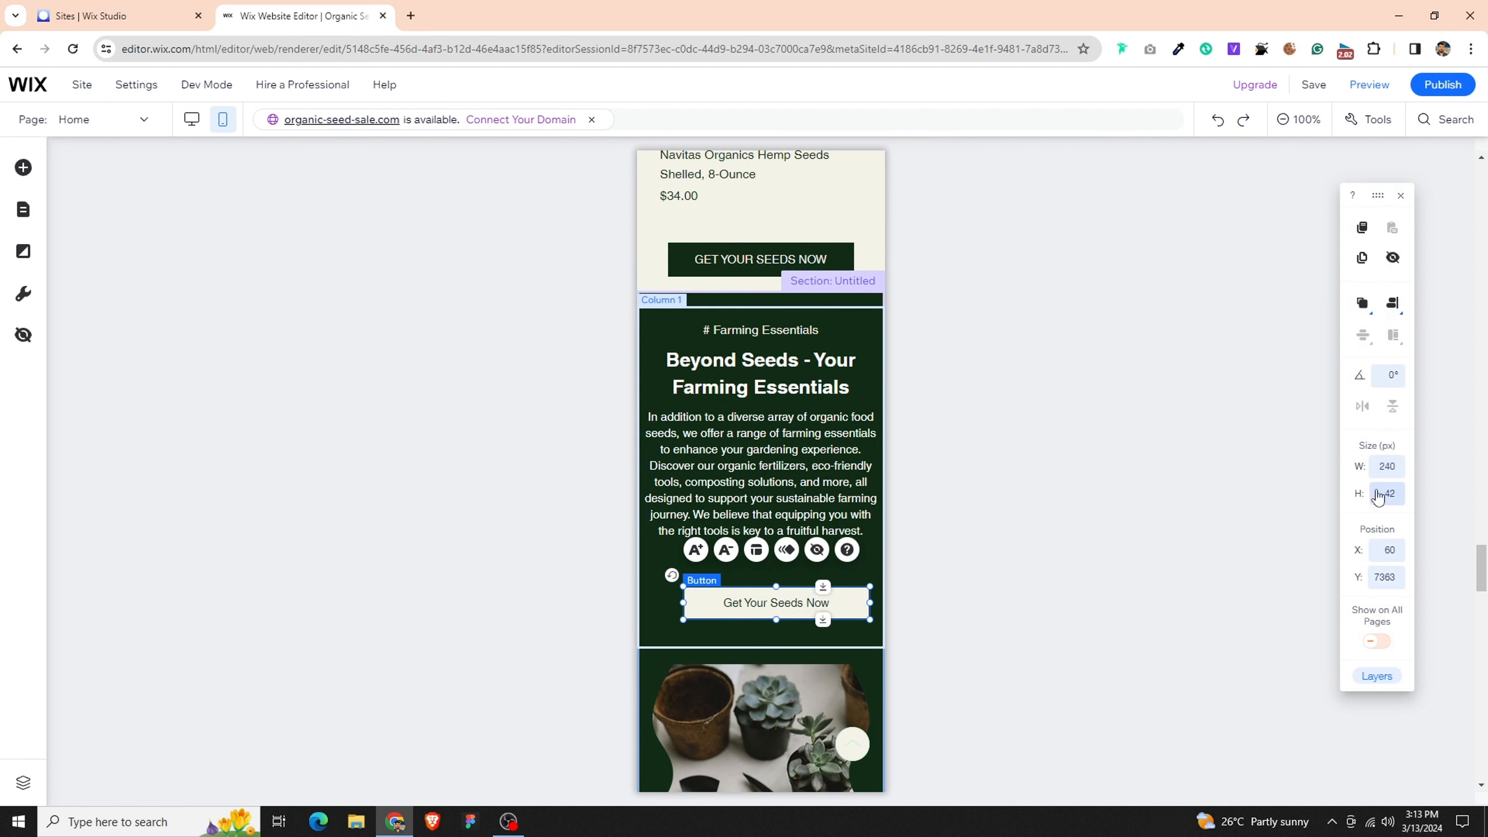
pyautogui.click(1378, 490)
pyautogui.write('44')
pyautogui.press('Return')
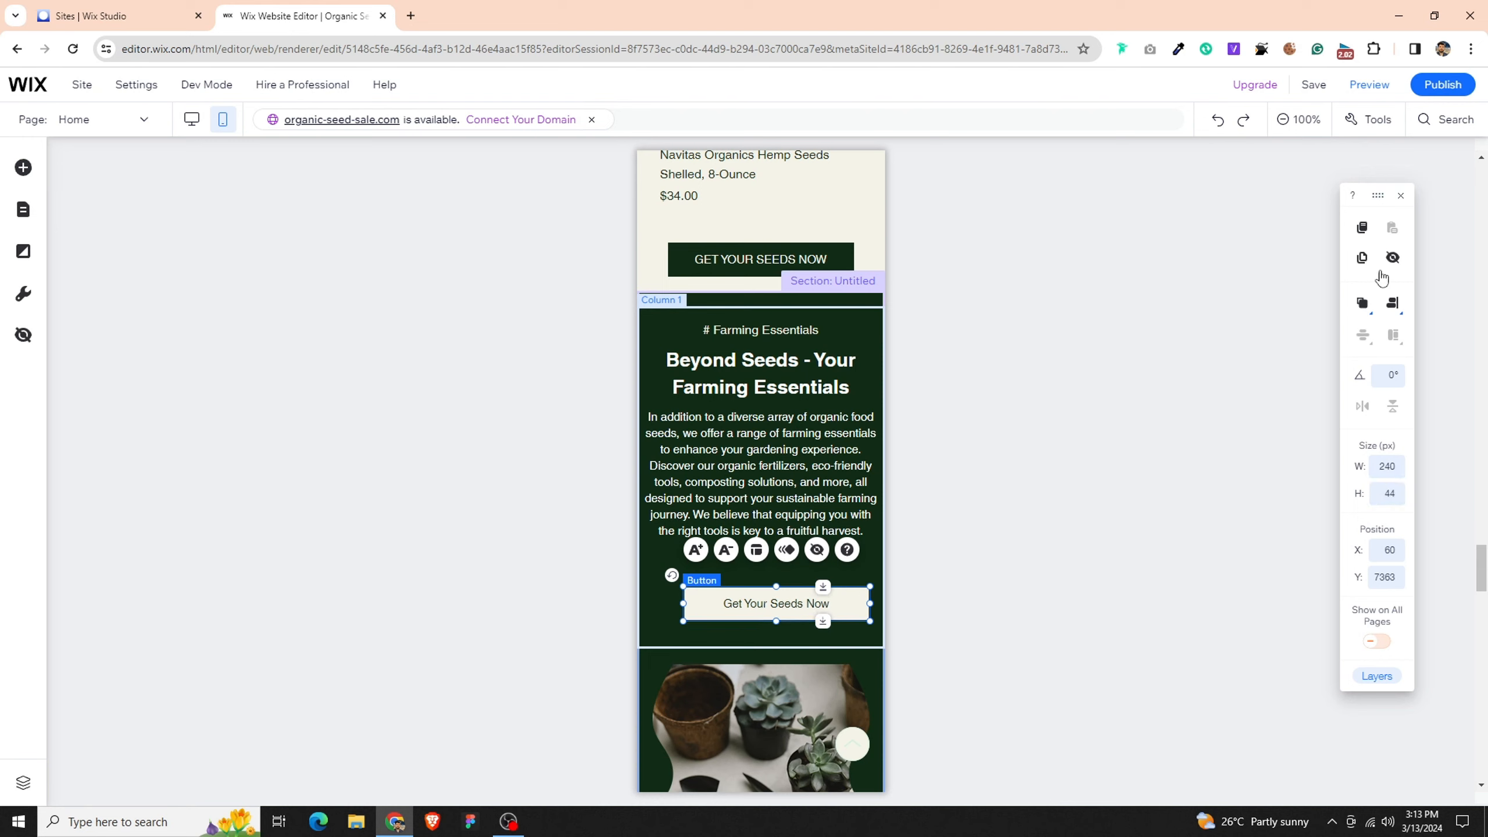
pyautogui.click(1392, 300)
pyautogui.click(1358, 306)
pyautogui.click(838, 410)
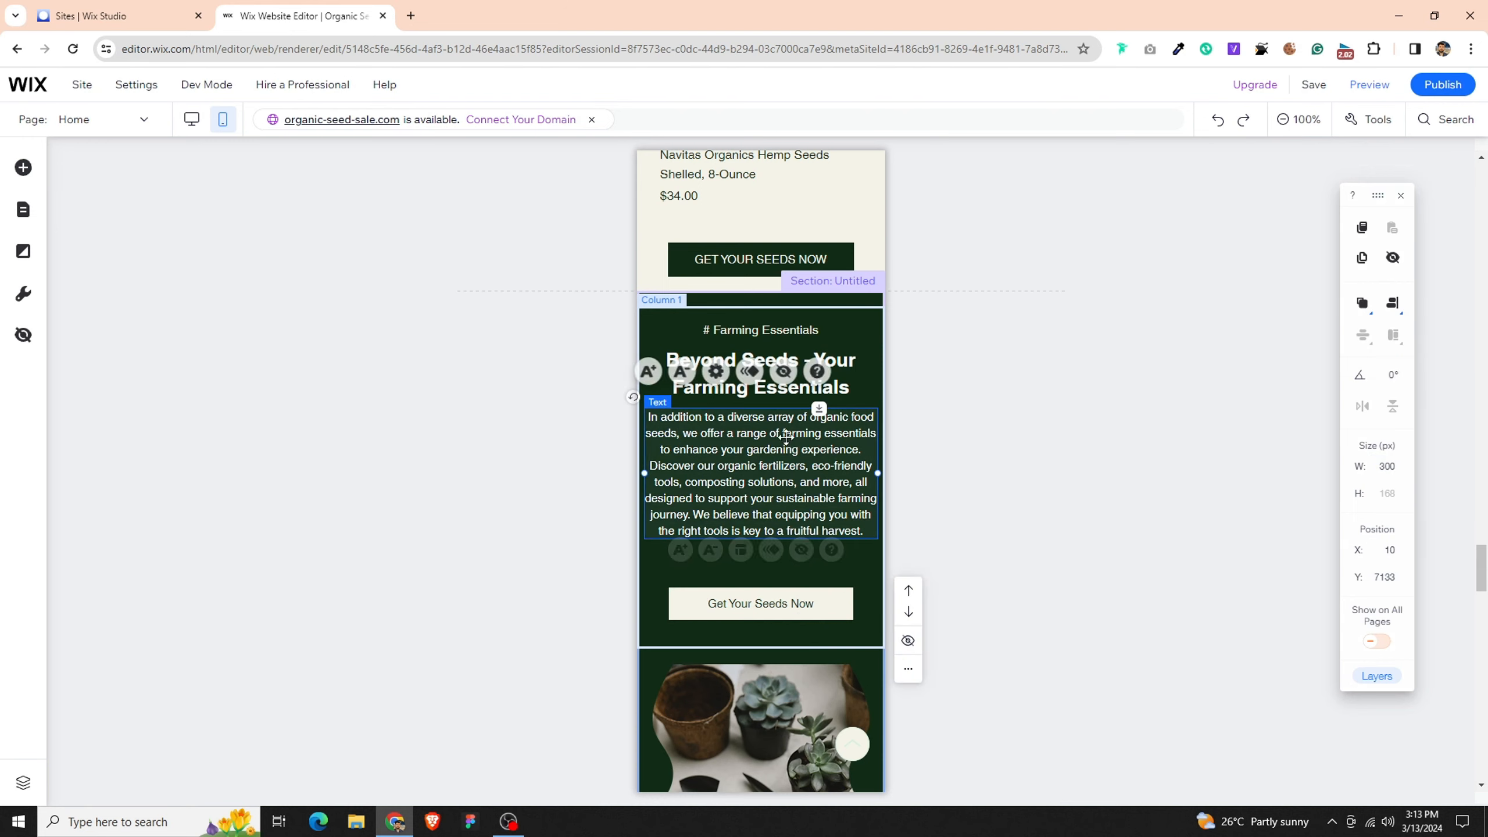
# - Adjust the Farming Essentials column's vertical spacing, placing the paragraph at Y 7154, the button at Y 7353, the tagline at Y 7029, and lowering the heading slightly
pyautogui.moveTo(823, 409); pyautogui.dragTo(823, 425)
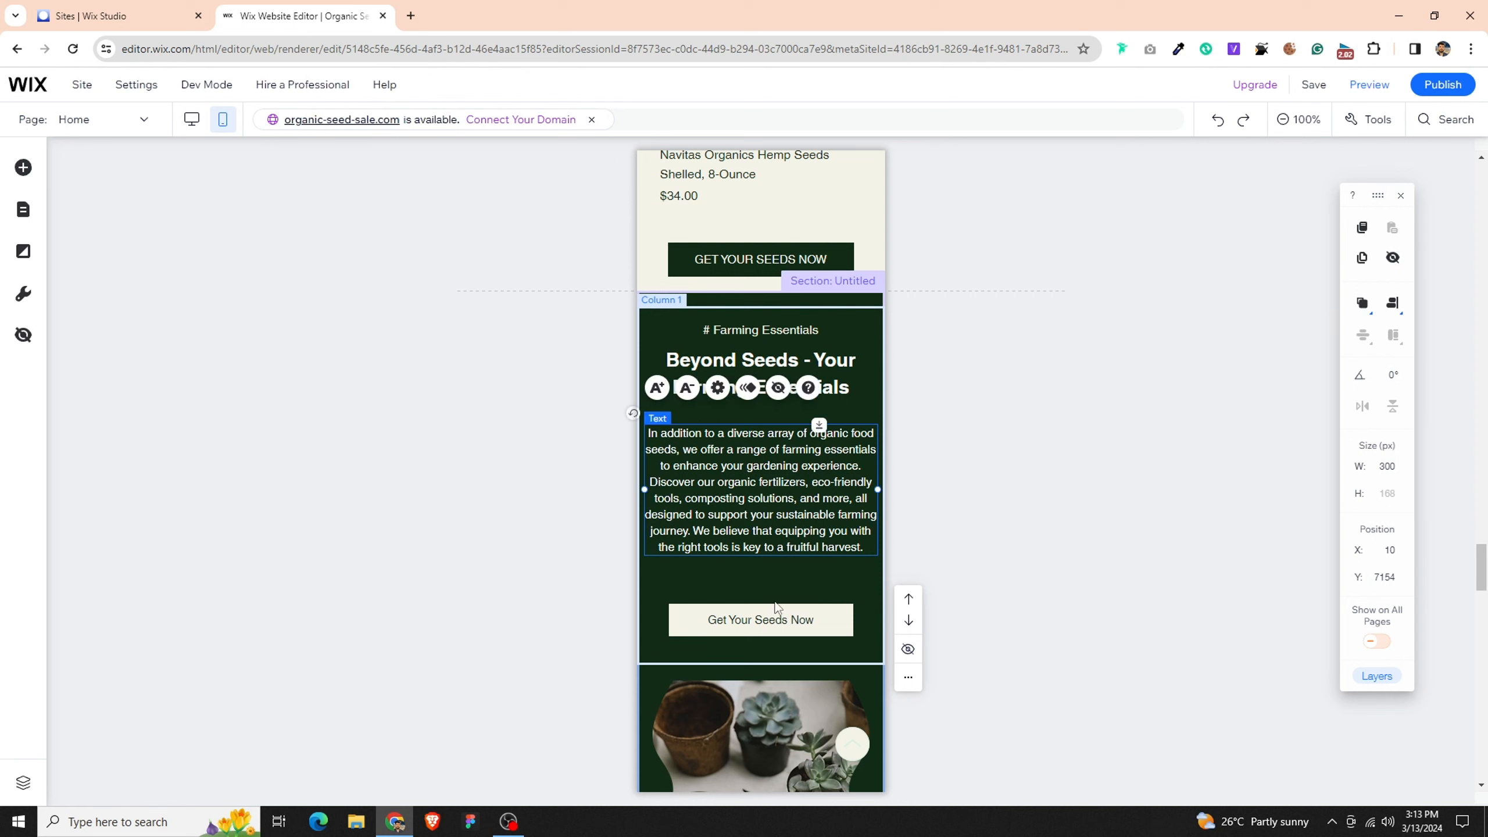
pyautogui.moveTo(775, 614); pyautogui.dragTo(774, 588)
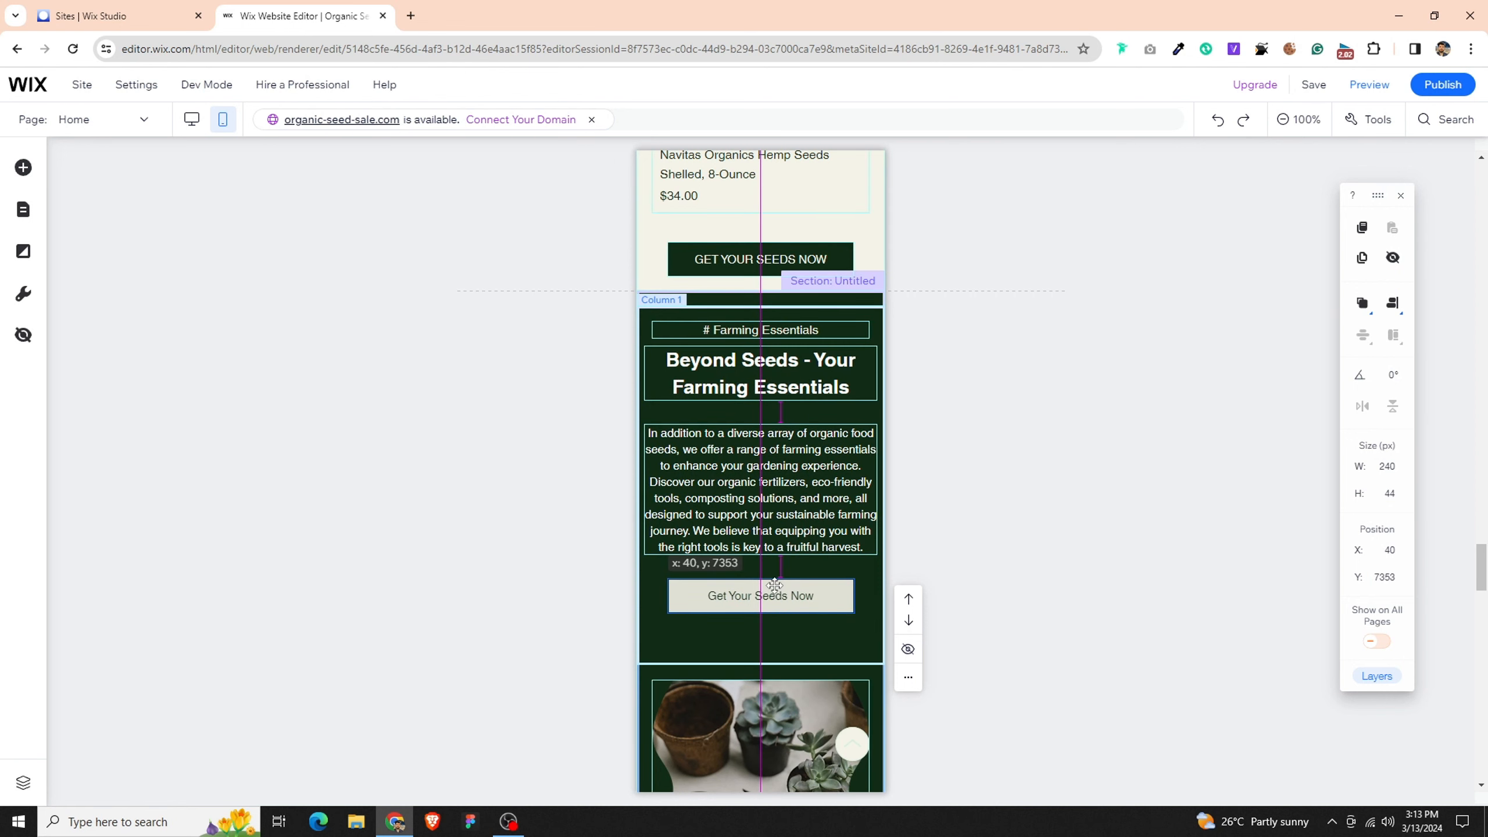
pyautogui.click(777, 378)
pyautogui.moveTo(777, 377); pyautogui.dragTo(777, 388)
pyautogui.click(783, 339)
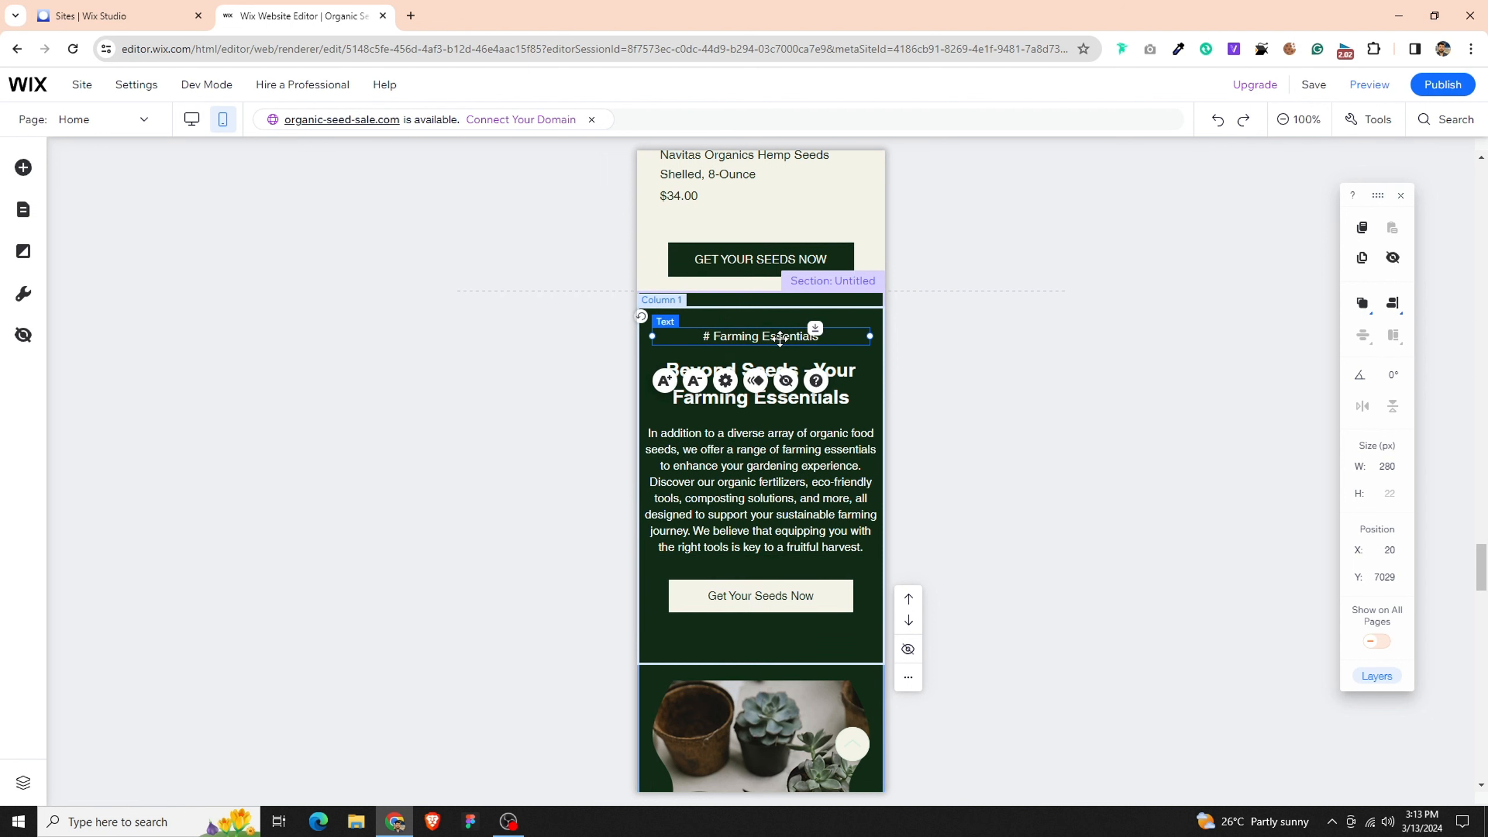
# - Distribute the Farming Essentials tagline, heading, paragraph and button evenly in the vertical direction
pyautogui.keyDown('shift'); pyautogui.click(861, 382); pyautogui.keyUp('shift')
pyautogui.keyDown('shift'); pyautogui.click(830, 461); pyautogui.keyUp('shift')
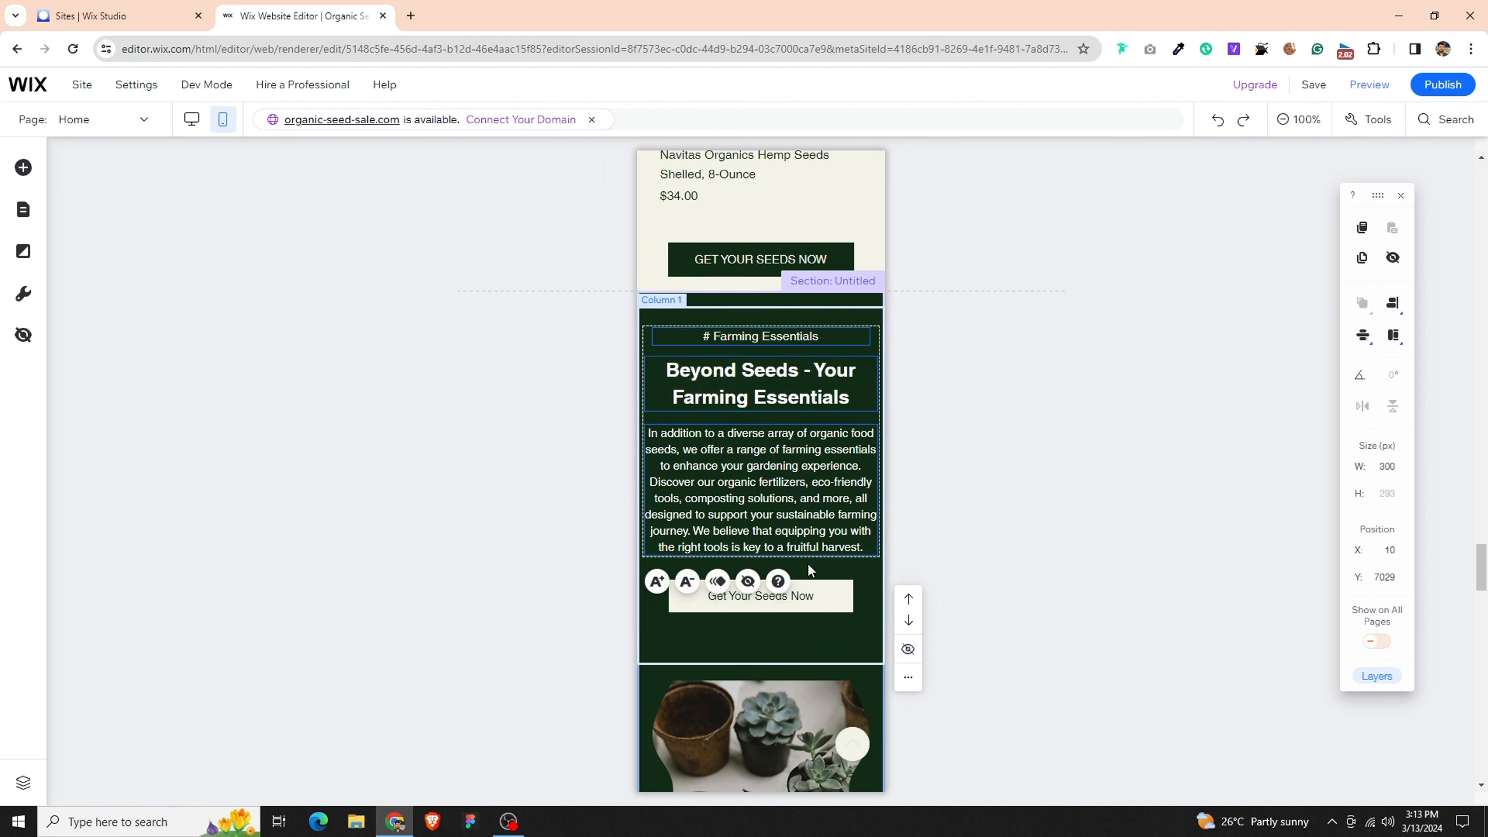
pyautogui.keyDown('shift'); pyautogui.click(808, 596); pyautogui.keyUp('shift')
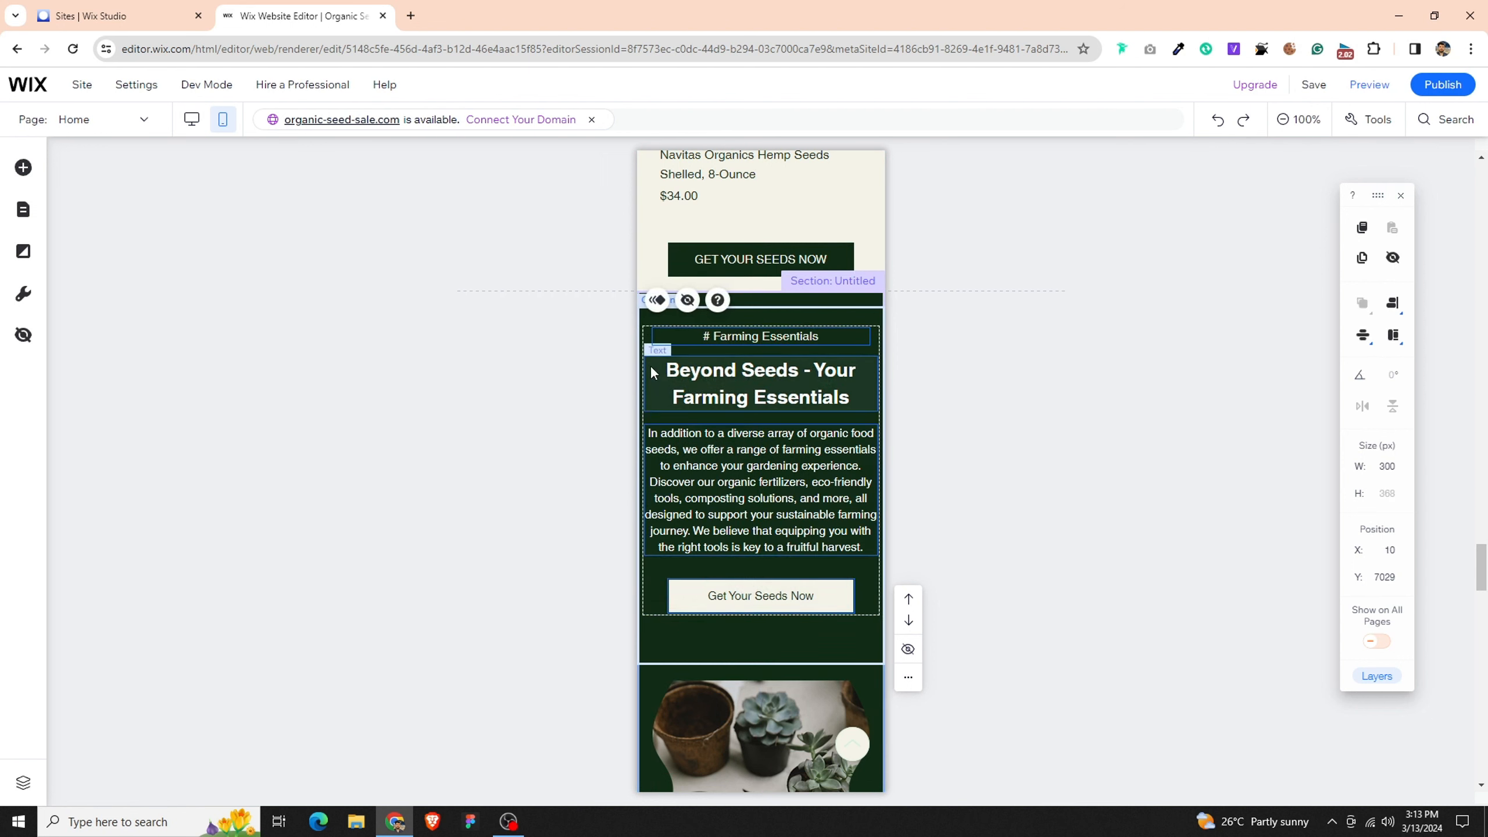
pyautogui.click(1366, 345)
pyautogui.click(1364, 342)
pyautogui.click(1135, 434)
# - Extend the testimonials section's lower edge downward by about 60 px below the last review
pyautogui.scroll(-2, 741, 528)
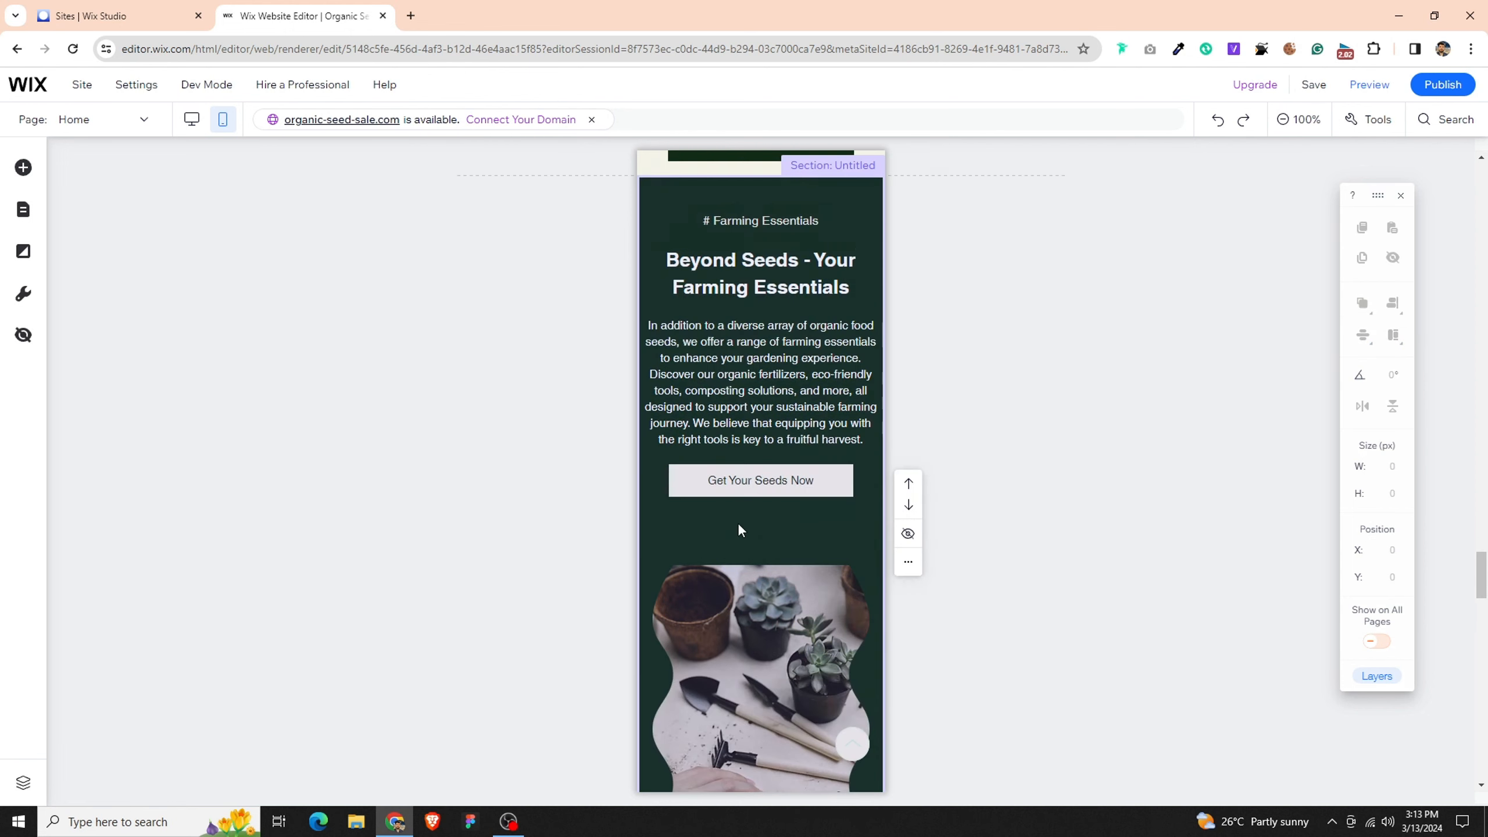
pyautogui.scroll(-15, 738, 525)
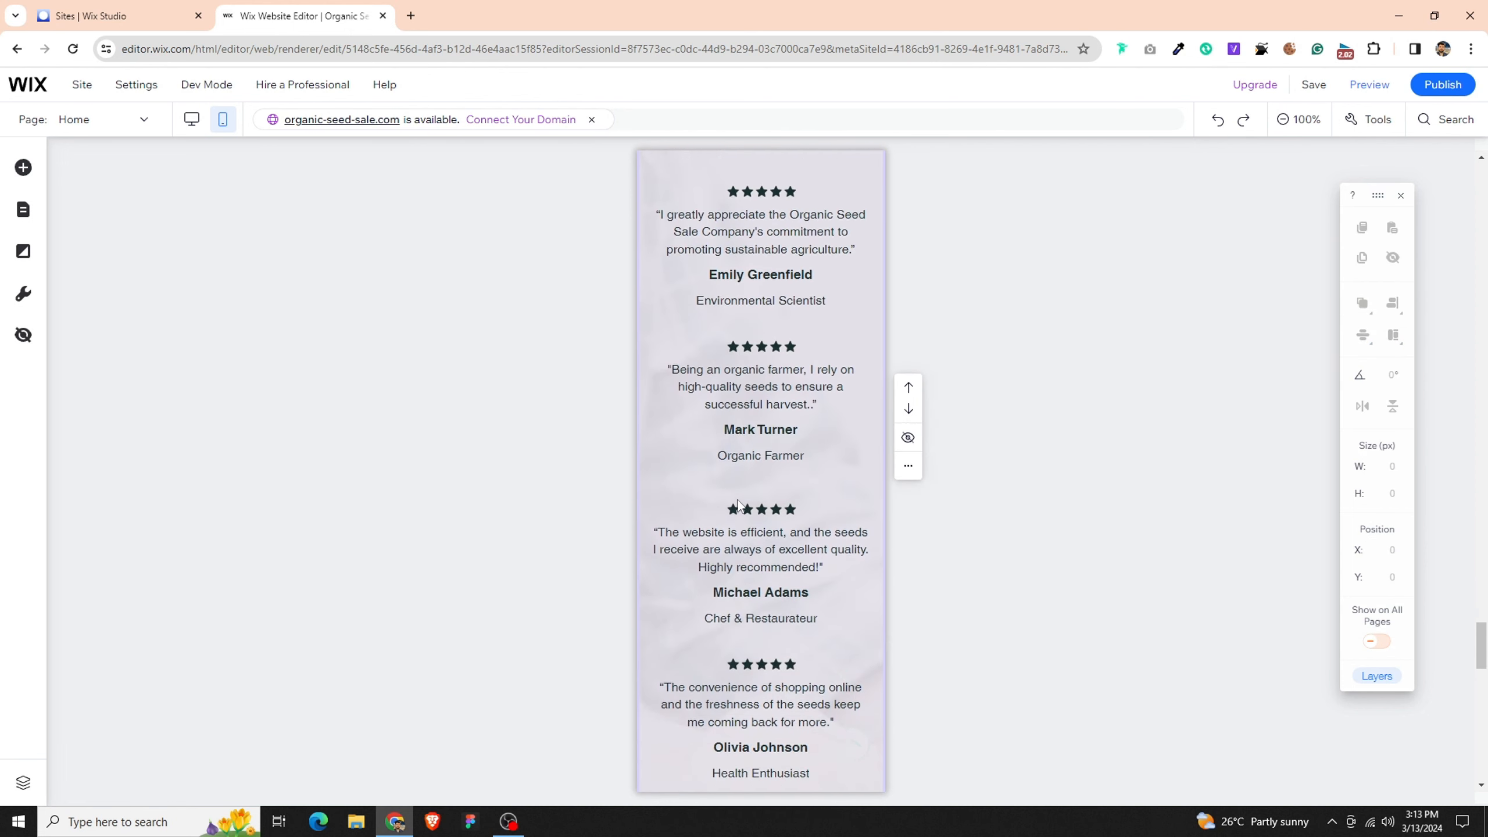
pyautogui.scroll(-9, 738, 505)
pyautogui.click(842, 392)
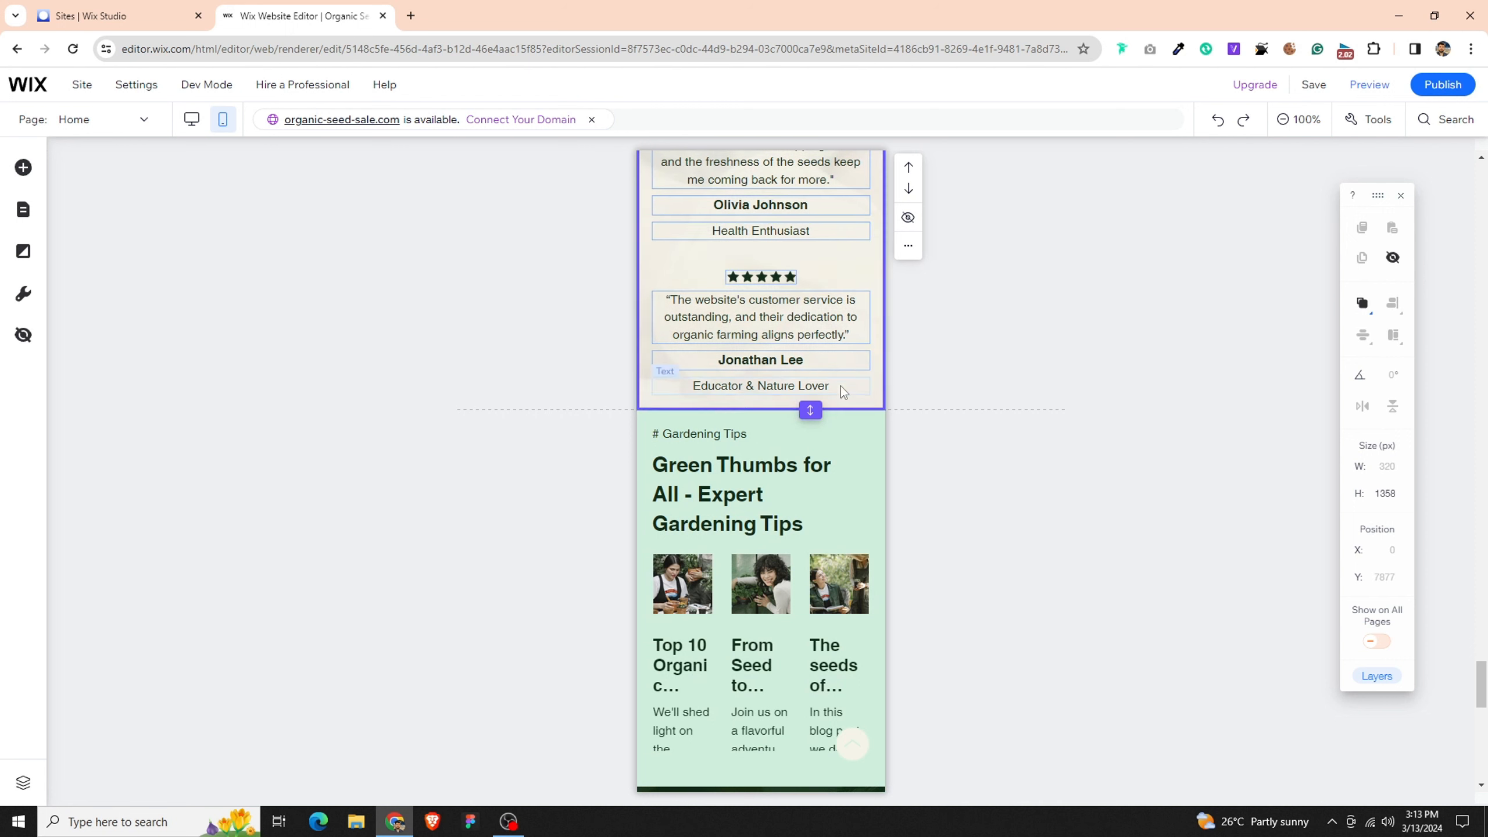
pyautogui.moveTo(810, 409); pyautogui.dragTo(810, 457)
# - Set the width of the "Green Thumbs for All - Expert Gardening Tips" heading to 300 px and center its box horizontally
pyautogui.click(724, 549)
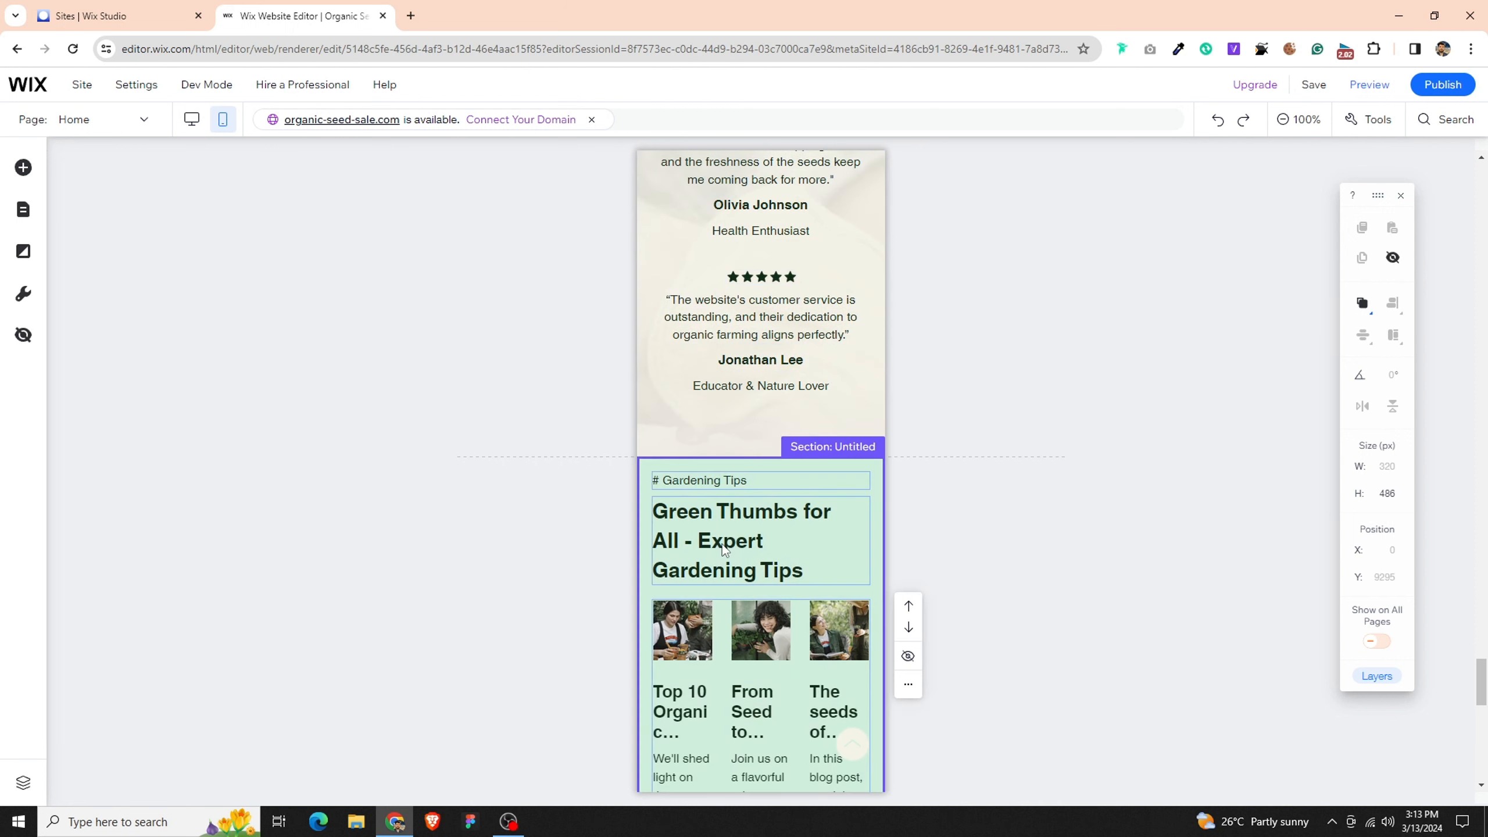
pyautogui.click(725, 549)
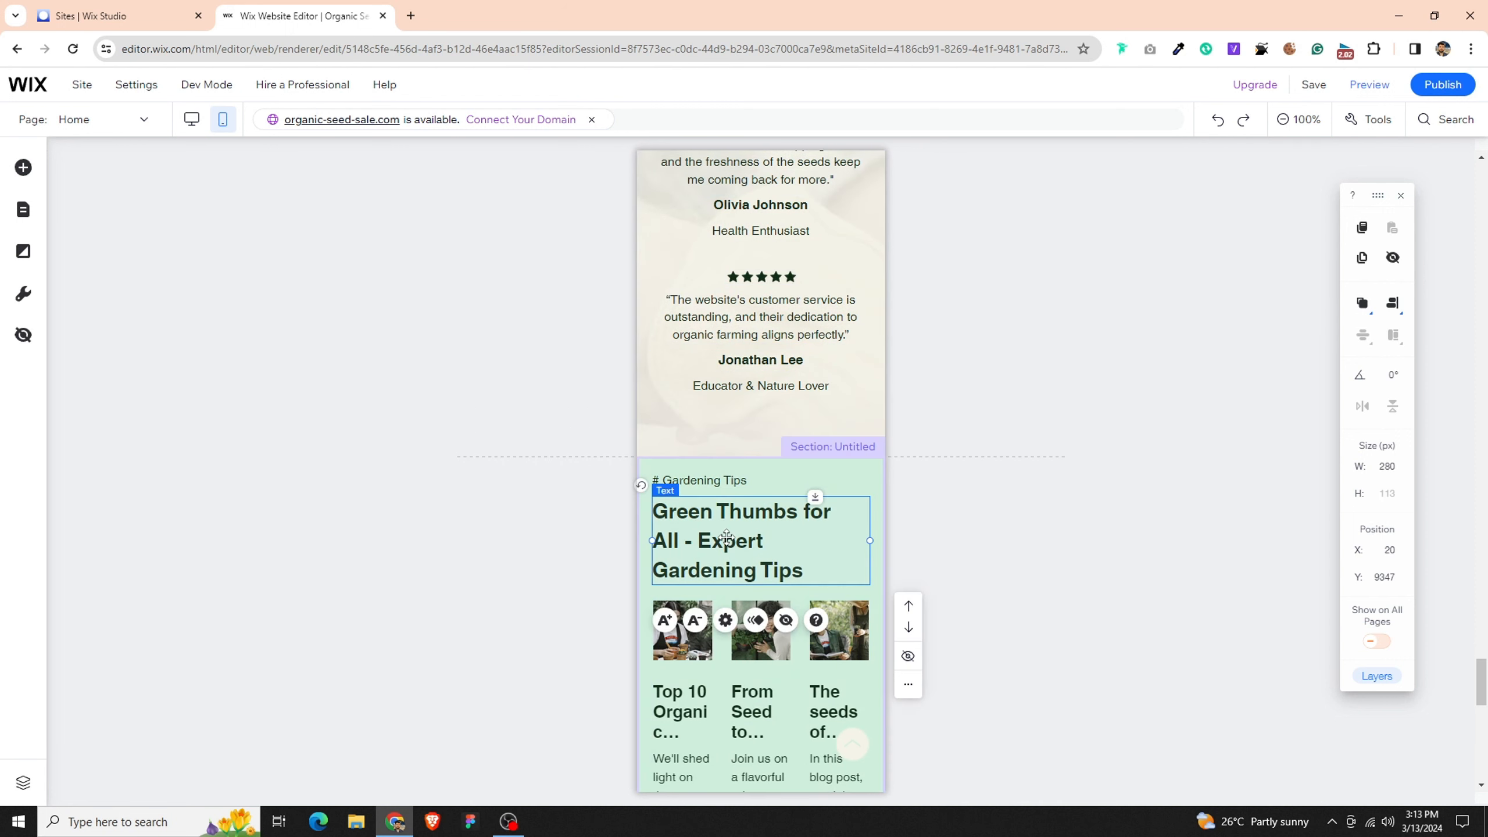
pyautogui.click(1398, 469)
pyautogui.write('300')
pyautogui.press('Return')
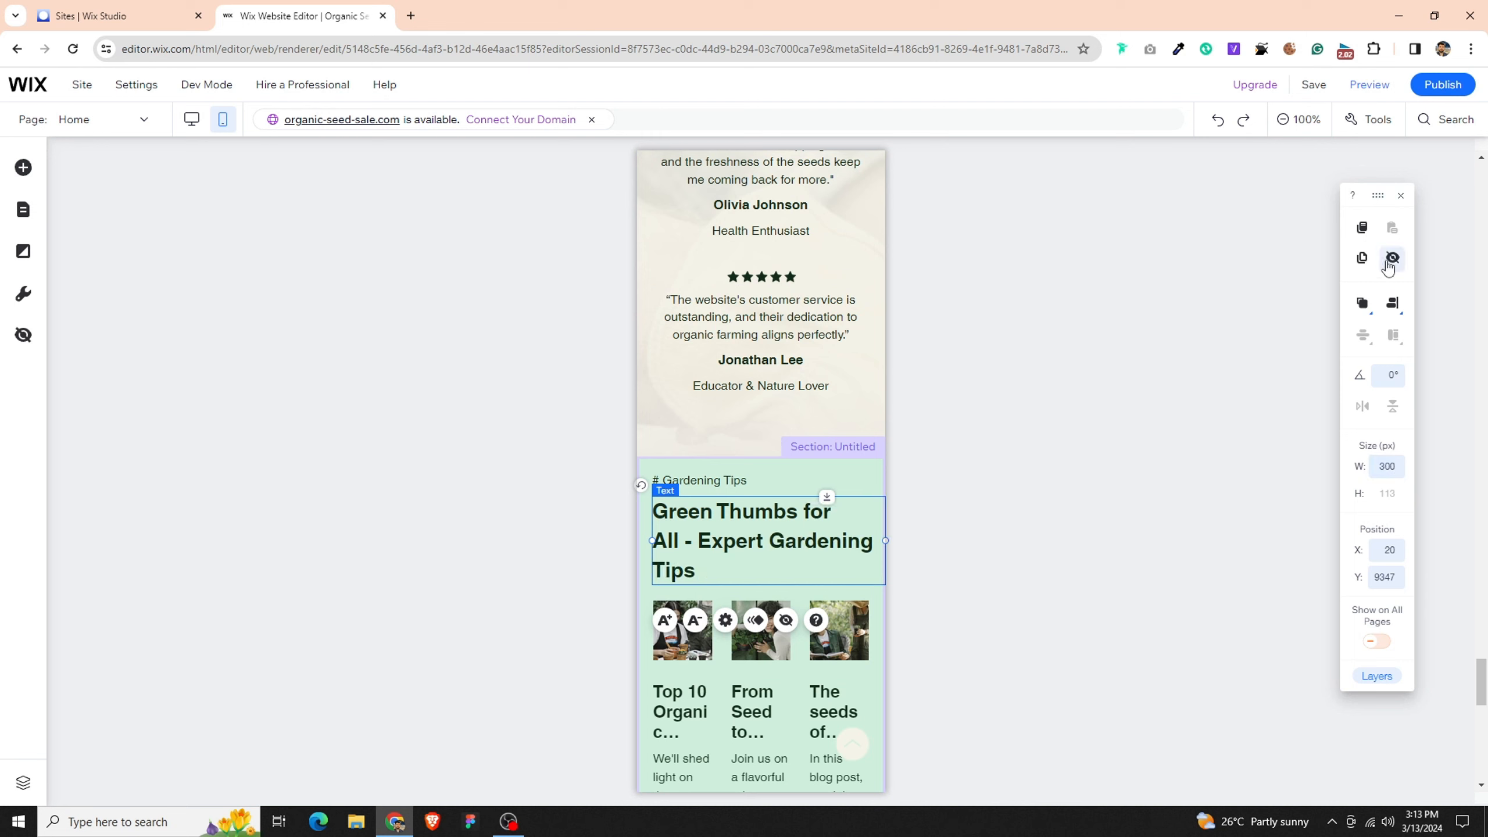
pyautogui.click(1394, 305)
pyautogui.click(1358, 302)
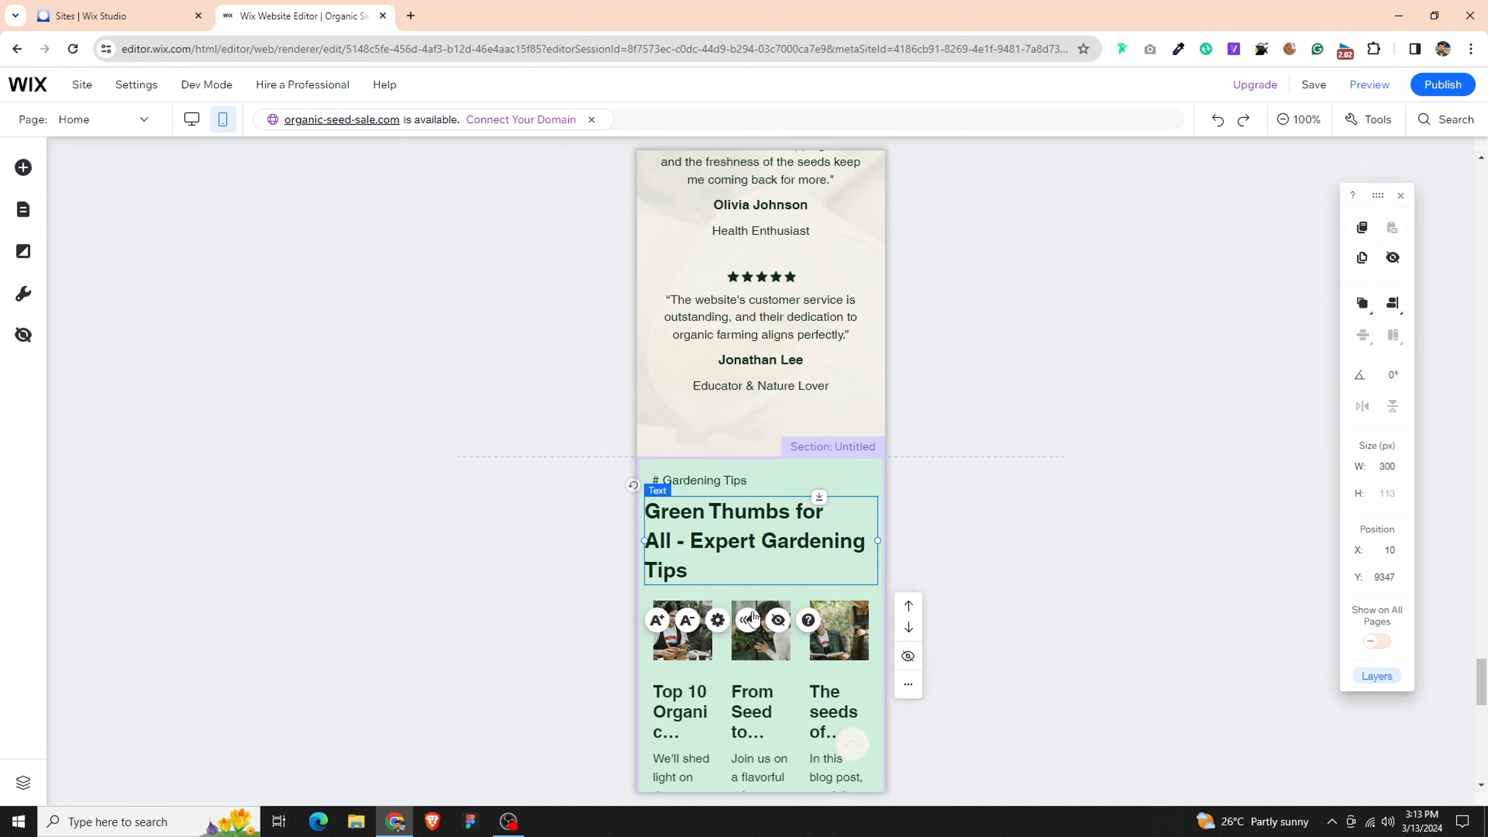
# - Reduce the font size of the Gardening Tips heading until it fits on two lines
pyautogui.click(688, 621)
pyautogui.click(688, 622)
pyautogui.click(688, 621)
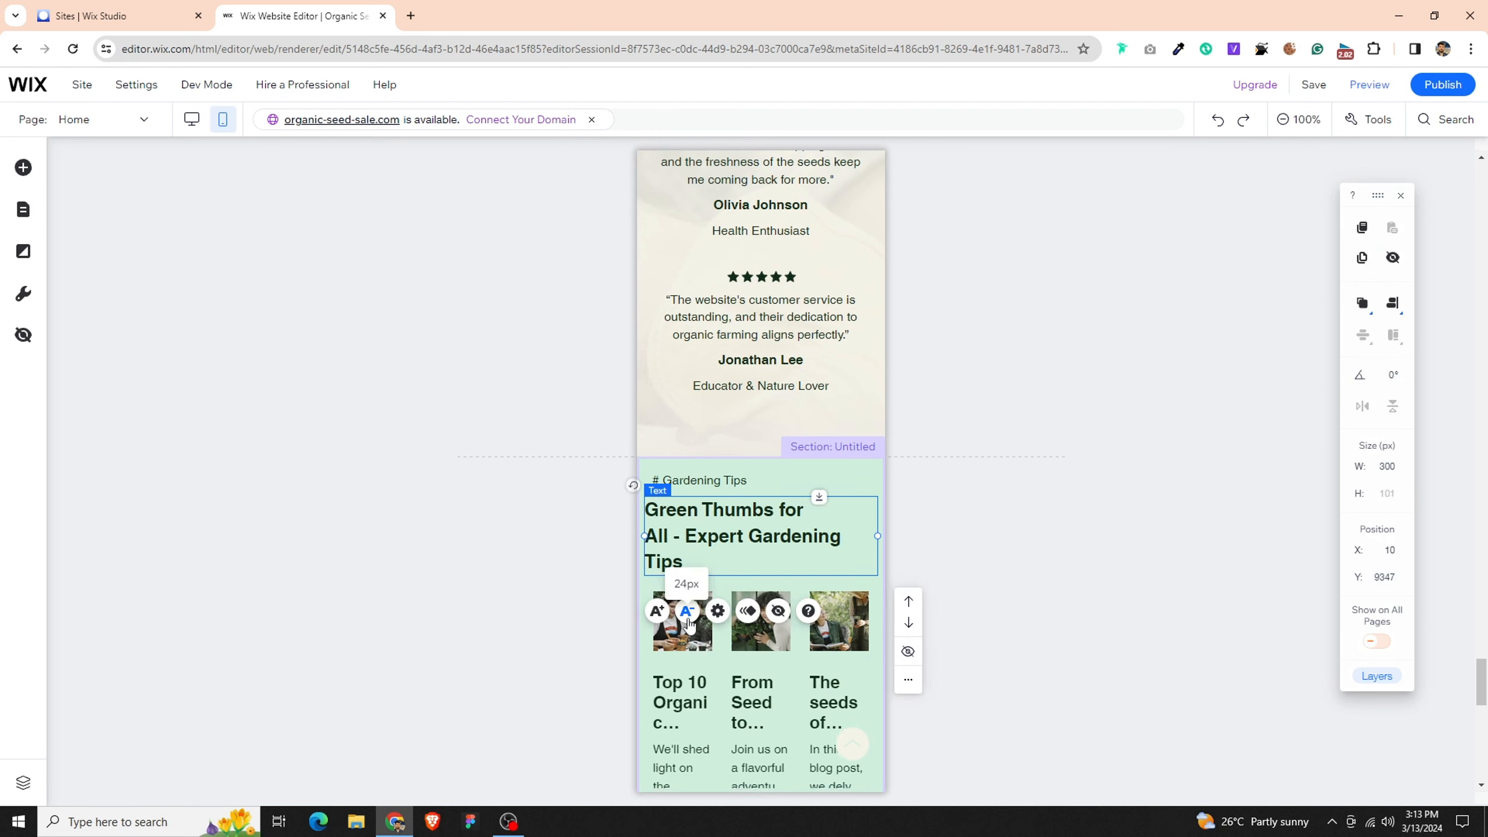
pyautogui.click(688, 621)
pyautogui.click(925, 538)
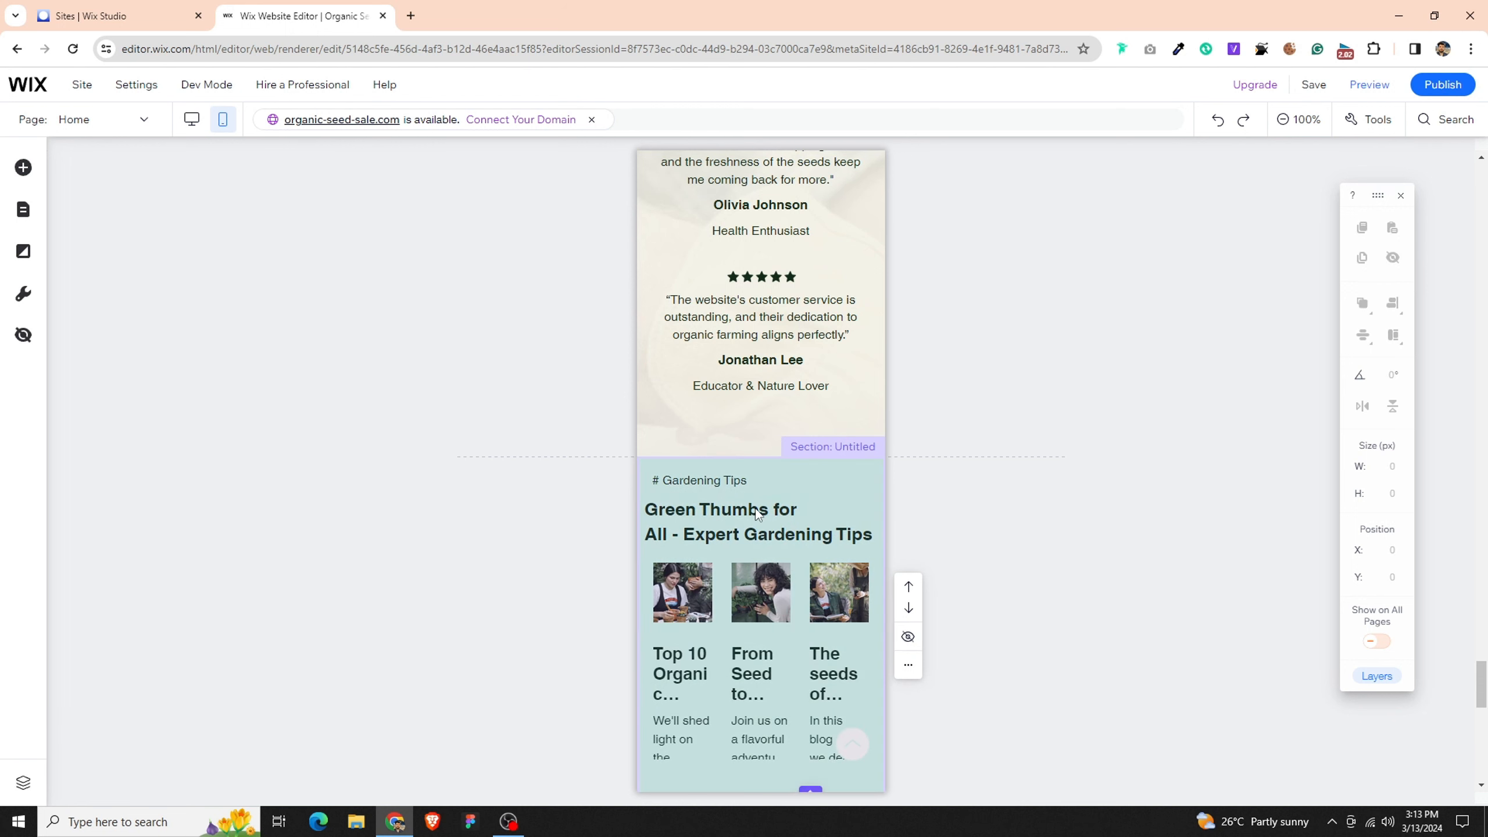
# - Enable mobile layout settings for the Gardening Tips post list and apply the Magazine layout after trying Side by side
pyautogui.click(685, 577)
pyautogui.click(683, 525)
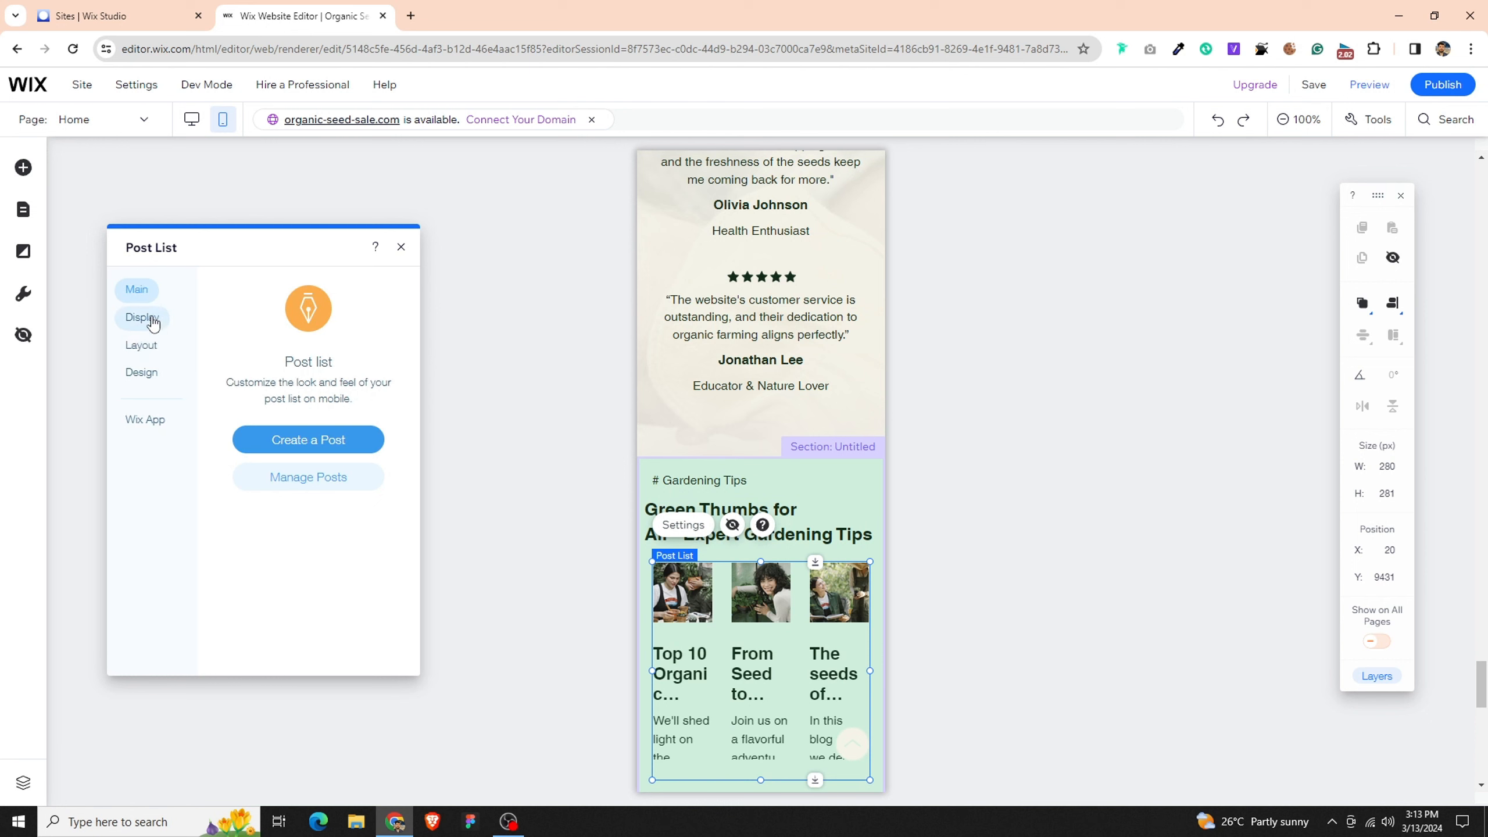
pyautogui.click(142, 345)
pyautogui.click(380, 300)
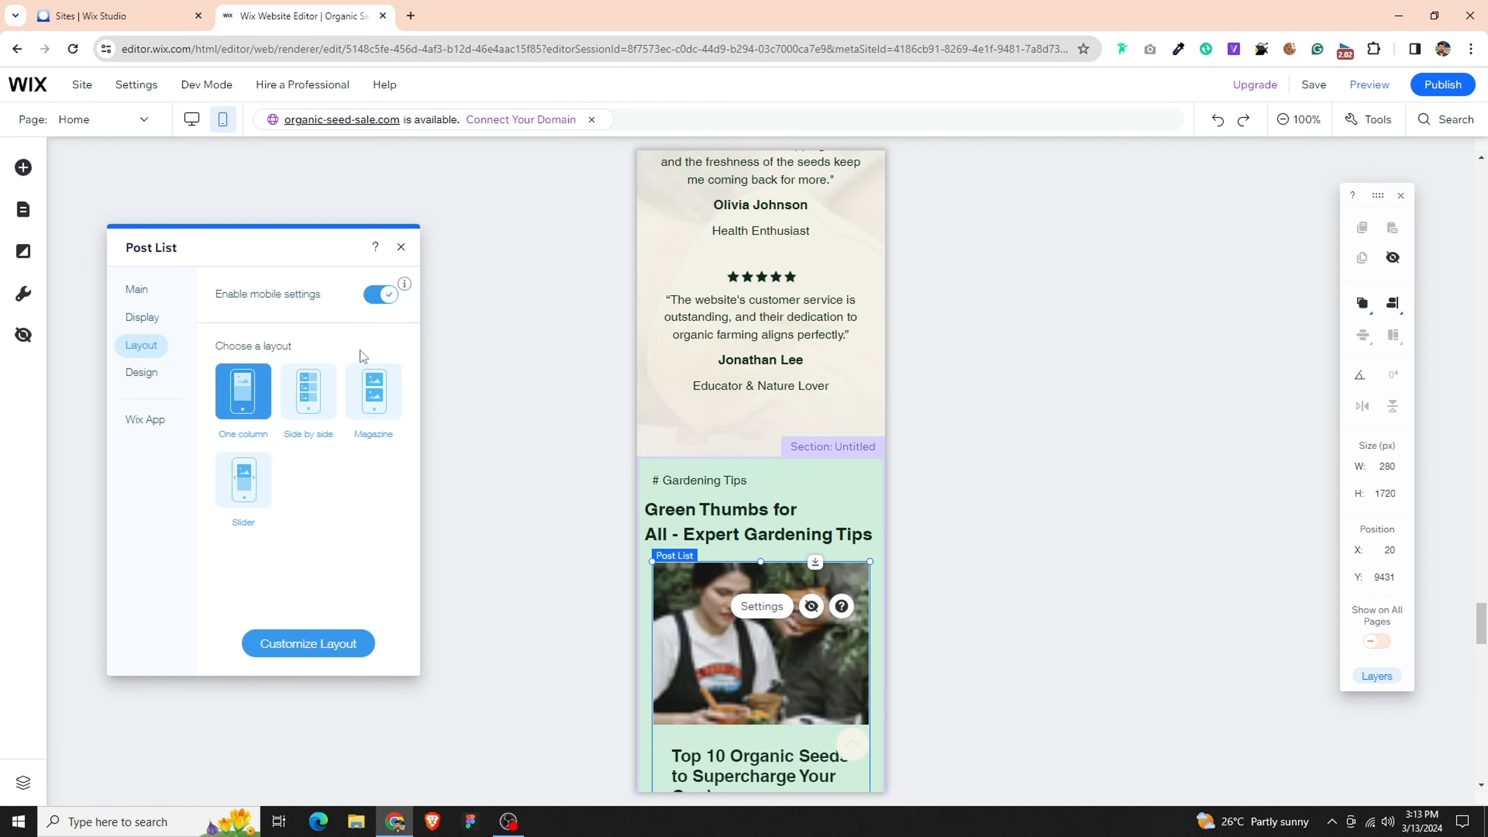
pyautogui.click(317, 406)
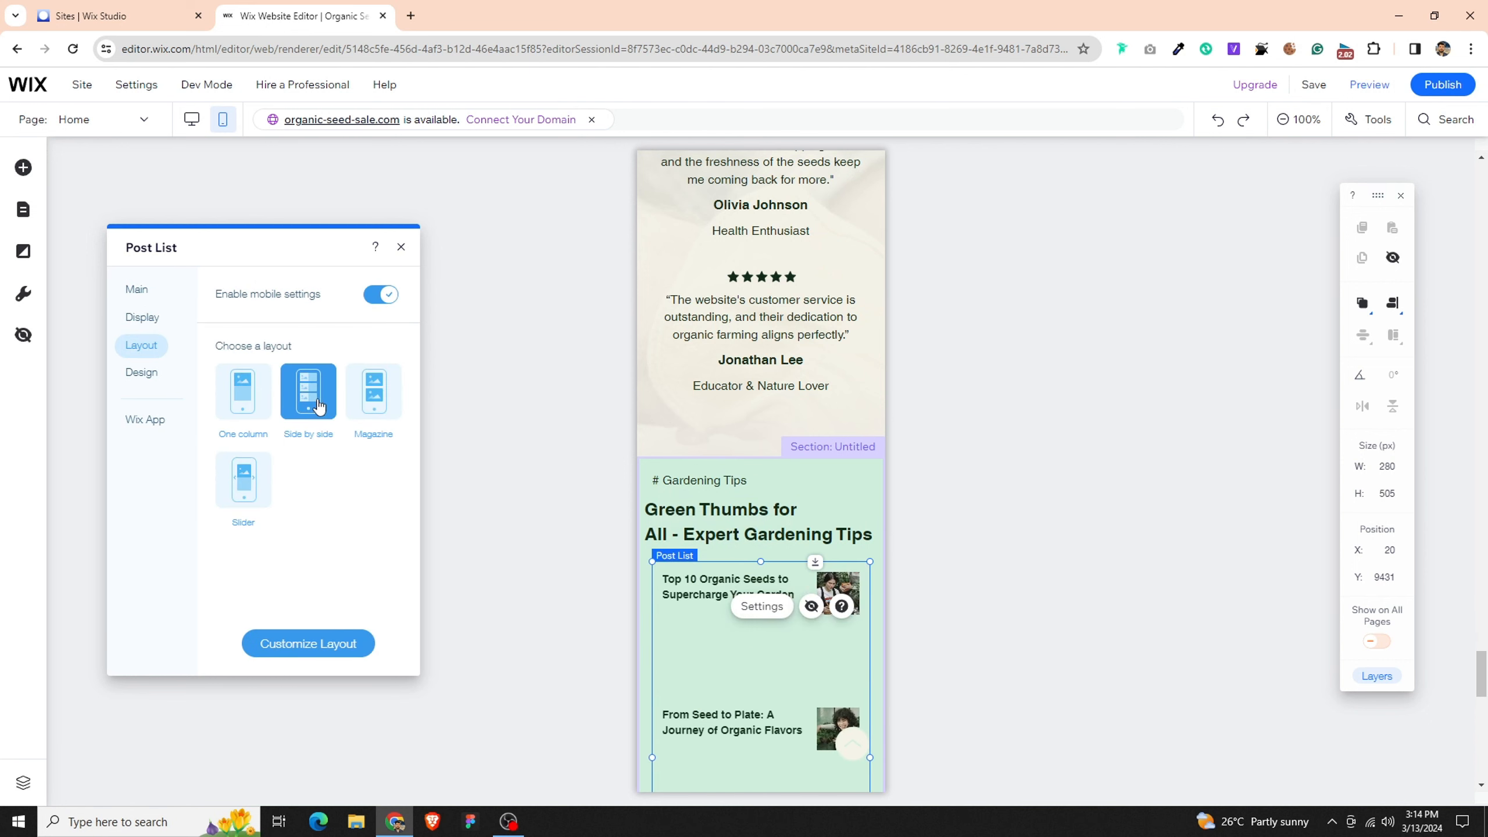
pyautogui.click(379, 411)
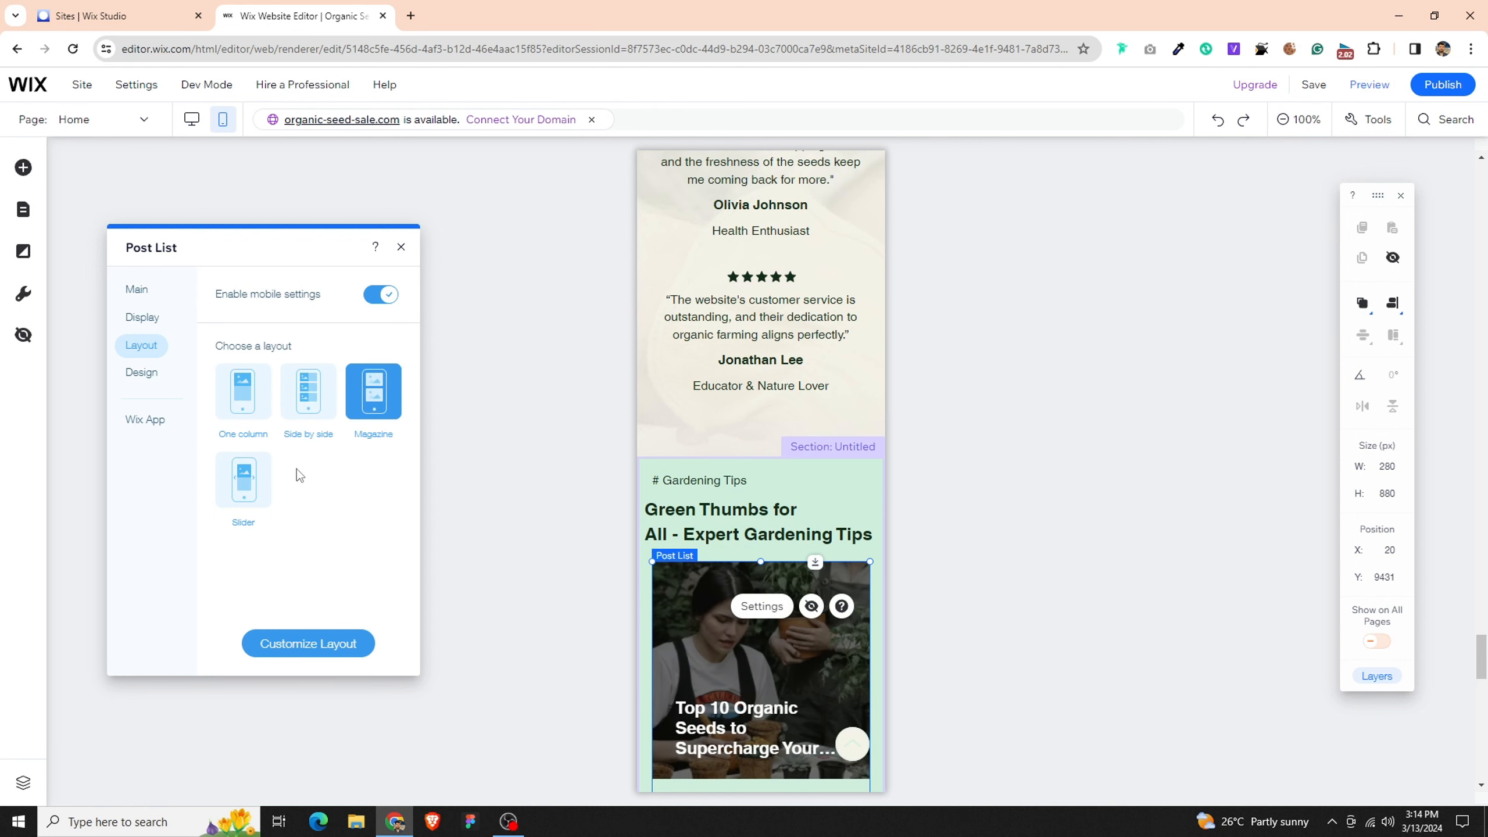
# - Enable the mobile design settings for the Gardening Tips post list and look over its style options
pyautogui.click(141, 372)
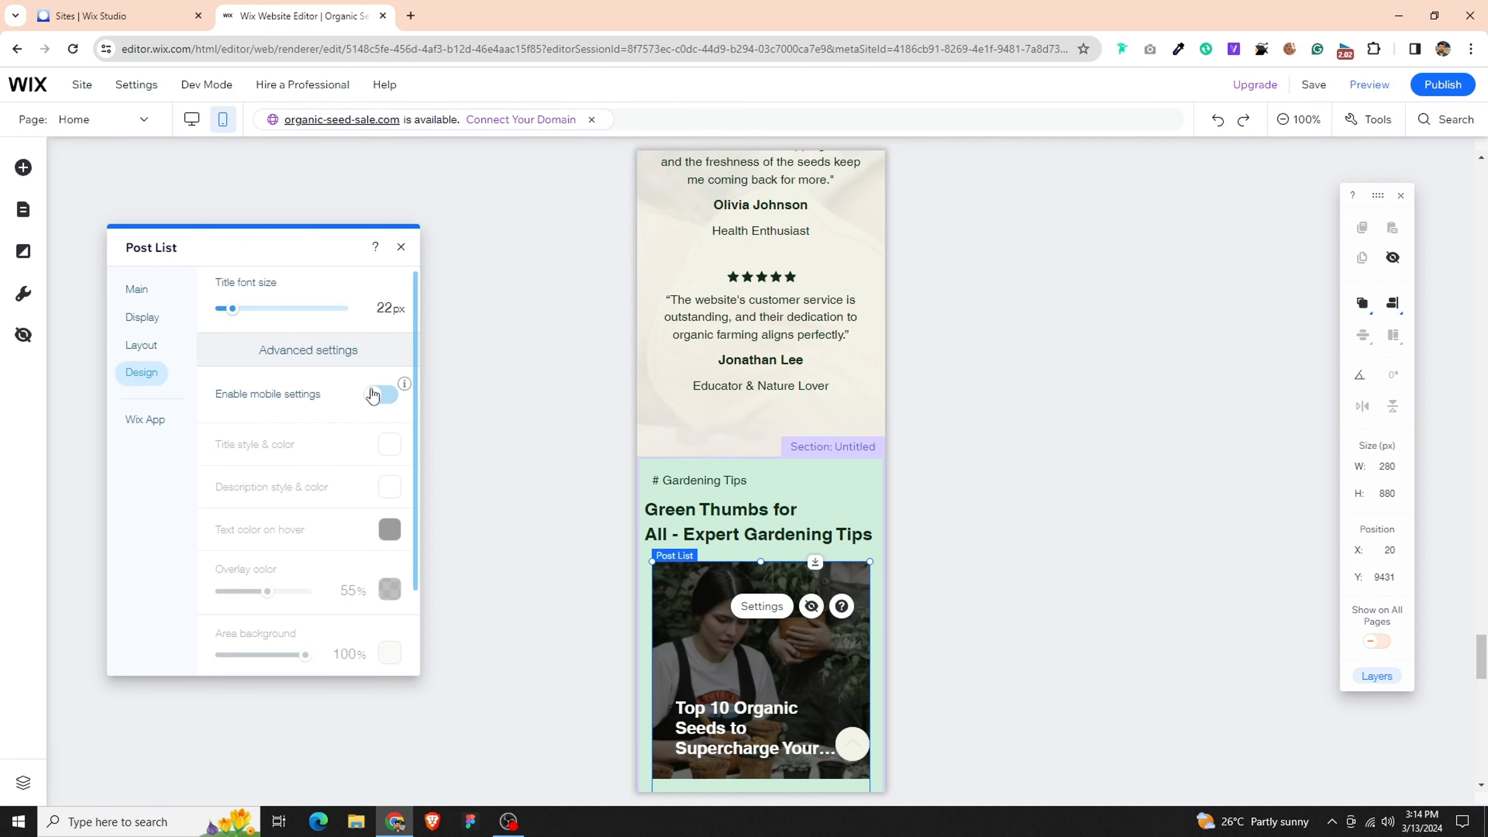
pyautogui.scroll(-1, 375, 411)
pyautogui.scroll(-1, 602, 552)
pyautogui.scroll(-10, 602, 552)
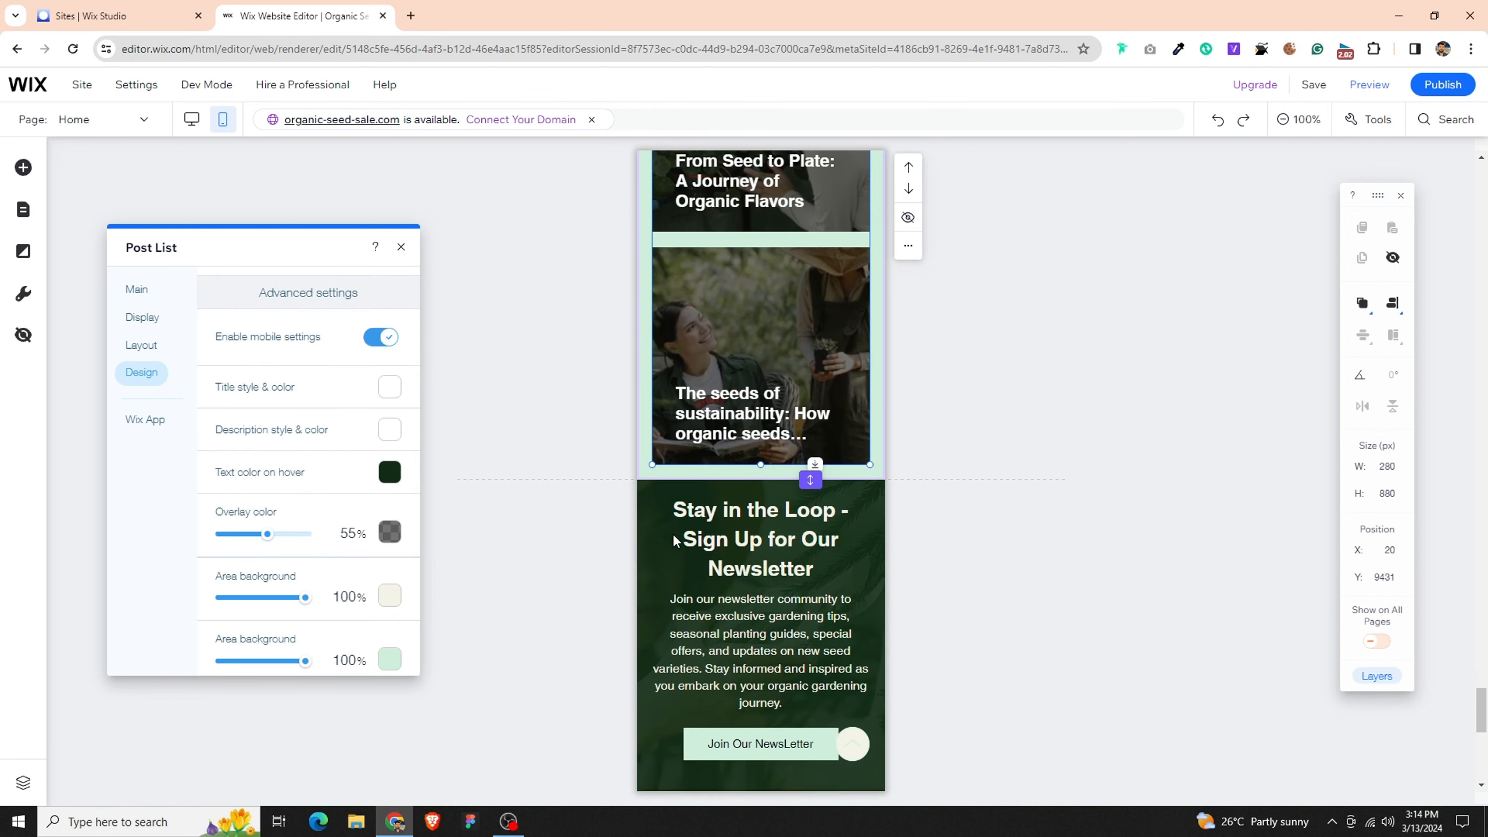
# - Set the width of the "Stay in the Loop - Sign Up for Our Newsletter" heading to 300 px and center its box horizontally
pyautogui.click(848, 454)
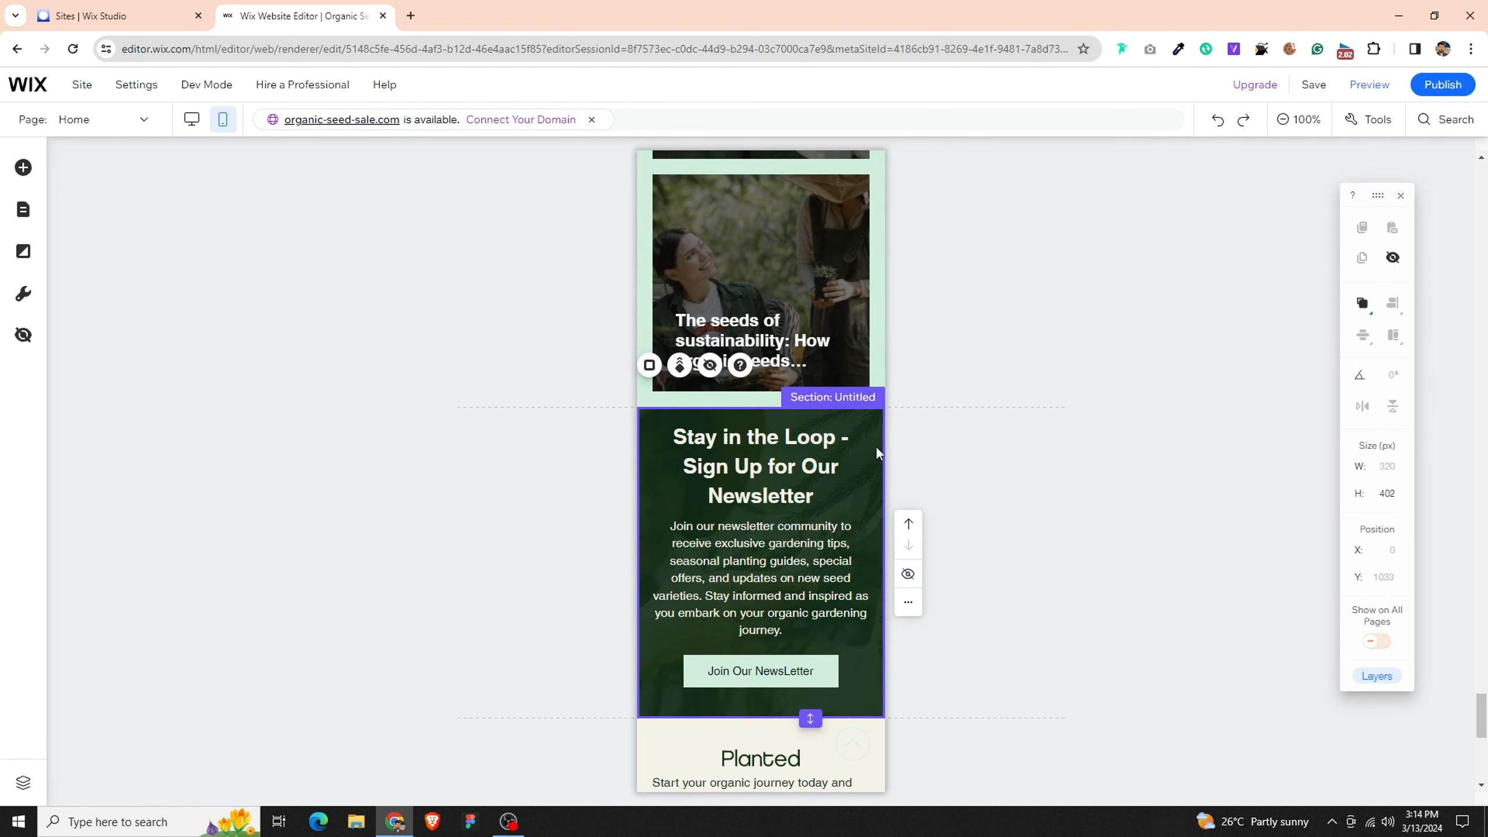
pyautogui.scroll(-5, 875, 445)
pyautogui.scroll(4, 836, 509)
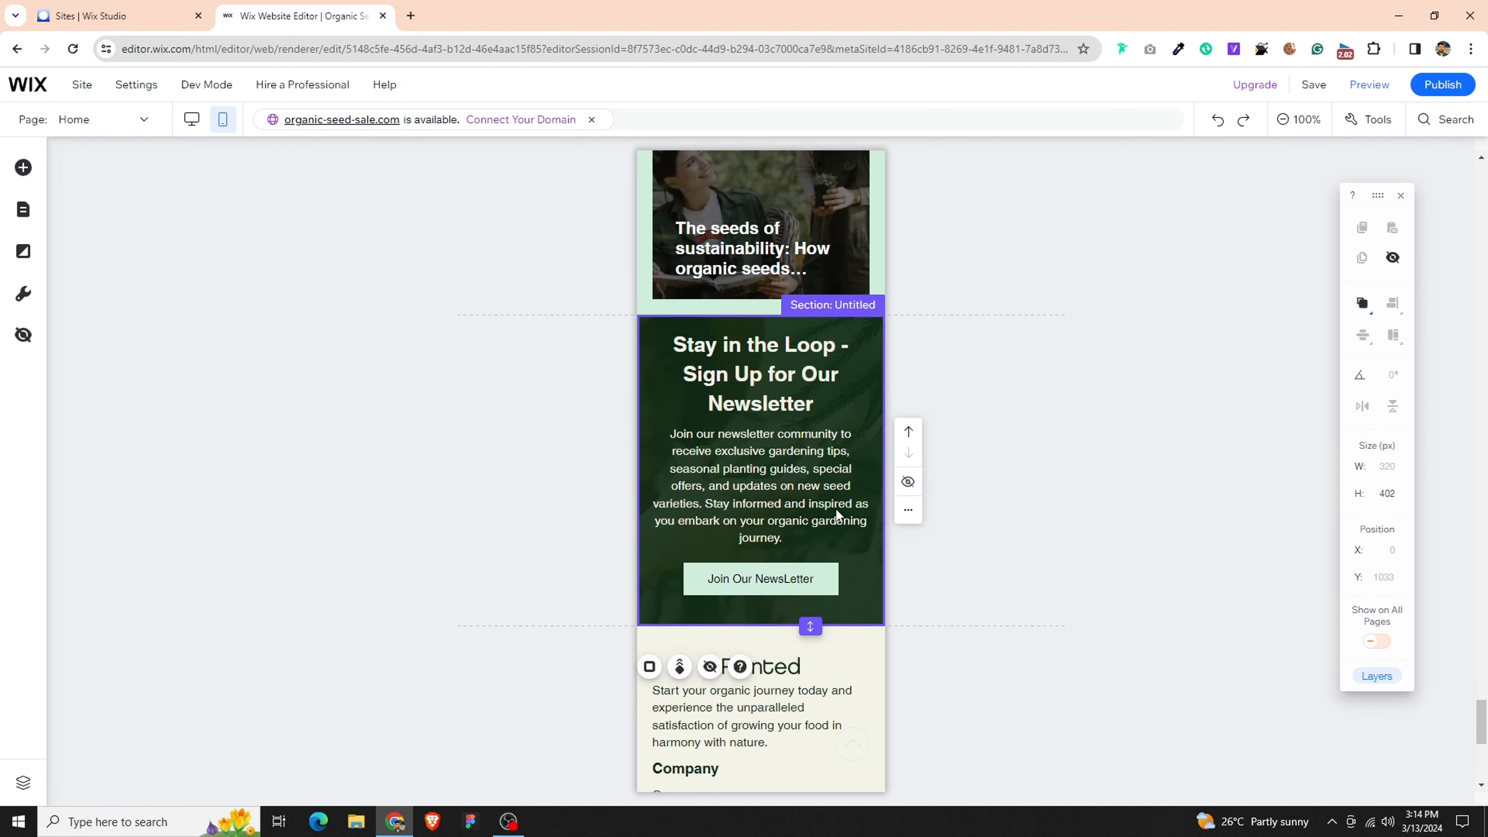
pyautogui.click(828, 372)
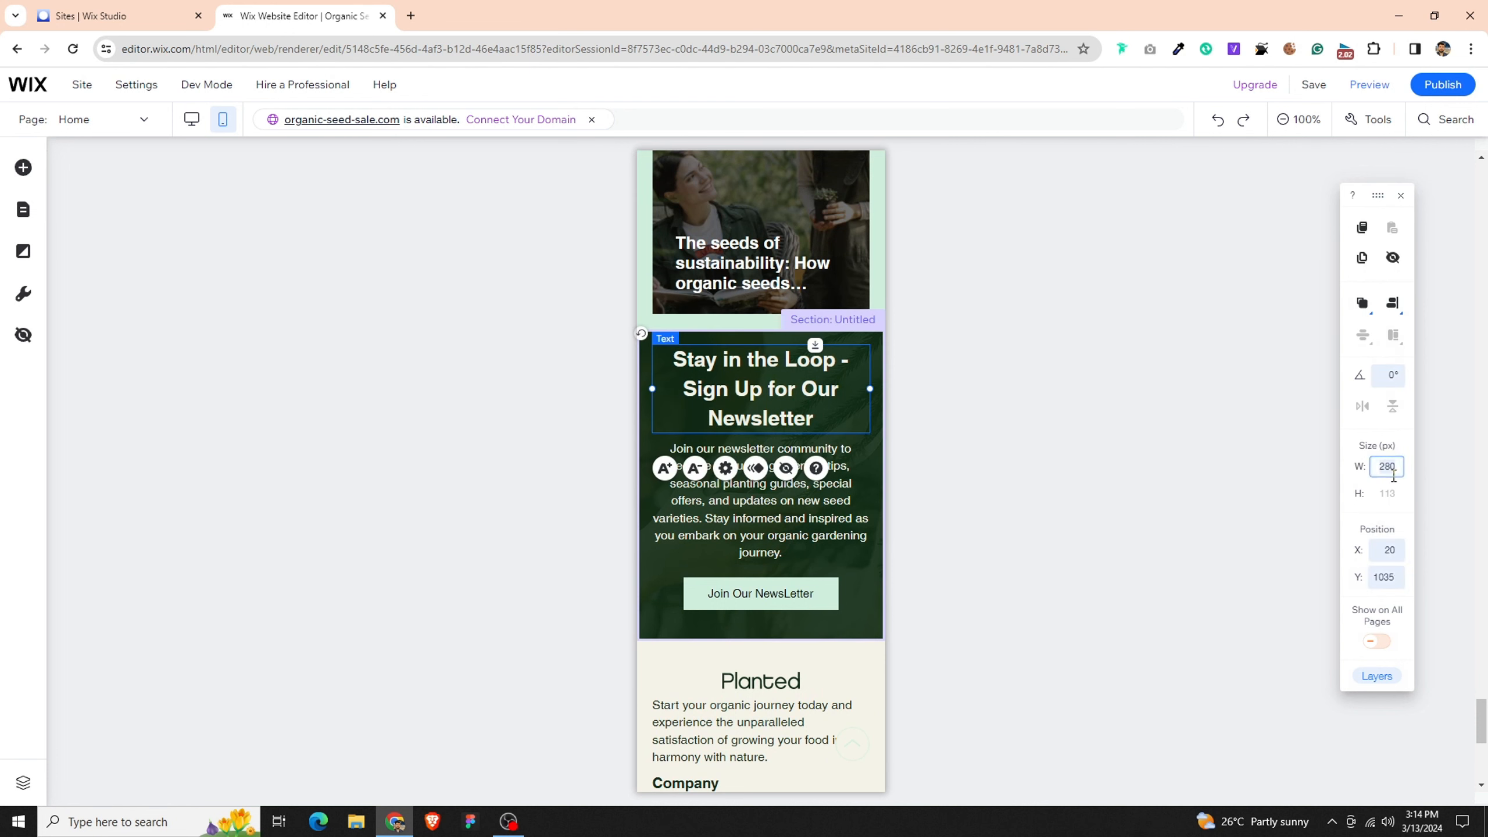
pyautogui.press('Return')
pyautogui.click(1392, 305)
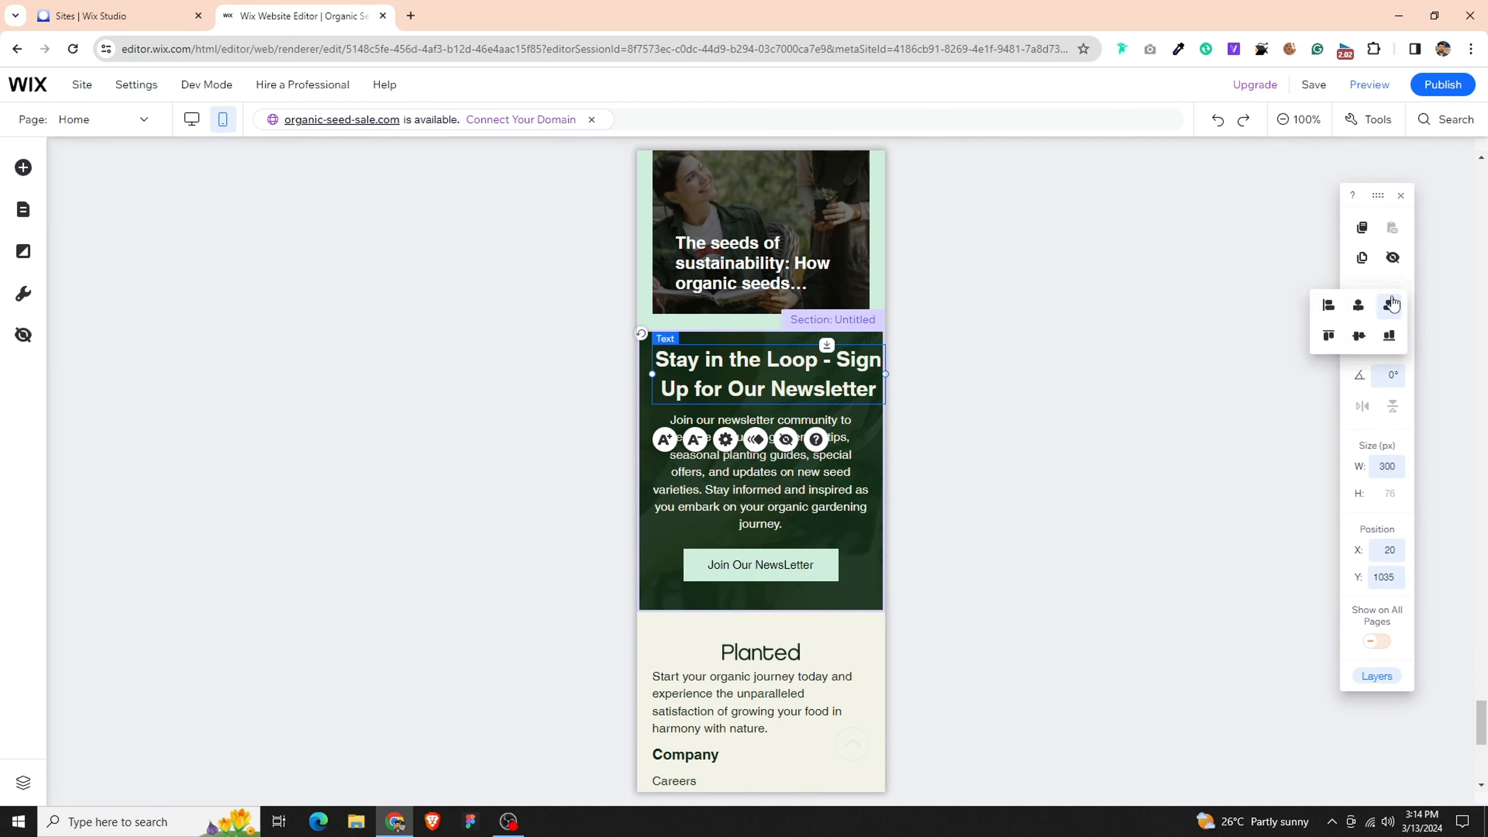
pyautogui.click(1359, 305)
# - Widen the newsletter paragraph to 300 px, centered horizontally, and reduce its font size by one step
pyautogui.click(784, 491)
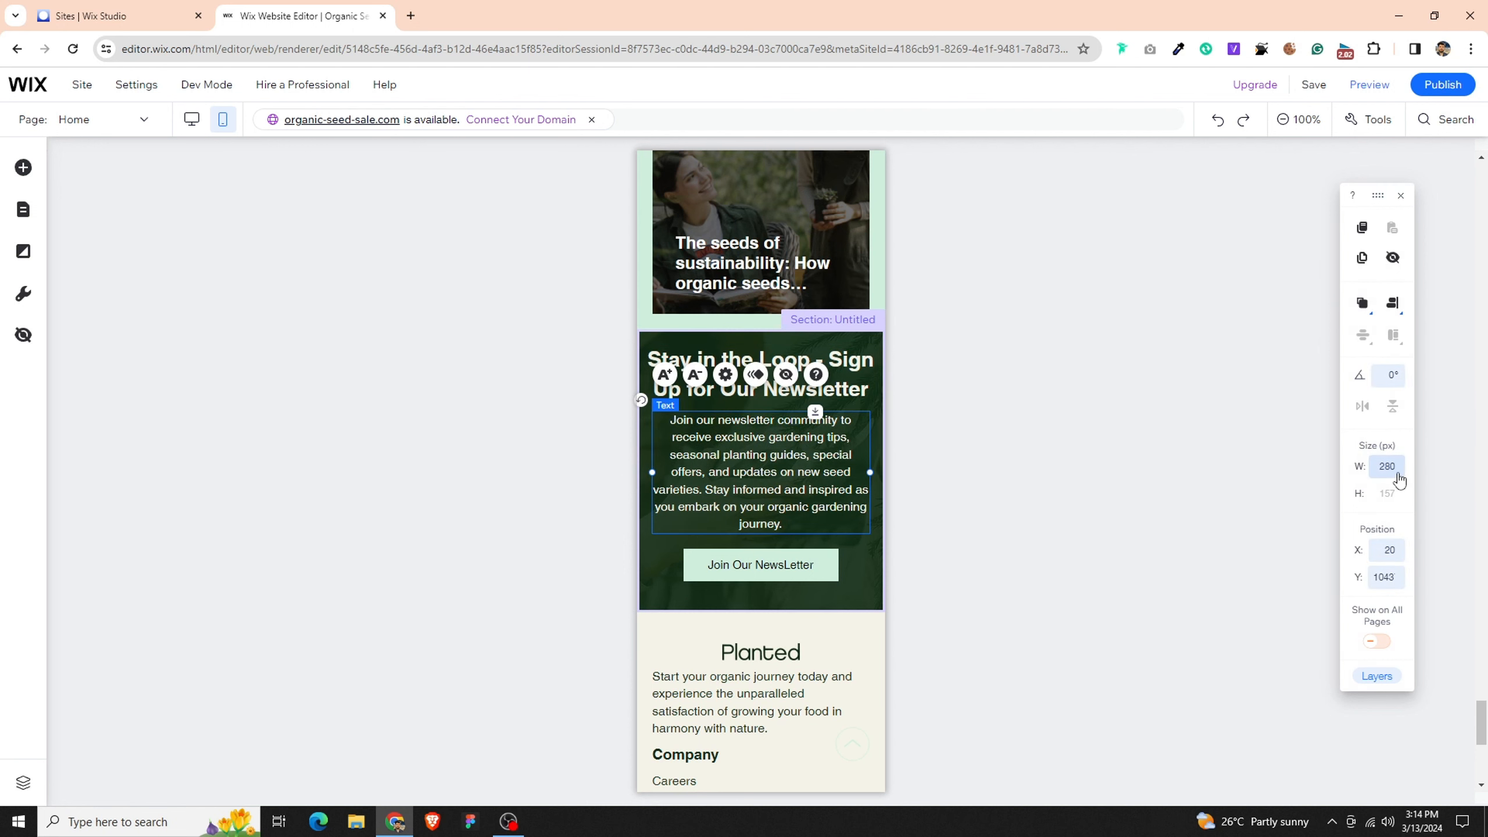
pyautogui.click(1397, 469)
pyautogui.write('300')
pyautogui.press('Return')
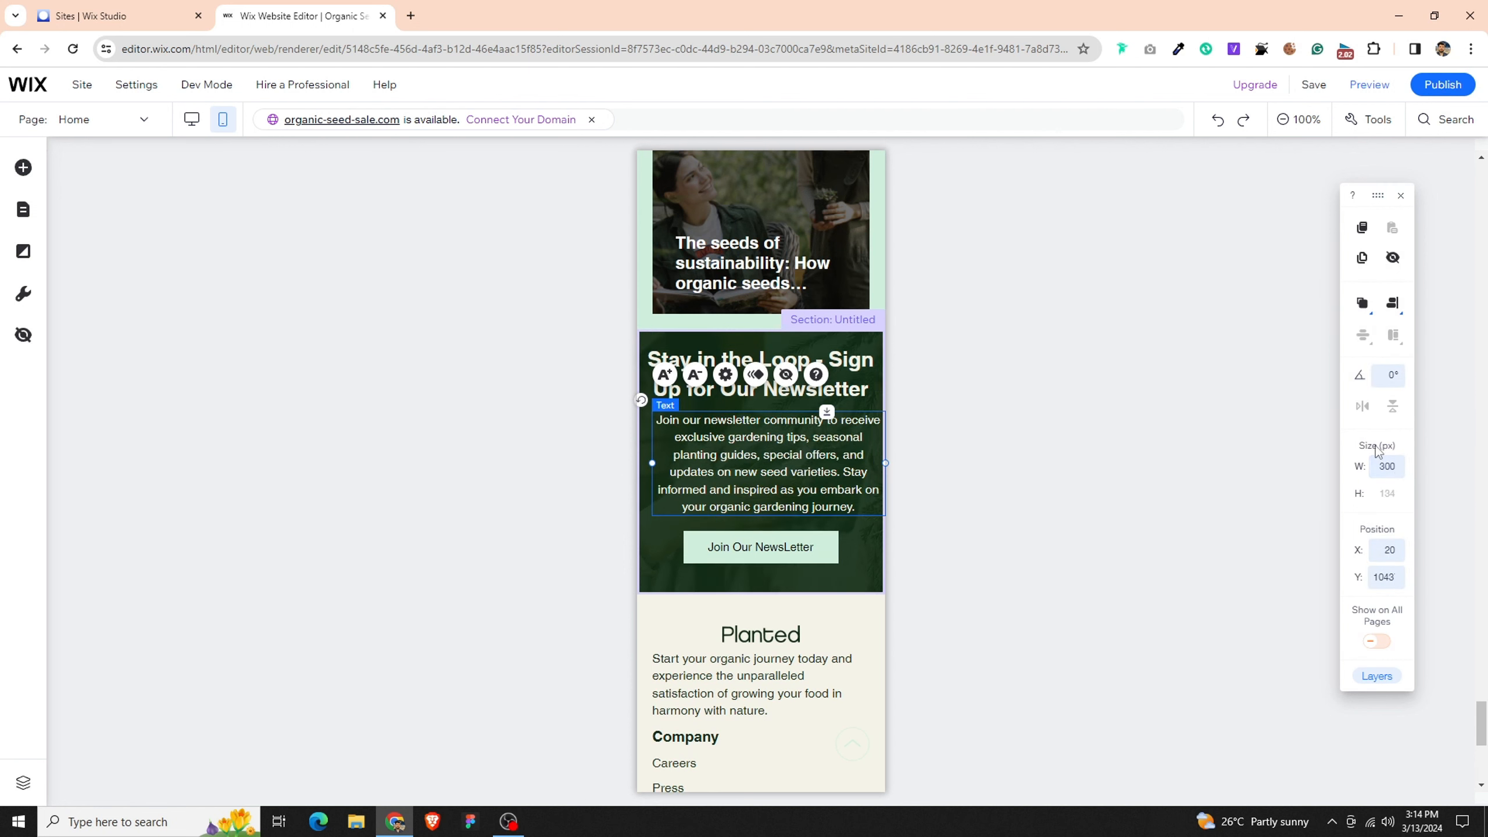
pyautogui.click(1392, 304)
pyautogui.click(1358, 306)
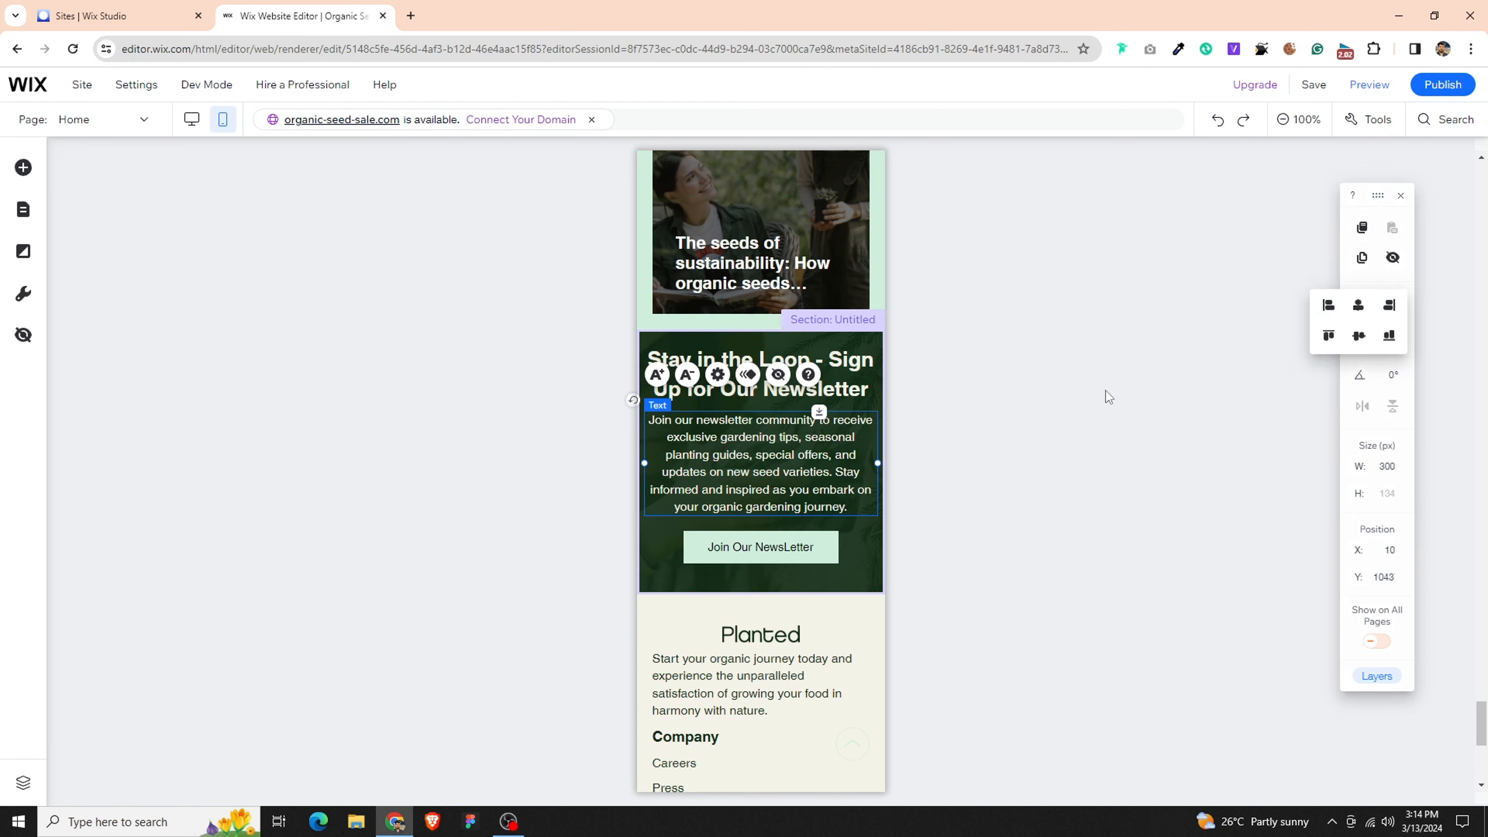
pyautogui.click(694, 379)
# - Resize the "Join Our NewsLetter" button to 240 × 44 px and center it horizontally
pyautogui.click(760, 543)
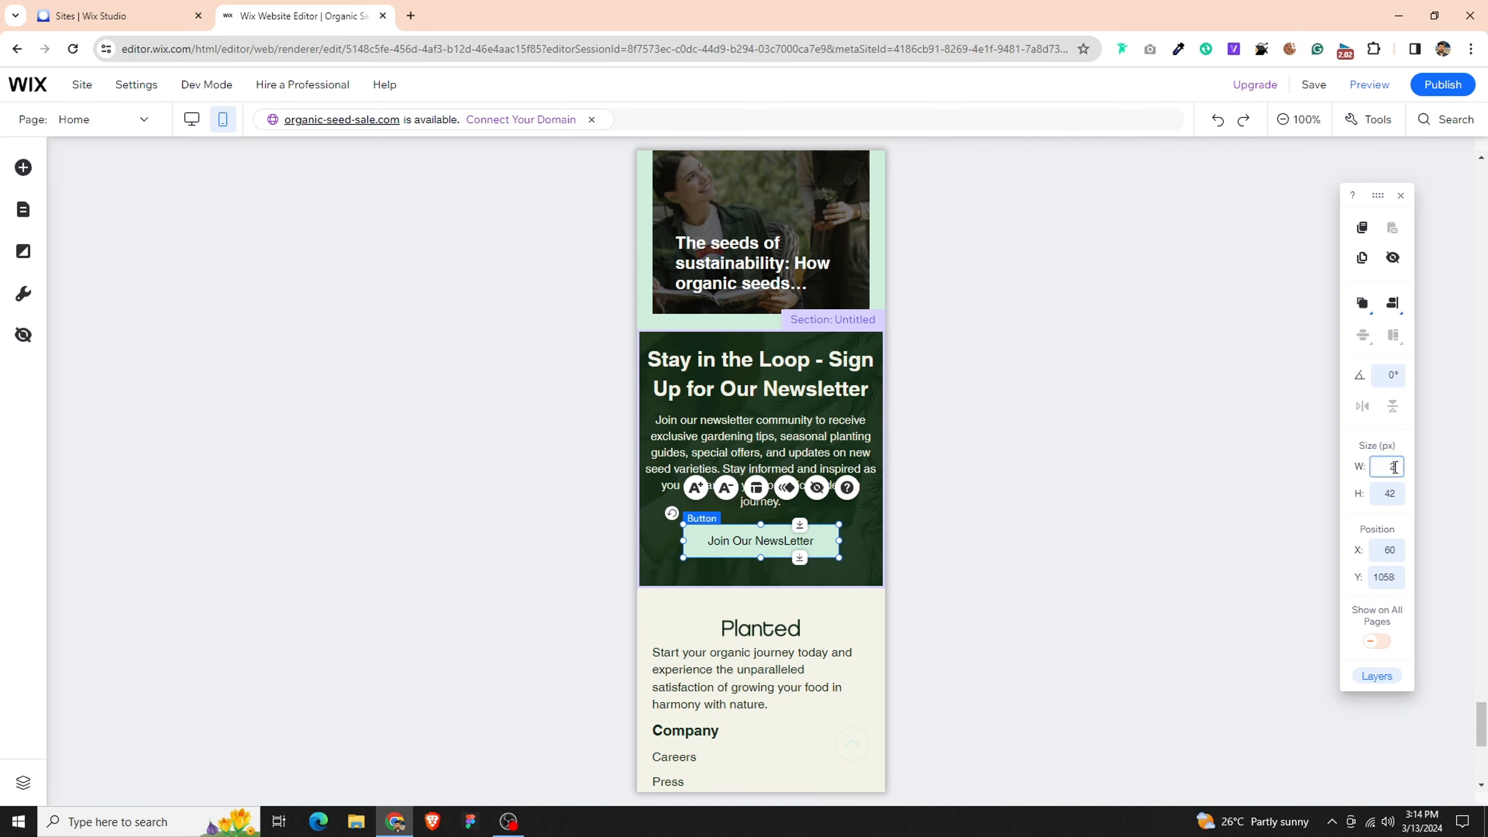
pyautogui.press('Return')
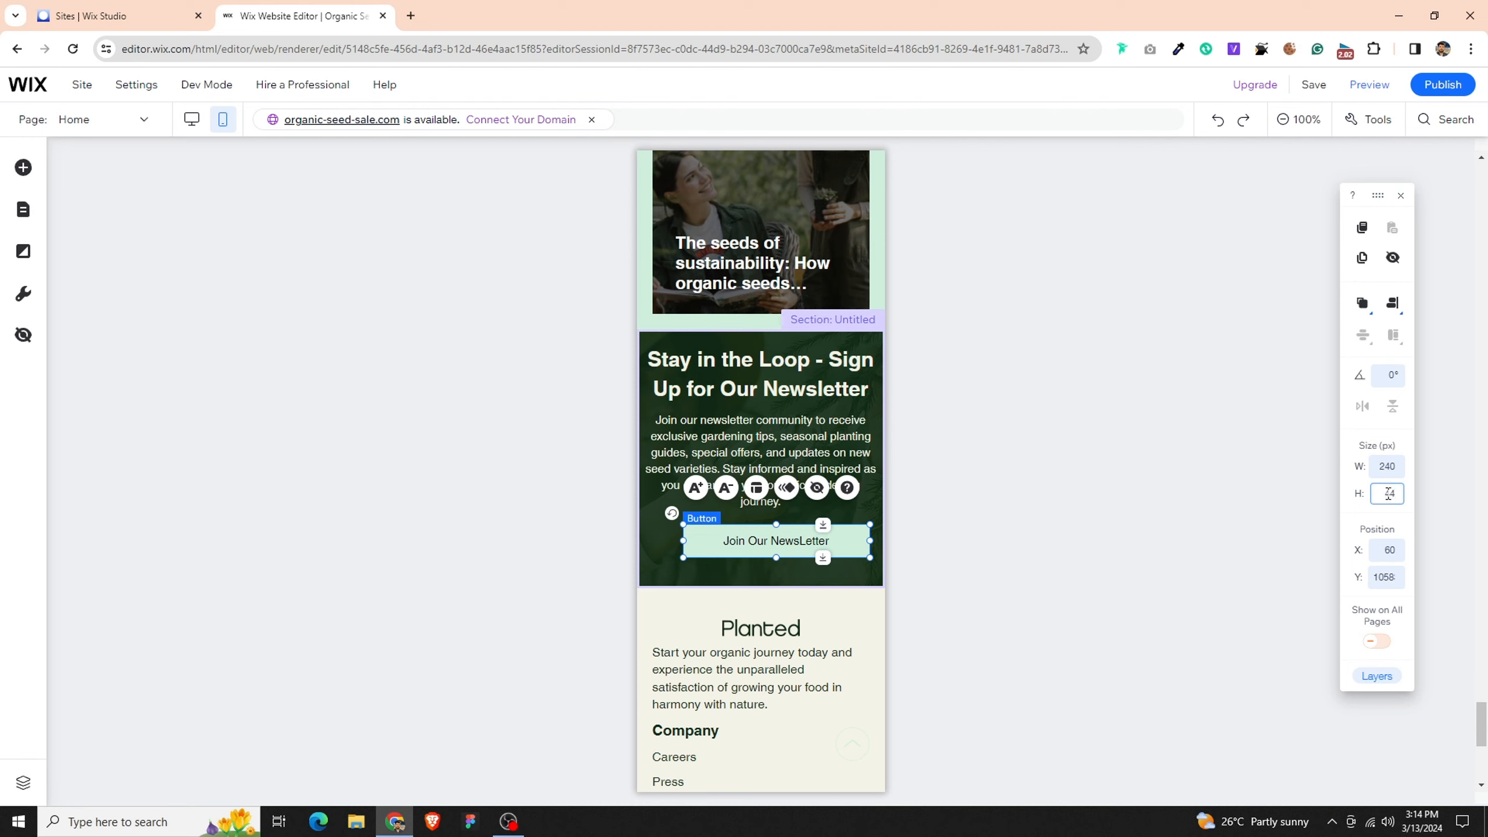
pyautogui.press('Return')
pyautogui.click(1397, 307)
pyautogui.click(1363, 306)
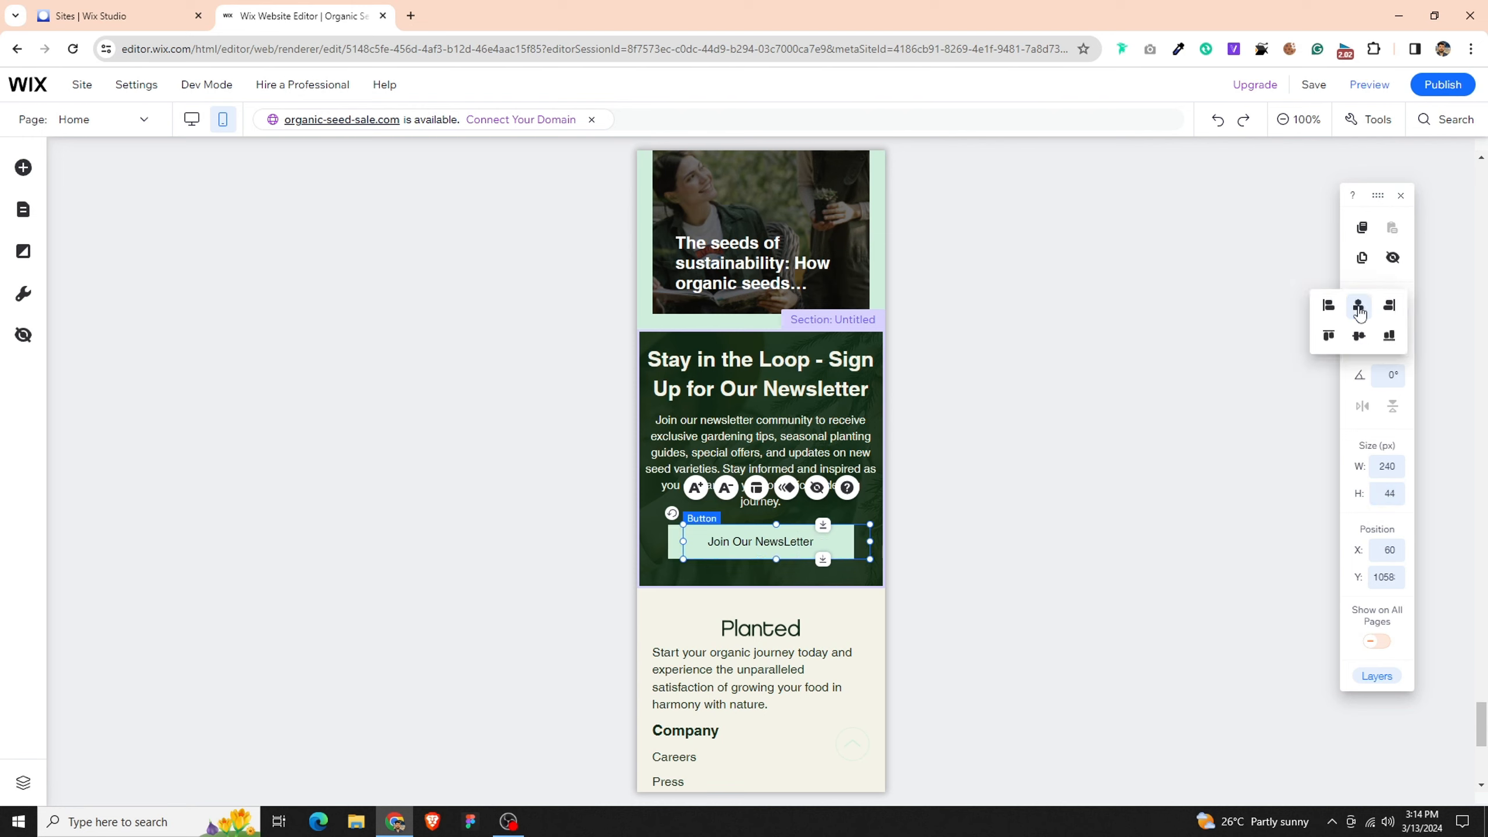
# - Increase the newsletter section's height to 378 px and lower its "Join Our NewsLetter" button slightly
pyautogui.click(850, 582)
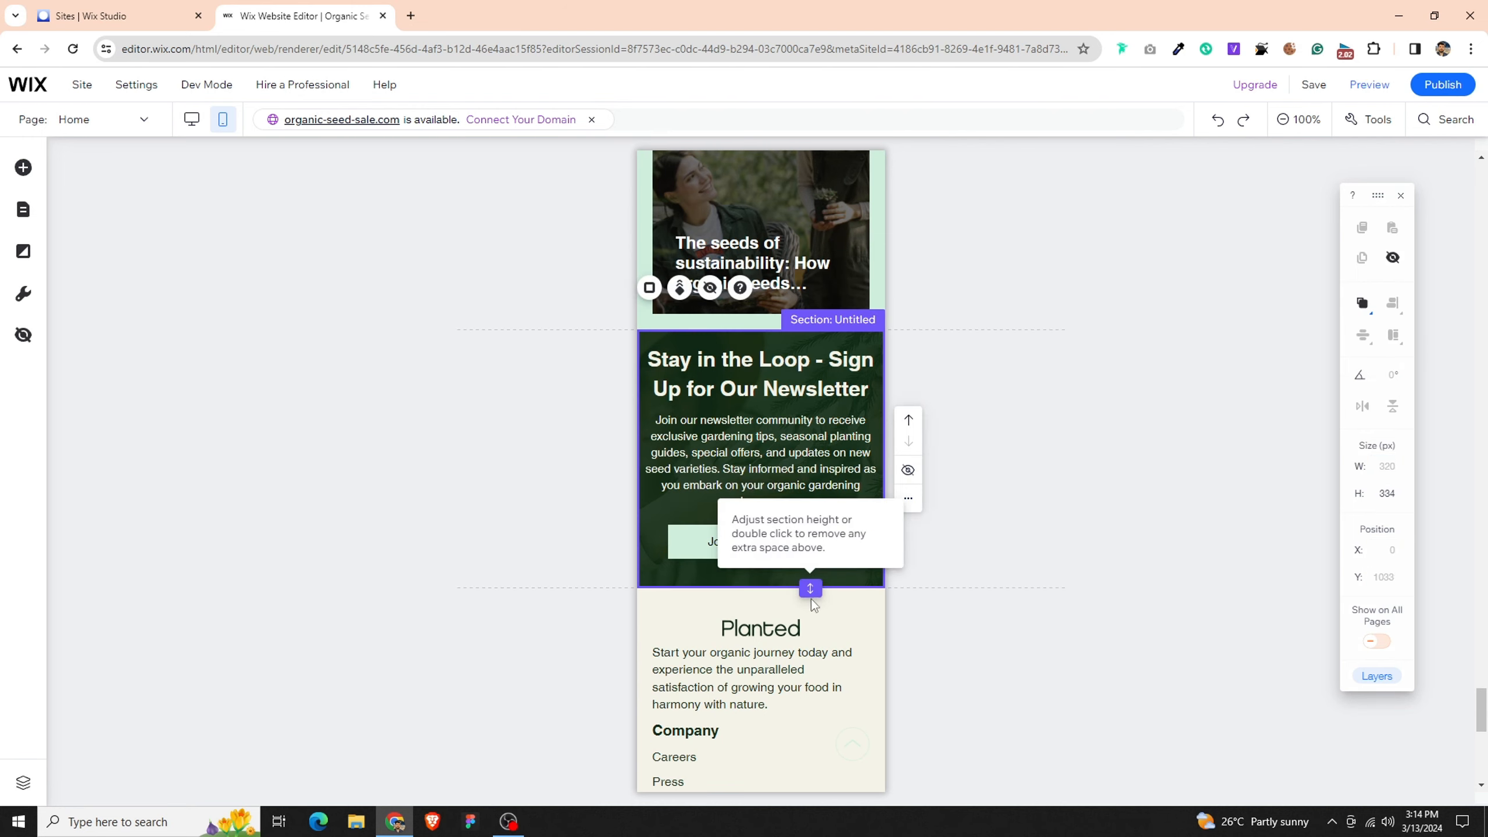
pyautogui.moveTo(811, 599); pyautogui.dragTo(811, 633)
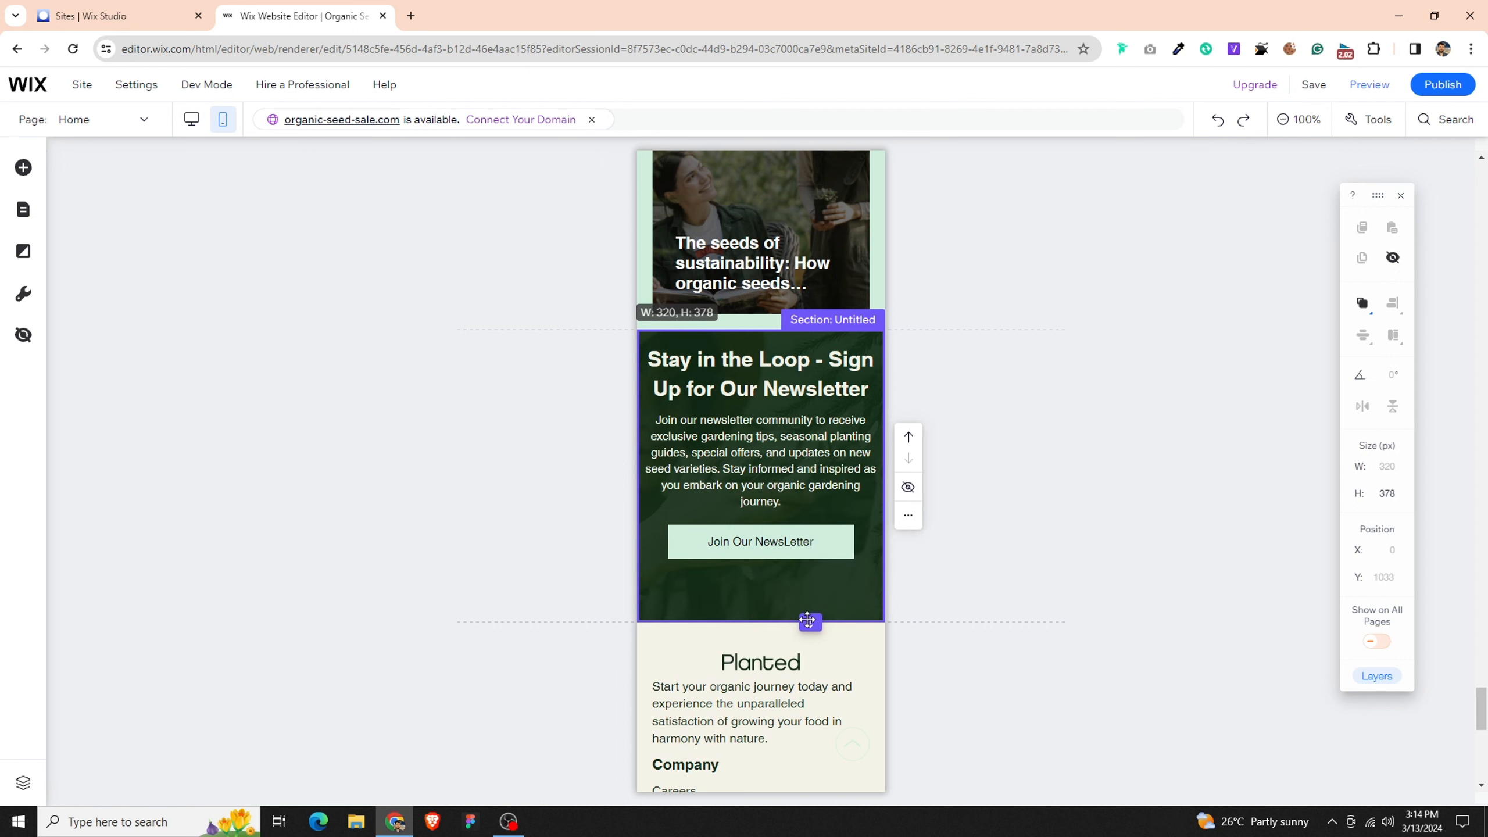
pyautogui.click(780, 531)
pyautogui.moveTo(779, 531); pyautogui.dragTo(778, 554)
# - Lower the newsletter paragraph toward the button and move the heading down slightly from the section's upper edge
pyautogui.click(794, 444)
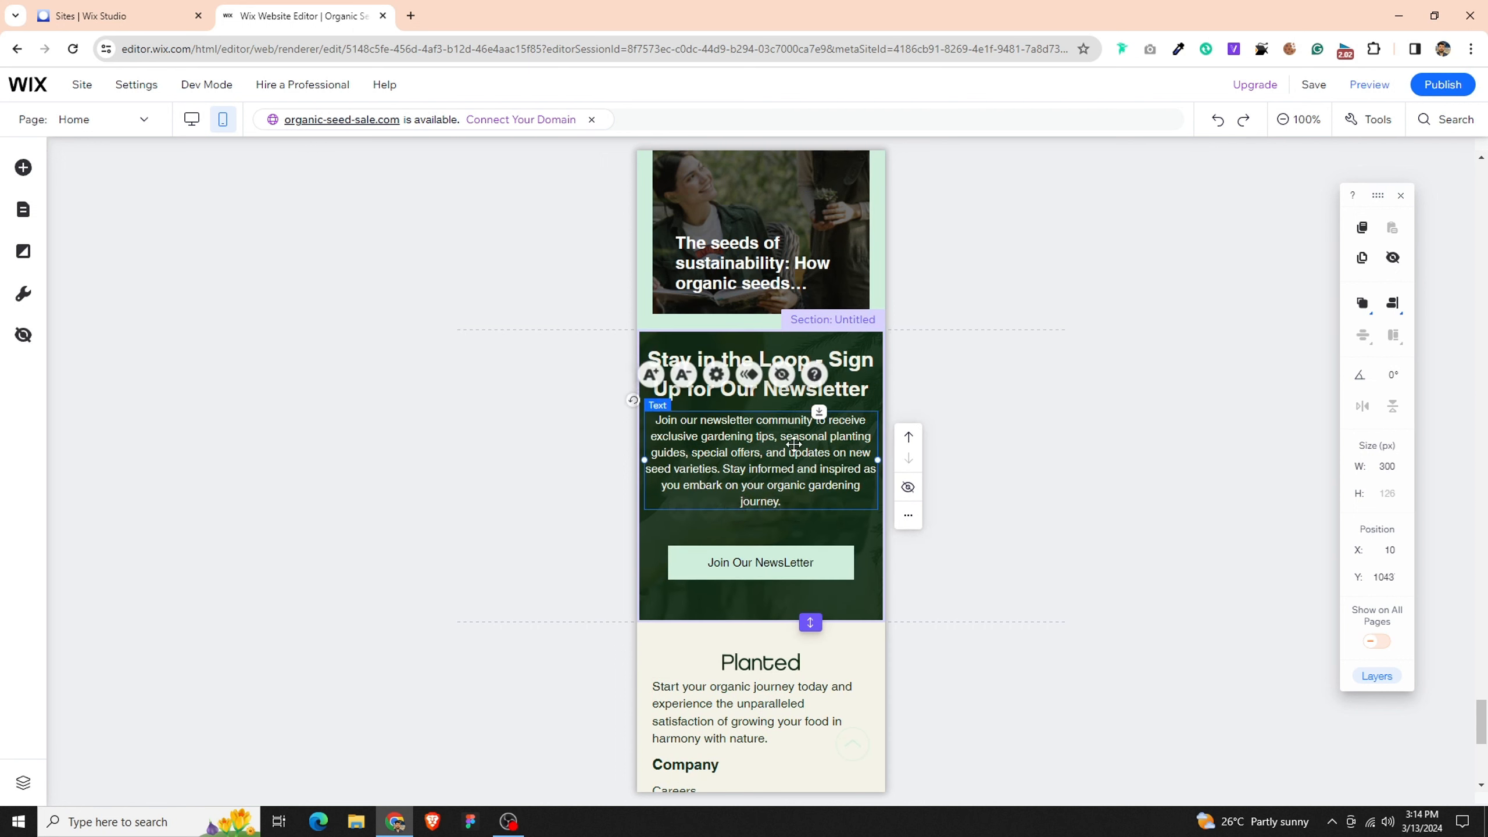
pyautogui.moveTo(794, 444); pyautogui.dragTo(793, 468)
pyautogui.click(806, 370)
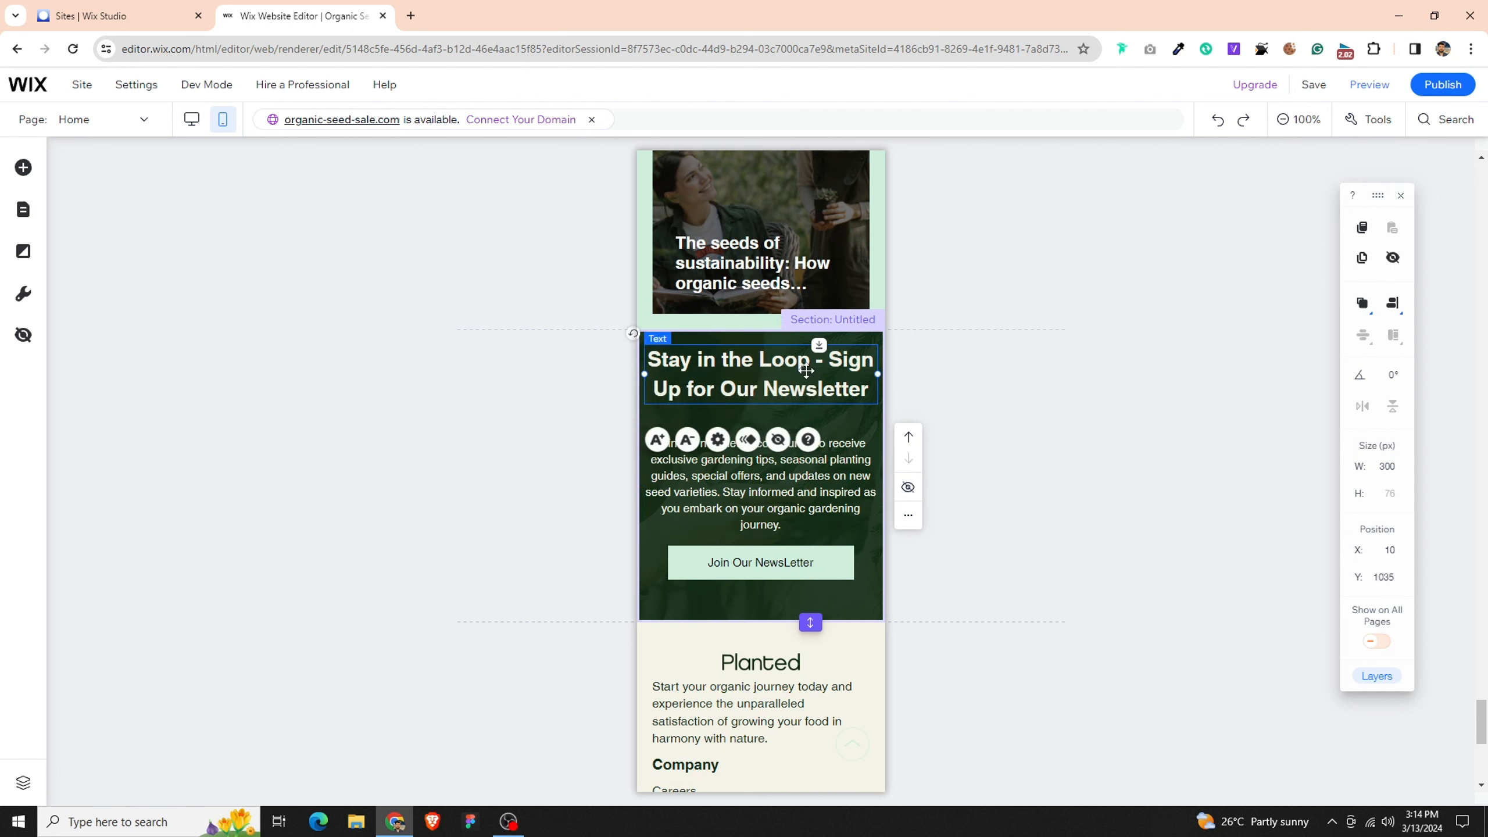
pyautogui.moveTo(806, 371); pyautogui.dragTo(806, 384)
# - Distribute the newsletter section's heading, paragraph and button evenly in the vertical direction
pyautogui.click(717, 452)
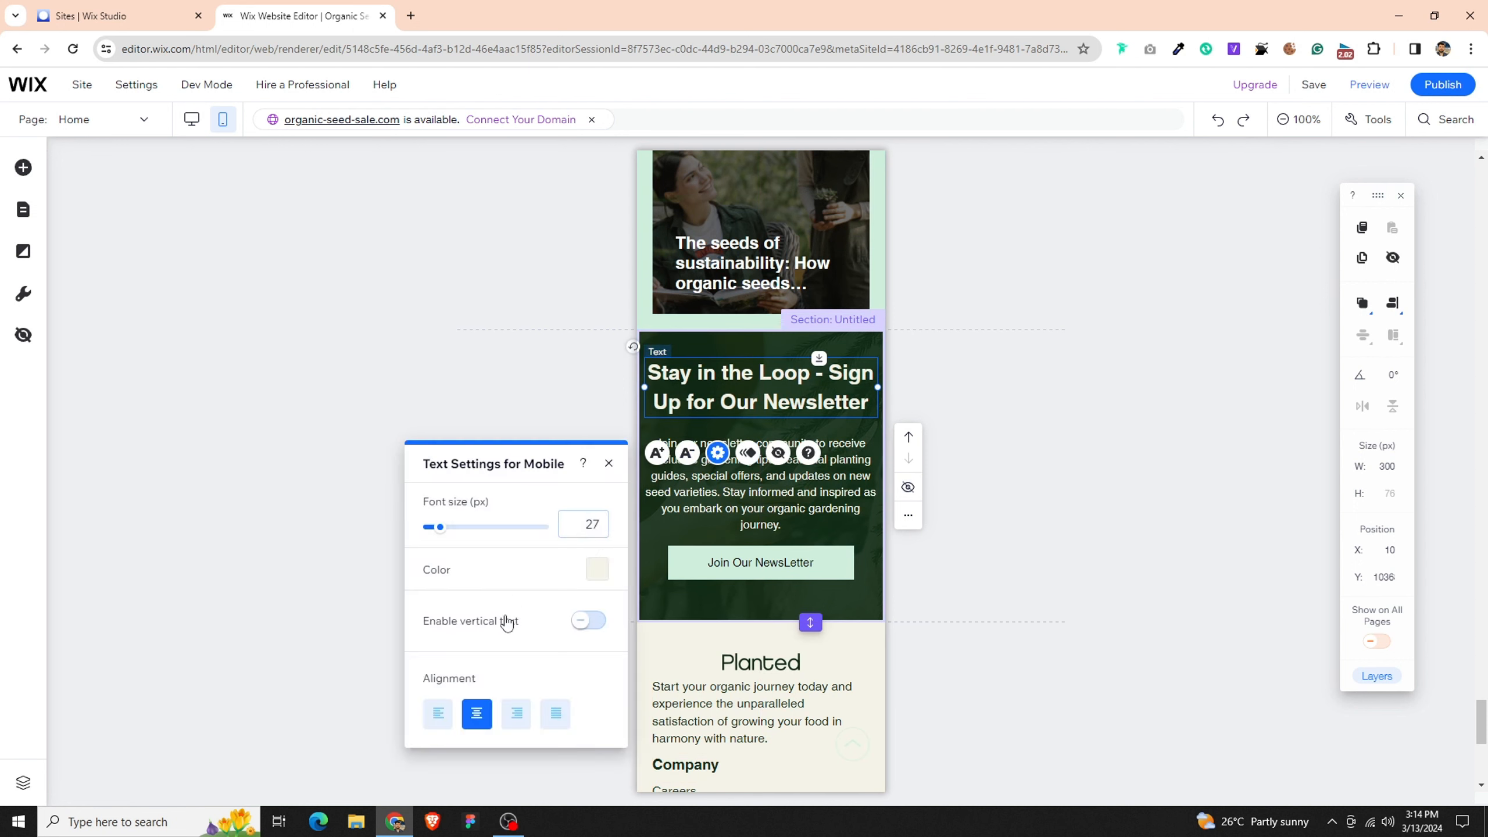
pyautogui.click(833, 473)
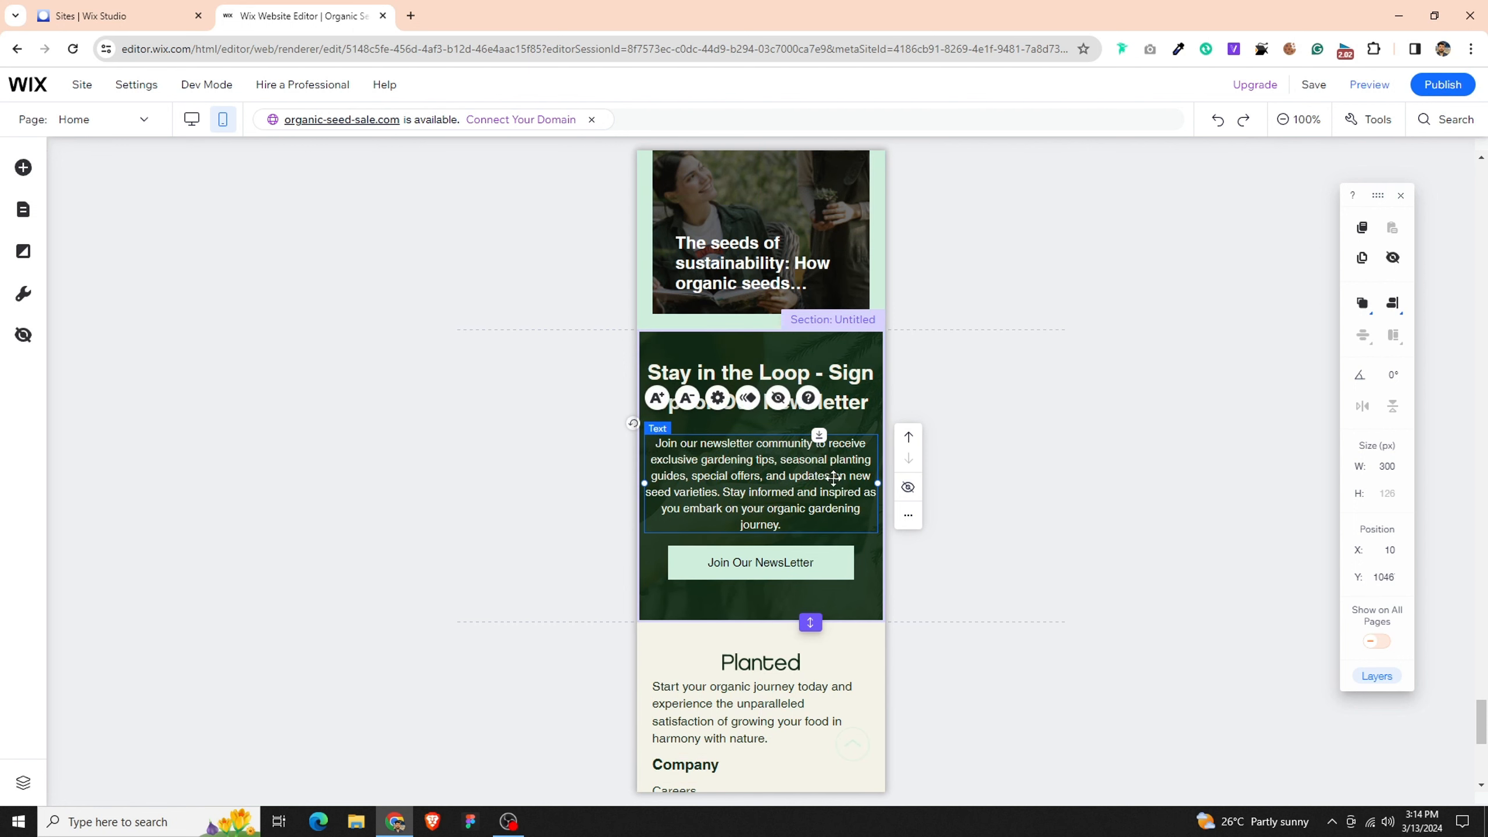
pyautogui.keyDown('shift'); pyautogui.click(814, 566); pyautogui.keyUp('shift')
pyautogui.keyDown('shift'); pyautogui.click(836, 382); pyautogui.keyUp('shift')
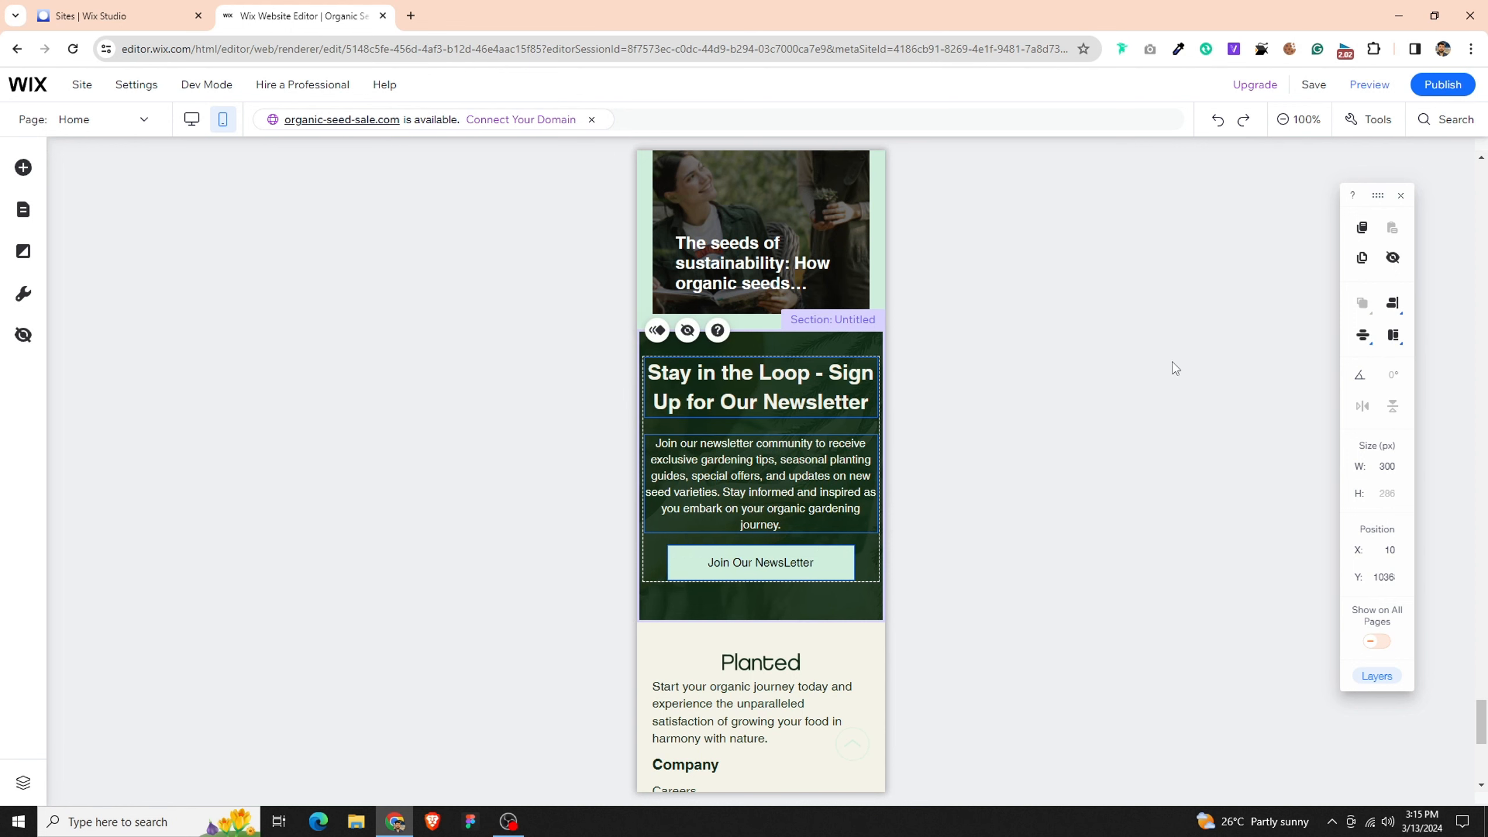
pyautogui.click(1362, 342)
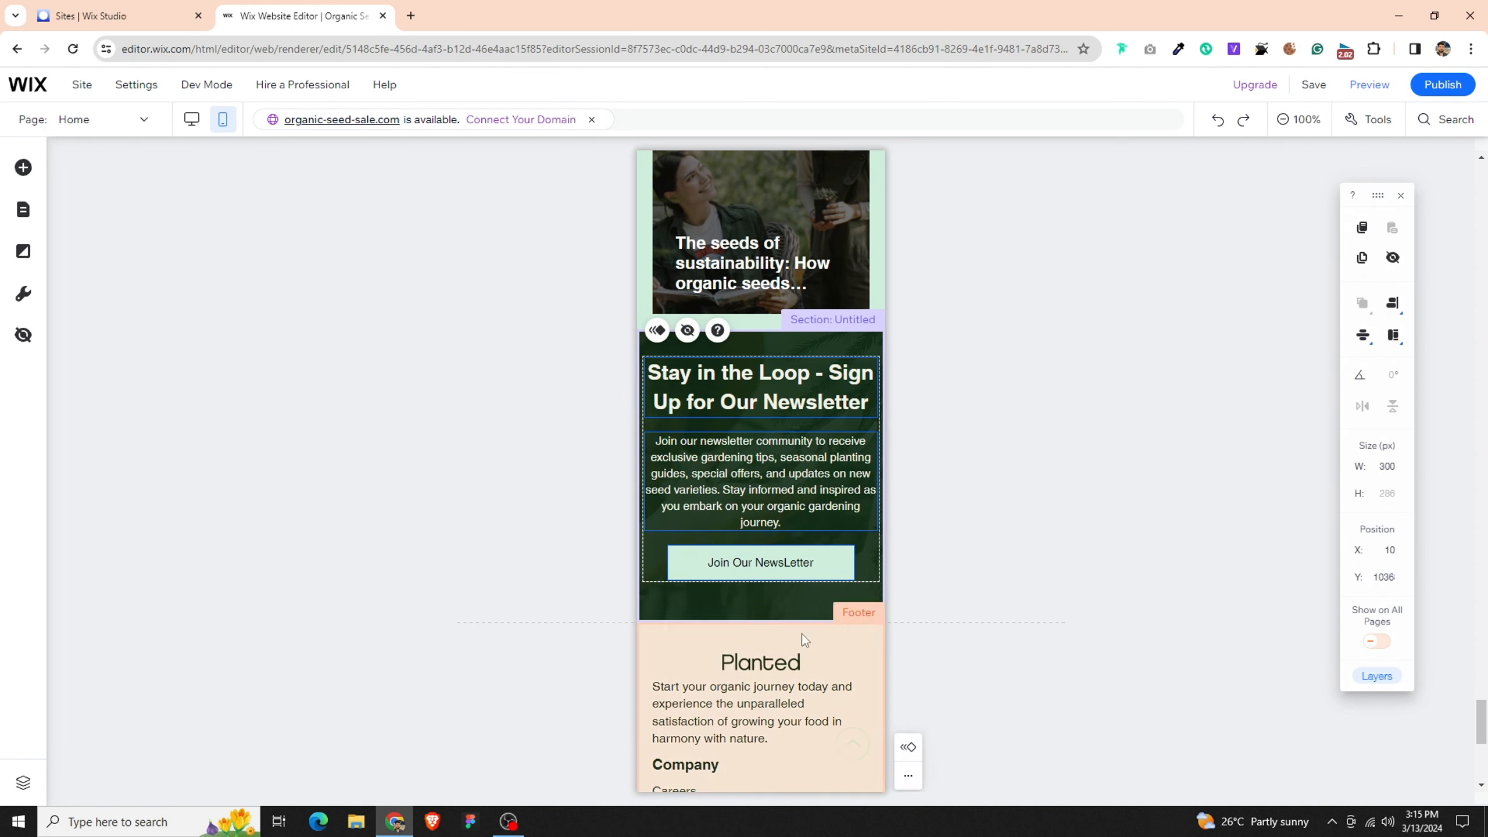
pyautogui.click(846, 603)
# - Extend the footer's Company column downward to a height of 169 px, pushing the Resources column below the About us link
pyautogui.scroll(-8, 843, 592)
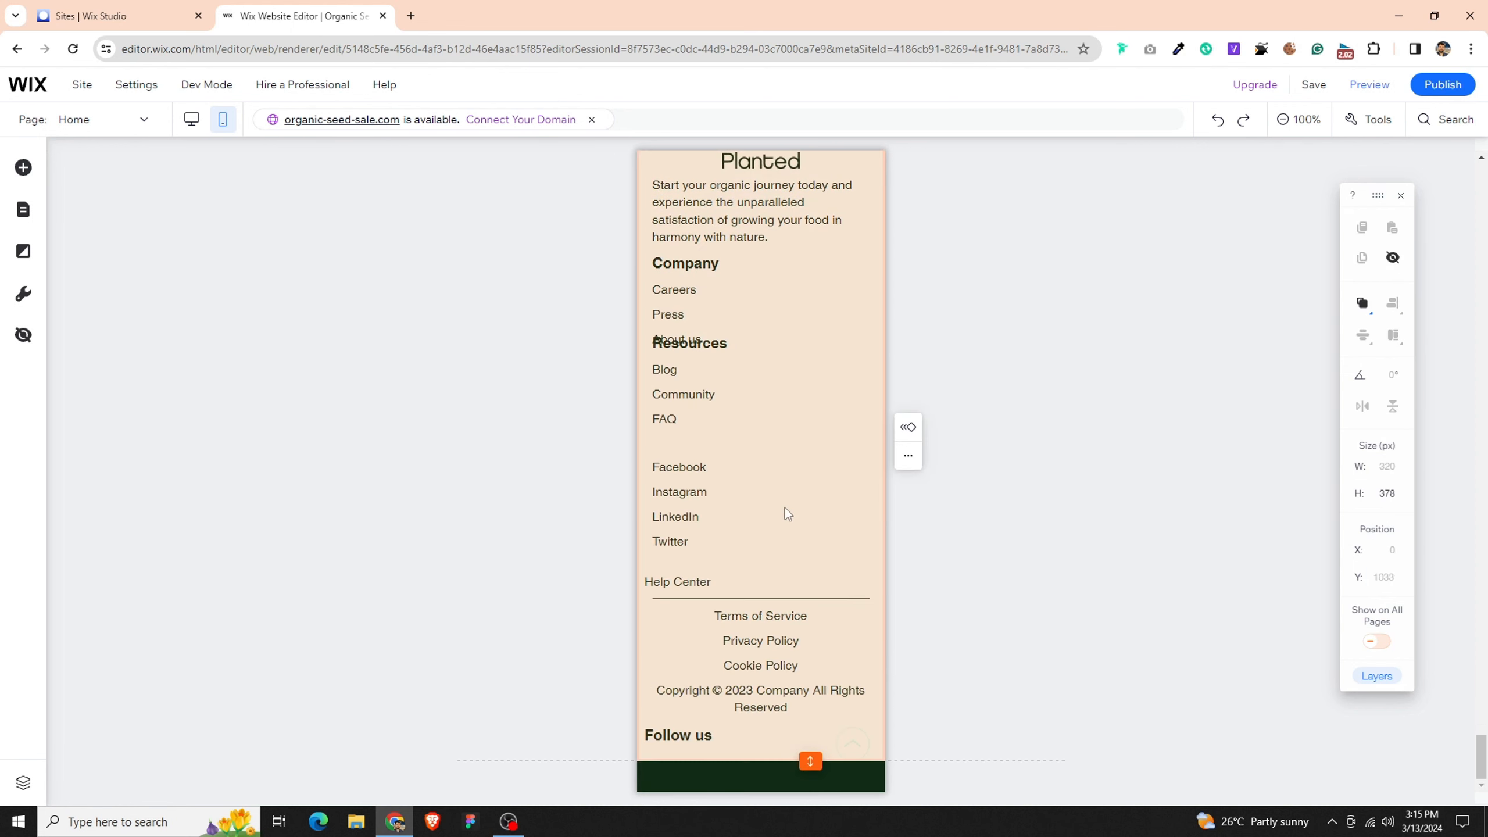
pyautogui.click(759, 369)
pyautogui.click(807, 326)
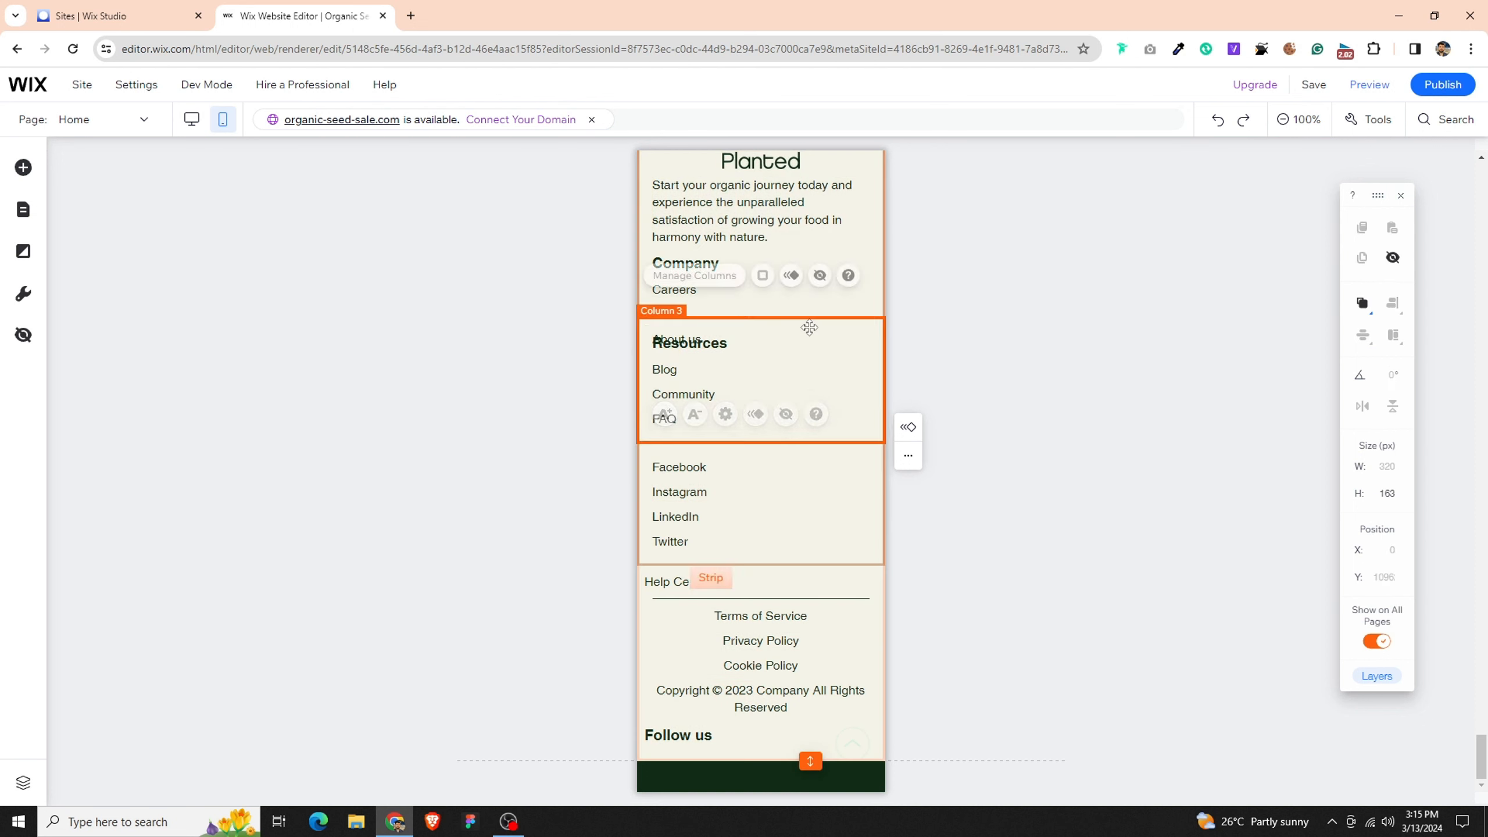
pyautogui.click(869, 309)
pyautogui.moveTo(870, 317); pyautogui.dragTo(870, 368)
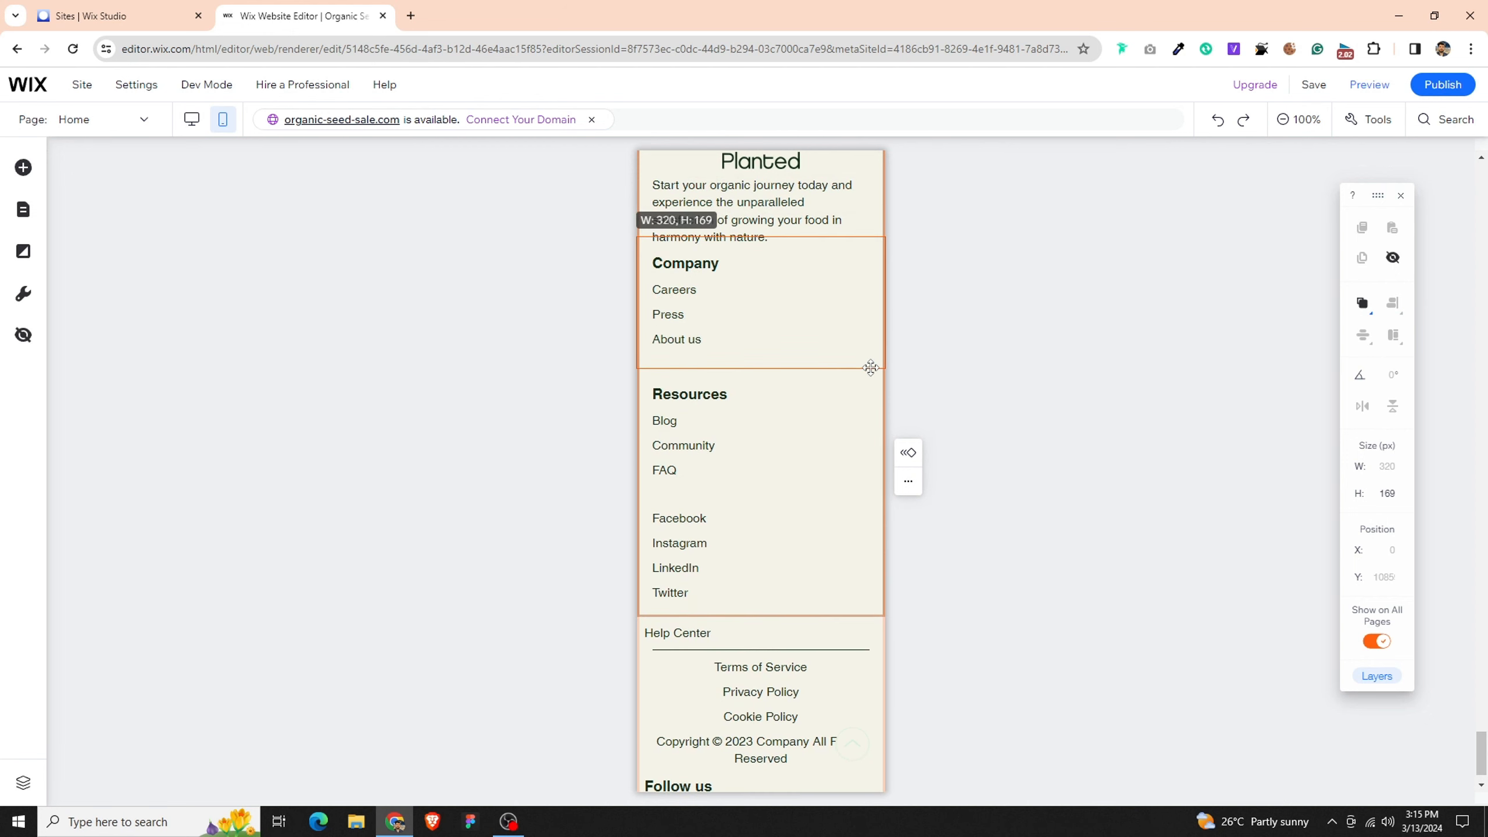
# - Shift the footer's column strip down slightly and extend the Planted logo column until it contains its whole paragraph
pyautogui.click(832, 219)
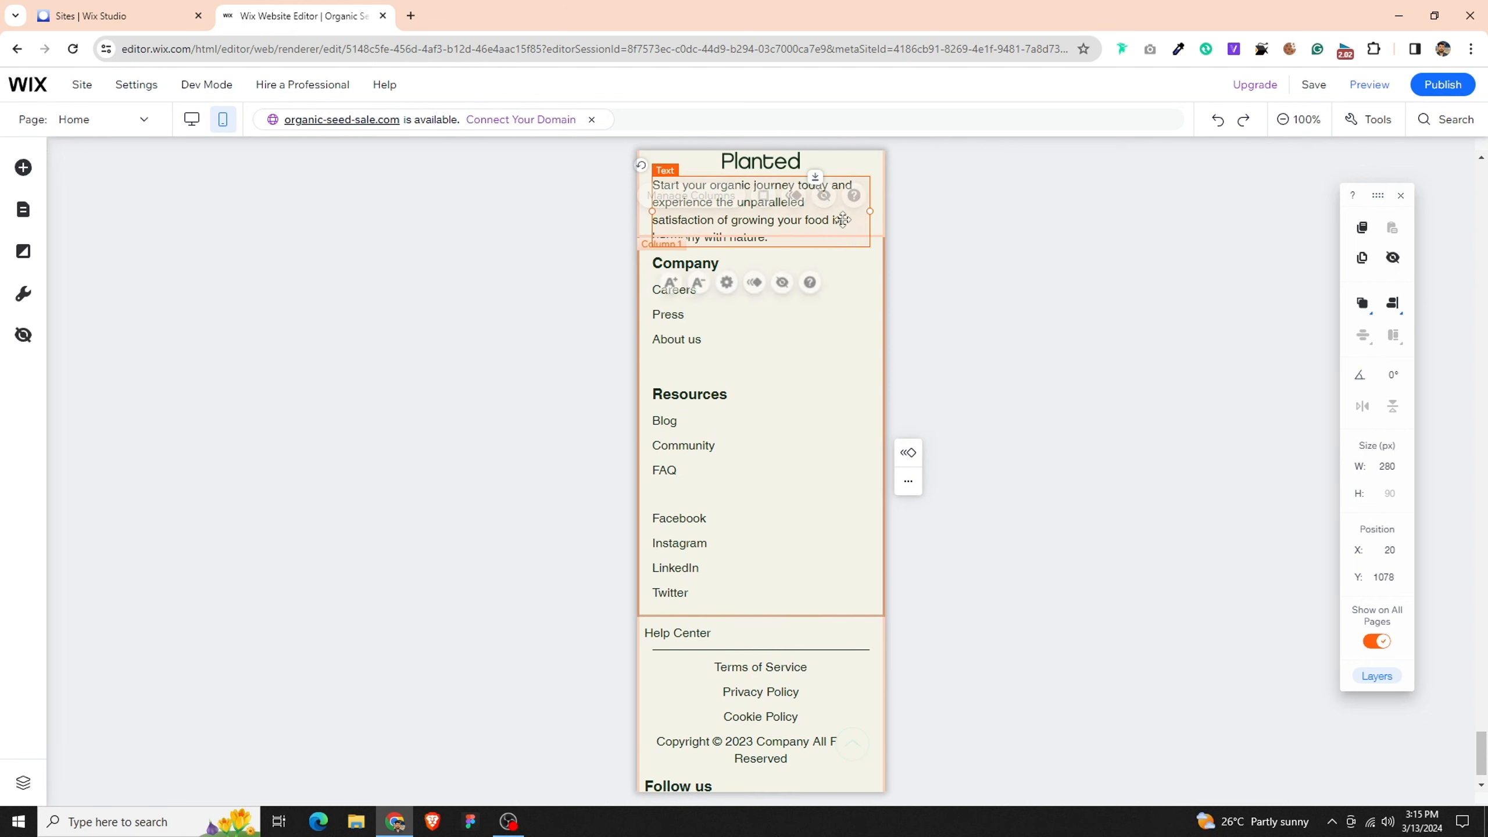
pyautogui.click(874, 254)
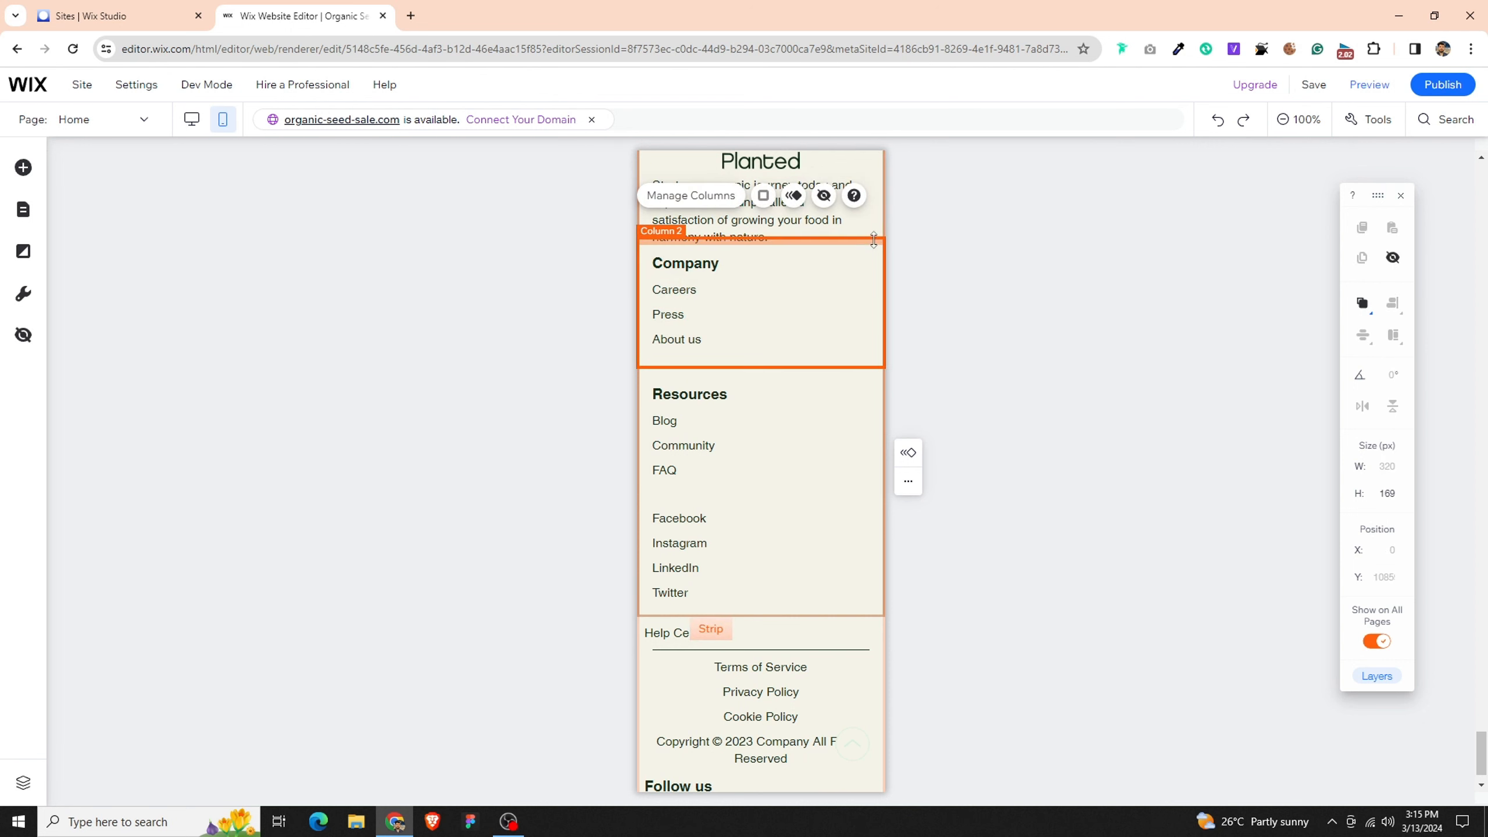
pyautogui.moveTo(874, 240); pyautogui.dragTo(874, 266)
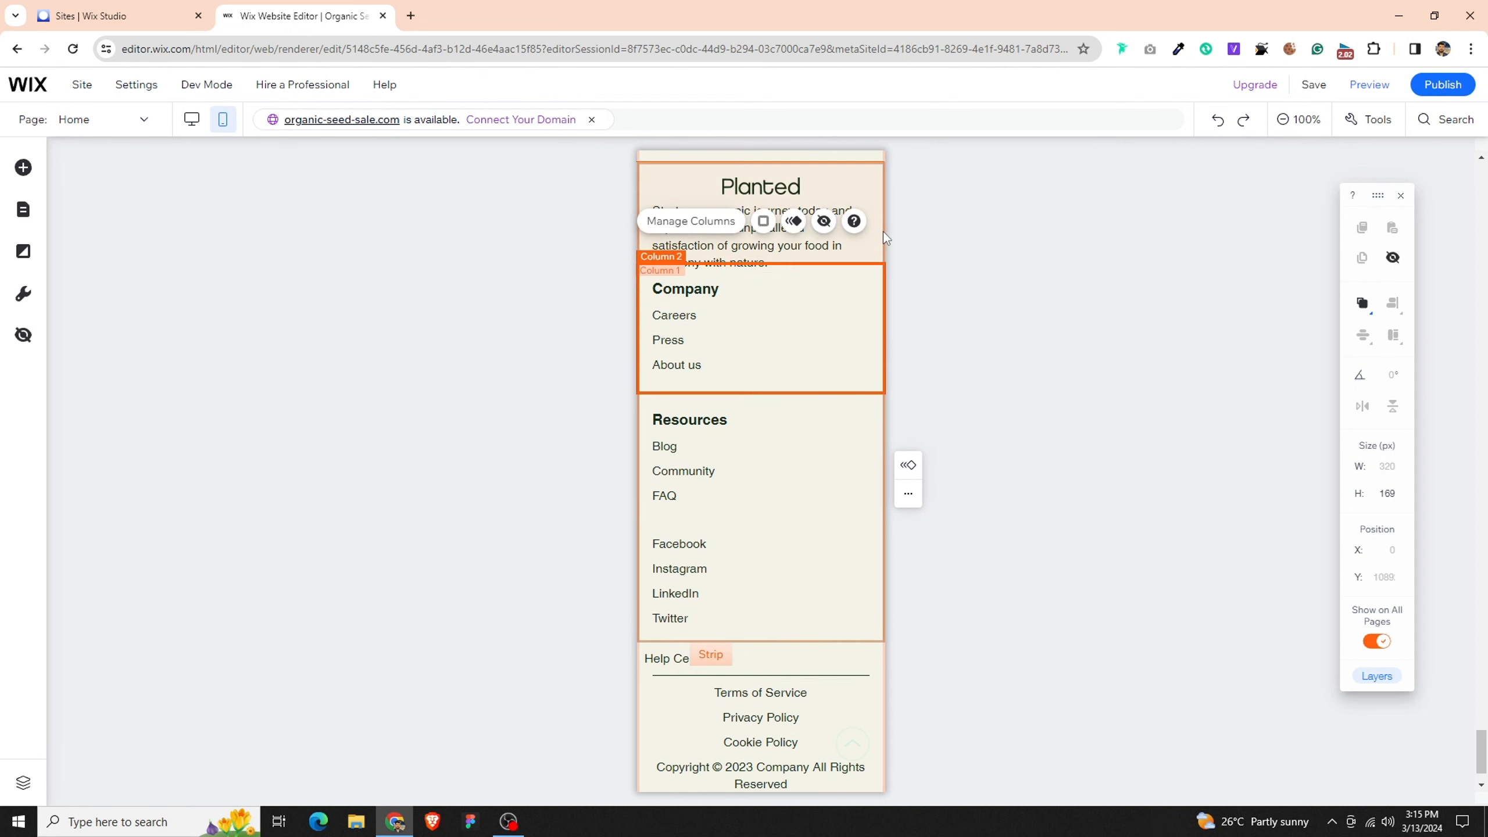
pyautogui.click(871, 236)
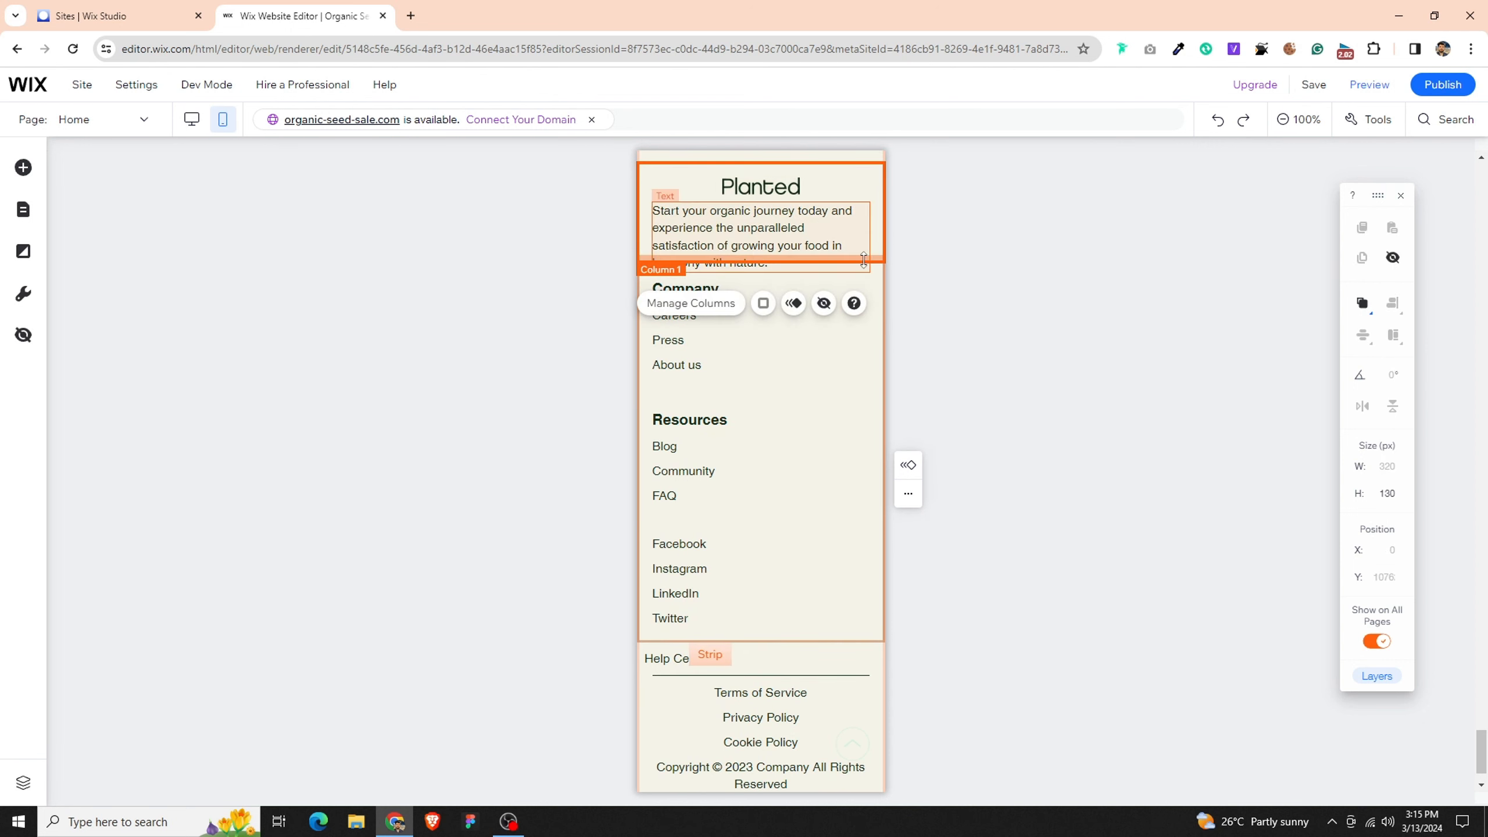
pyautogui.moveTo(864, 260); pyautogui.dragTo(859, 284)
pyautogui.click(793, 429)
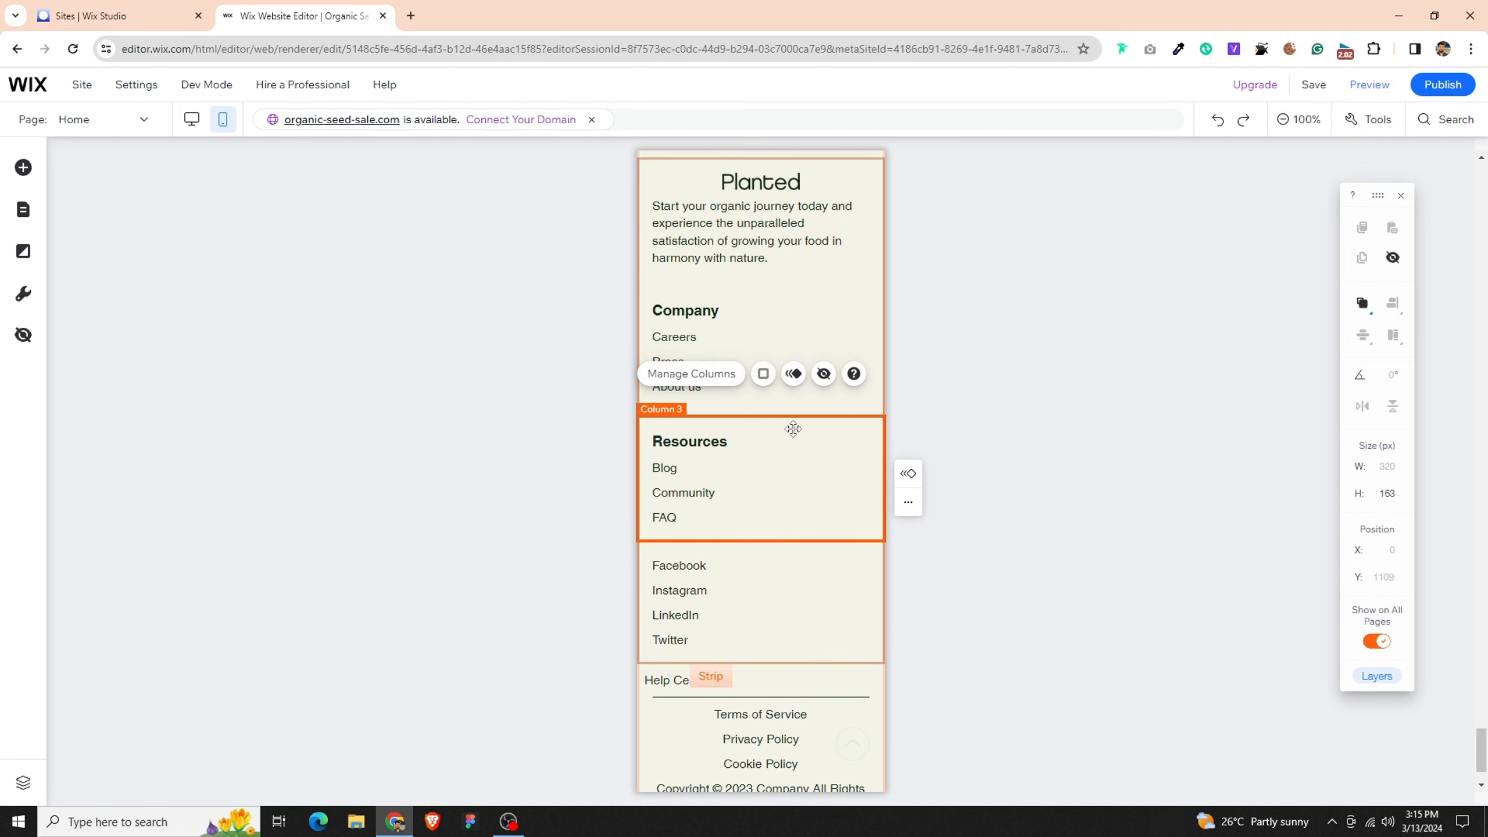
pyautogui.scroll(-2, 796, 451)
pyautogui.click(836, 557)
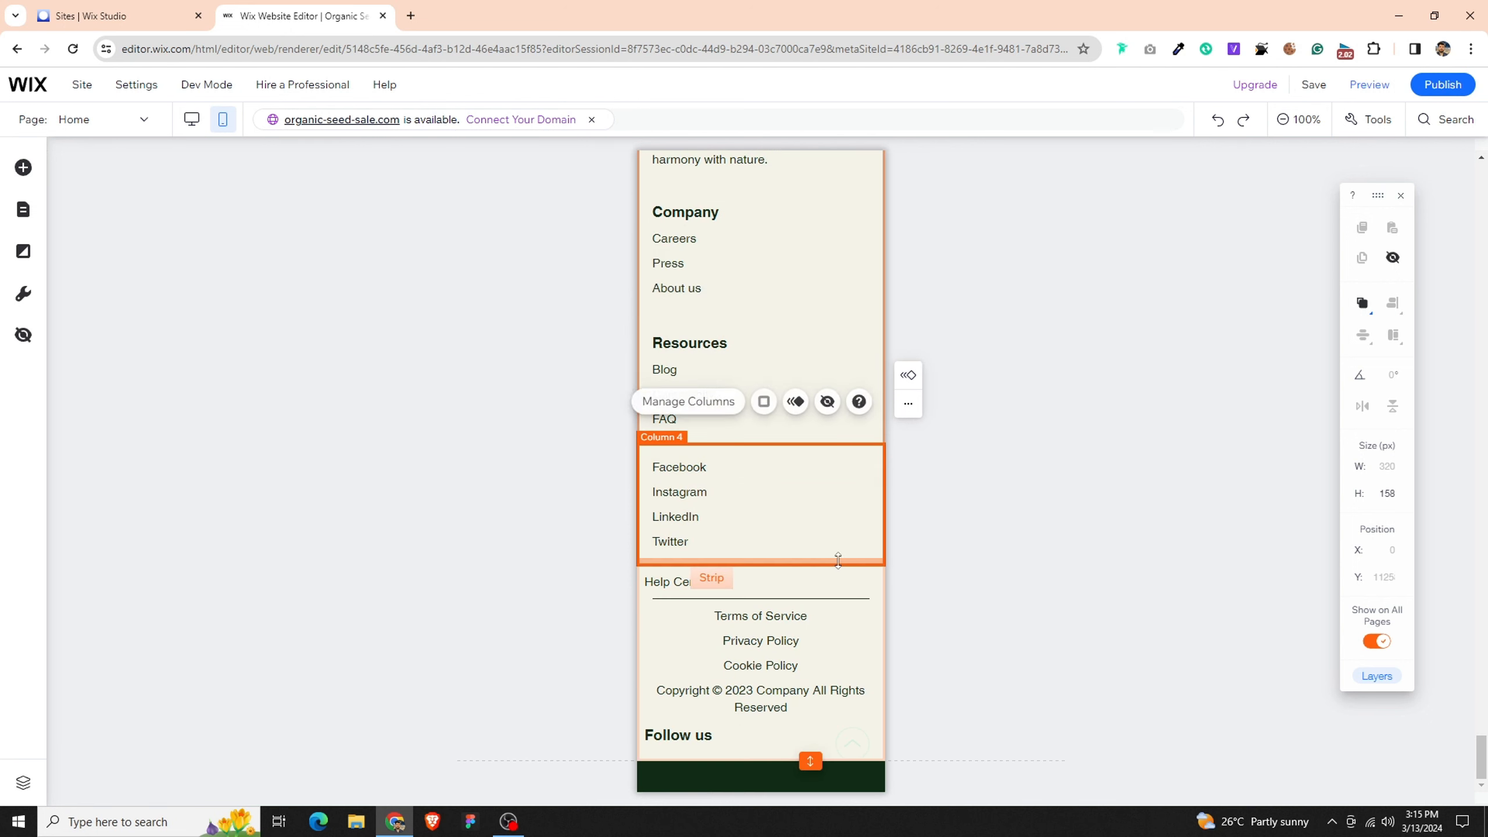
pyautogui.click(841, 582)
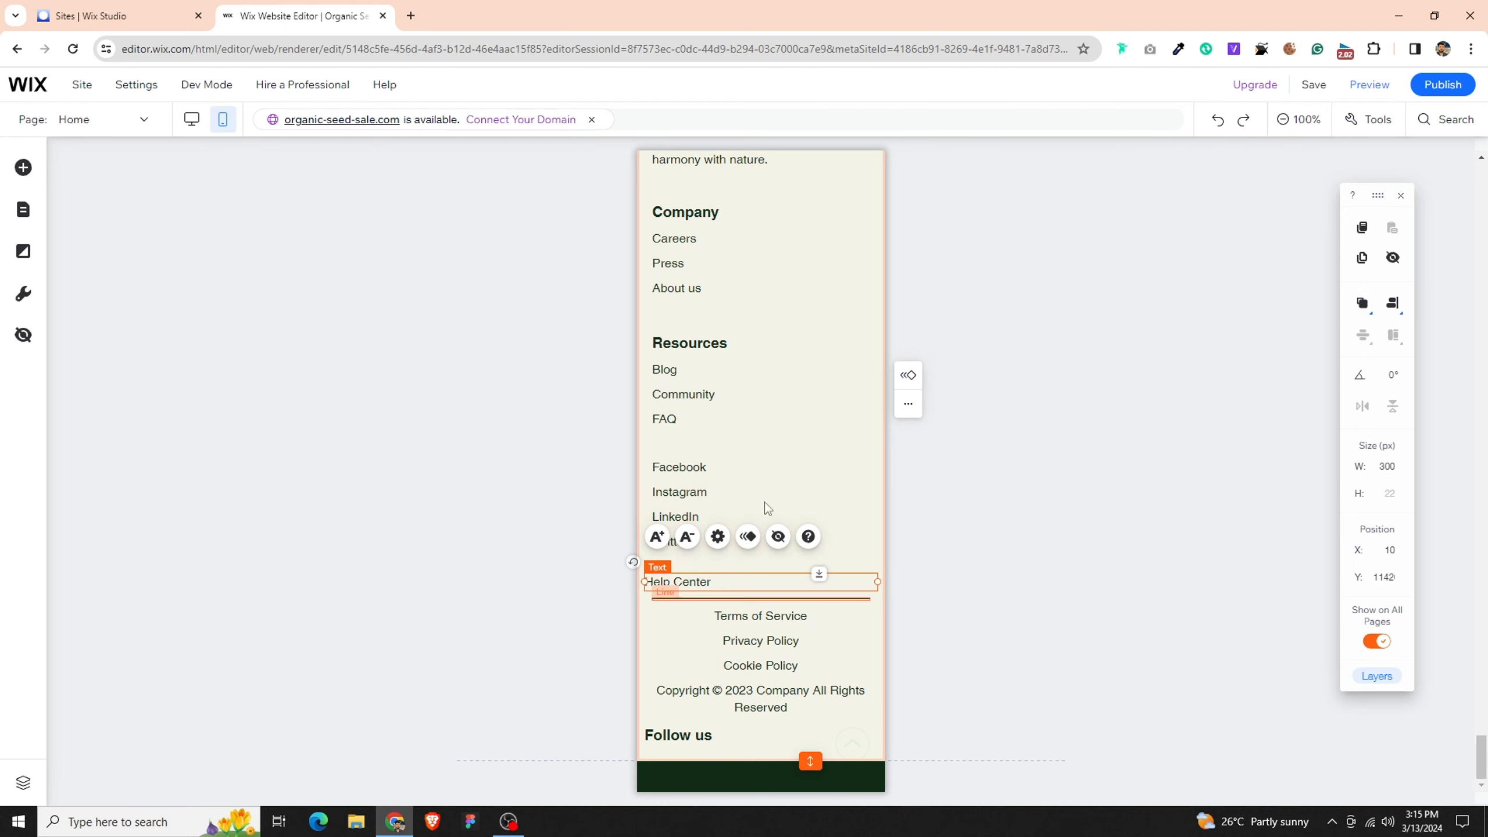
# - Save the site and dismiss the saved-changes dialog without publishing
pyautogui.click(1313, 85)
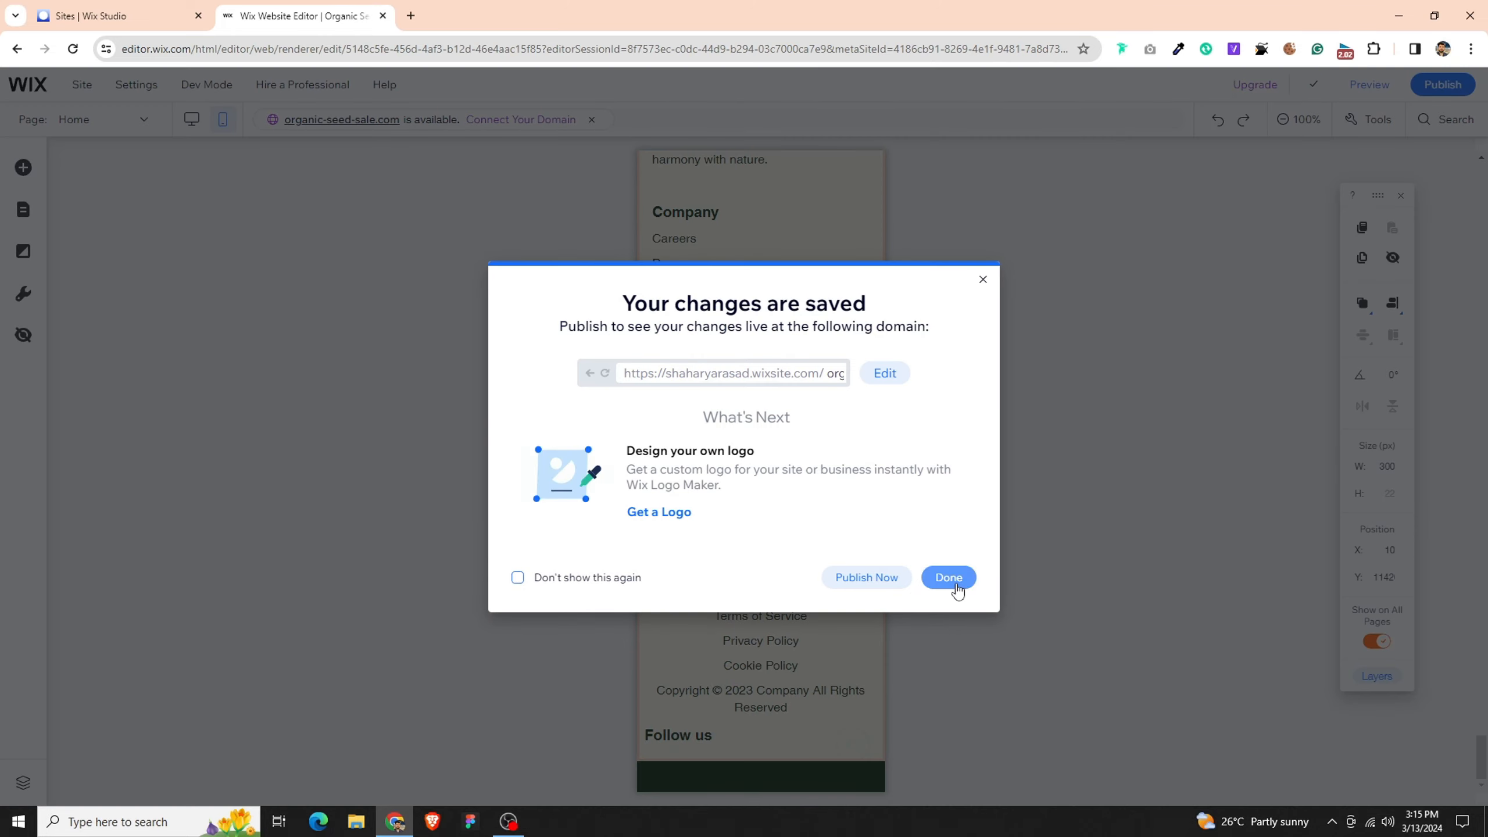
pyautogui.click(949, 577)
# - Check in the desktop layout where the footer's Help Center link belongs, and return to the mobile layout
pyautogui.click(193, 123)
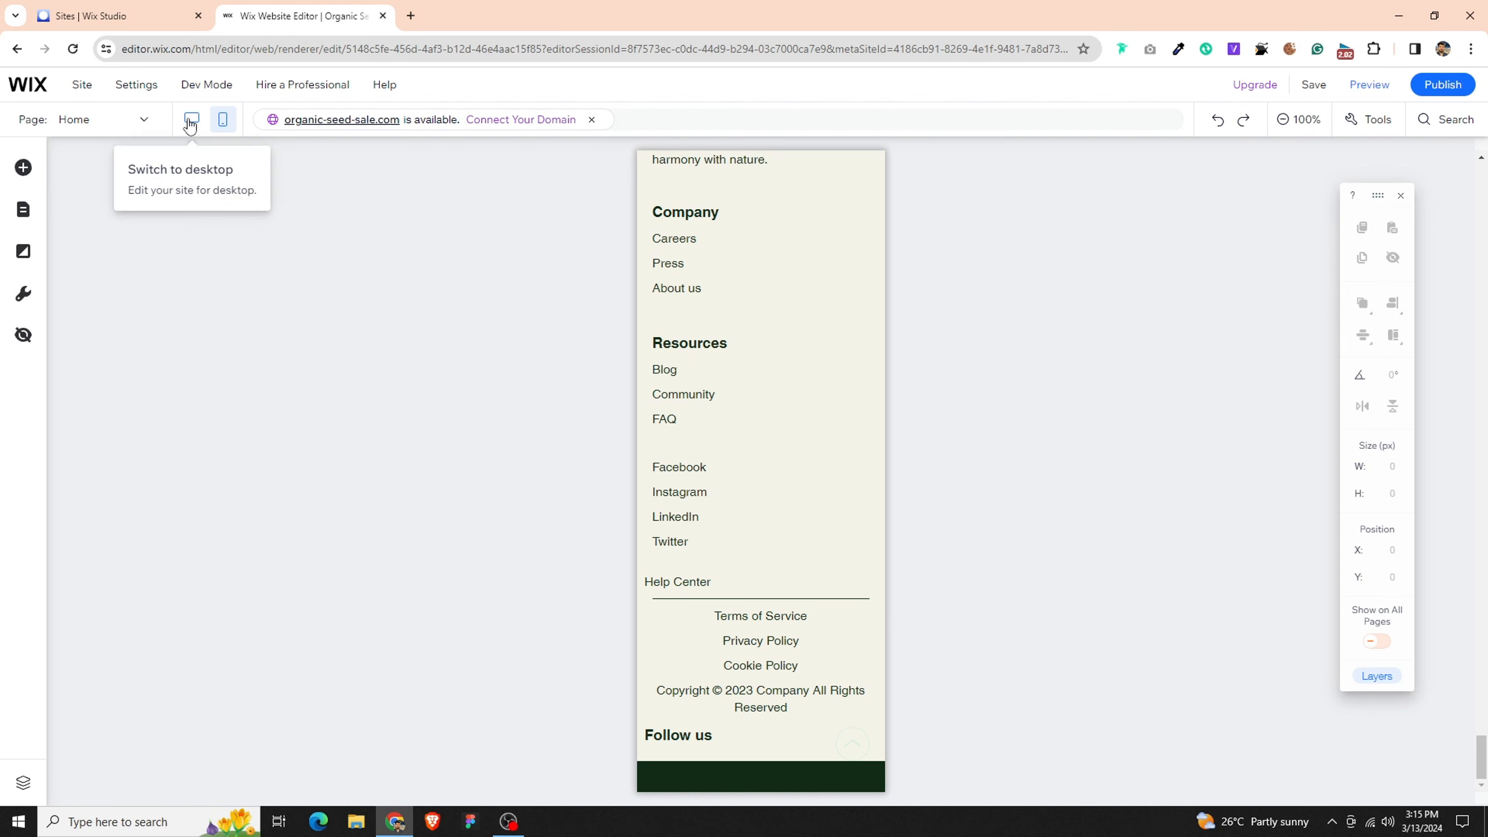
pyautogui.click(191, 121)
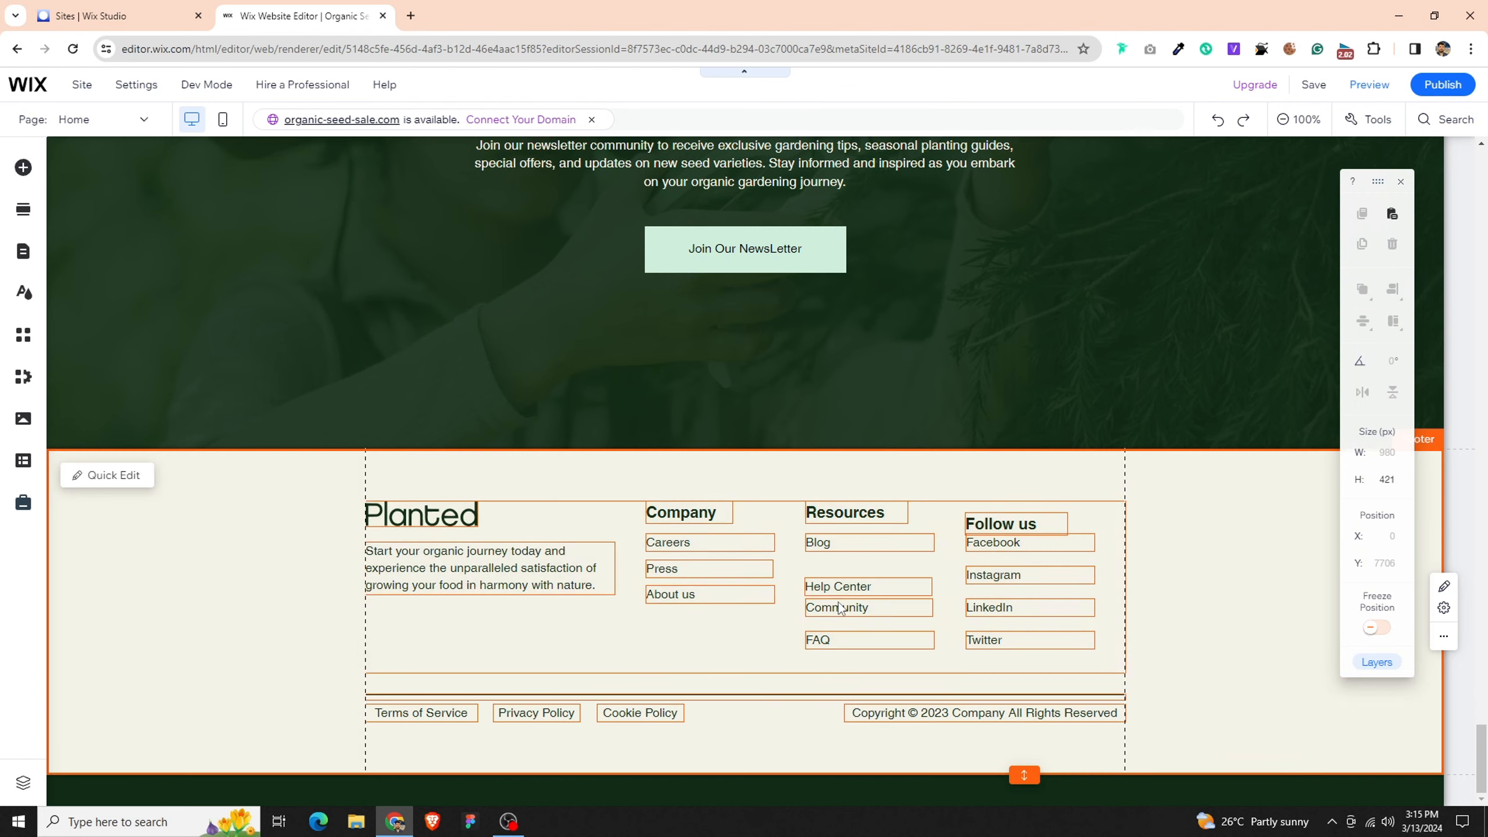
pyautogui.click(839, 608)
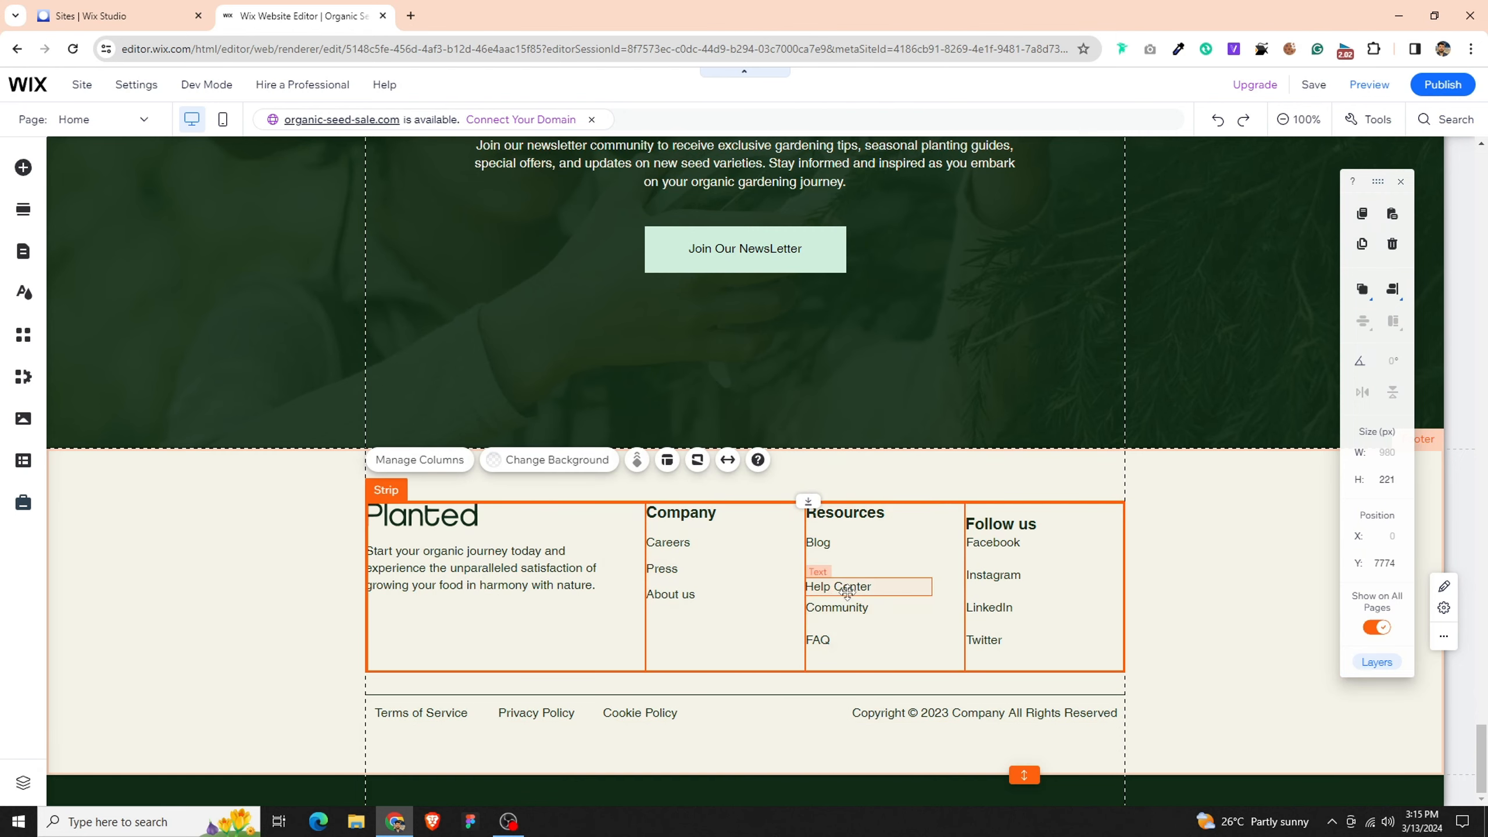
pyautogui.click(846, 591)
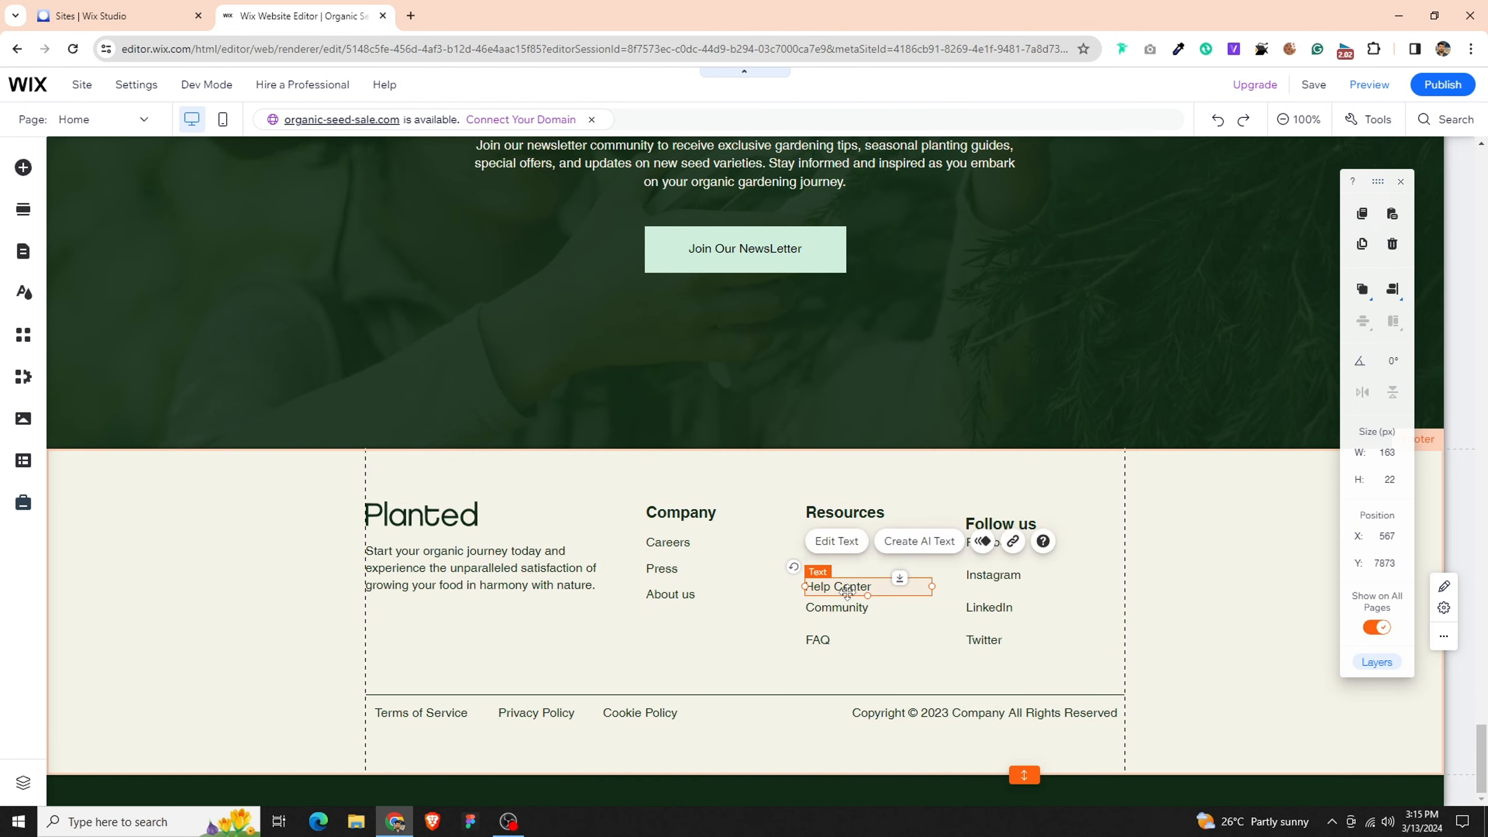
pyautogui.click(223, 123)
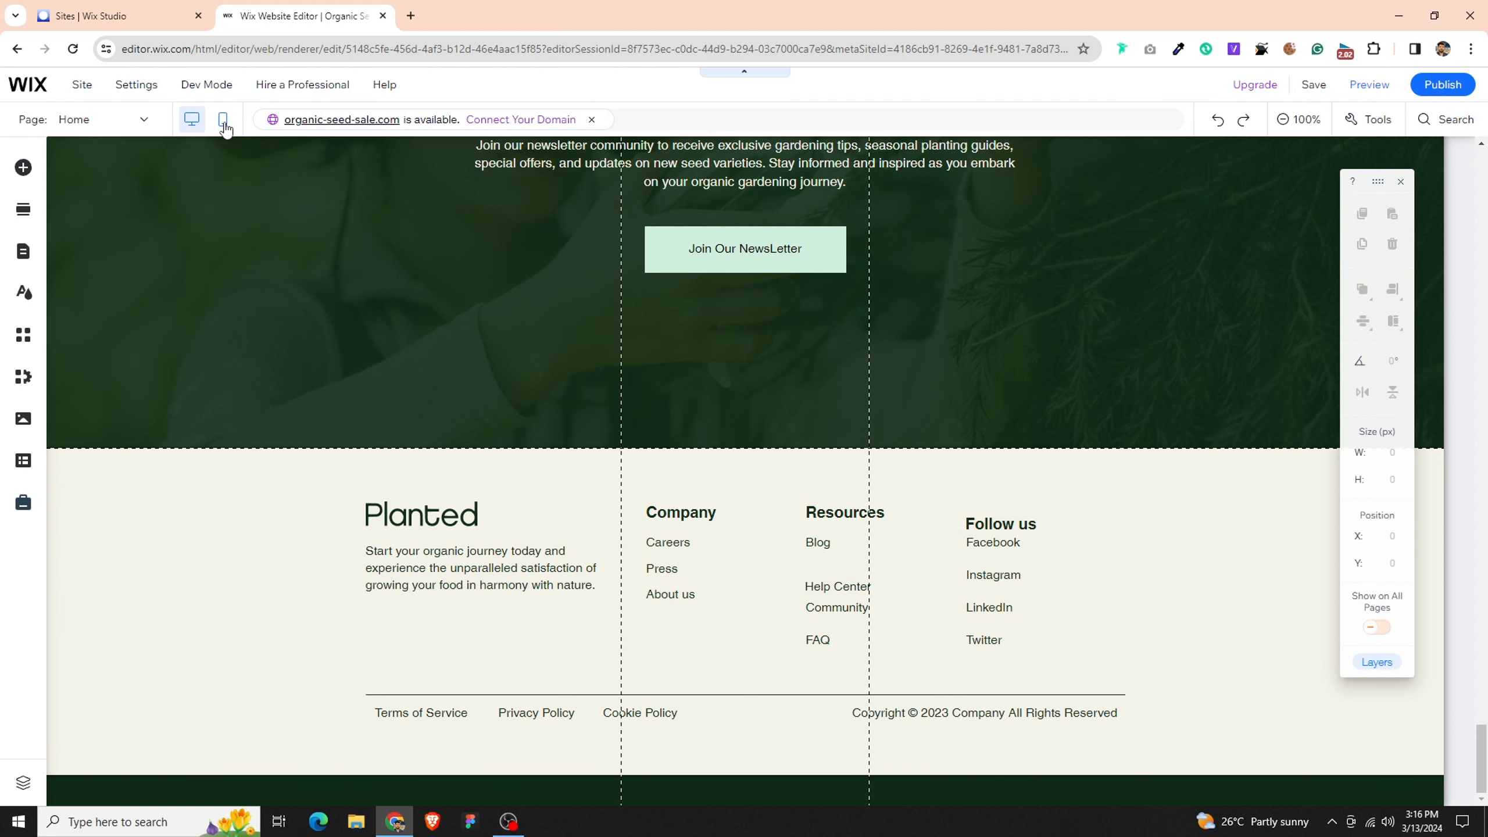
pyautogui.scroll(15, 673, 545)
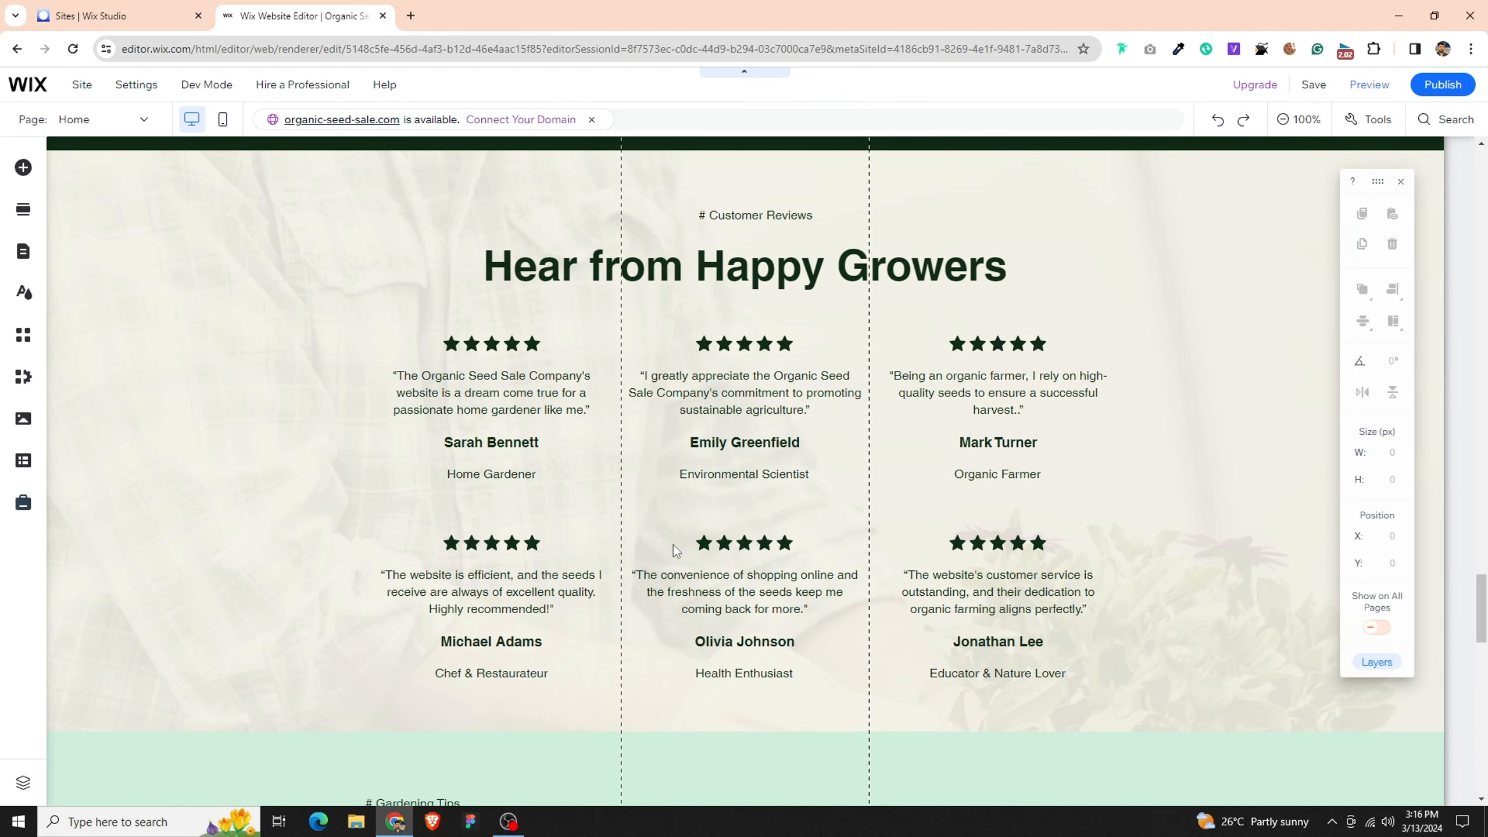
pyautogui.scroll(1, 673, 545)
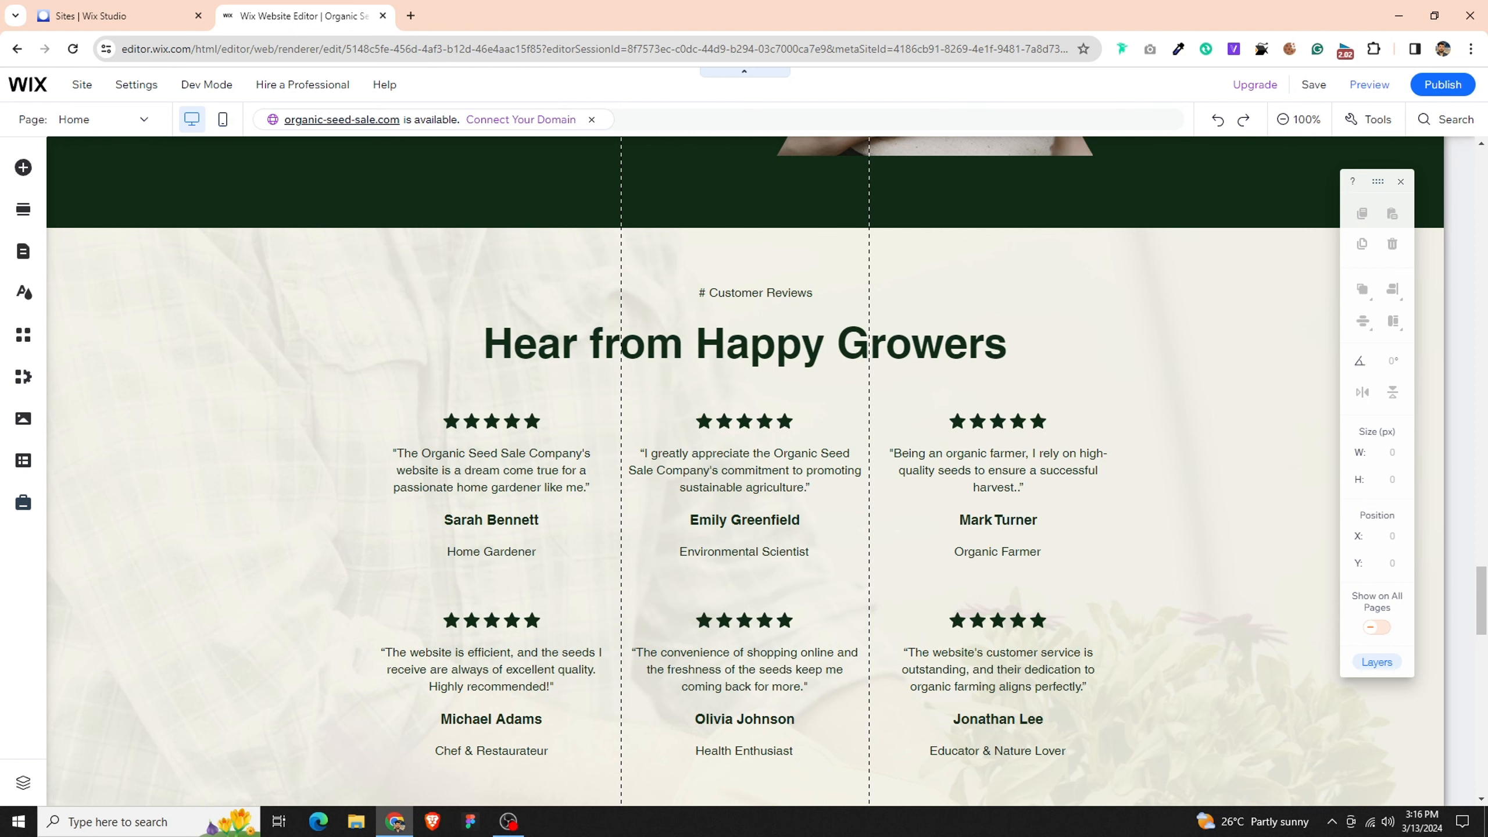
pyautogui.click(223, 119)
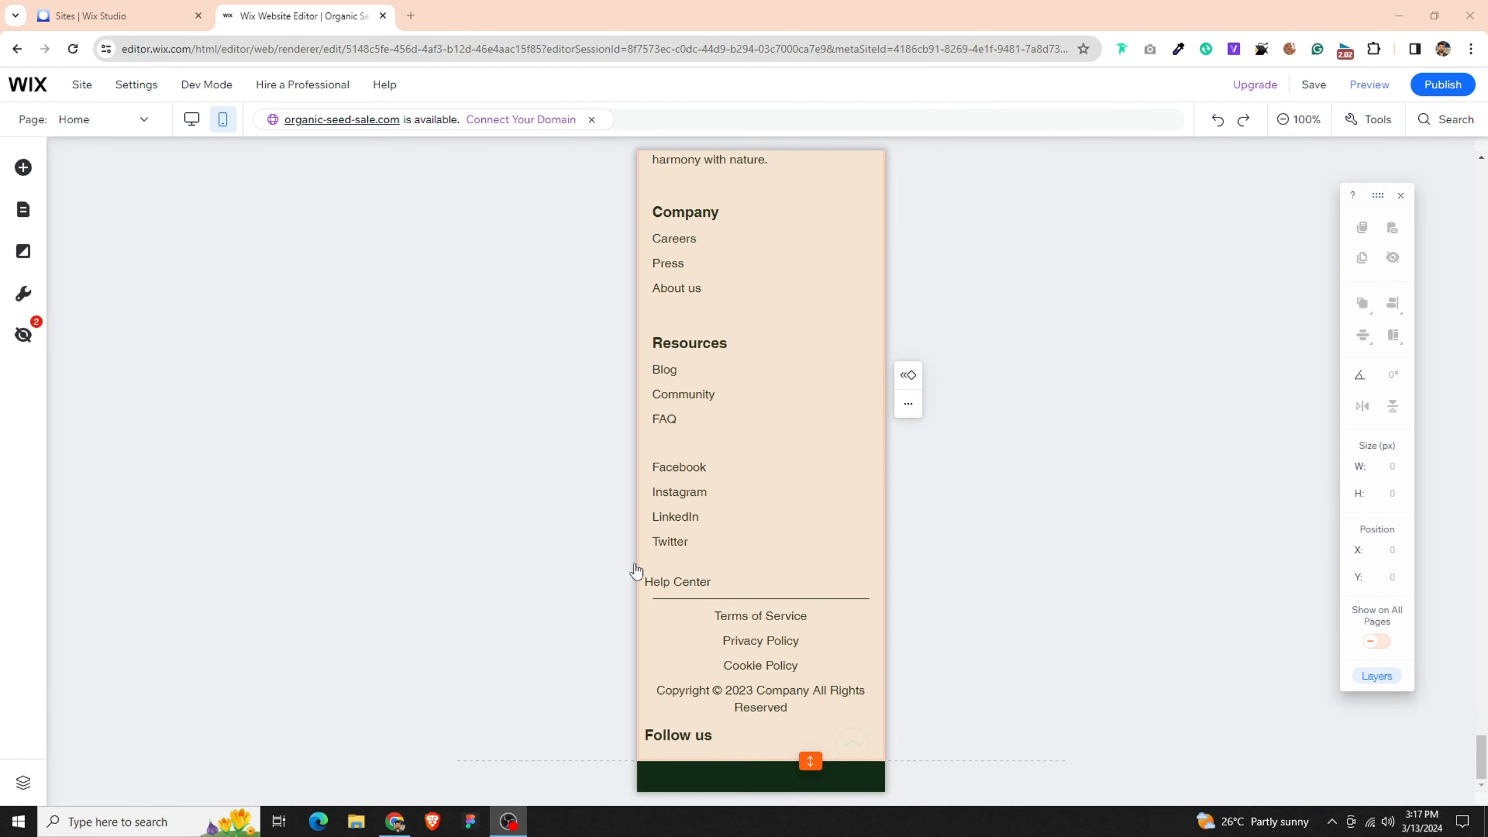
# - Move the footer's Planted logo to X 20, in line with the left edge of the paragraph below it
pyautogui.scroll(3, 697, 604)
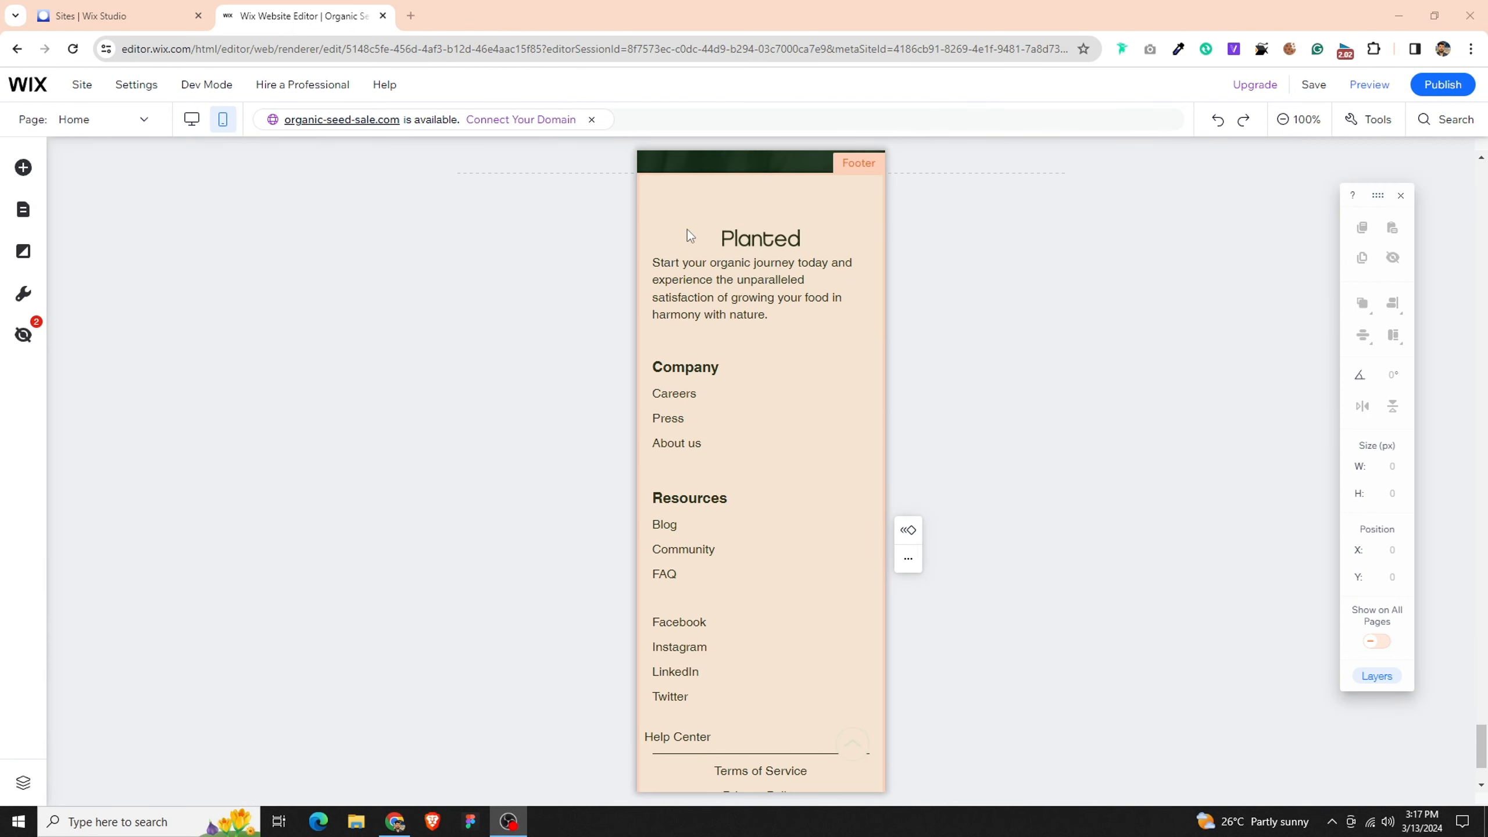
pyautogui.click(764, 235)
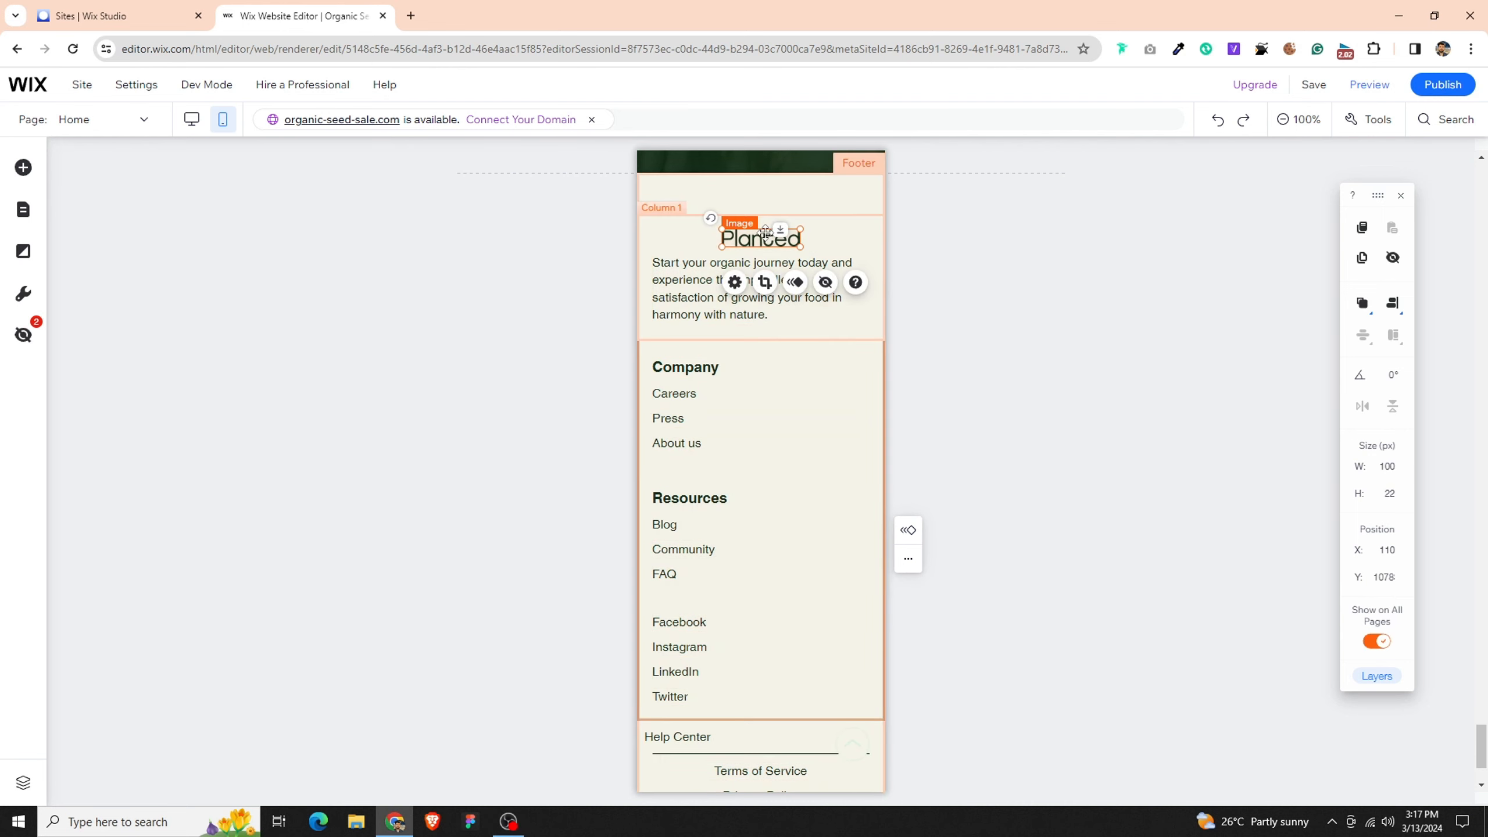
pyautogui.moveTo(765, 233); pyautogui.dragTo(695, 231)
# - Narrow the footer's Help Center text box to 88 px and move it below the divider line, in line with its left end
pyautogui.scroll(-3, 757, 441)
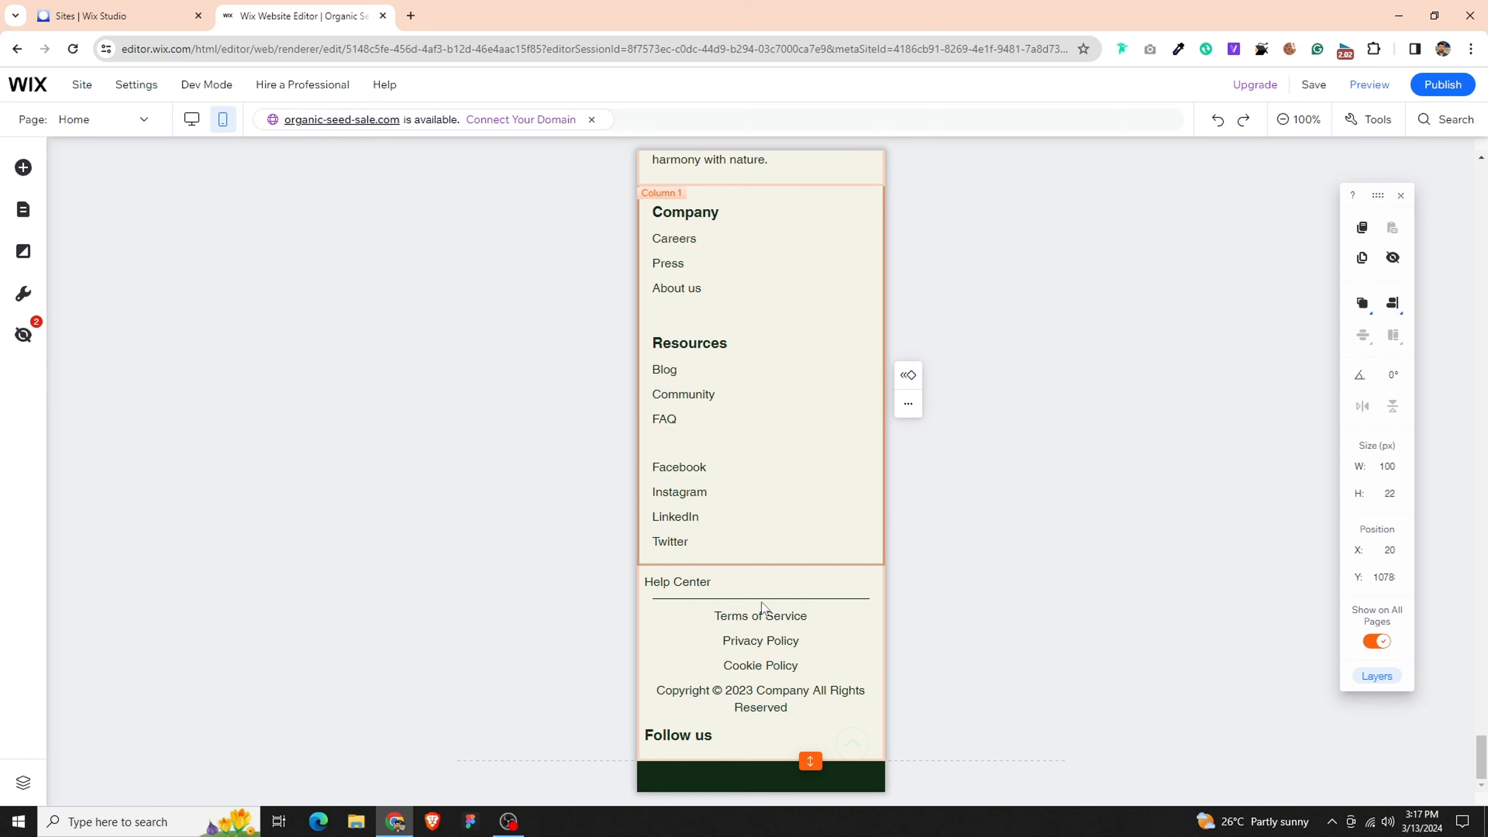
pyautogui.click(688, 582)
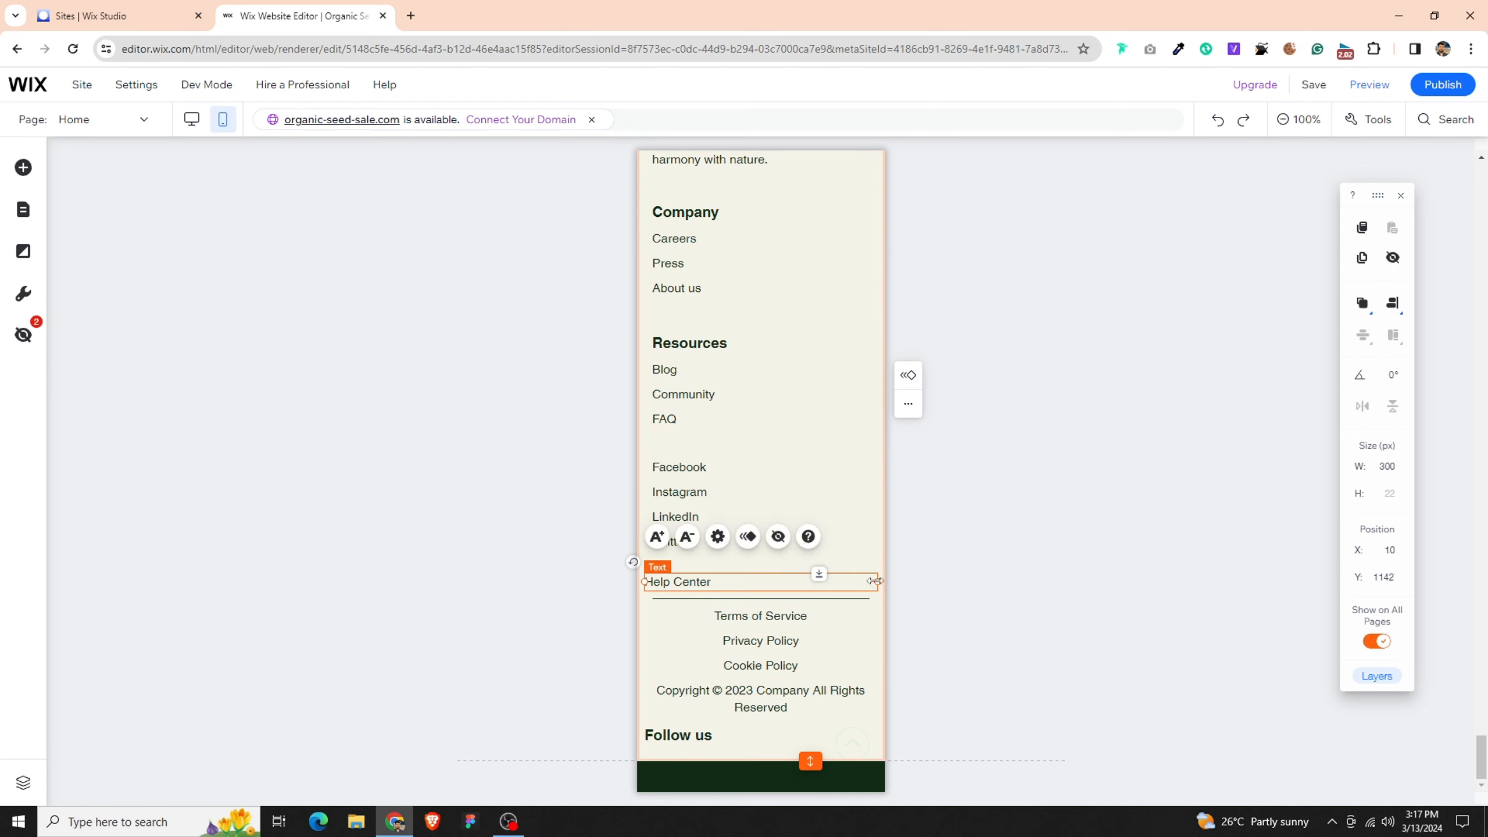
pyautogui.moveTo(877, 581); pyautogui.dragTo(793, 573)
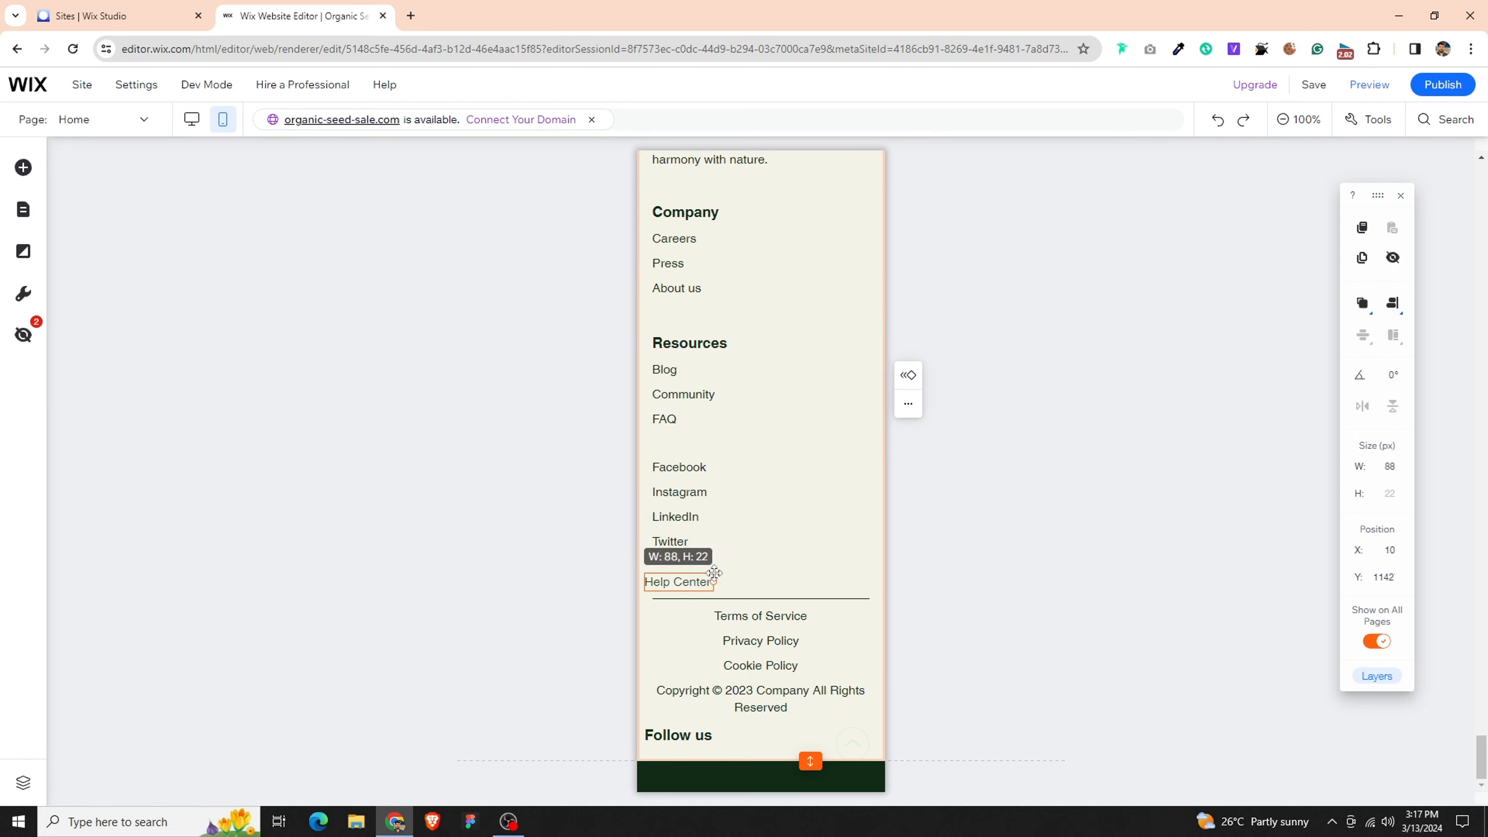
pyautogui.moveTo(678, 579); pyautogui.dragTo(682, 616)
# - Raise the footer's divider line to just below the Twitter link
pyautogui.click(826, 605)
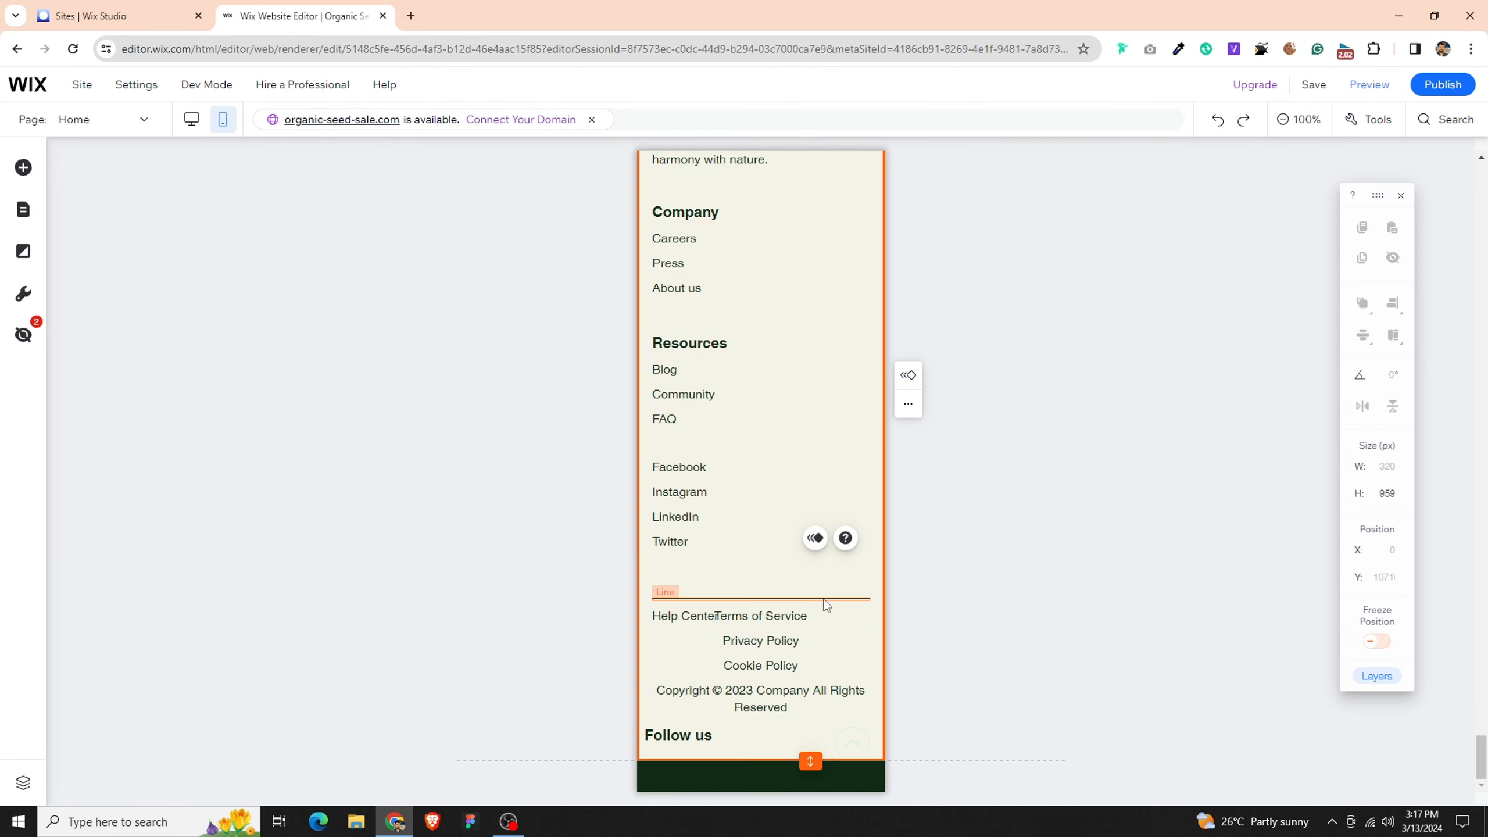
pyautogui.click(826, 599)
pyautogui.moveTo(826, 599); pyautogui.dragTo(817, 575)
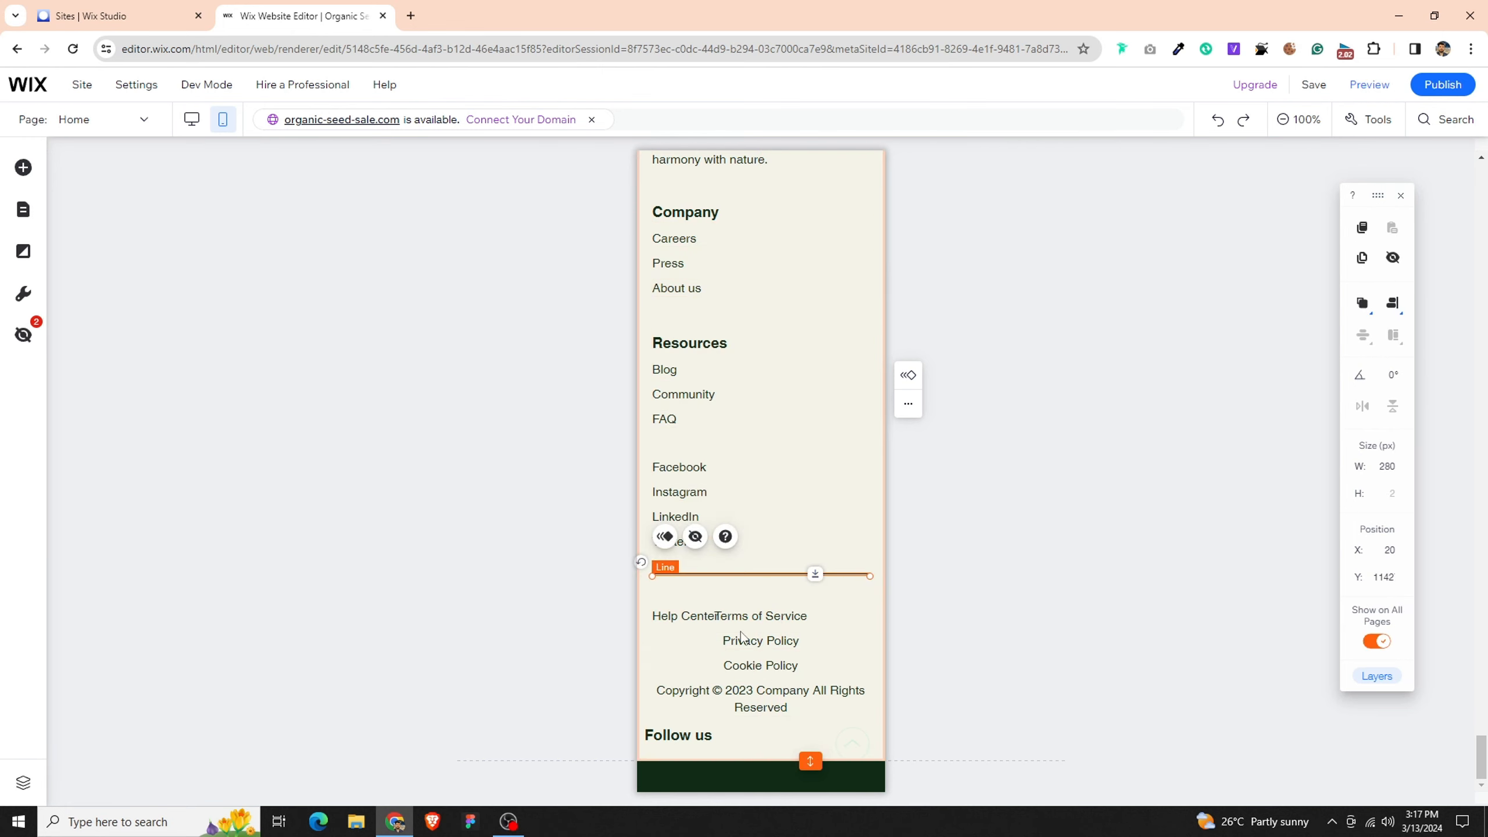
# - Move the Terms of Service text up between the divider line and Help Center, and left-align it
pyautogui.click(745, 622)
pyautogui.moveTo(761, 616); pyautogui.dragTo(766, 597)
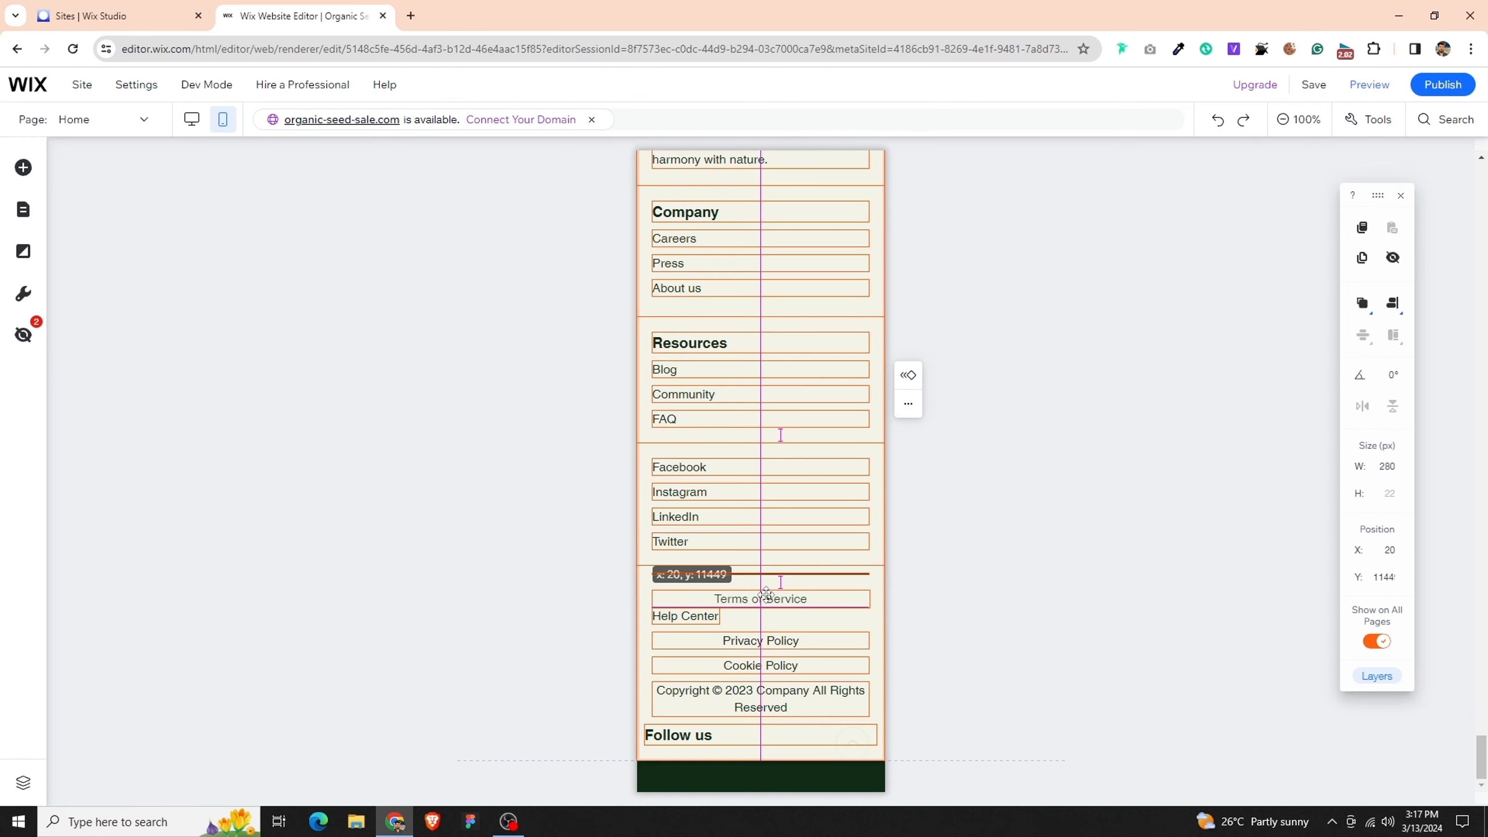
pyautogui.click(725, 553)
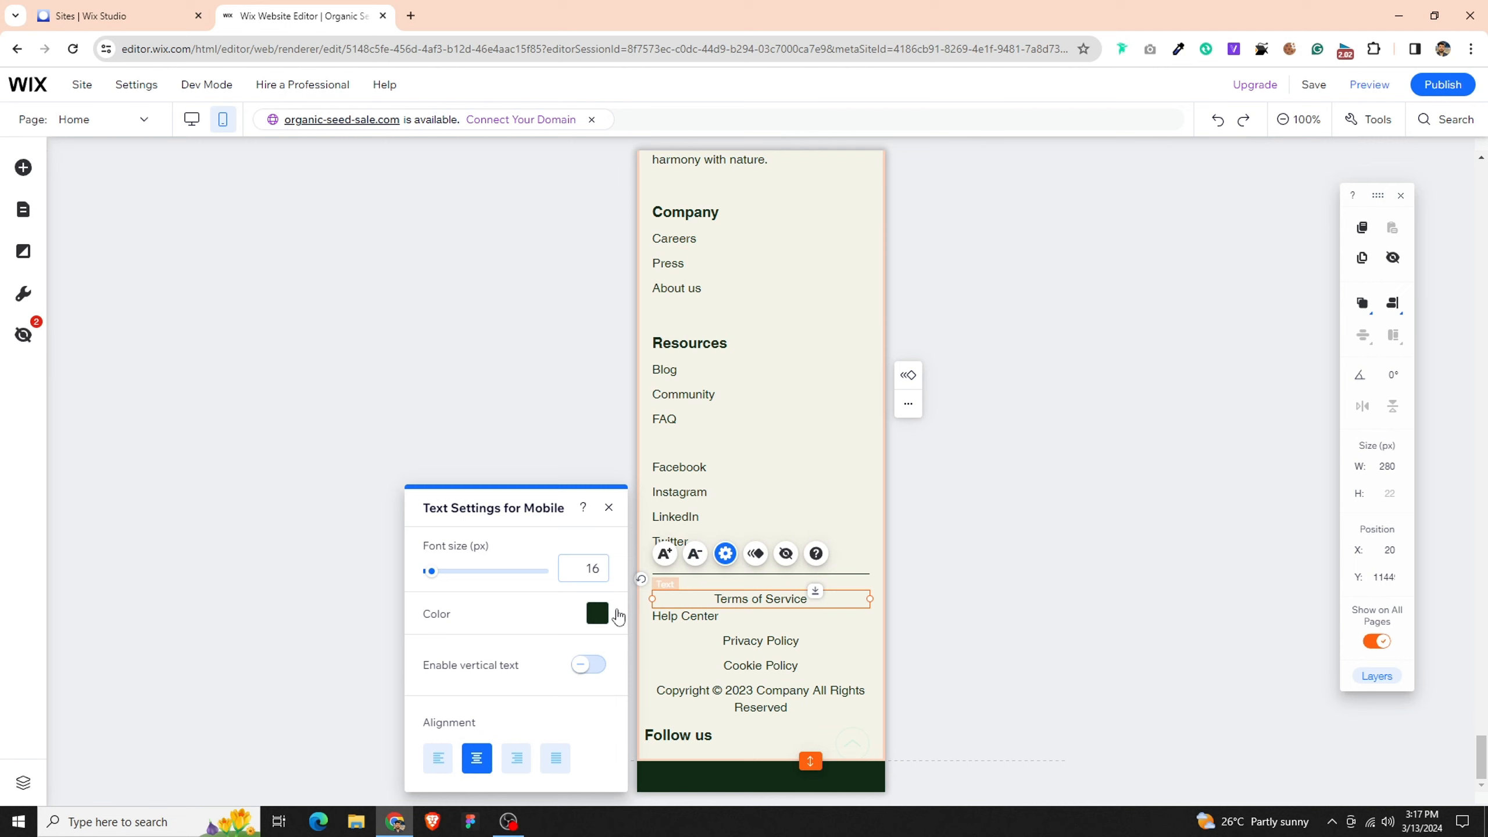
pyautogui.click(438, 758)
# - Left-align the footer's Privacy Policy text
pyautogui.click(703, 639)
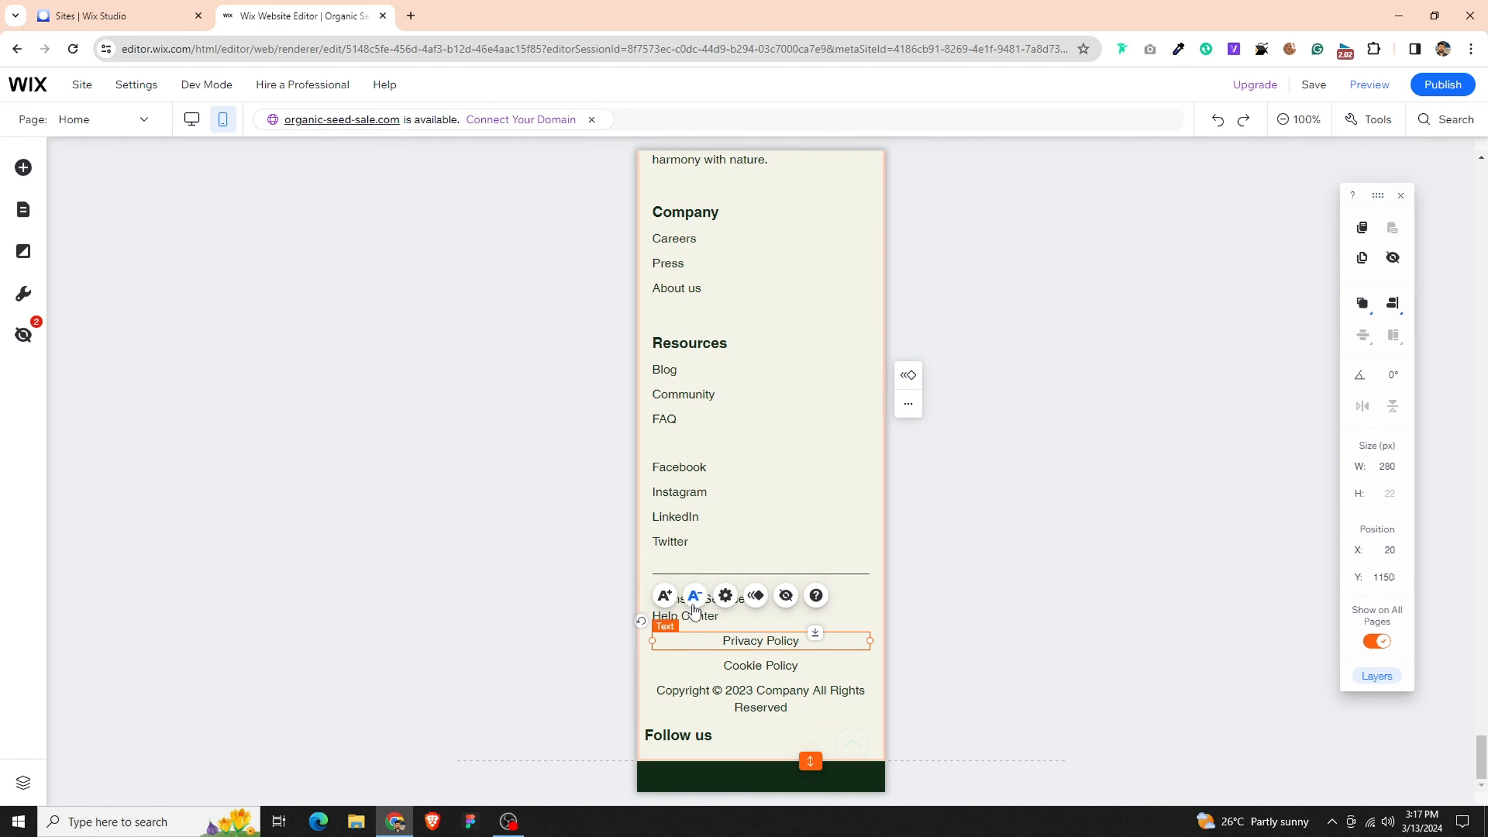
pyautogui.click(726, 596)
pyautogui.click(445, 765)
# - Left-align the footer's Cookie Policy text
pyautogui.click(733, 665)
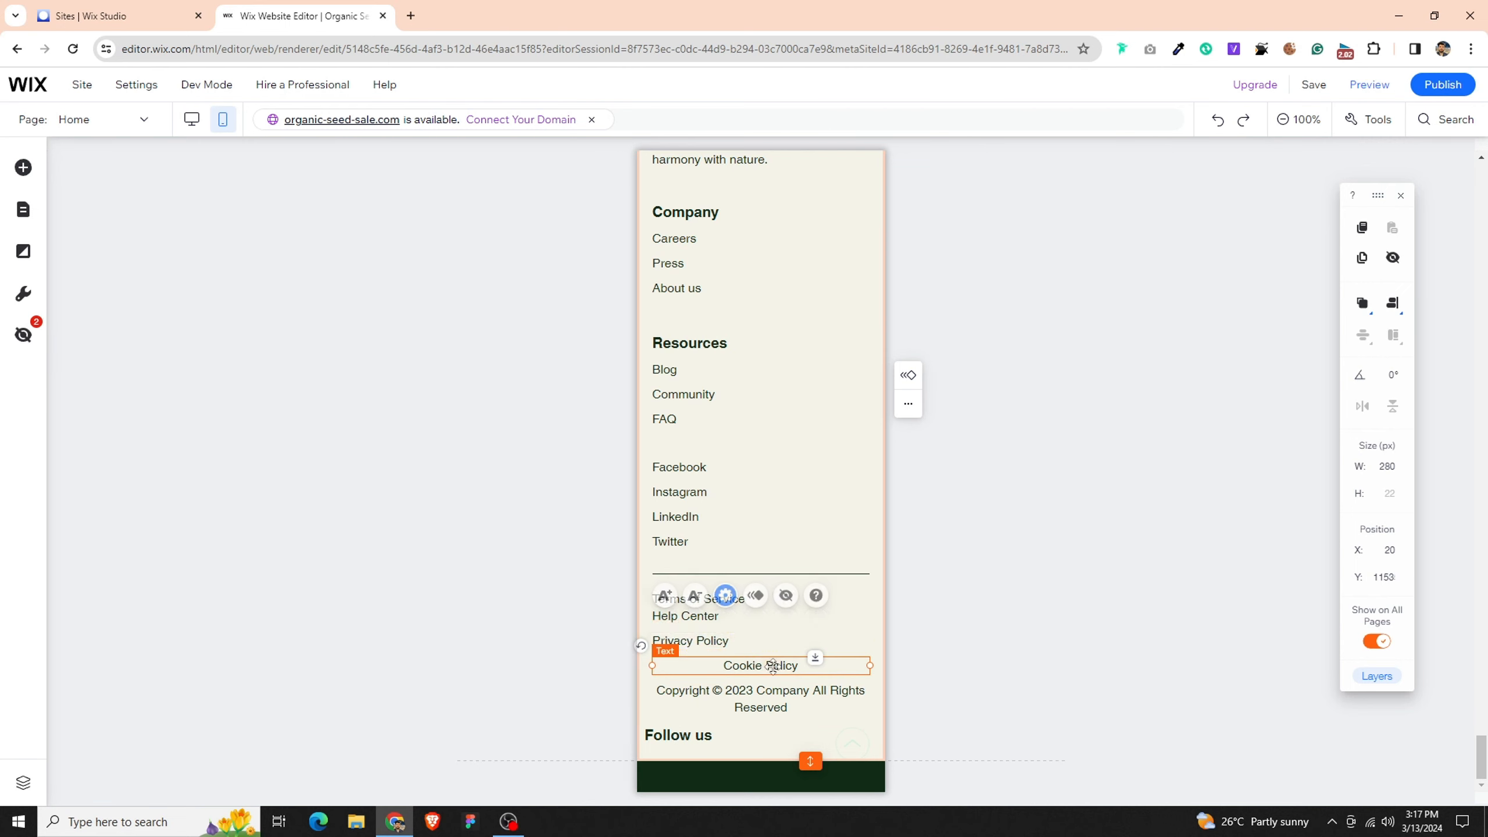
pyautogui.click(725, 619)
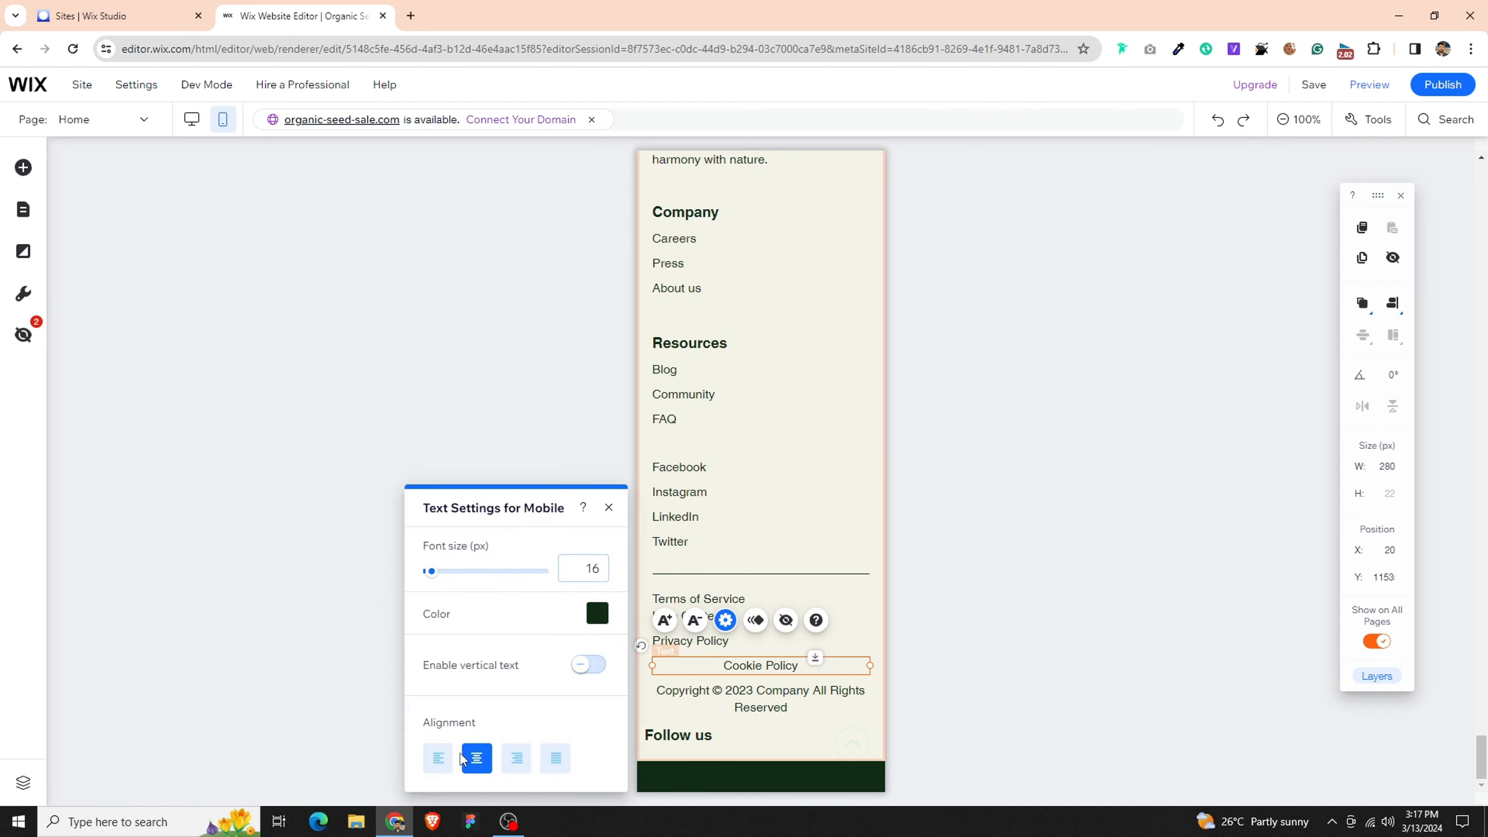
pyautogui.click(443, 758)
pyautogui.click(743, 680)
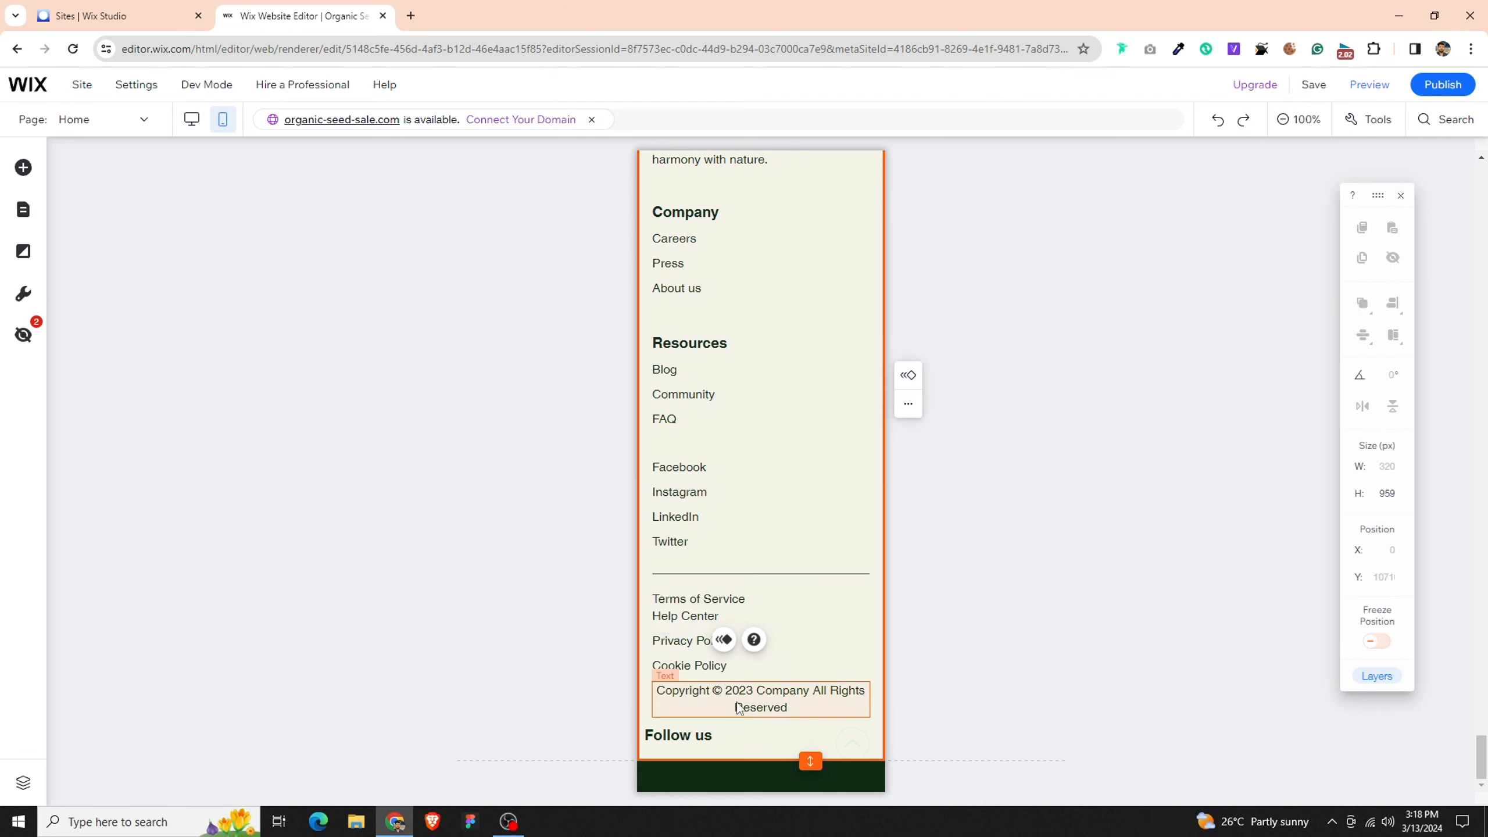
# - Shift the footer links down to fit the Follow us heading just below the divider line at X 20, and lower the copyright text slightly
pyautogui.click(774, 599)
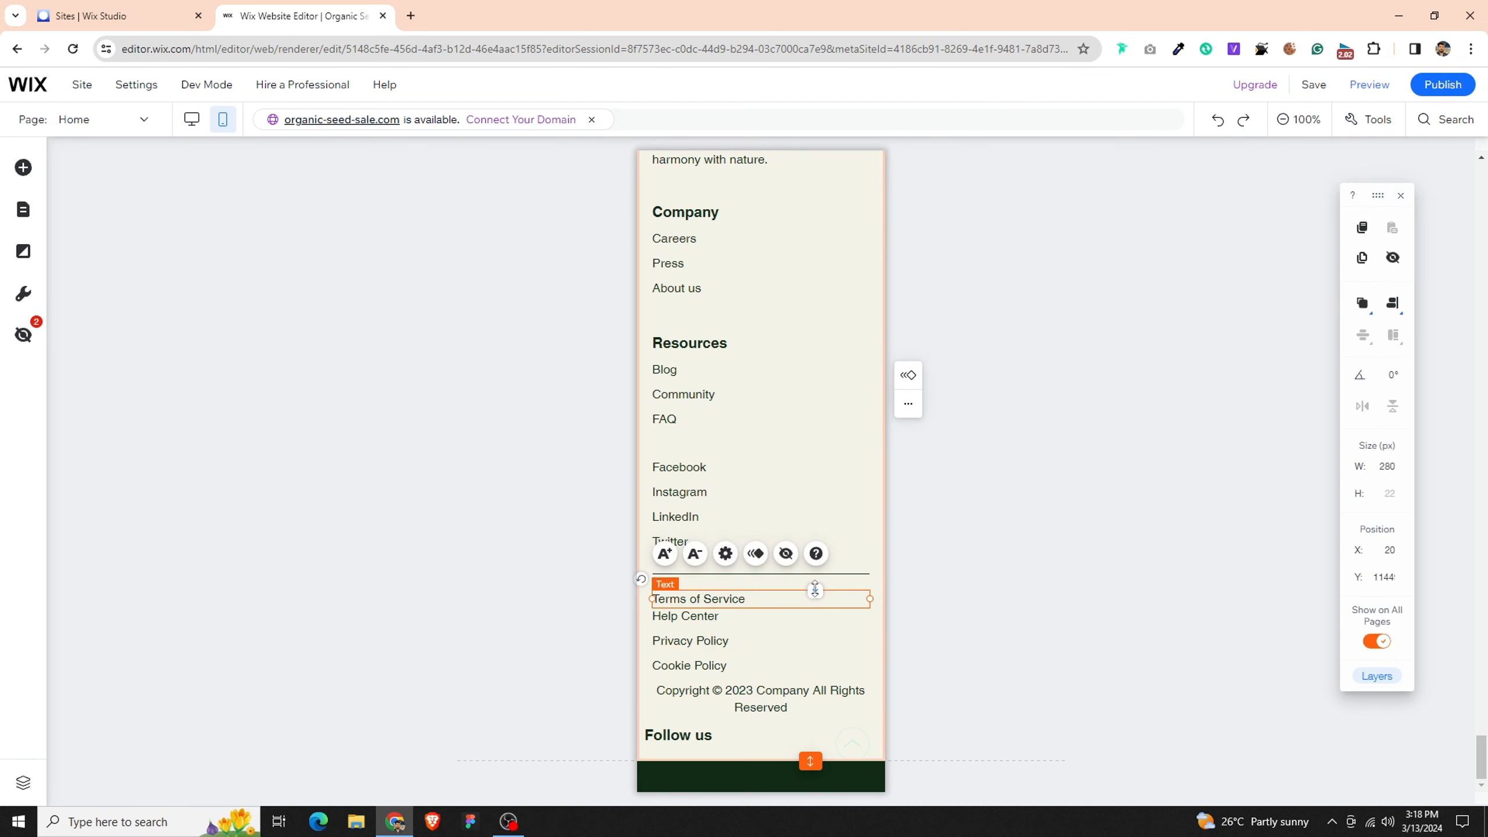
pyautogui.moveTo(815, 588); pyautogui.dragTo(815, 620)
pyautogui.click(663, 770)
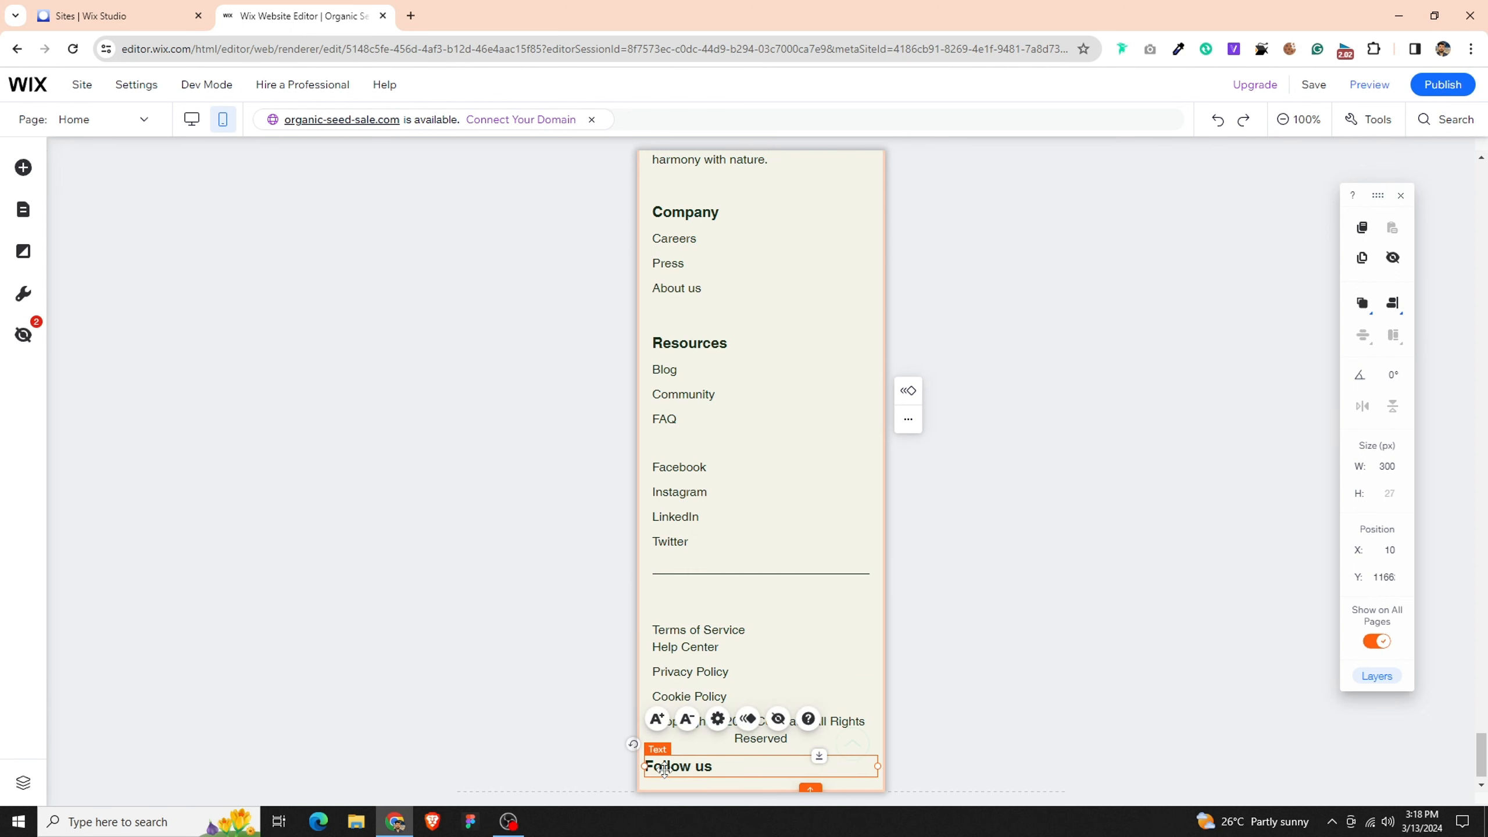
pyautogui.moveTo(664, 769); pyautogui.dragTo(677, 596)
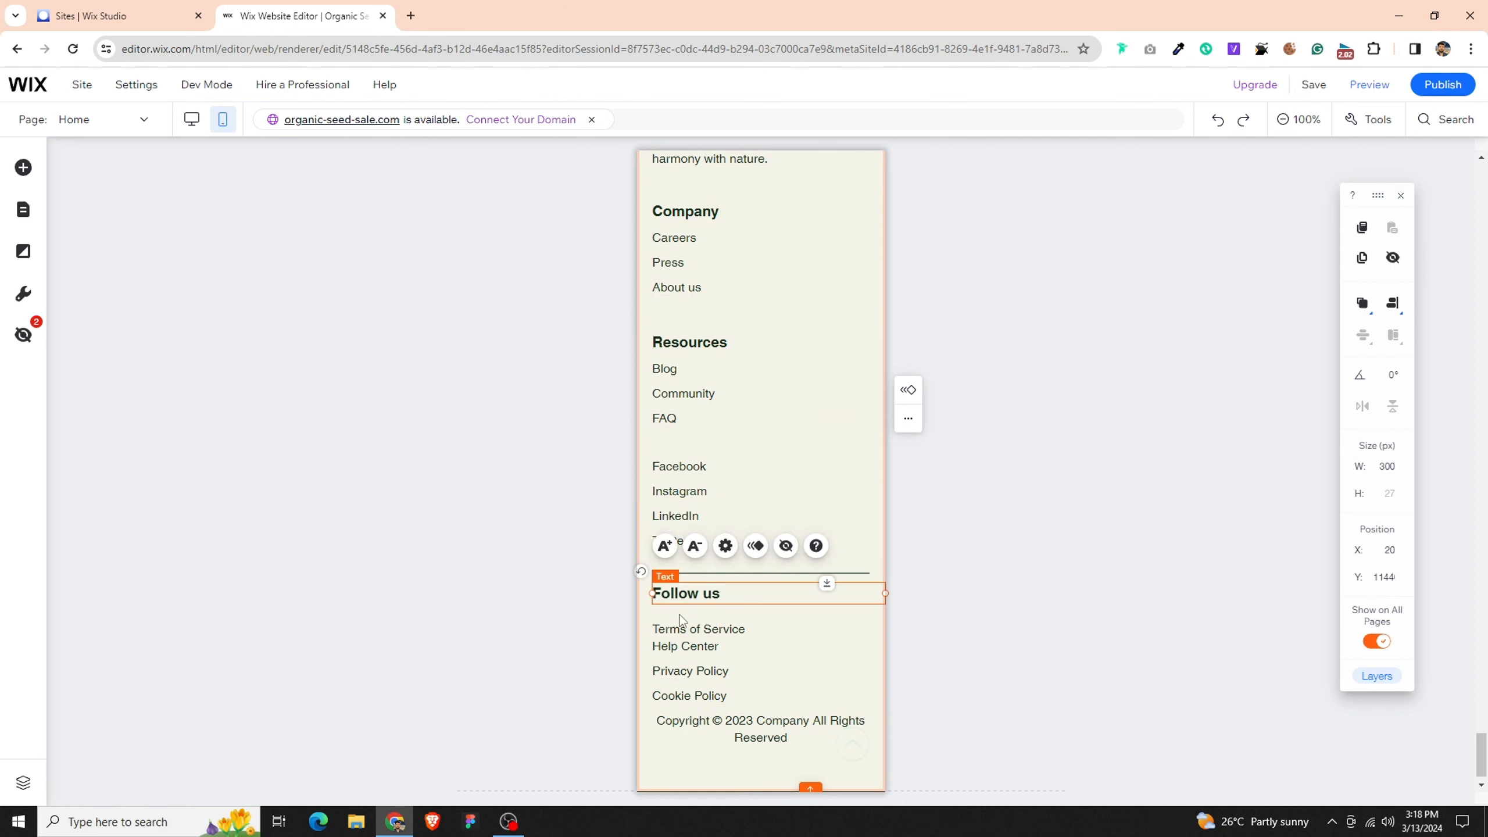
pyautogui.moveTo(744, 730); pyautogui.dragTo(744, 739)
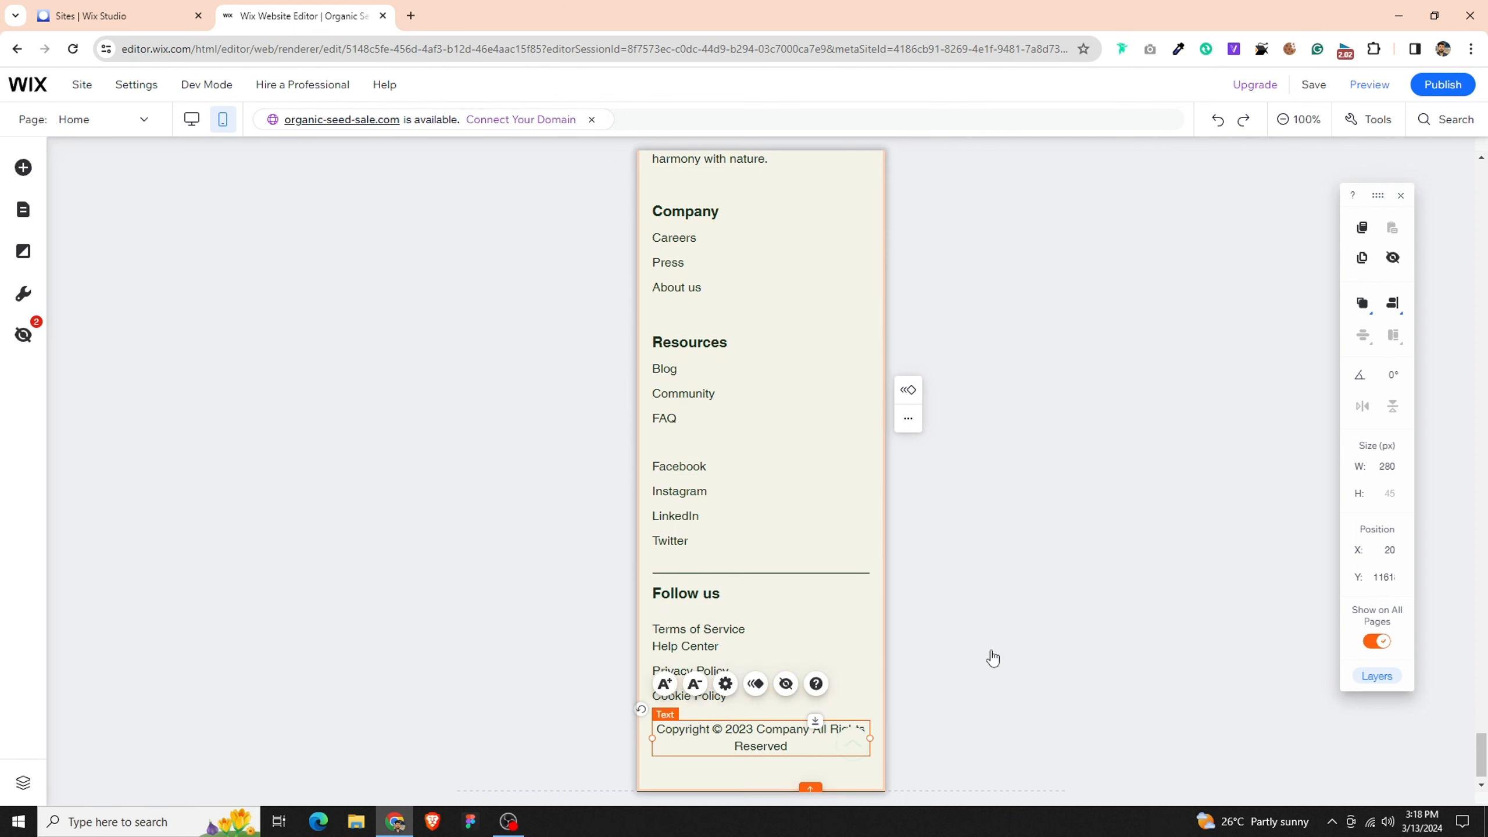
# - Publish the site and dismiss the publishing confirmation
pyautogui.click(1043, 462)
pyautogui.scroll(10, 1045, 467)
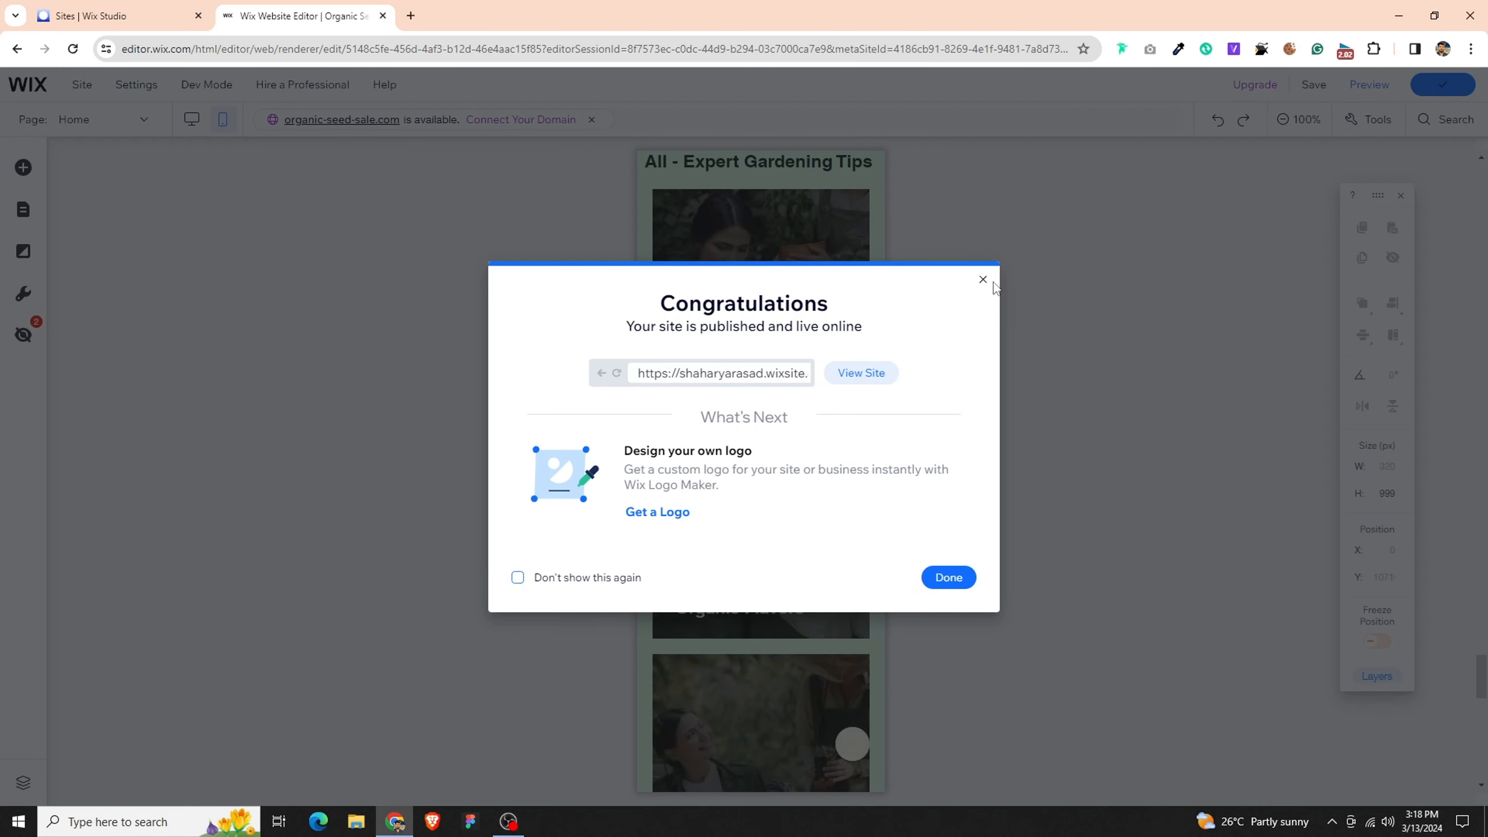
pyautogui.click(983, 280)
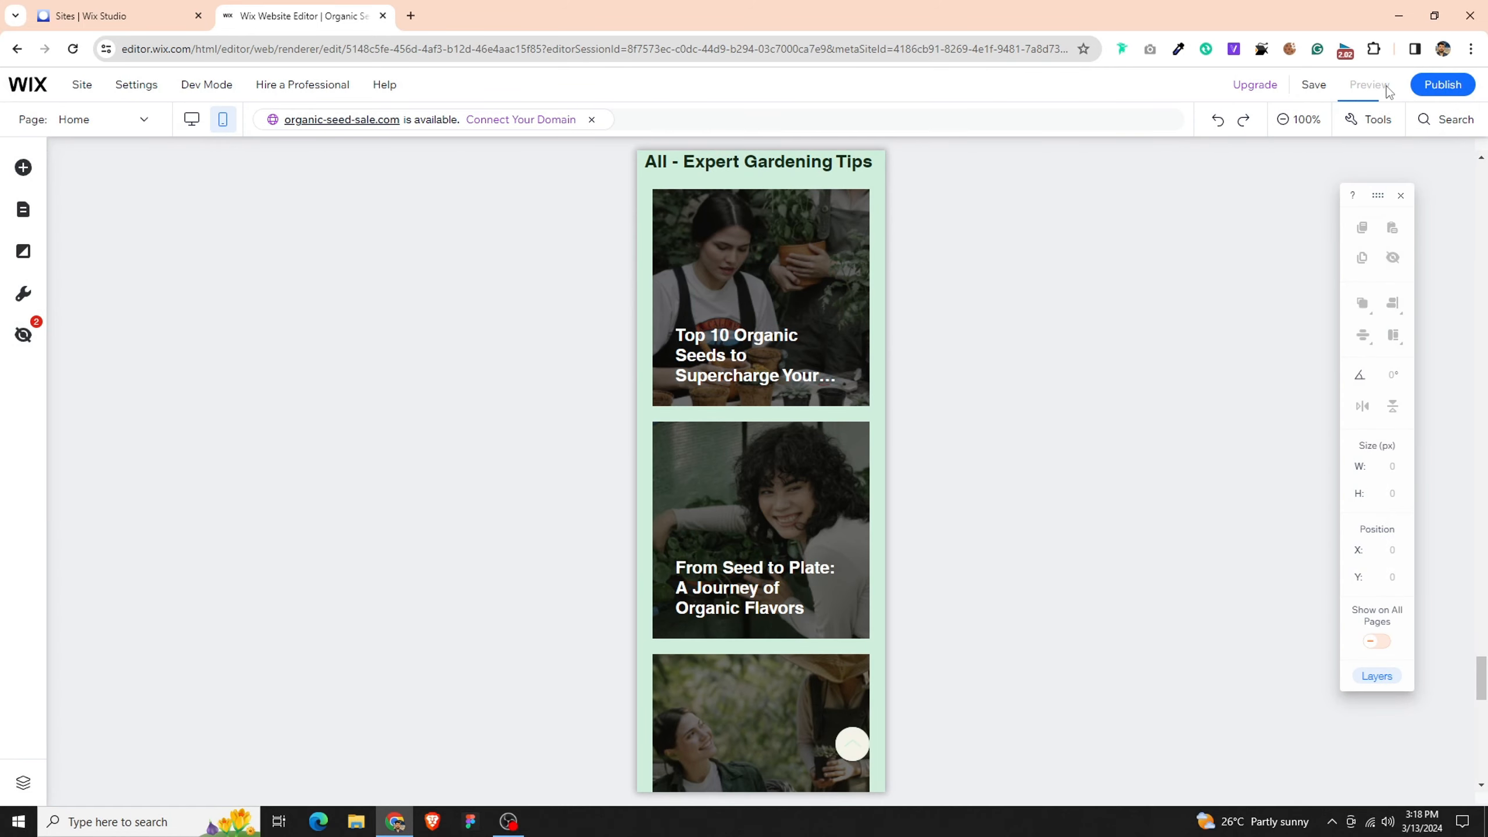
# - Preview the mobile site and examine its sections from the testimonials up to the header and hero
pyautogui.click(1368, 85)
pyautogui.scroll(19, 757, 364)
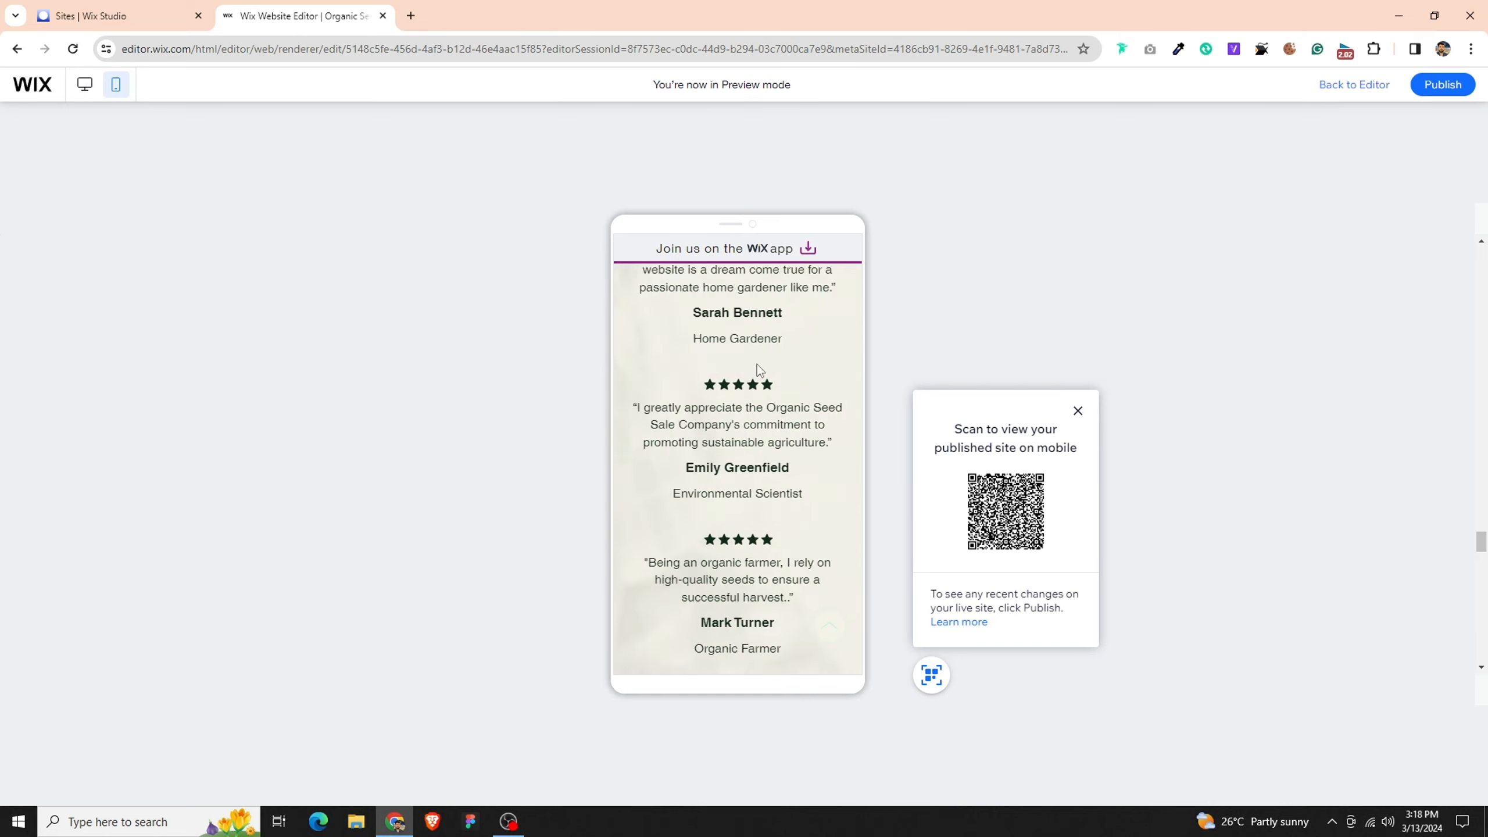
pyautogui.scroll(15, 757, 364)
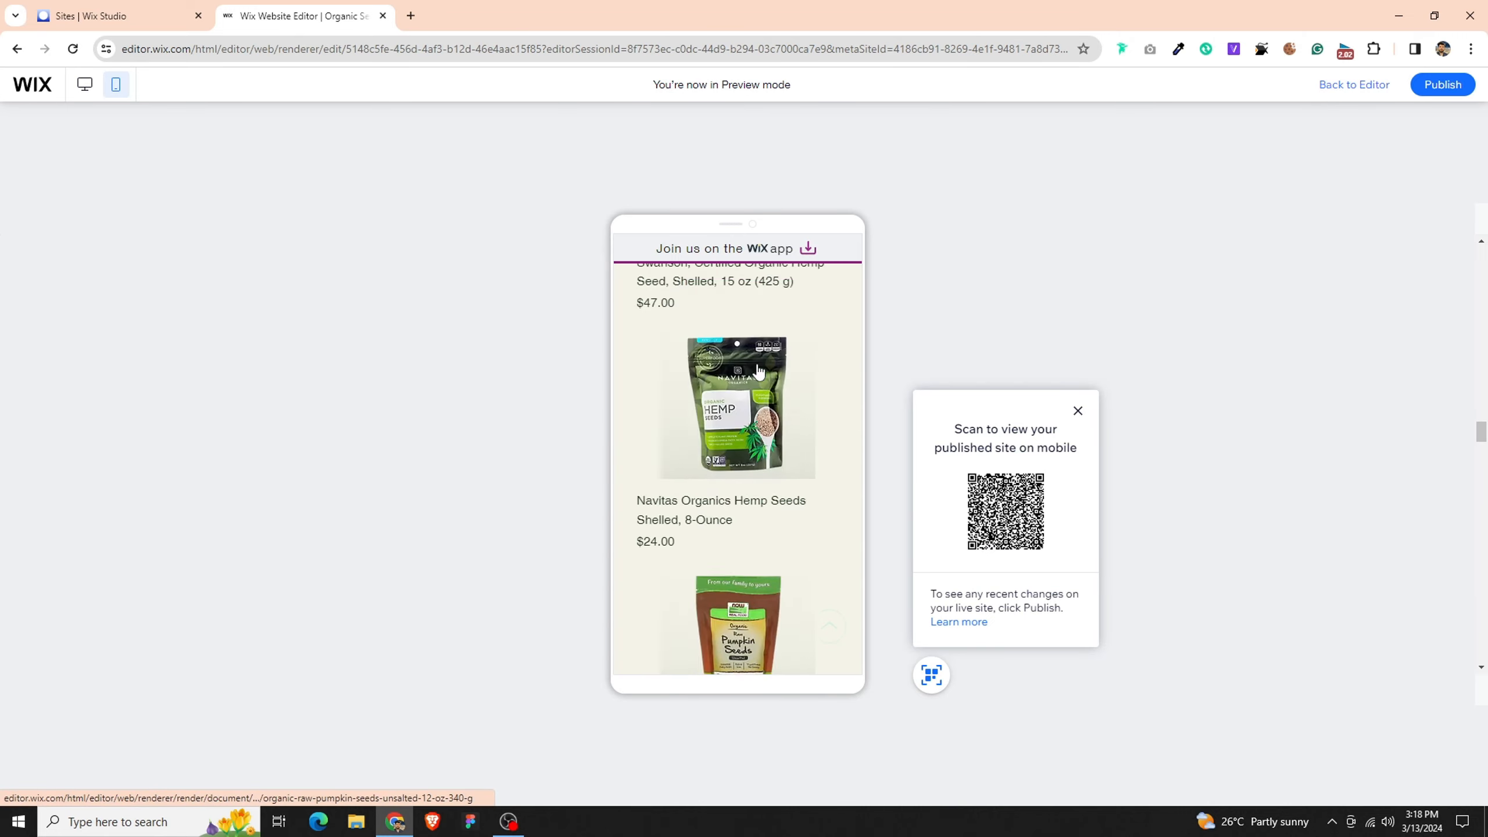
pyautogui.scroll(15, 758, 364)
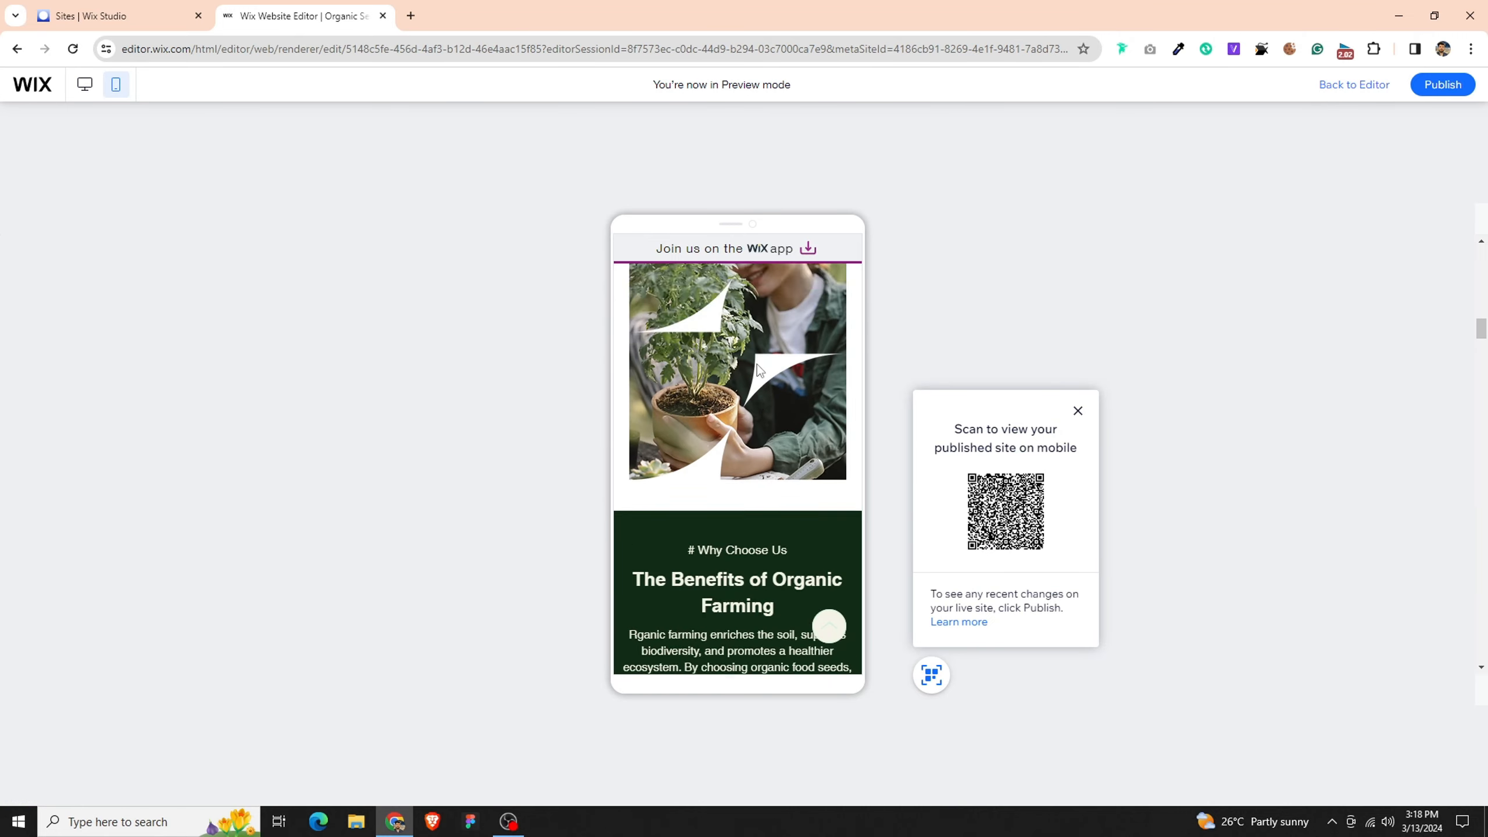
pyautogui.scroll(10, 756, 364)
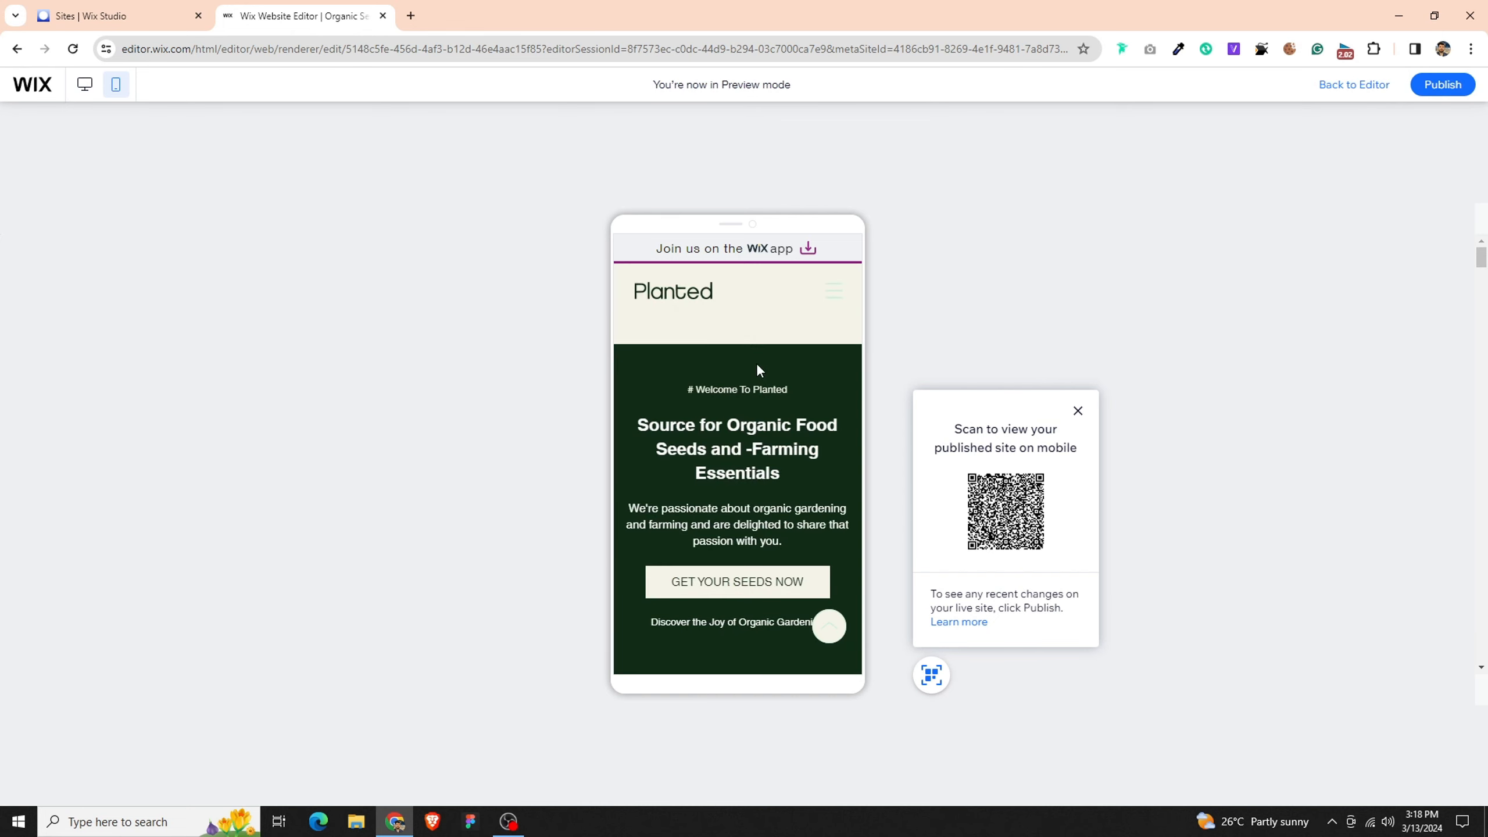
pyautogui.scroll(-3, 757, 364)
pyautogui.scroll(2, 756, 364)
# - Test the mobile navigation menu's Home link in the preview, and review the home page down to the product list
pyautogui.click(831, 295)
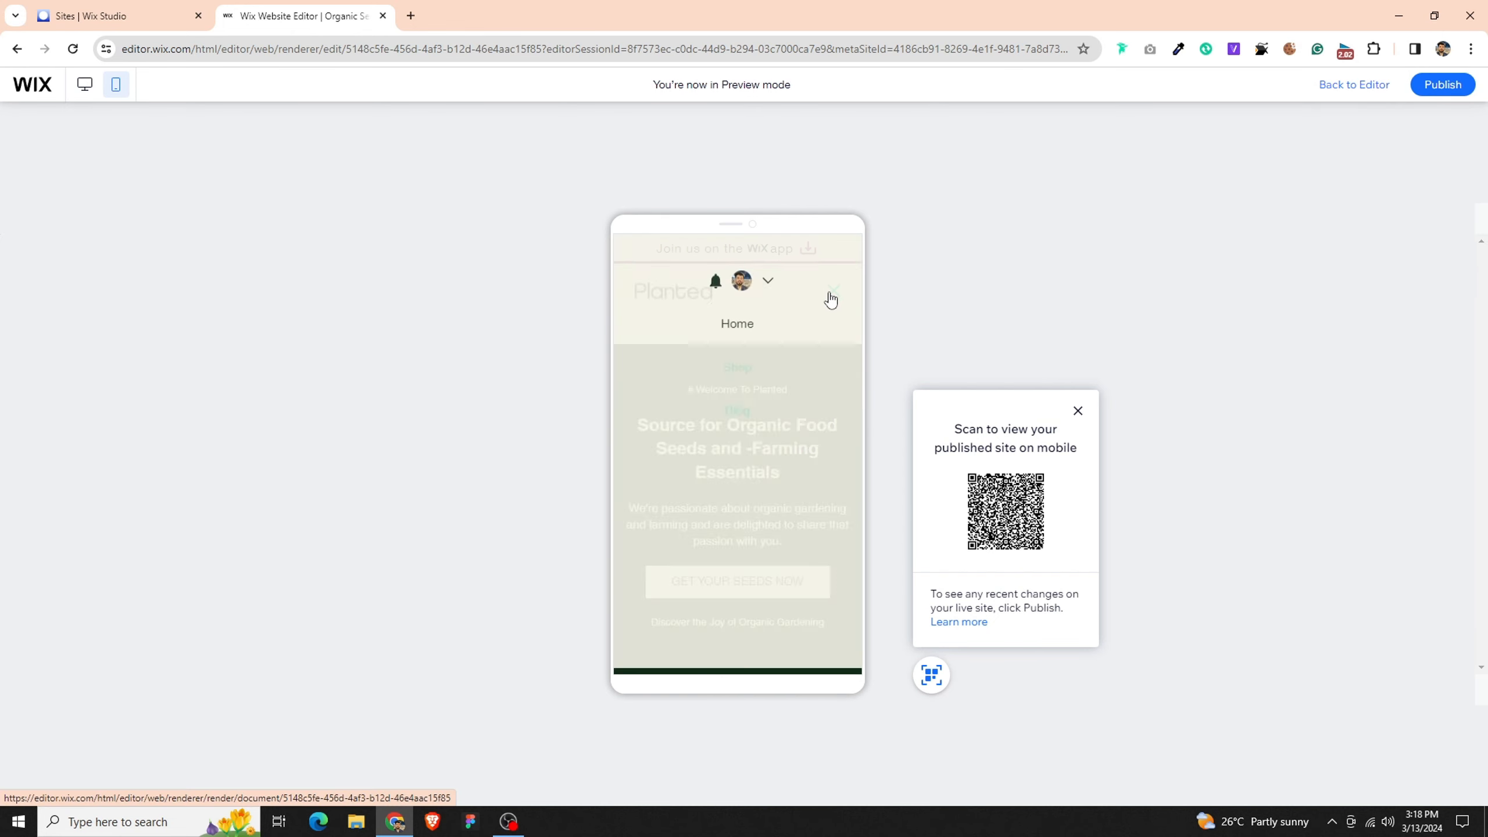
pyautogui.click(750, 331)
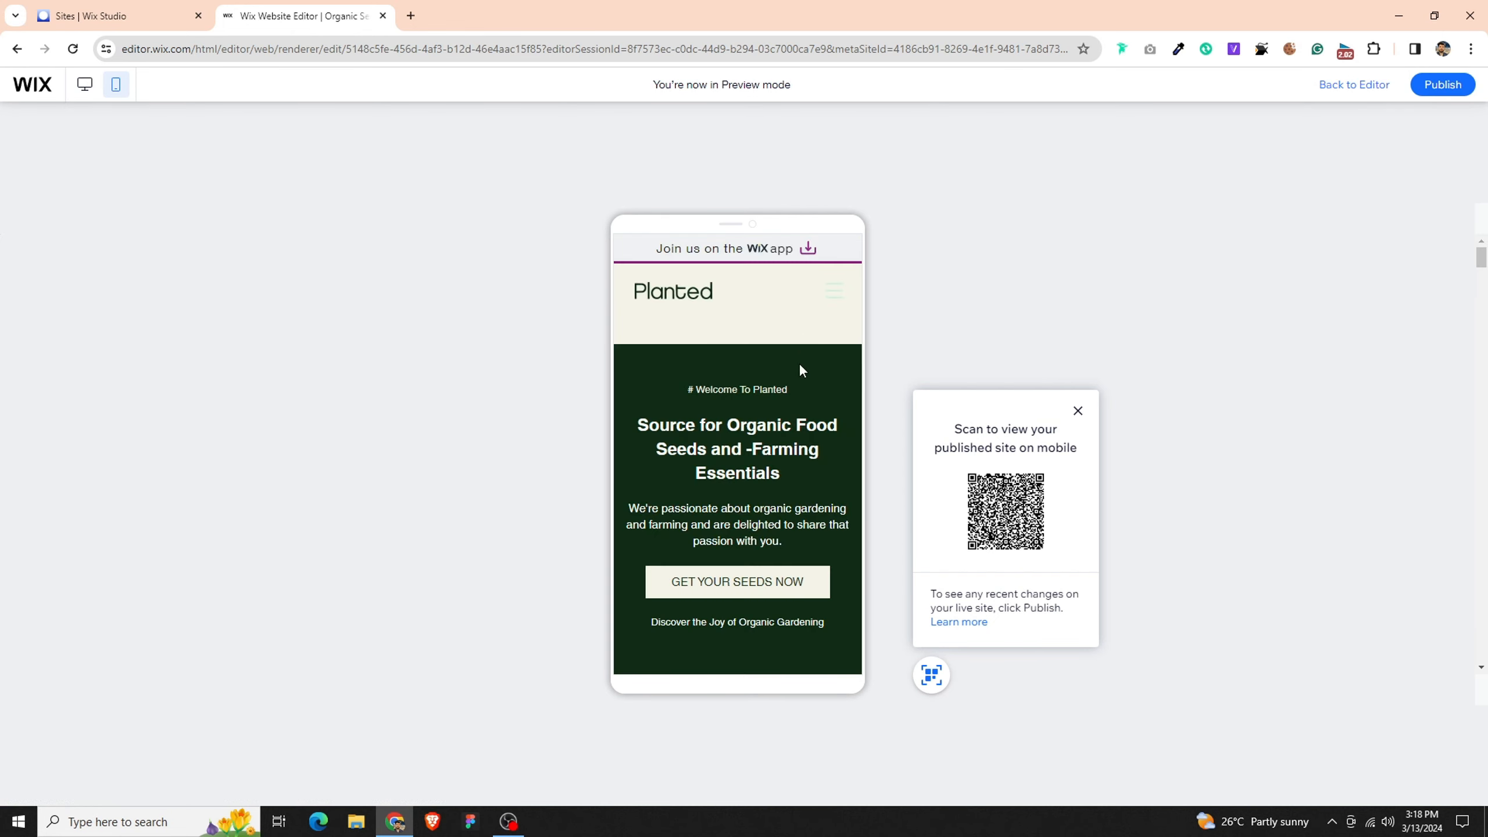
pyautogui.scroll(-5, 798, 366)
pyautogui.scroll(-15, 799, 375)
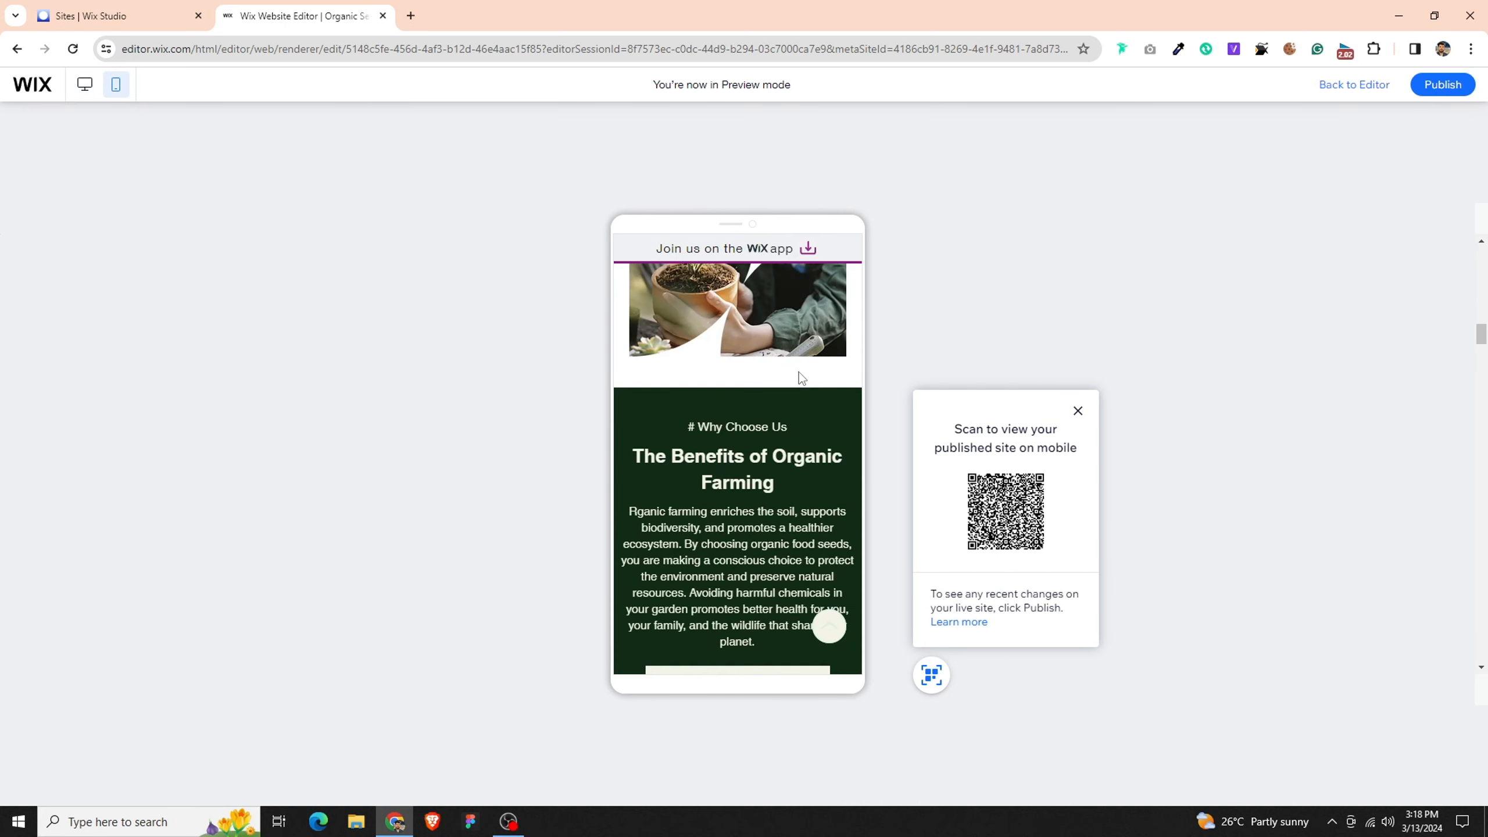
pyautogui.scroll(-10, 800, 373)
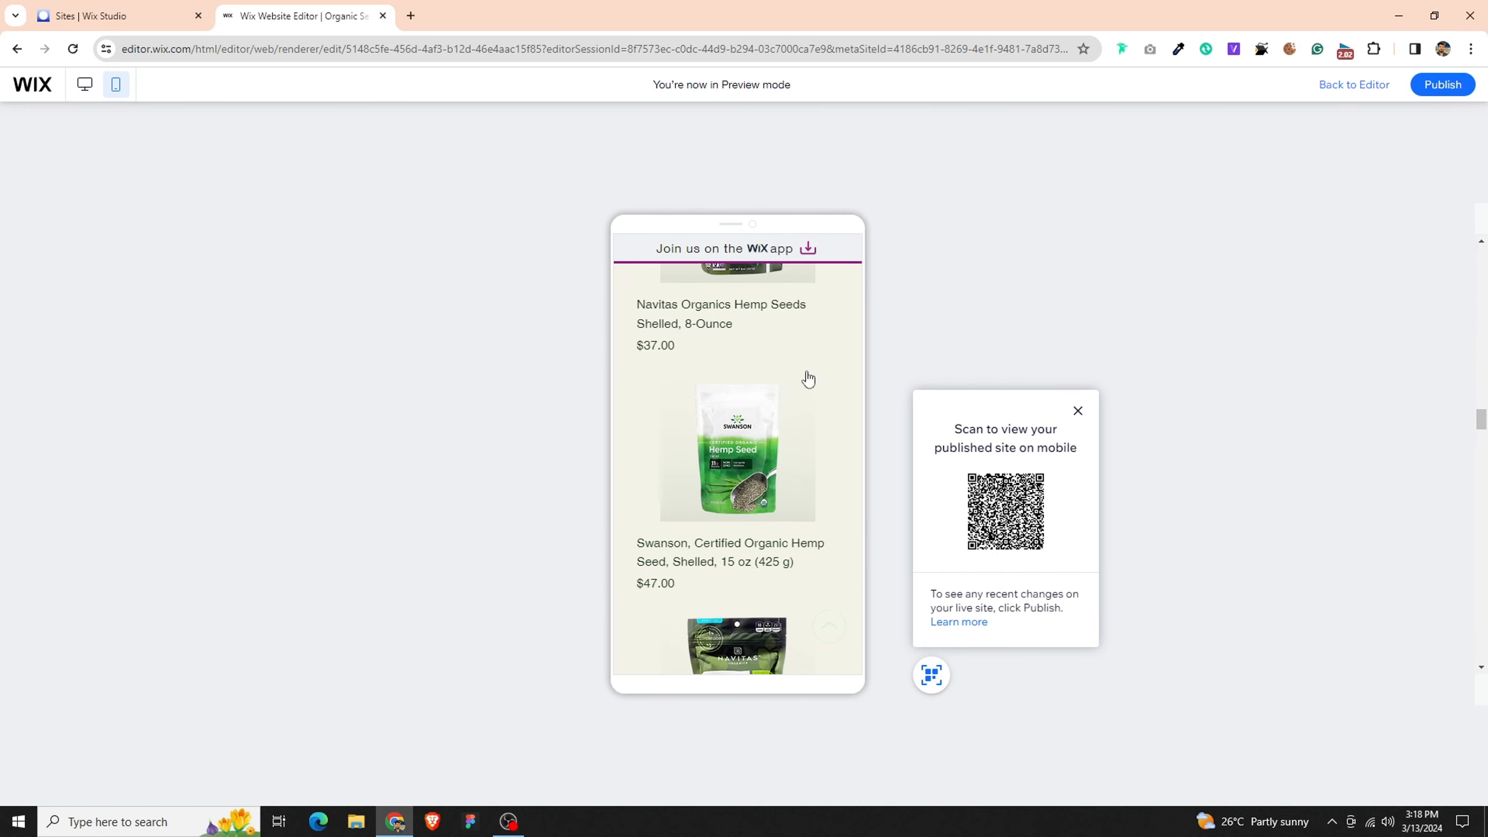
# - Publish the site again directly from the preview
pyautogui.click(1442, 84)
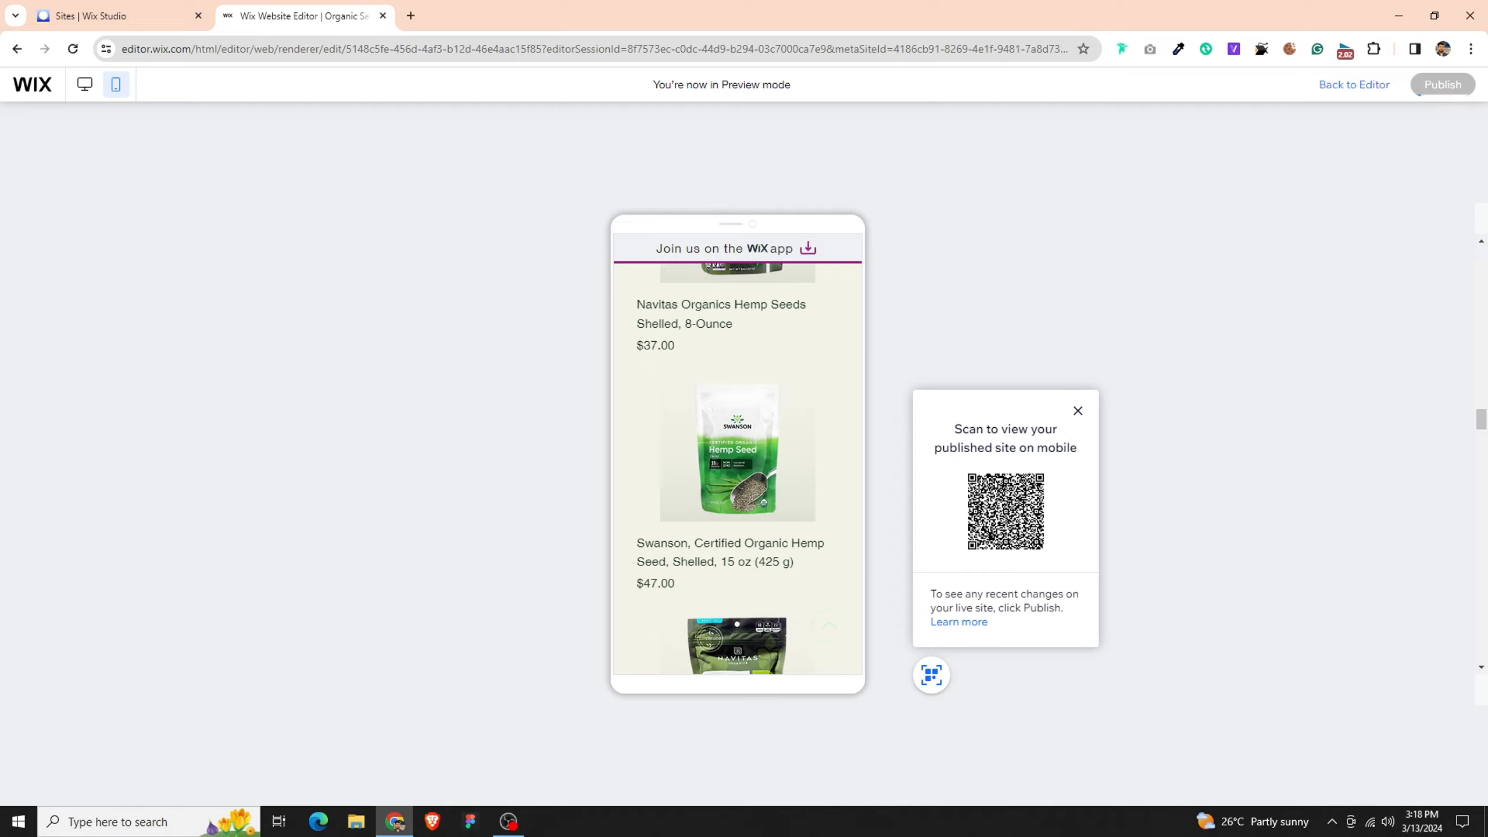